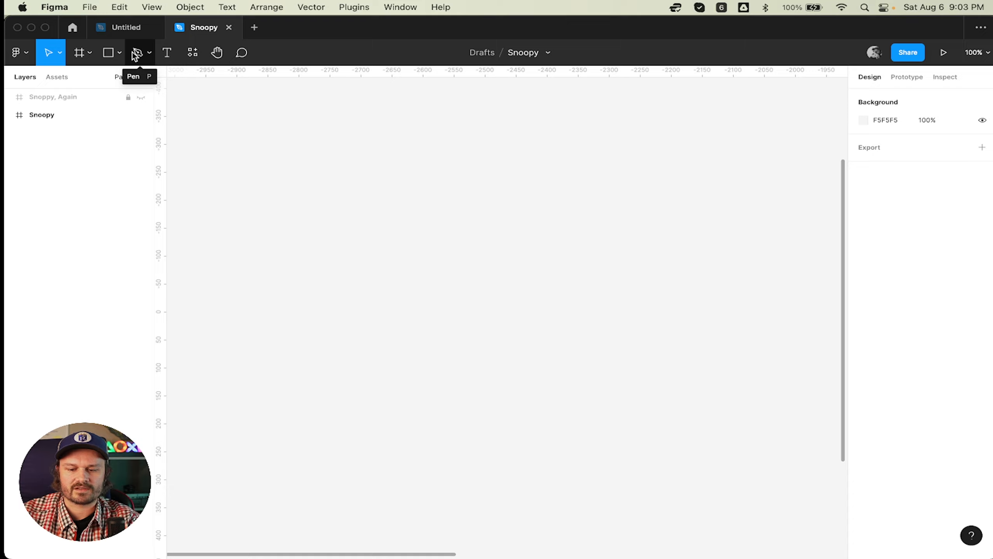
- Draw a closed nine-point, straight-sided claw shape about 606 × 465 with the Pen tool and finish editing it
{"action": "key", "text": "p"}
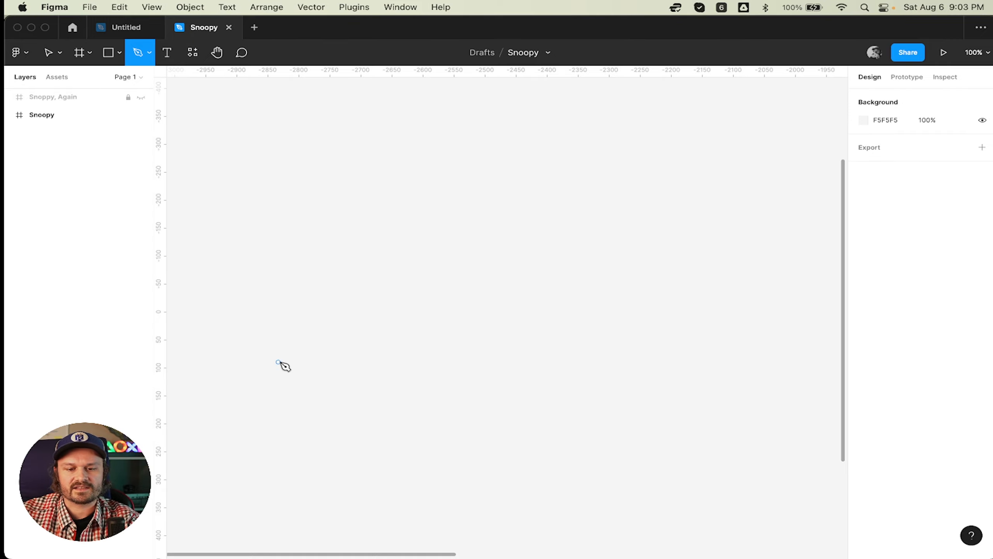
{"action": "left_click", "coordinate": [289, 353]}
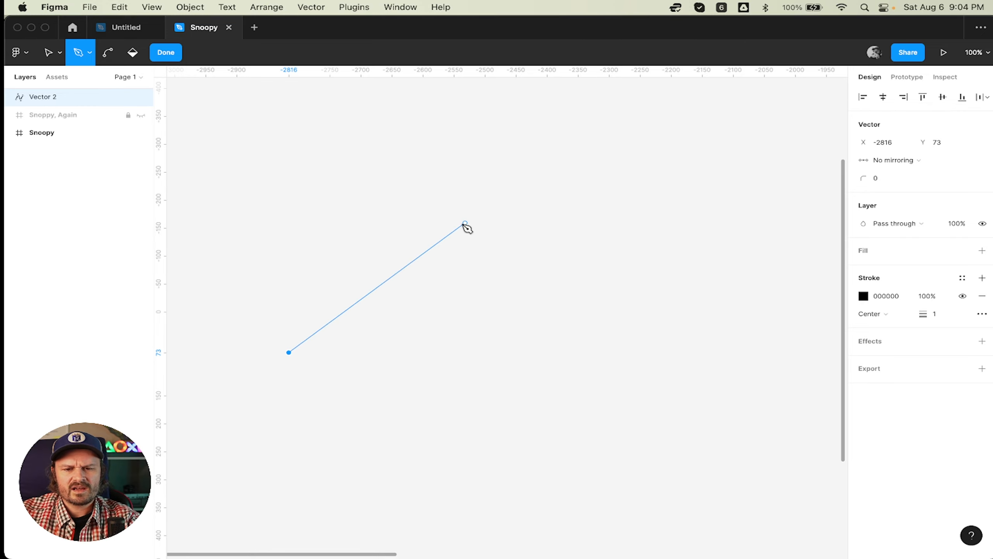
{"action": "left_click", "coordinate": [466, 202]}
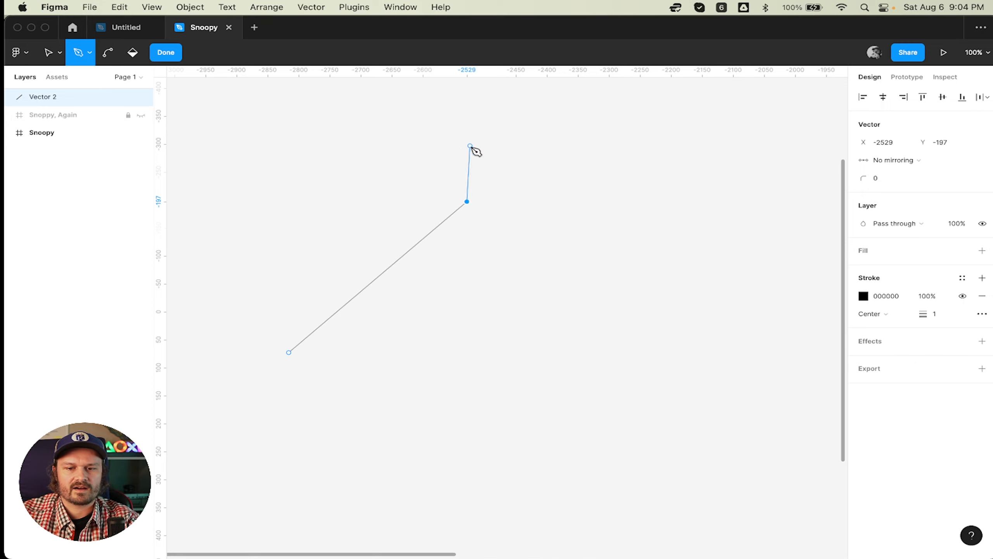
{"action": "left_click", "coordinate": [558, 164]}
{"action": "left_click", "coordinate": [664, 249]}
{"action": "left_click", "coordinate": [606, 385]}
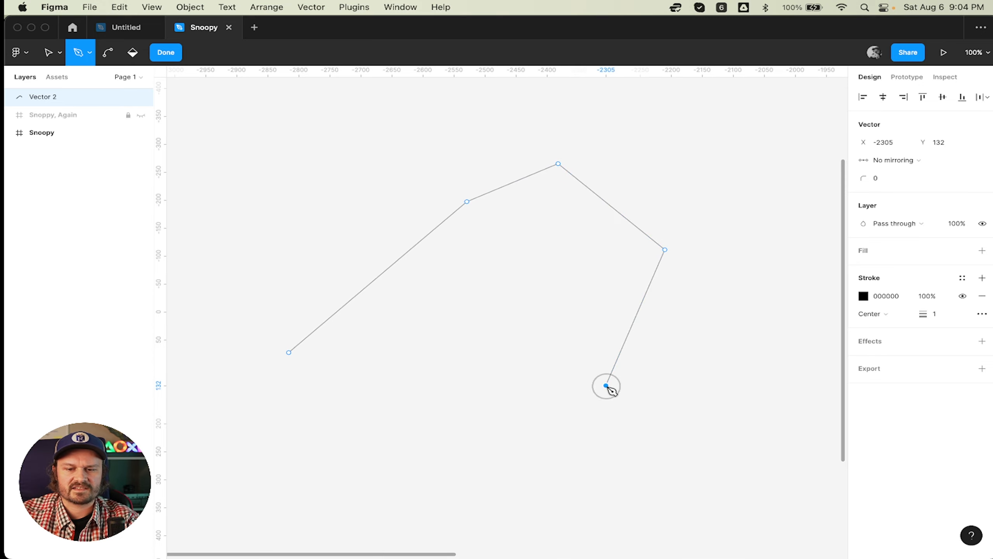
{"action": "left_click", "coordinate": [415, 423]}
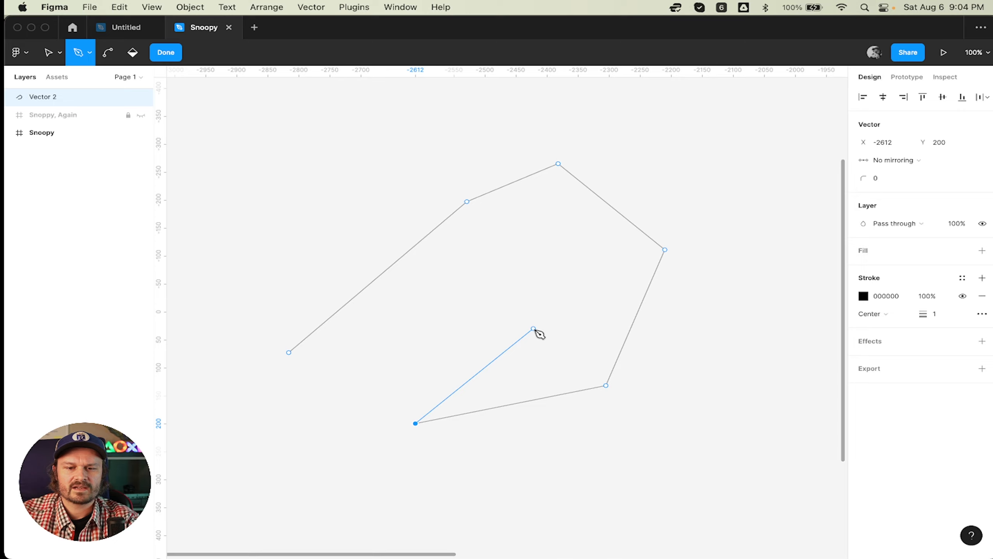
{"action": "left_click", "coordinate": [533, 328]}
{"action": "left_click", "coordinate": [516, 257]}
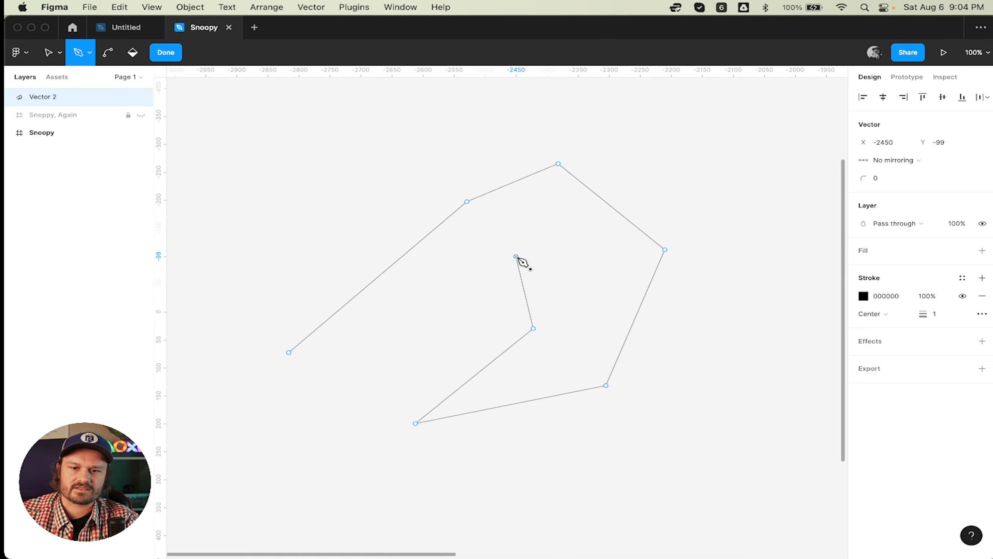
{"action": "left_click", "coordinate": [408, 280]}
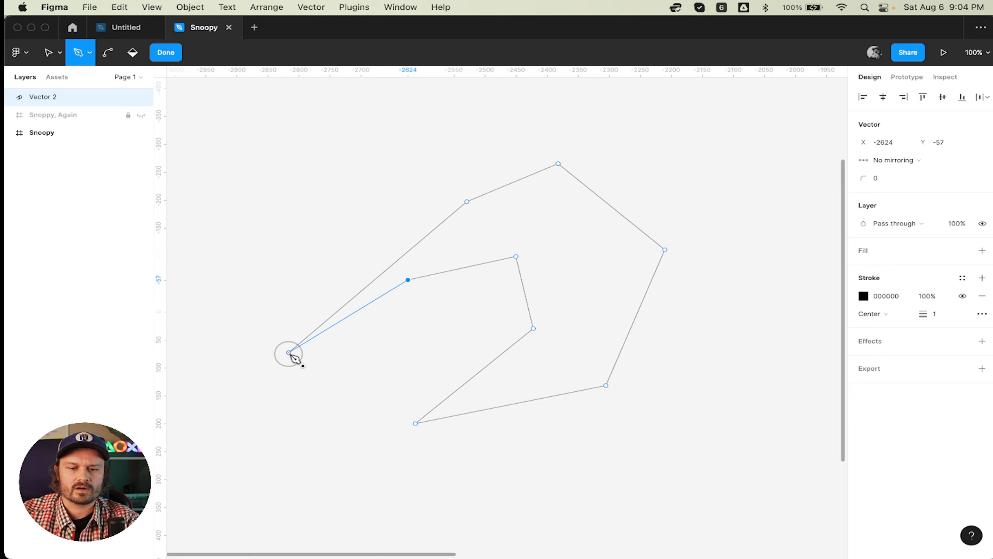
{"action": "left_click", "coordinate": [288, 352]}
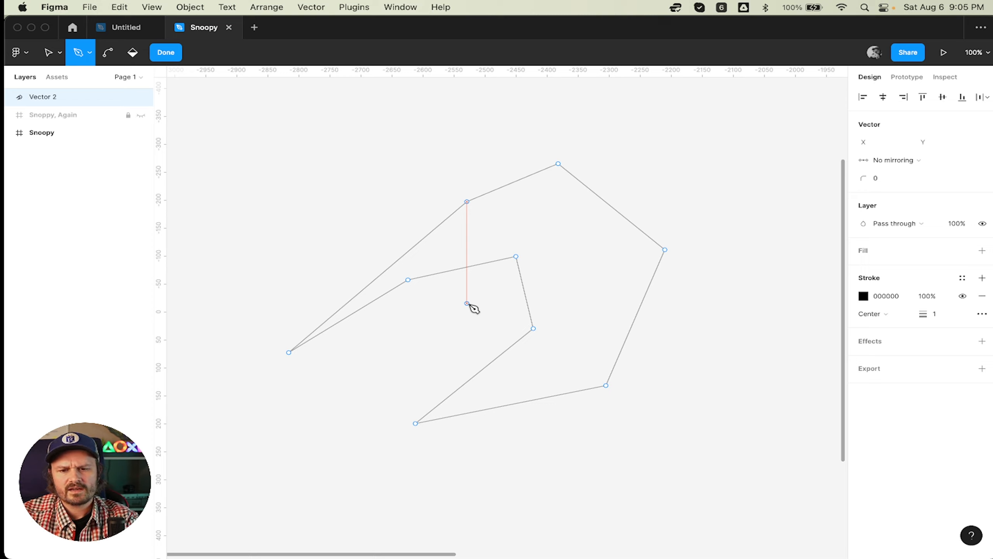
{"action": "key", "text": "Escape"}
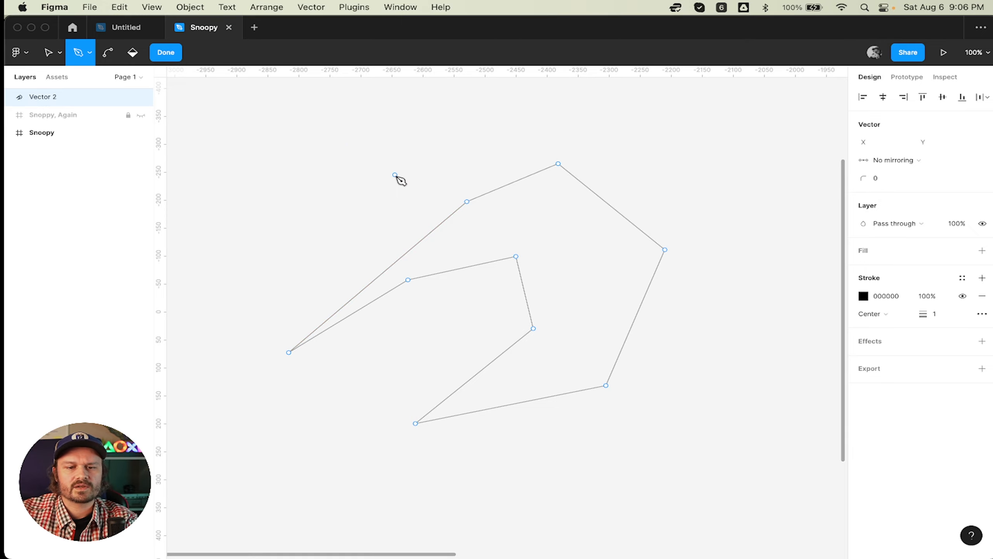
{"action": "key", "text": "Return"}
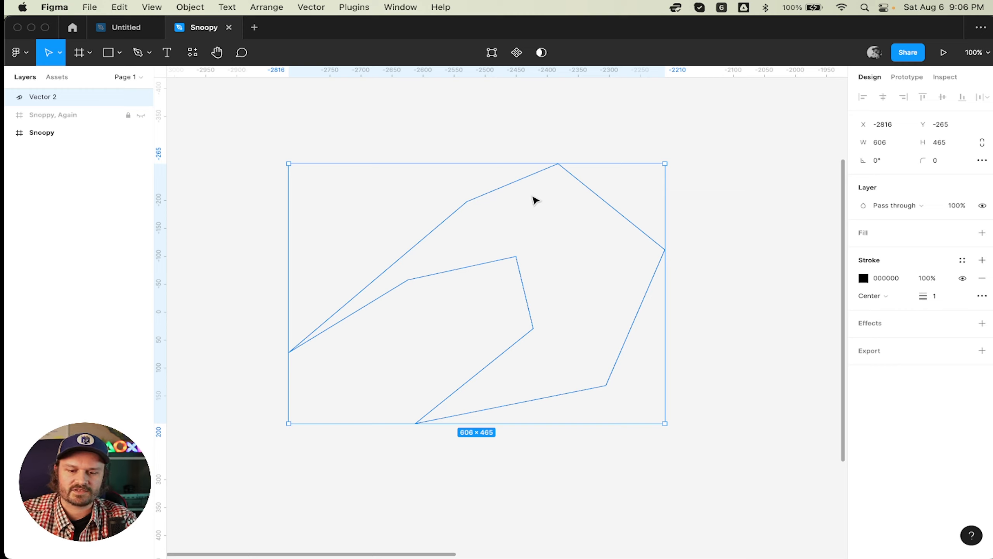
- Switch the claw shape in and out of vector edit mode several times, ending outside edit mode
{"action": "double_click", "coordinate": [490, 198]}
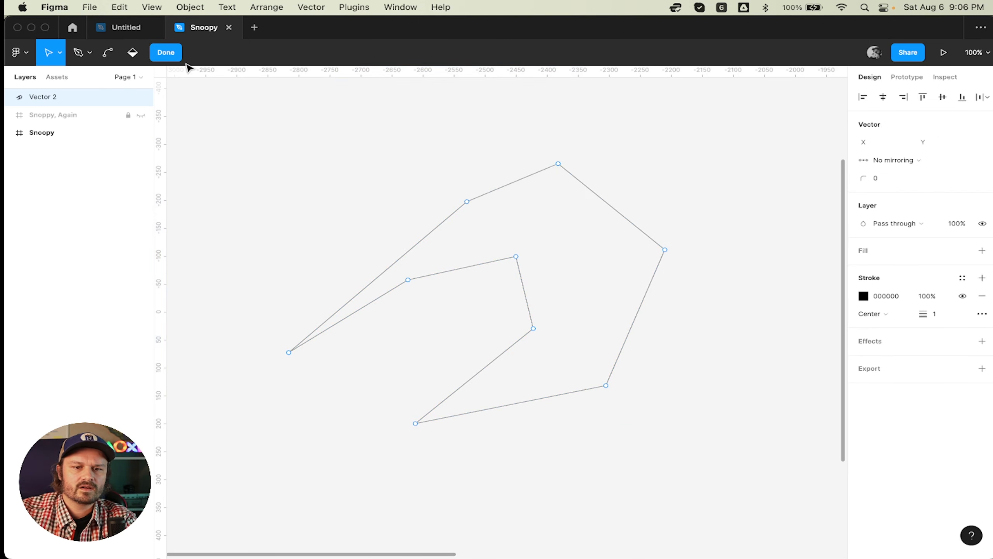
{"action": "left_click", "coordinate": [166, 52]}
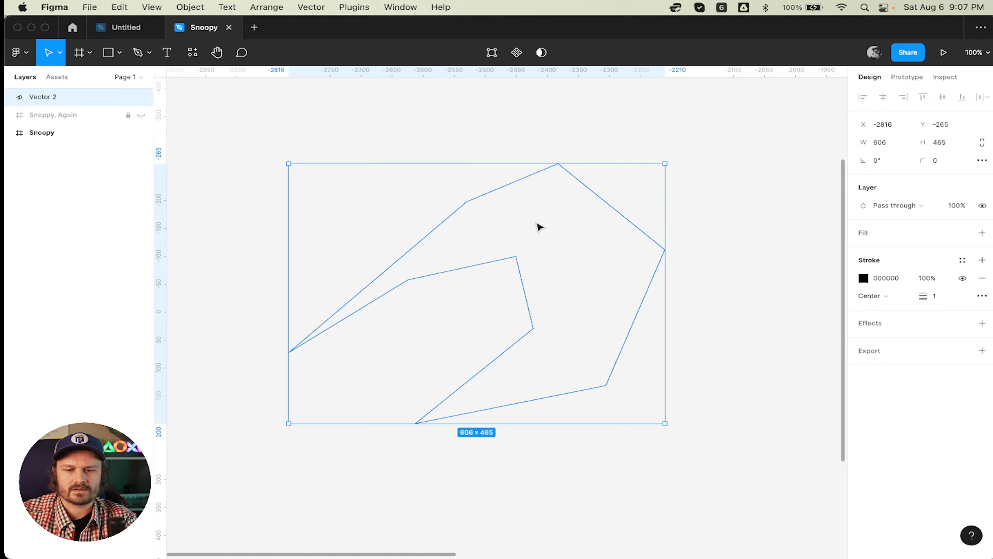
{"action": "key", "text": "Return"}
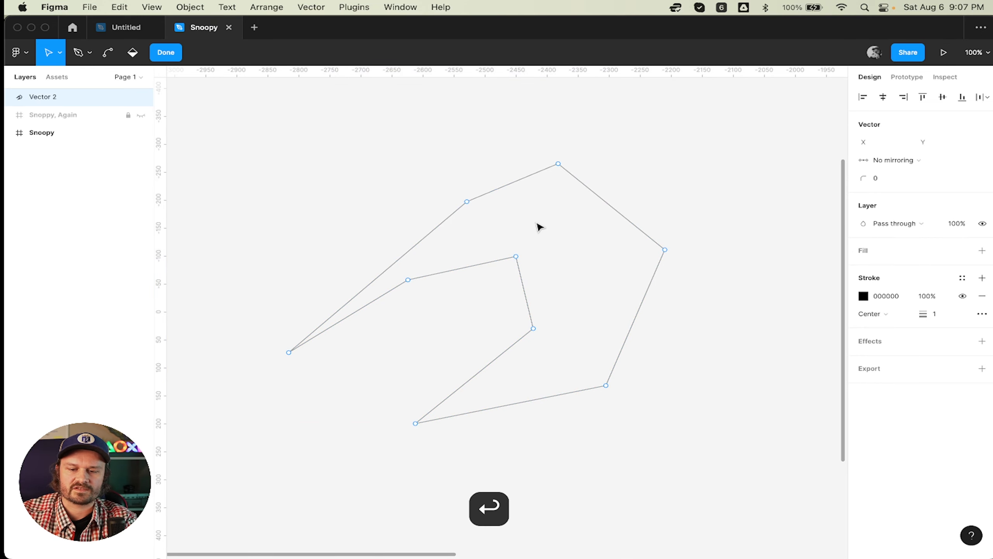
{"action": "key", "text": "Return"}
{"action": "key", "text": "Return"}
{"action": "key", "text": "Return"}
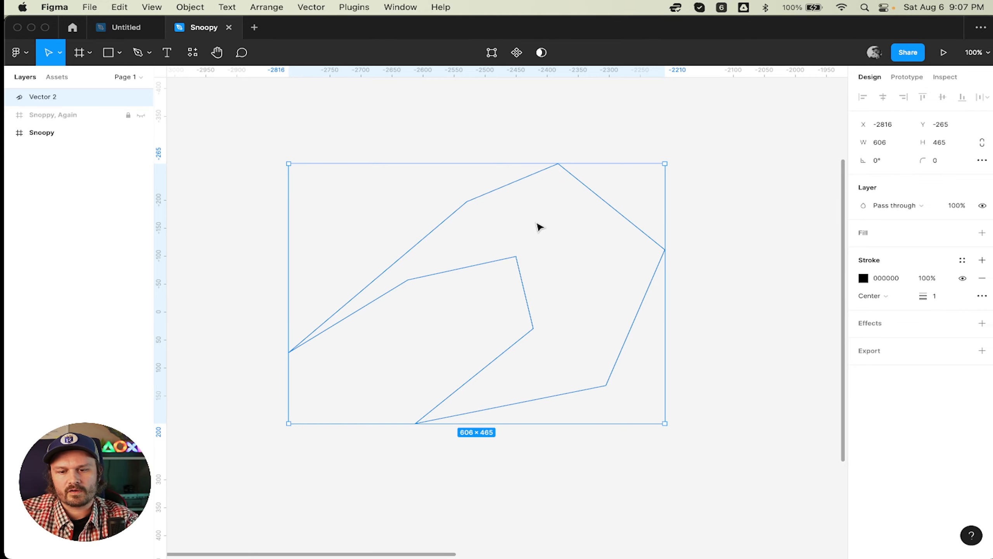
- Reopen the claw shape for vector editing, fill its interior with the Paint bucket, and leave edit mode
{"action": "key", "text": "Return"}
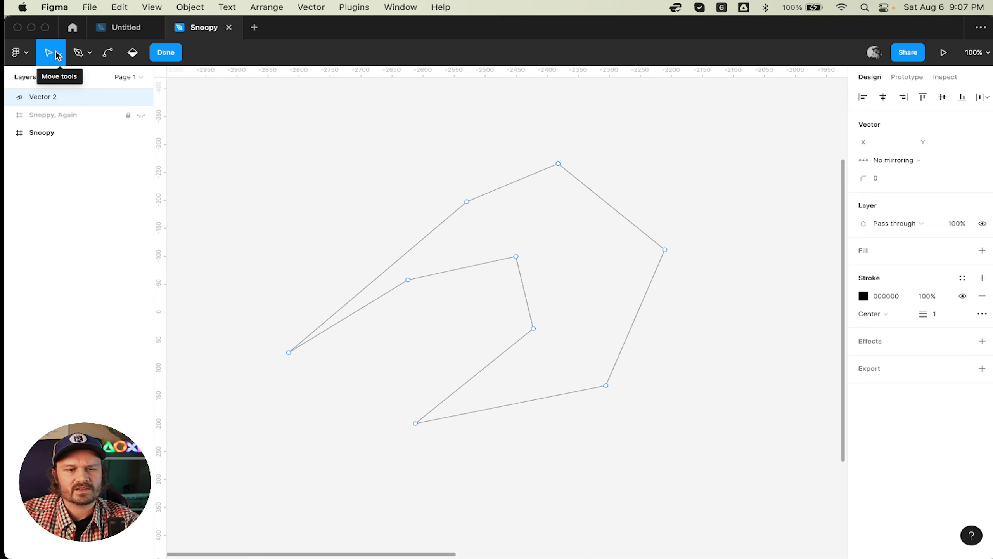
{"action": "left_click", "coordinate": [88, 53]}
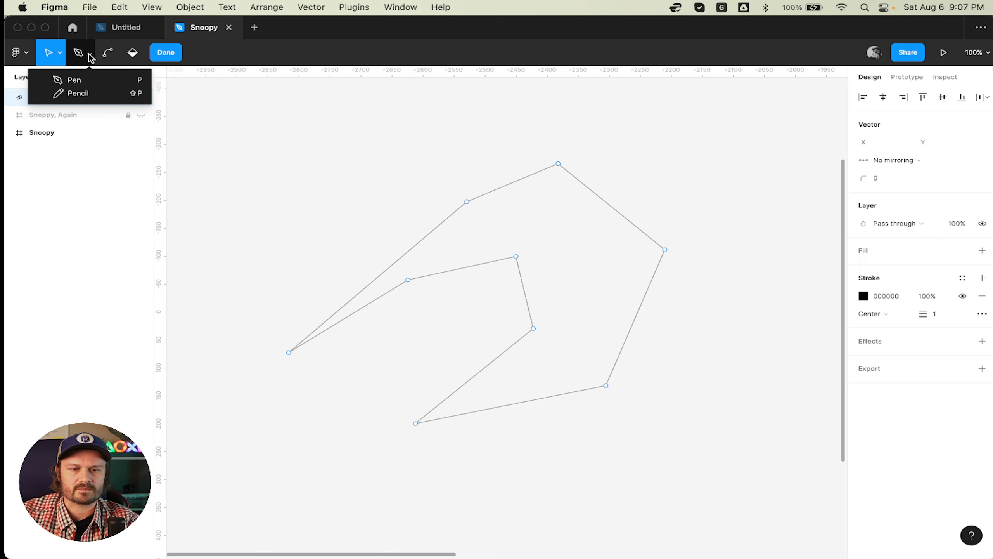
{"action": "left_click", "coordinate": [90, 54]}
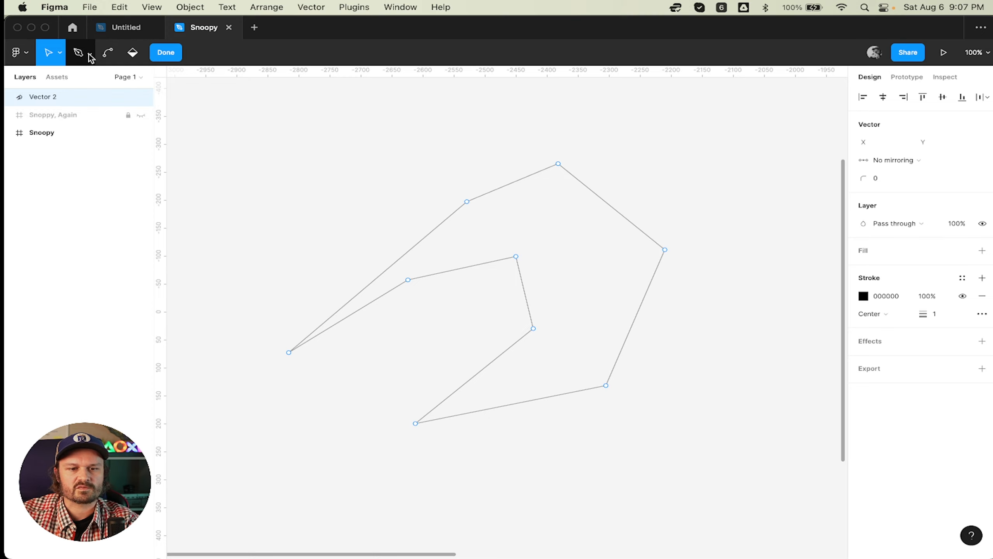
{"action": "left_click", "coordinate": [133, 55]}
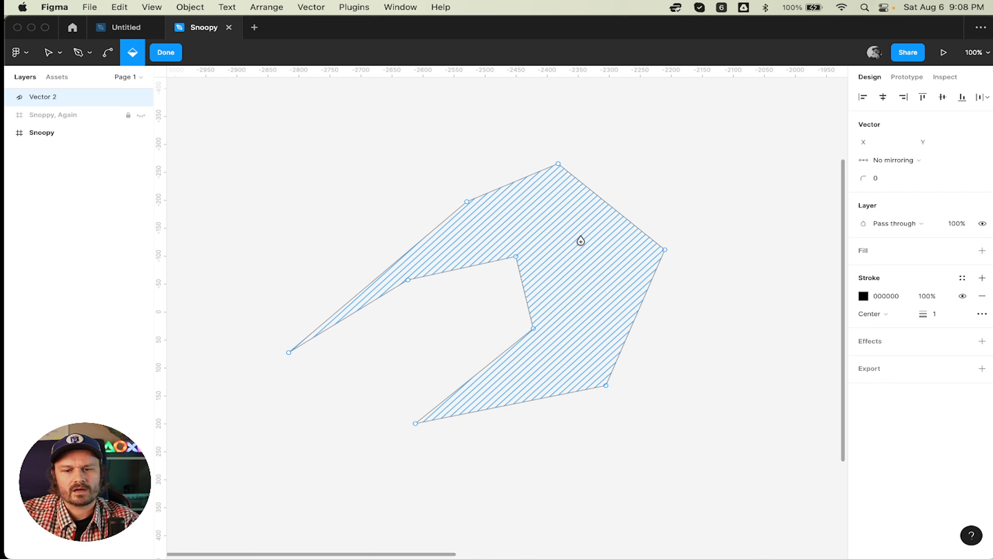
{"action": "left_click", "coordinate": [553, 228]}
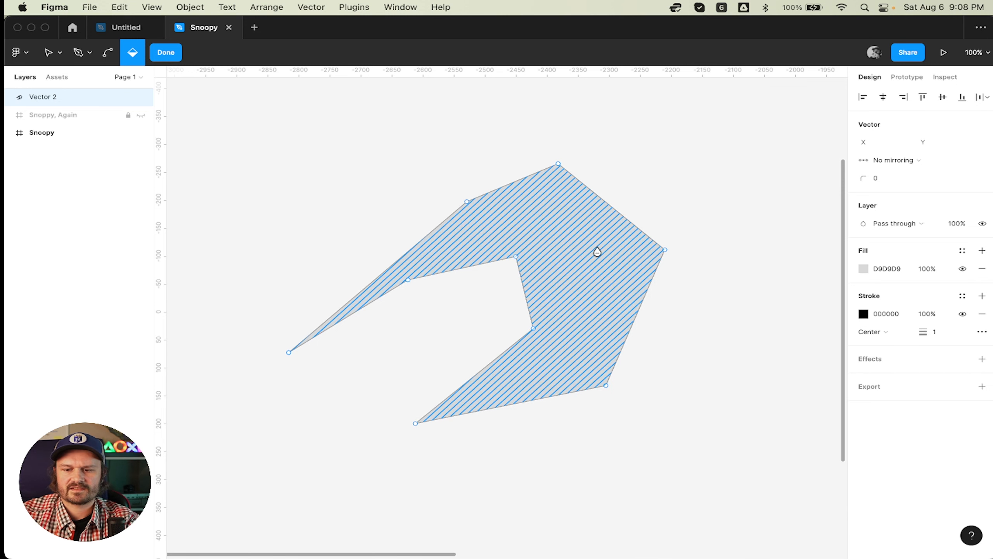
{"action": "key", "text": "Return"}
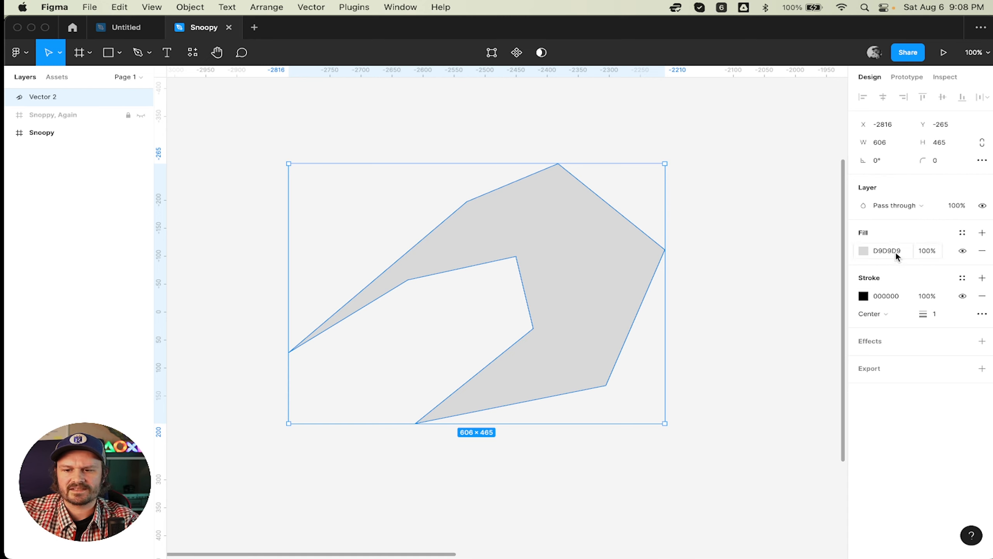
- Change the claw shape's fill to the solid pinkish red D57979
{"action": "left_click", "coordinate": [864, 252]}
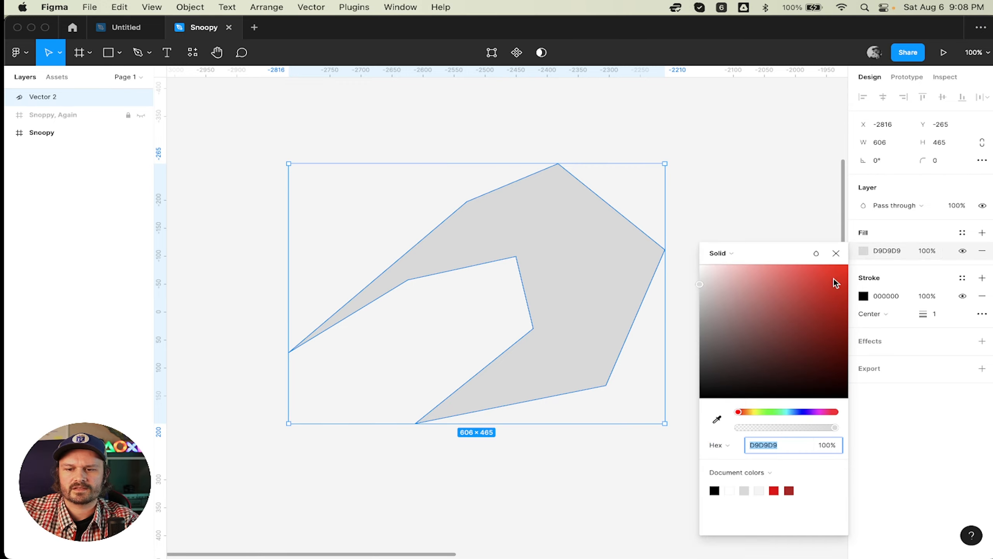
{"action": "left_click_drag", "start_coordinate": [836, 283], "coordinate": [765, 287]}
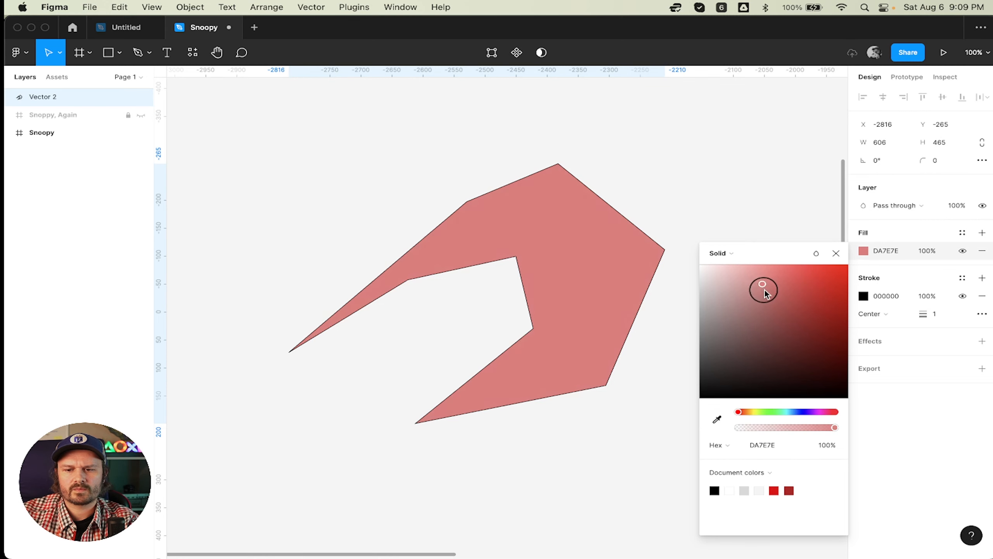
{"action": "left_click", "coordinate": [716, 253]}
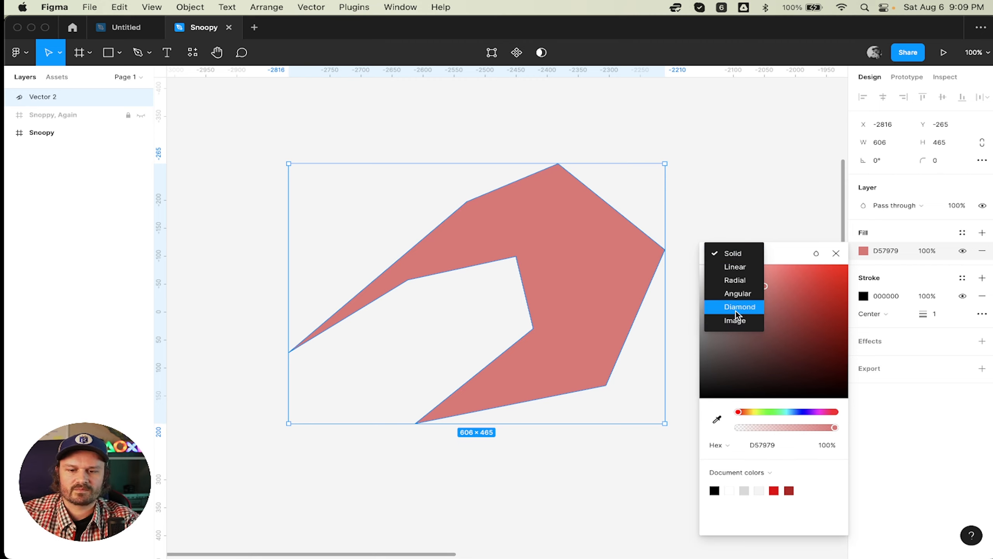
{"action": "left_click", "coordinate": [791, 258]}
{"action": "left_click", "coordinate": [836, 252]}
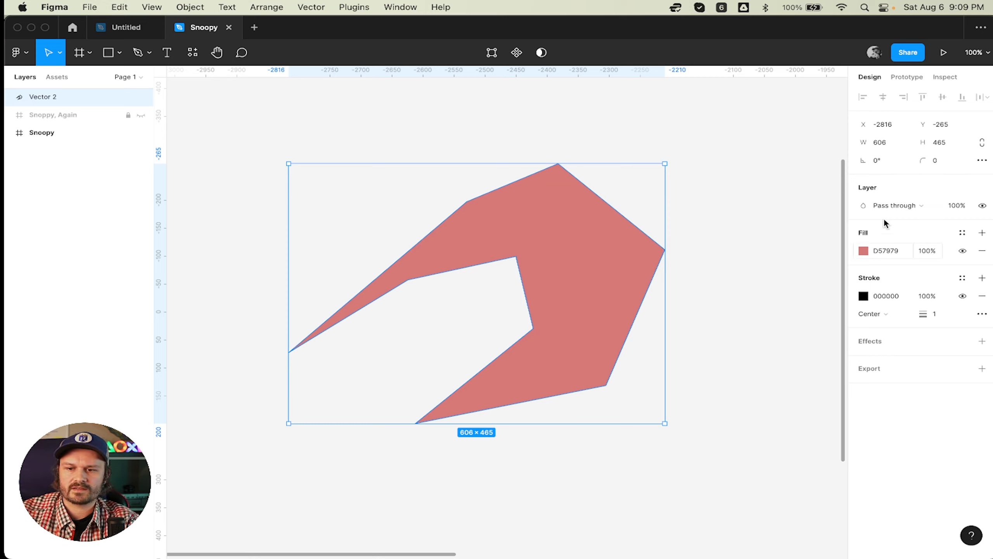
- Set the claw shape's stroke colour to 844848 and its stroke weight to 21
{"action": "left_click", "coordinate": [863, 297]}
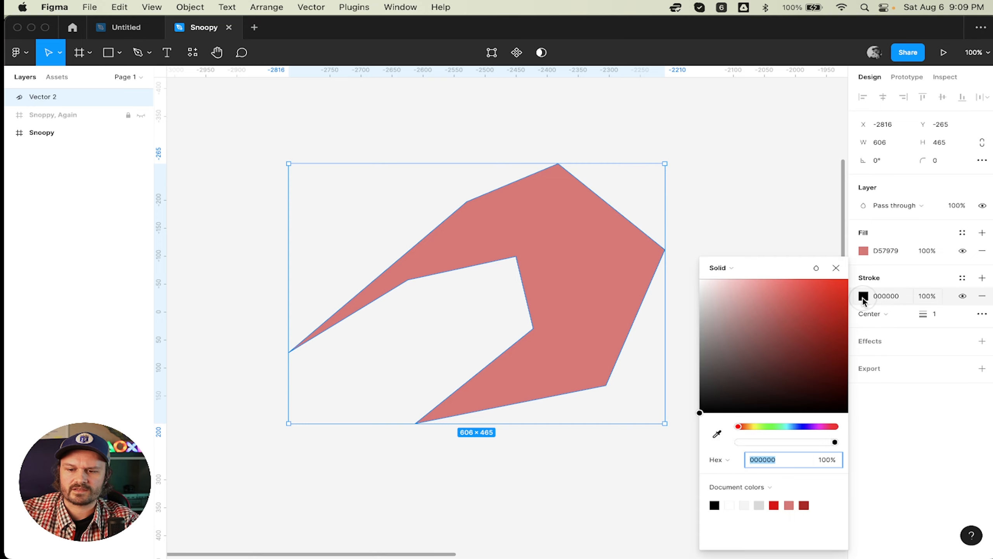
{"action": "mouse_move", "coordinate": [782, 291]}
{"action": "left_mouse_down"}
{"action": "mouse_move", "coordinate": [804, 337]}
{"action": "mouse_move", "coordinate": [757, 344]}
{"action": "left_mouse_up"}
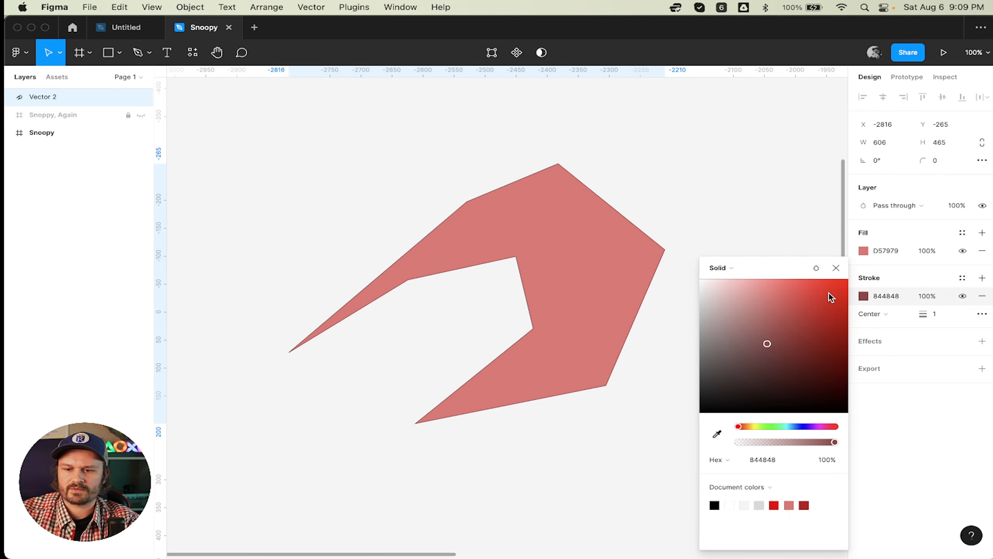
{"action": "left_click", "coordinate": [836, 267]}
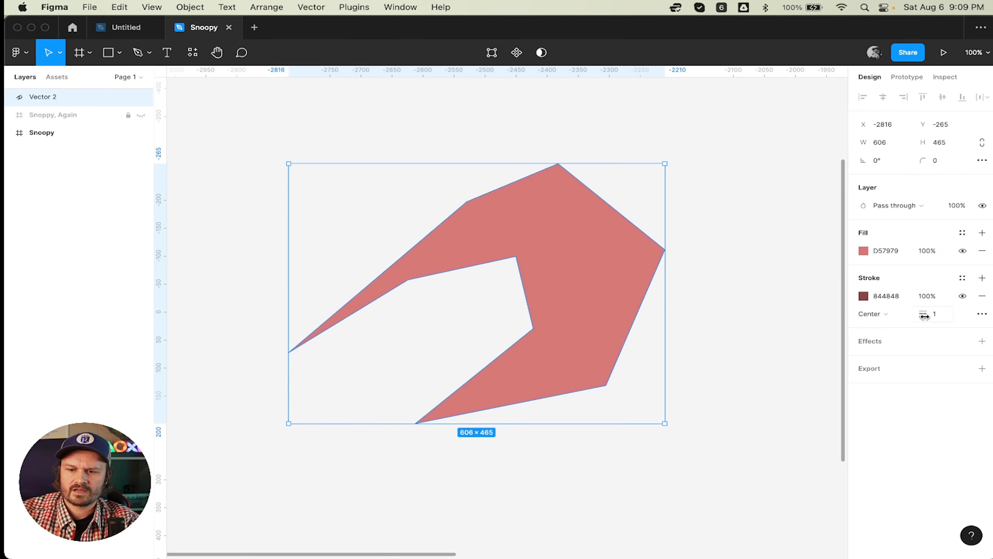
{"action": "mouse_move", "coordinate": [924, 315]}
{"action": "left_mouse_down"}
{"action": "mouse_move", "coordinate": [963, 318]}
{"action": "mouse_move", "coordinate": [951, 319]}
{"action": "left_mouse_up"}
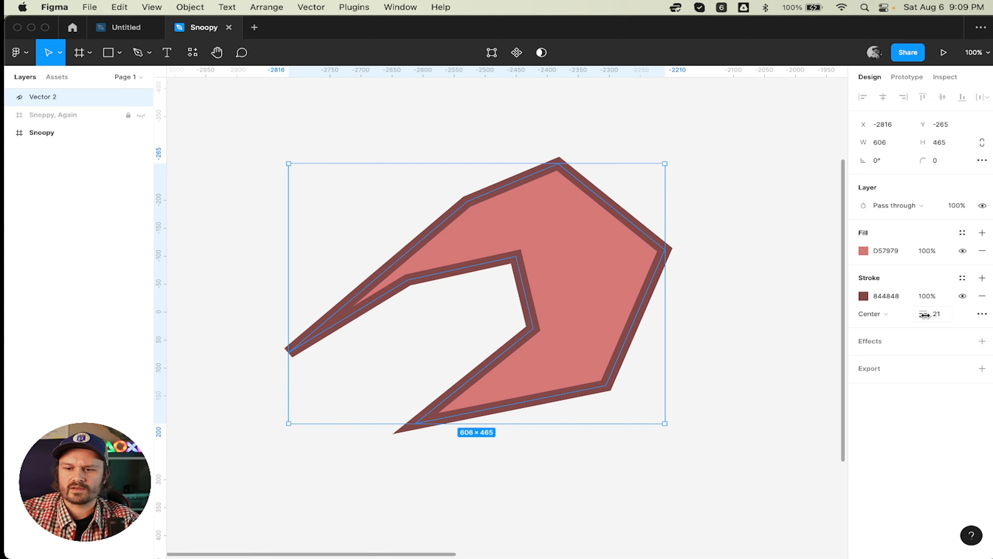
- Recolour the claw shape's stroke to the dark red 792020
{"action": "left_click", "coordinate": [863, 296]}
{"action": "mouse_move", "coordinate": [776, 364]}
{"action": "left_mouse_down"}
{"action": "mouse_move", "coordinate": [771, 308]}
{"action": "mouse_move", "coordinate": [772, 362]}
{"action": "mouse_move", "coordinate": [801, 371]}
{"action": "mouse_move", "coordinate": [815, 342]}
{"action": "mouse_move", "coordinate": [809, 351]}
{"action": "left_mouse_up"}
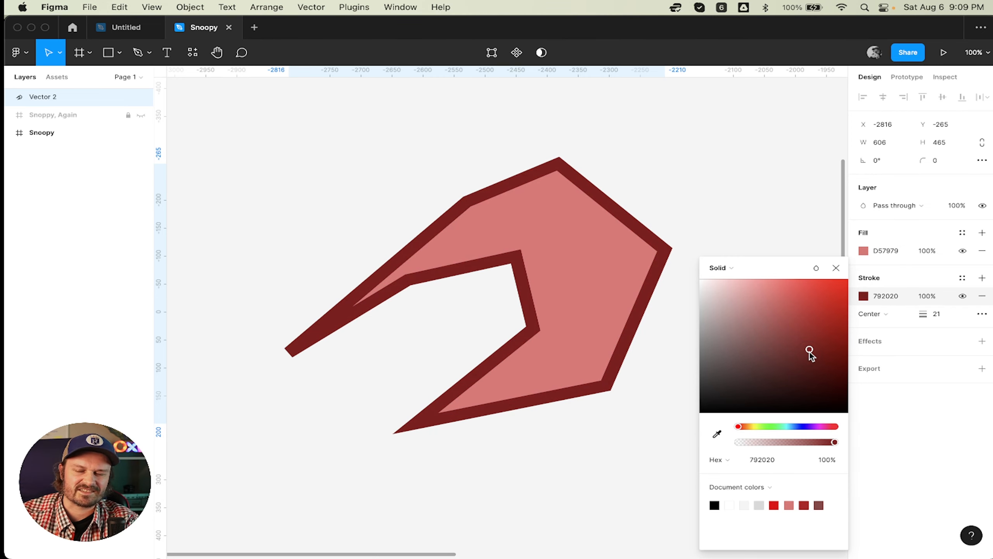
{"action": "left_click", "coordinate": [836, 268]}
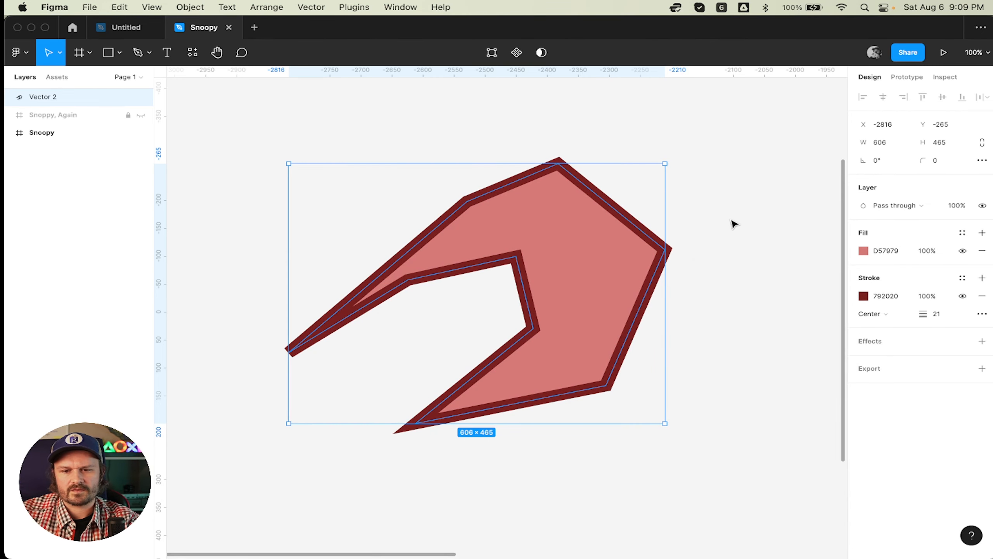
- Delete the filled claw shape from the canvas
{"action": "left_click", "coordinate": [745, 222]}
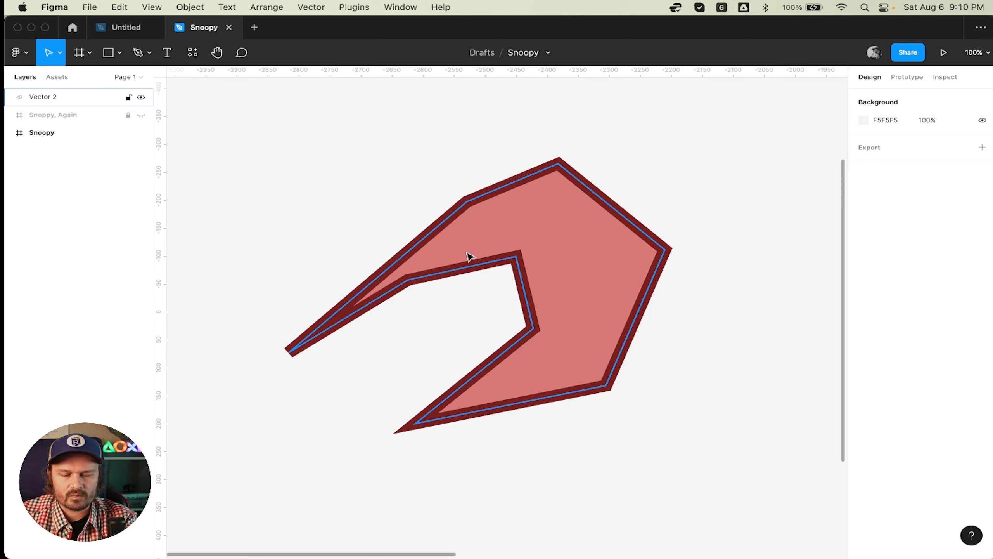
{"action": "left_click", "coordinate": [468, 256]}
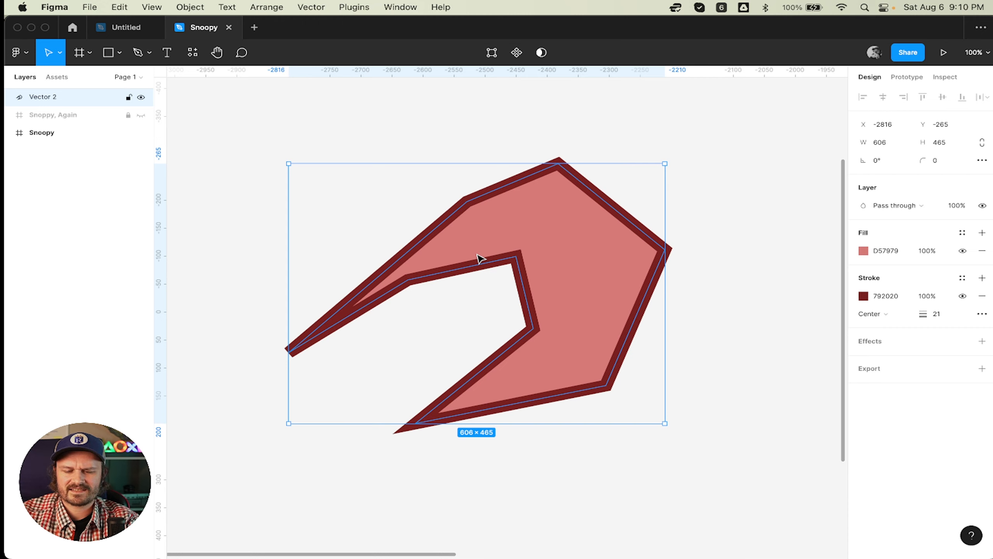
{"action": "key", "text": "BackSpace"}
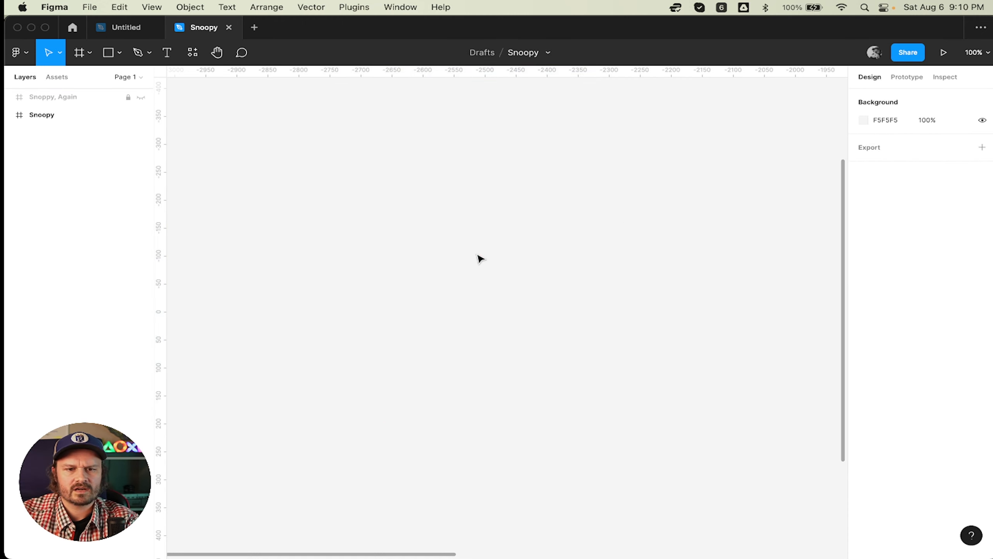
- Draw a Pen path from about (-2690, 70) straight to (-2526, -161), then curve it down to a point at (-2293, -56)
{"action": "key", "text": "p"}
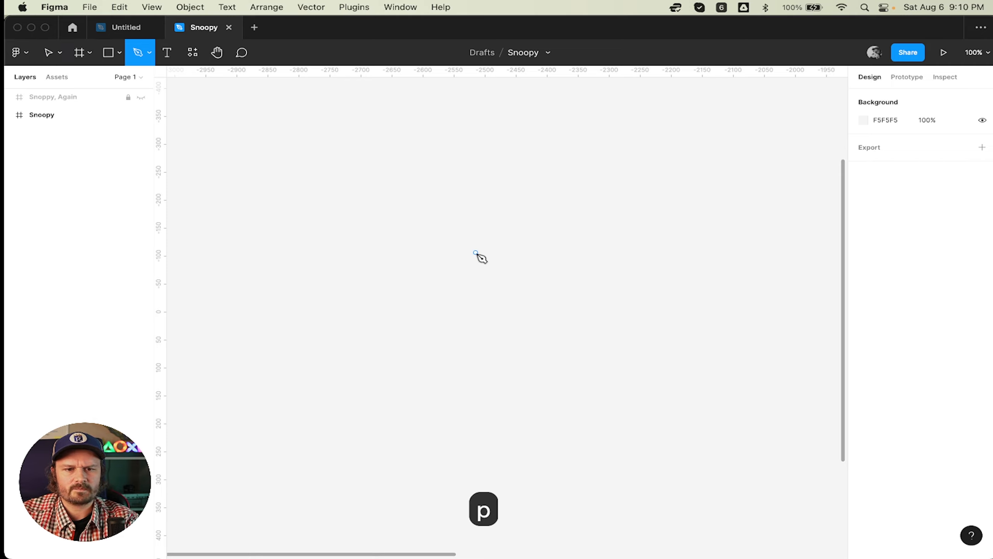
{"action": "left_click", "coordinate": [367, 351]}
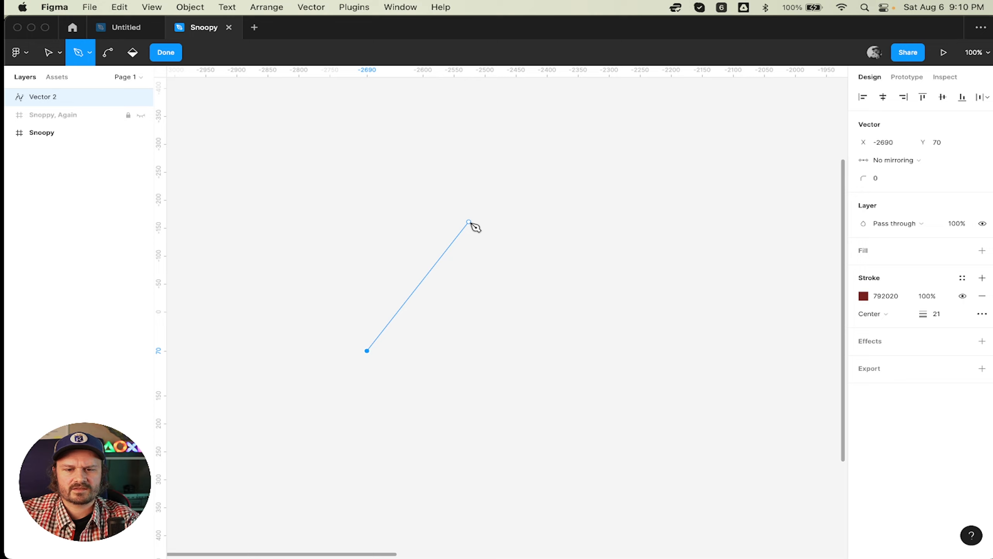
{"action": "left_click", "coordinate": [468, 222]}
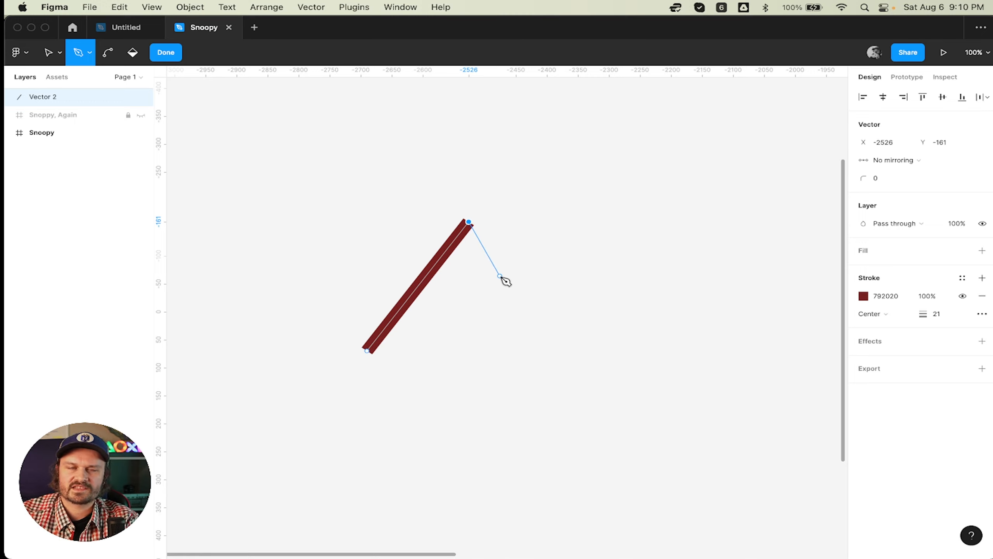
{"action": "left_click", "coordinate": [613, 281]}
{"action": "left_click_drag", "start_coordinate": [615, 283], "coordinate": [567, 333]}
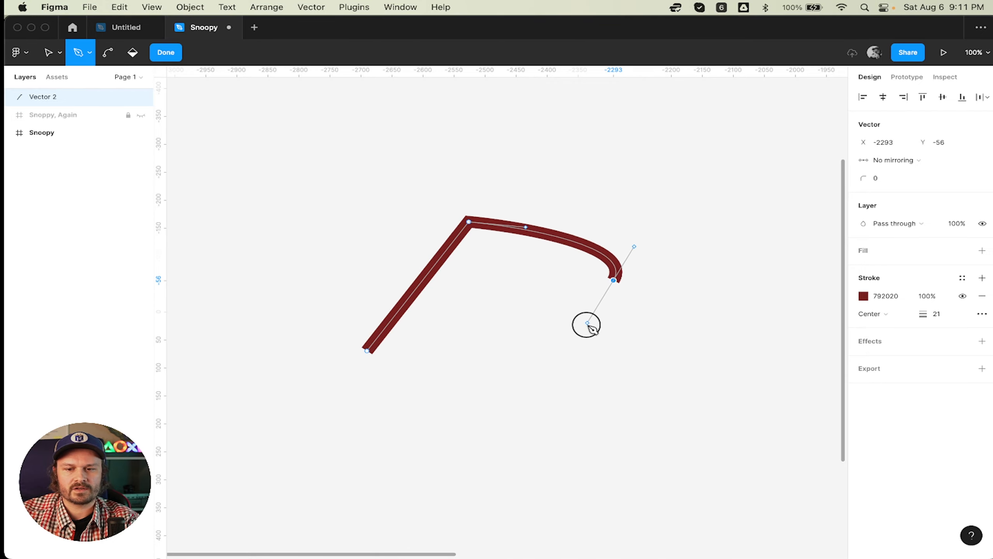
{"action": "left_click_drag", "start_coordinate": [594, 358], "coordinate": [582, 341]}
{"action": "left_click_drag", "start_coordinate": [584, 351], "coordinate": [550, 367]}
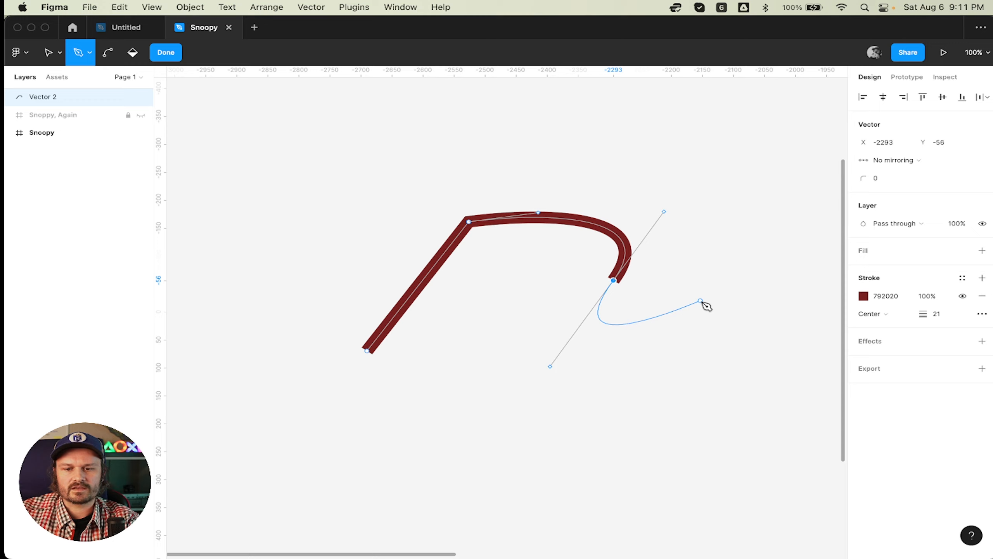
- Continue the path through points at about (-2153, -20) and (-2299, 296), and close it at the starting point
{"action": "left_click", "coordinate": [700, 300]}
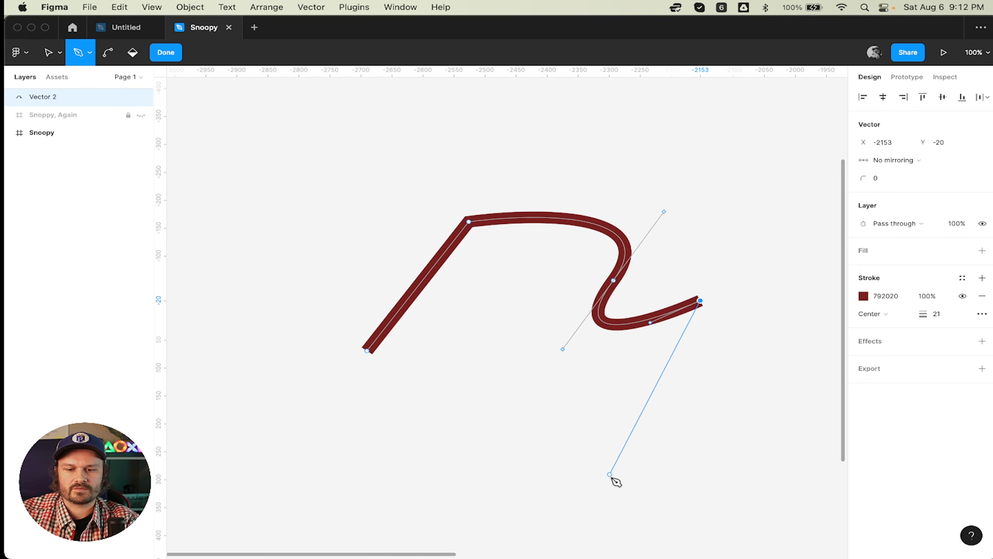
{"action": "left_click", "coordinate": [609, 476]}
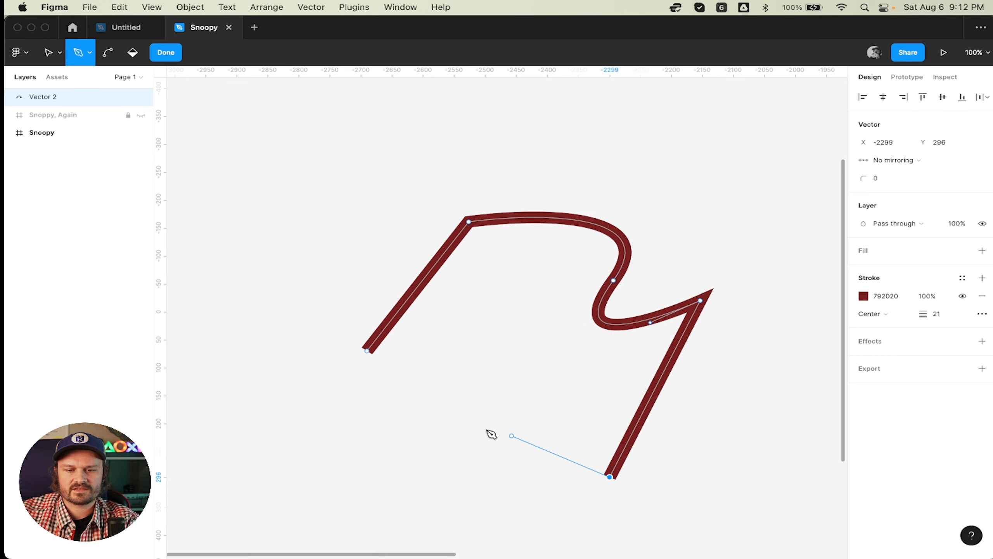
{"action": "left_click", "coordinate": [367, 351]}
{"action": "left_click", "coordinate": [631, 323]}
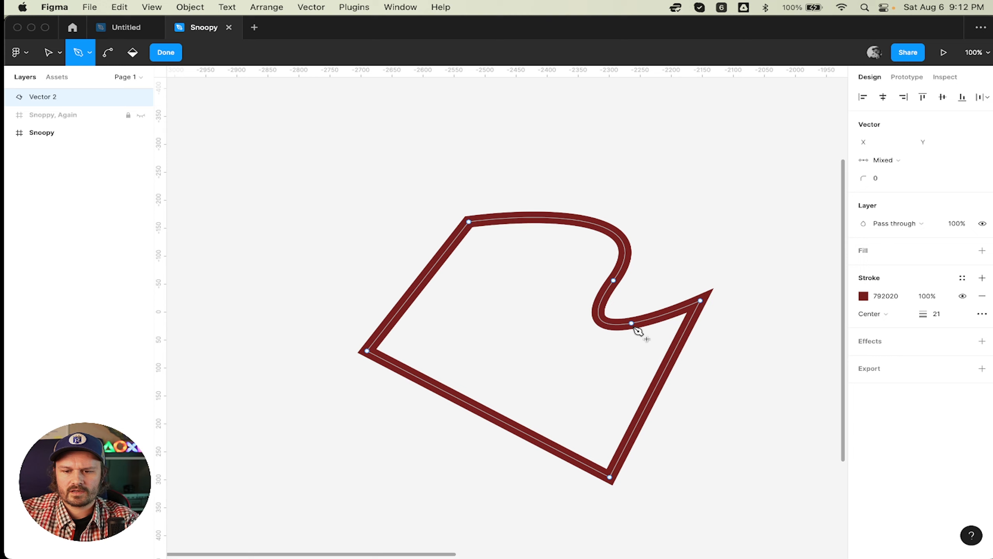
- Select the smooth point in the notch and reshape the upper curve by swinging its upper handle outward independently of the lower one
{"action": "key", "text": "v"}
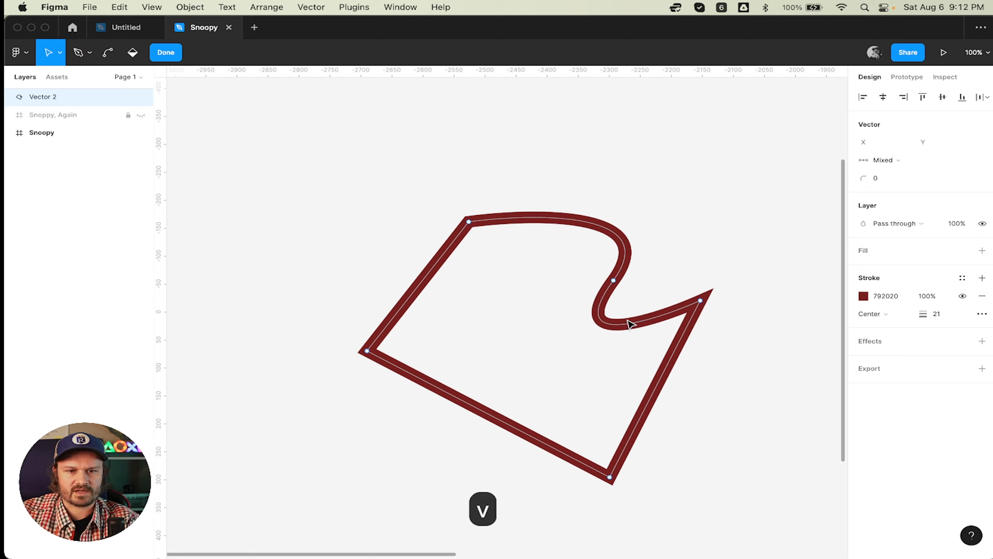
{"action": "left_click", "coordinate": [613, 281]}
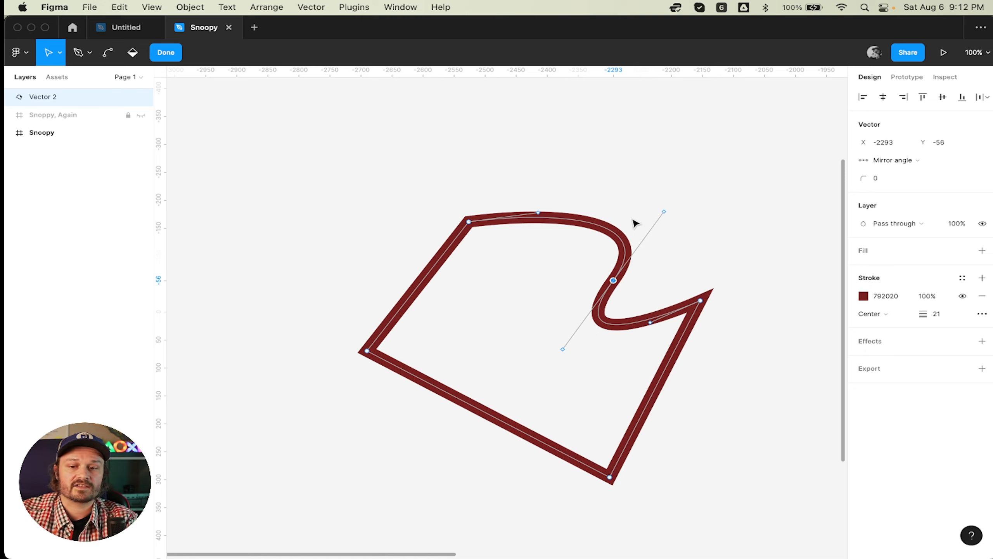
{"action": "left_click_drag", "start_coordinate": [665, 216], "coordinate": [628, 196]}
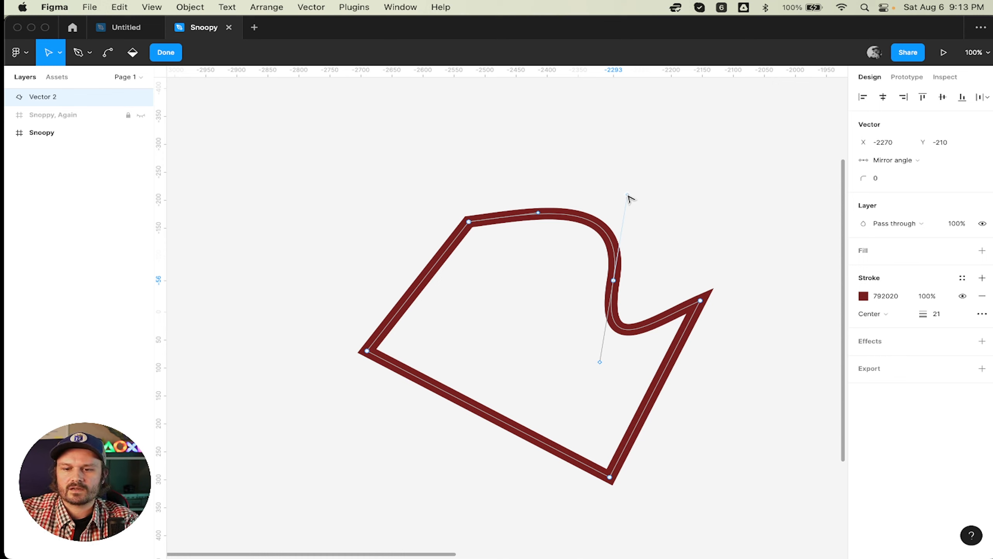
{"action": "left_click_drag", "start_coordinate": [628, 195], "coordinate": [748, 222]}
- Move the notch point's lower handle to about (-2460, 24), in line with the upper handle
{"action": "left_click", "coordinate": [632, 337]}
{"action": "left_click", "coordinate": [614, 280]}
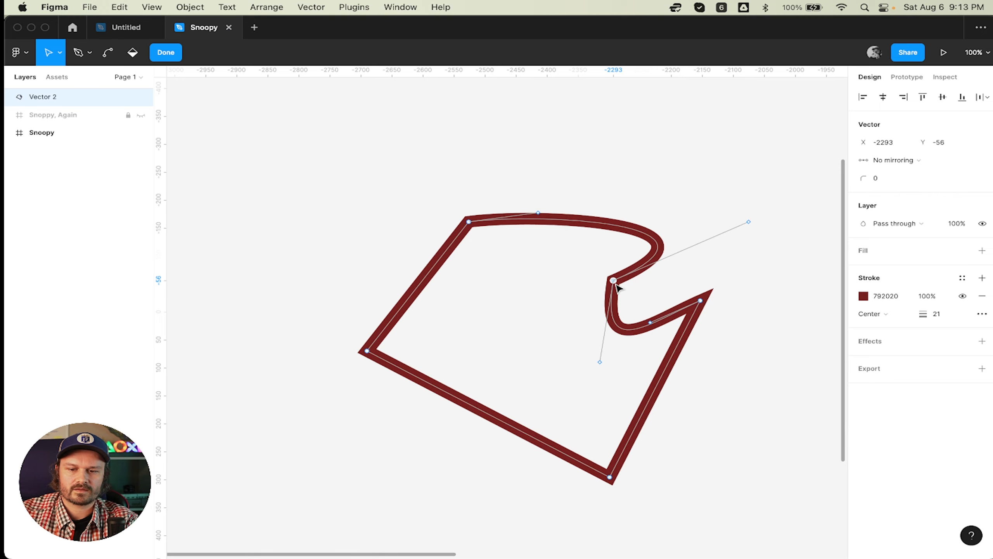
{"action": "left_click_drag", "start_coordinate": [599, 362], "coordinate": [512, 326]}
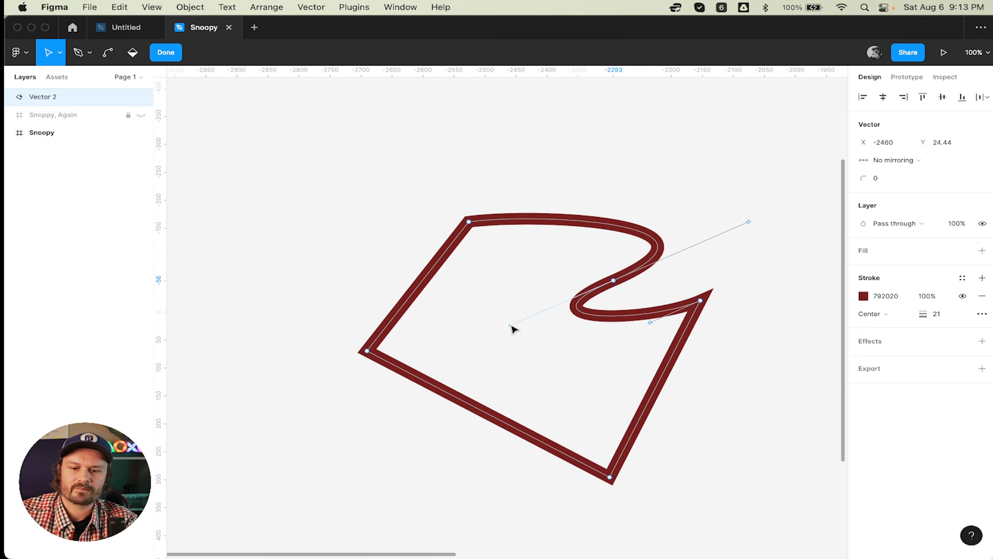
{"action": "left_click", "coordinate": [512, 325]}
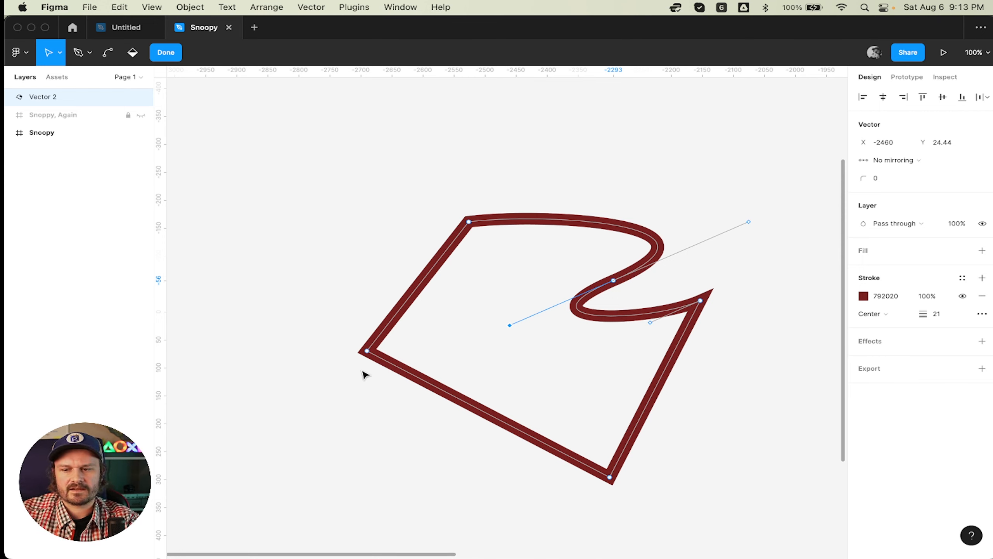
- Round the shape's left corner point into a smooth curve with the Bend tool
{"action": "left_click", "coordinate": [367, 351]}
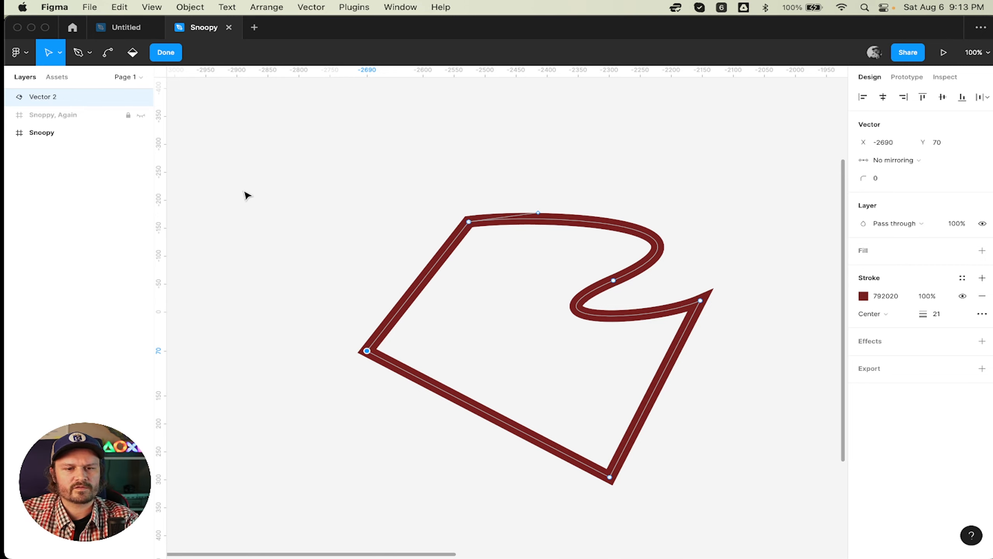
{"action": "left_click", "coordinate": [108, 54]}
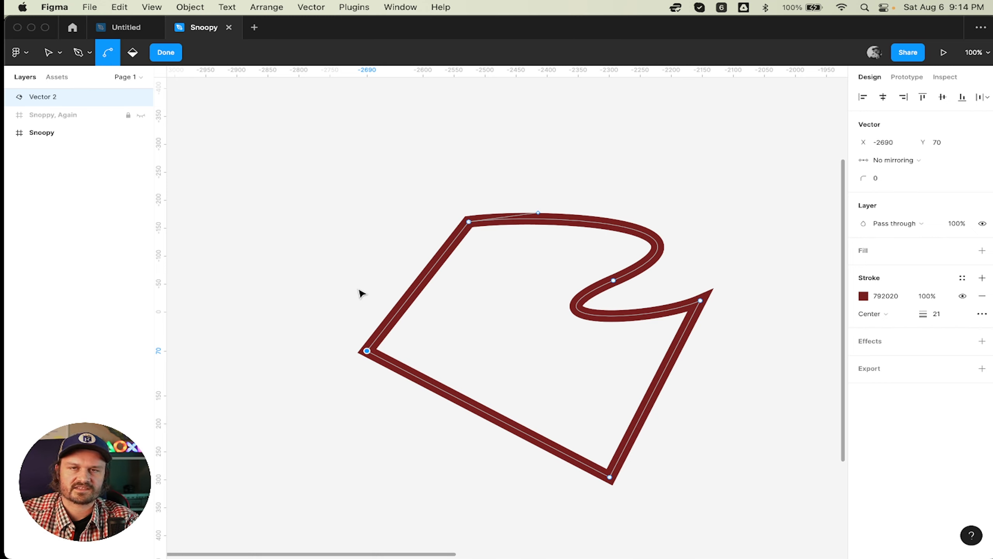
{"action": "left_click", "coordinate": [367, 353]}
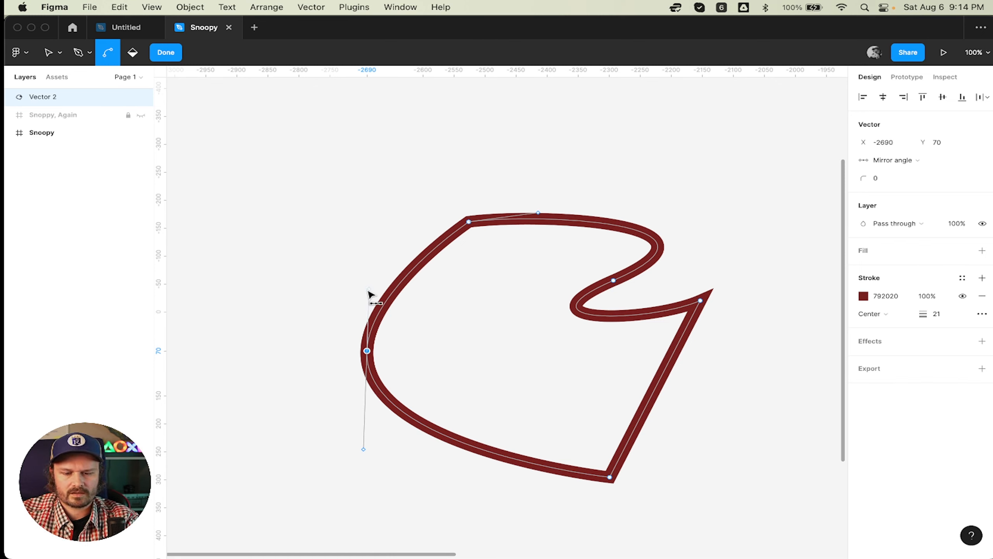
- Collapse the left point's upper handle onto the point to straighten that edge, and move its lower handle to about (-2658, 256)
{"action": "key", "text": "v"}
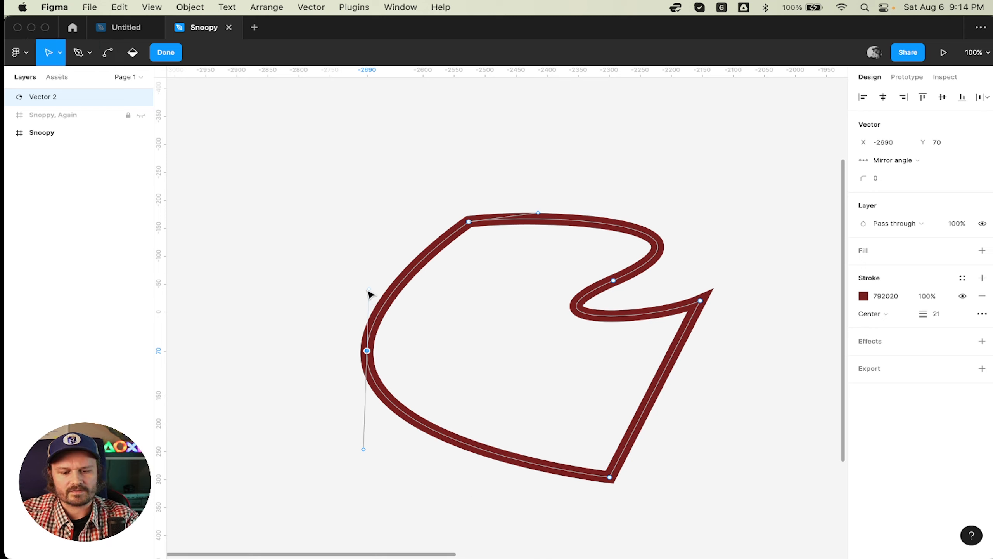
{"action": "left_click_drag", "start_coordinate": [369, 291], "coordinate": [550, 385]}
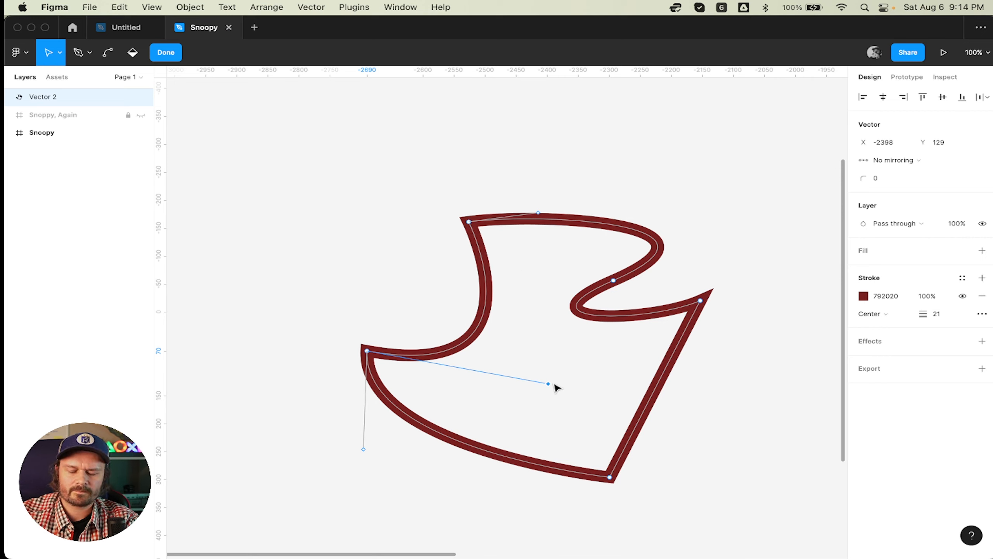
{"action": "left_click_drag", "start_coordinate": [550, 386], "coordinate": [369, 354]}
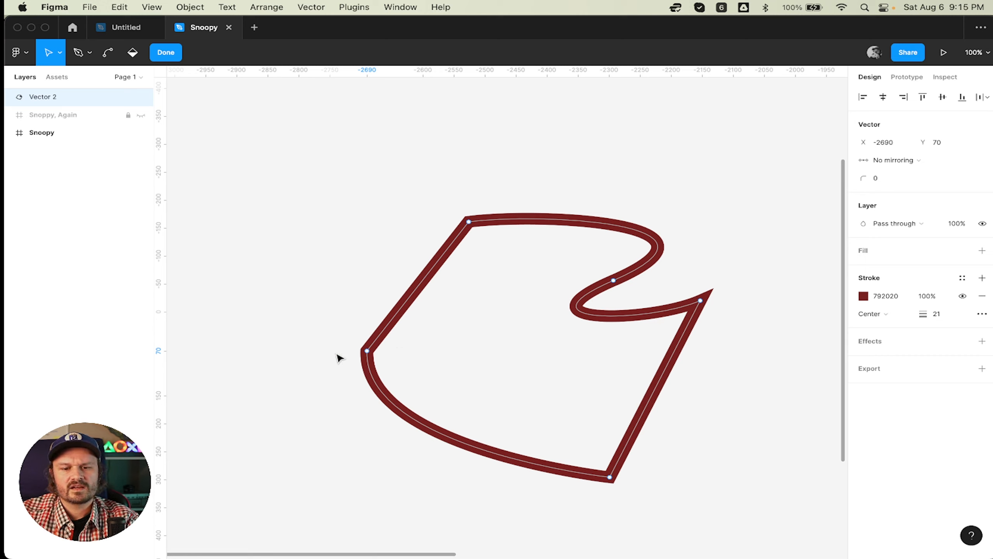
{"action": "left_click", "coordinate": [367, 351]}
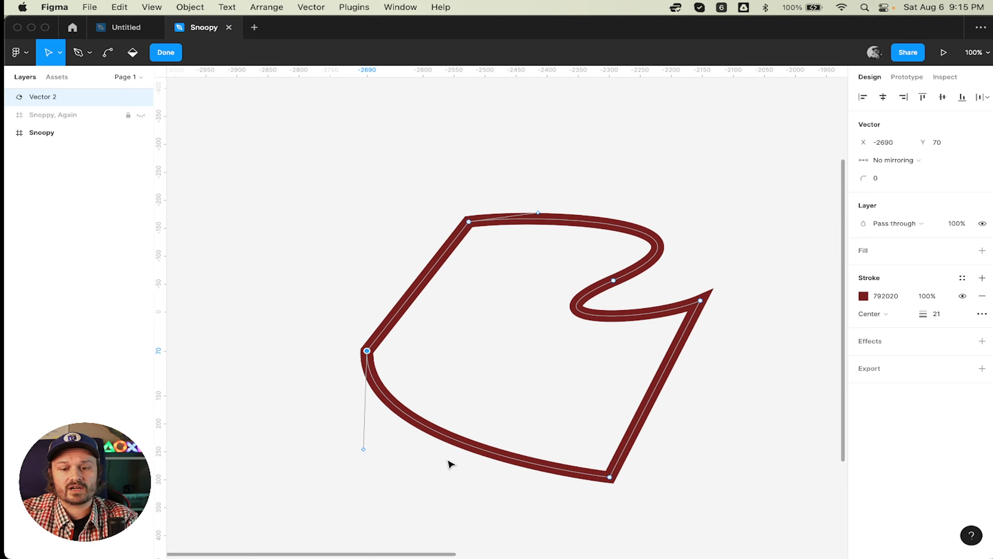
{"action": "left_click_drag", "start_coordinate": [364, 450], "coordinate": [386, 455]}
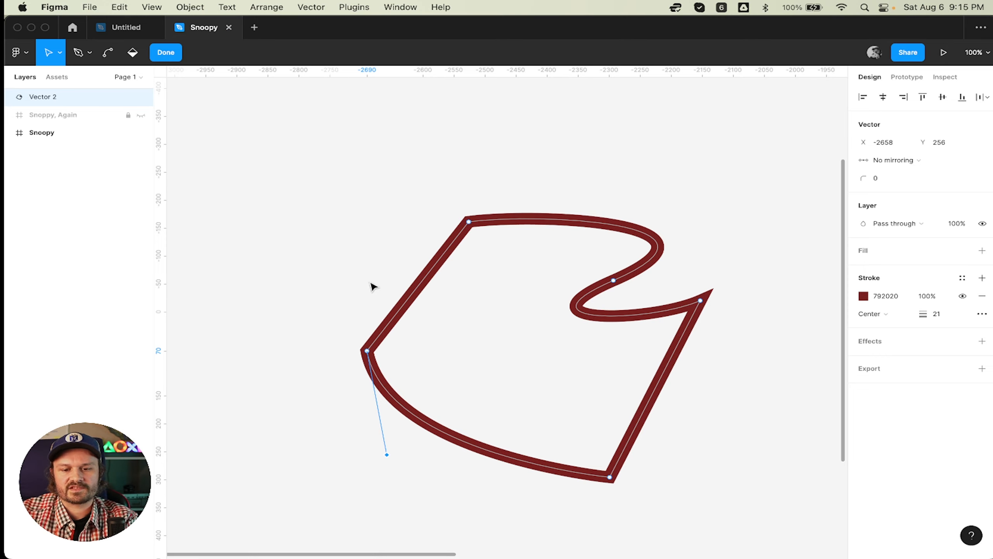
- Bend the left edge outward again and pull the left point's lower handle to about (-2492, 5) to arch the bottom edge inward
{"action": "left_click", "coordinate": [367, 352]}
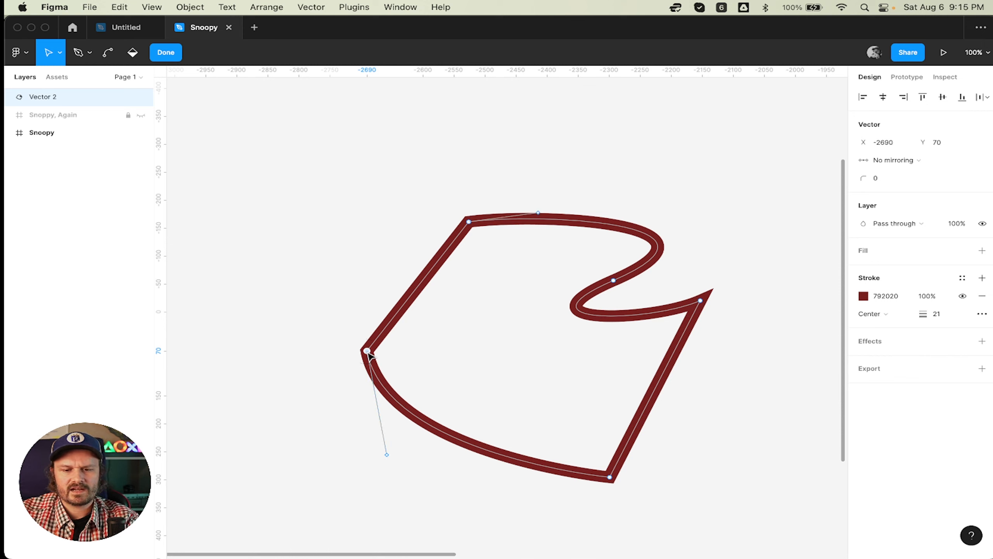
{"action": "left_click", "coordinate": [107, 52]}
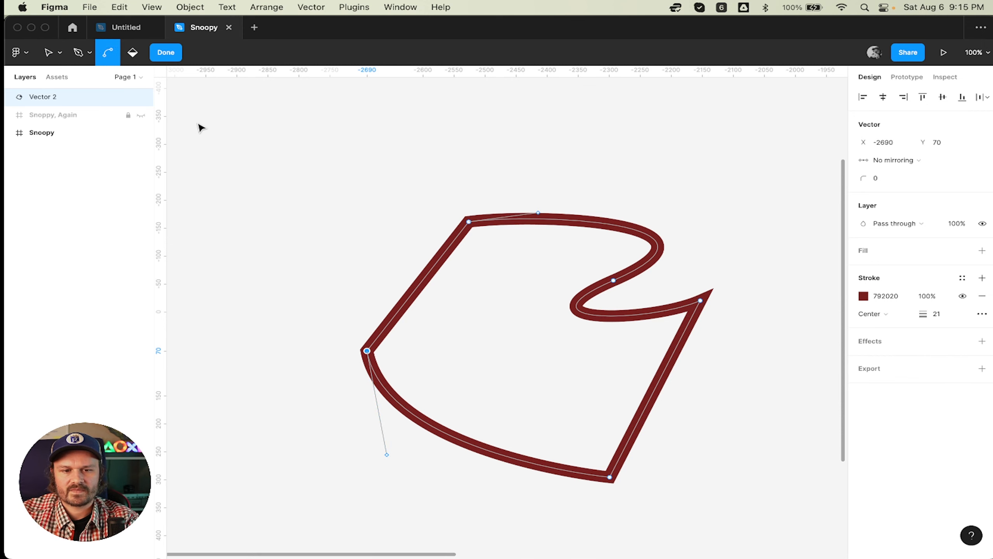
{"action": "left_click", "coordinate": [367, 350]}
{"action": "left_click", "coordinate": [365, 345]}
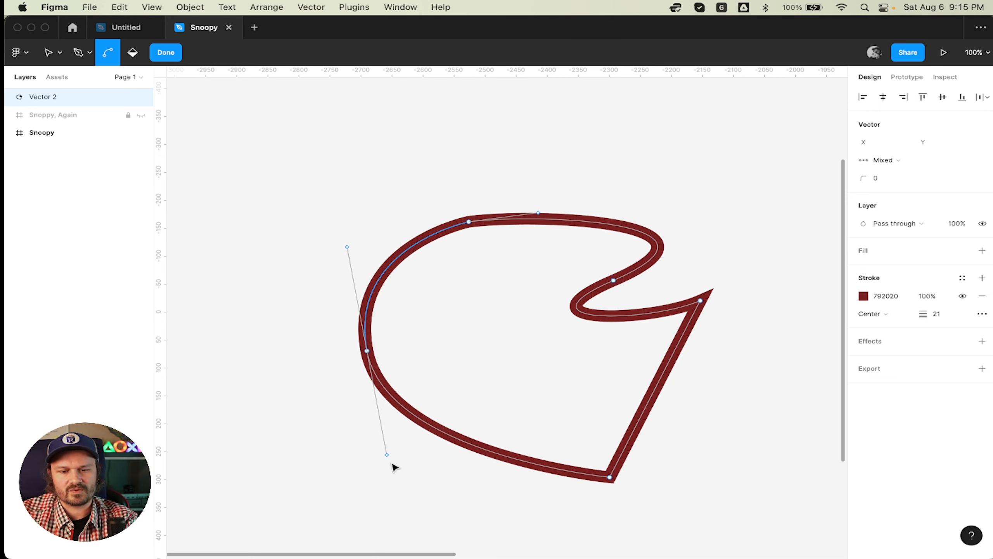
{"action": "left_click_drag", "start_coordinate": [387, 454], "coordinate": [489, 315]}
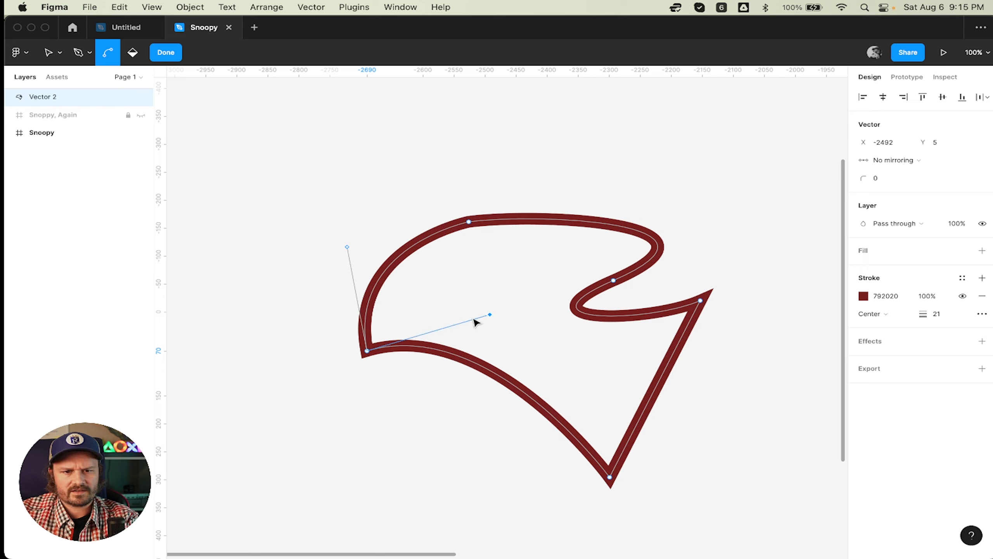
- Duplicate the left corner point to about (-2512, 22) inside the shape, with its edges joined to the top and bottom corners
{"action": "key", "text": "v"}
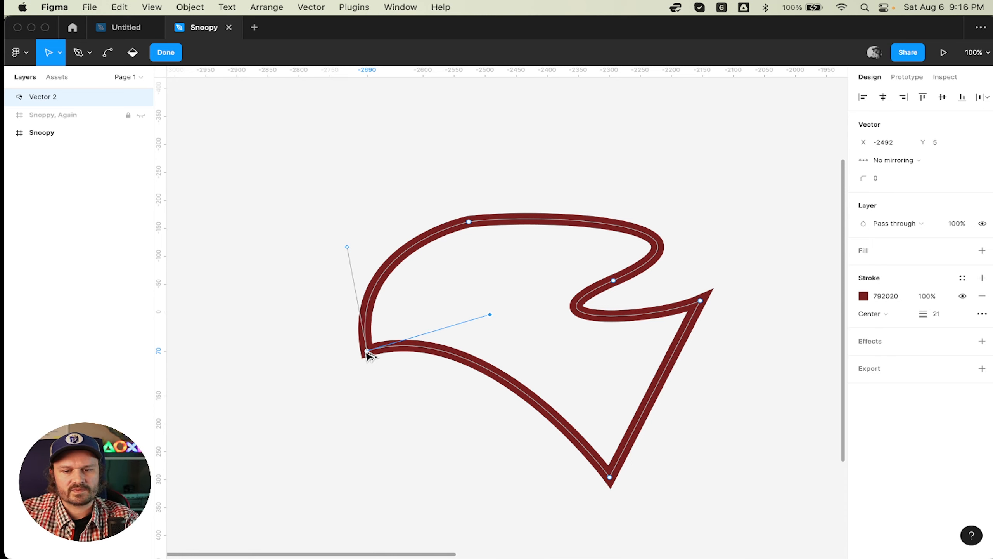
{"action": "left_click_drag", "start_coordinate": [367, 351], "coordinate": [482, 327]}
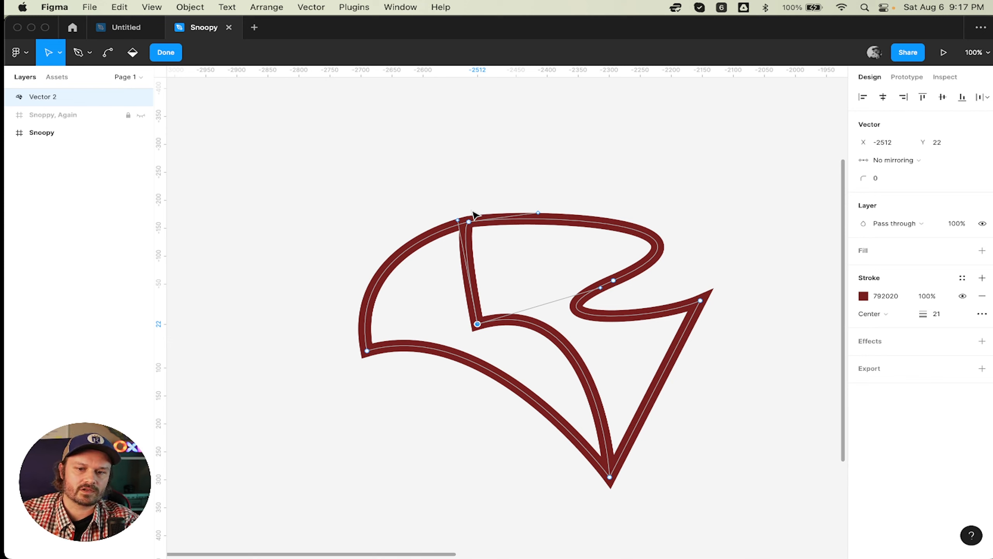
{"action": "left_click", "coordinate": [510, 272]}
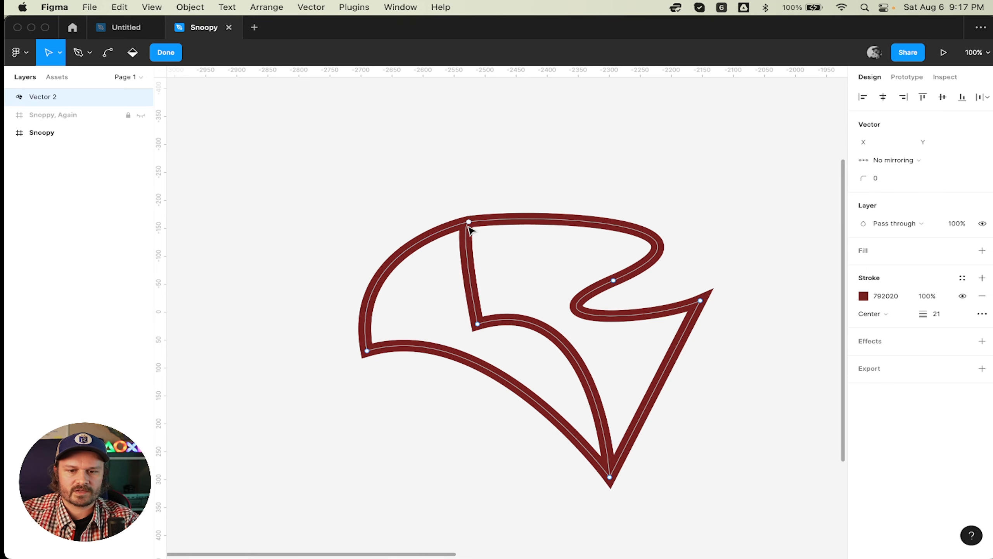
- Move the top corner point shared by the three edges to about (-2577, -182)
{"action": "scroll", "coordinate": [478, 211], "scroll_direction": "up", "scroll_amount": 10}
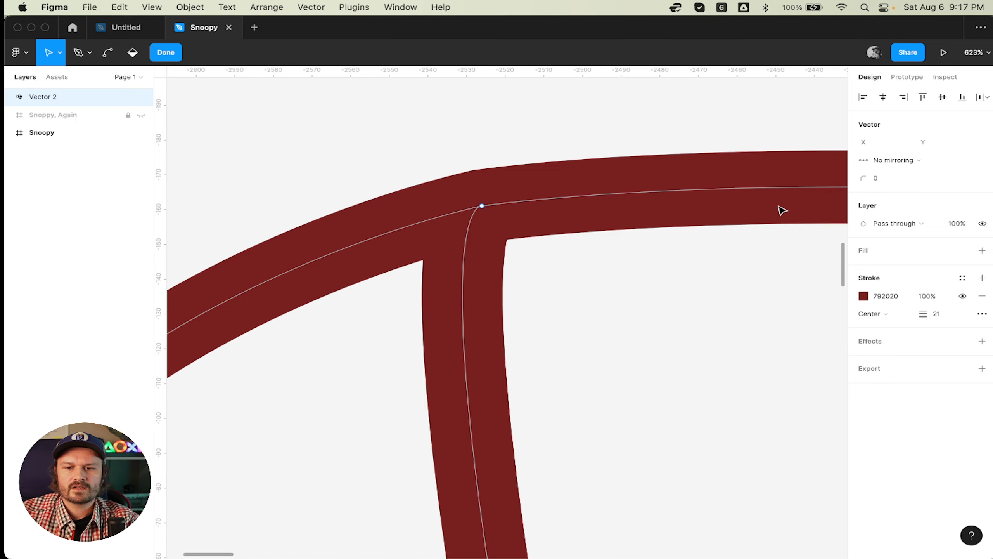
{"action": "scroll", "coordinate": [506, 270], "scroll_direction": "down", "scroll_amount": 4}
{"action": "scroll", "coordinate": [494, 251], "scroll_direction": "down", "scroll_amount": 3}
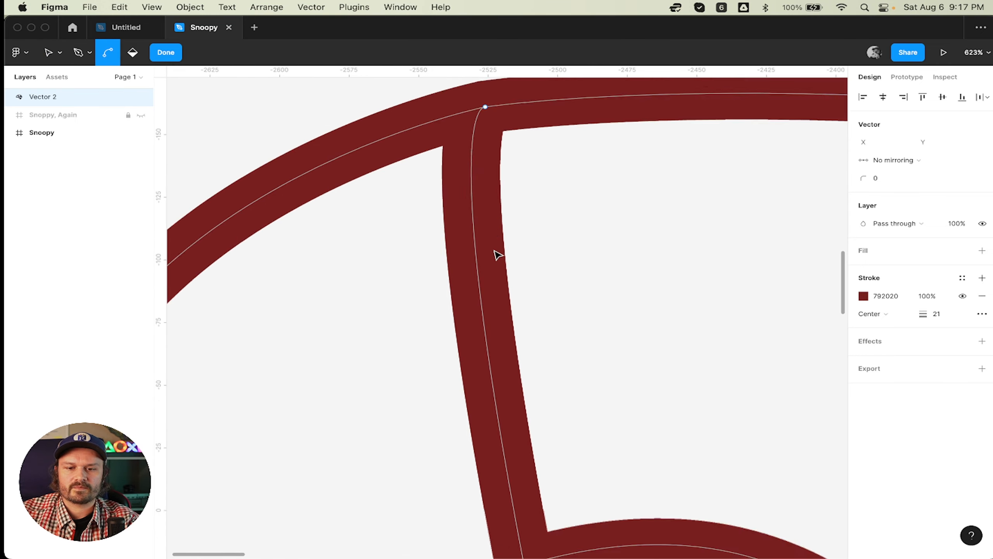
{"action": "scroll", "coordinate": [495, 251], "scroll_direction": "down", "scroll_amount": 10}
{"action": "scroll", "coordinate": [497, 253], "scroll_direction": "up", "scroll_amount": 7}
{"action": "scroll", "coordinate": [496, 220], "scroll_direction": "up", "scroll_amount": 1}
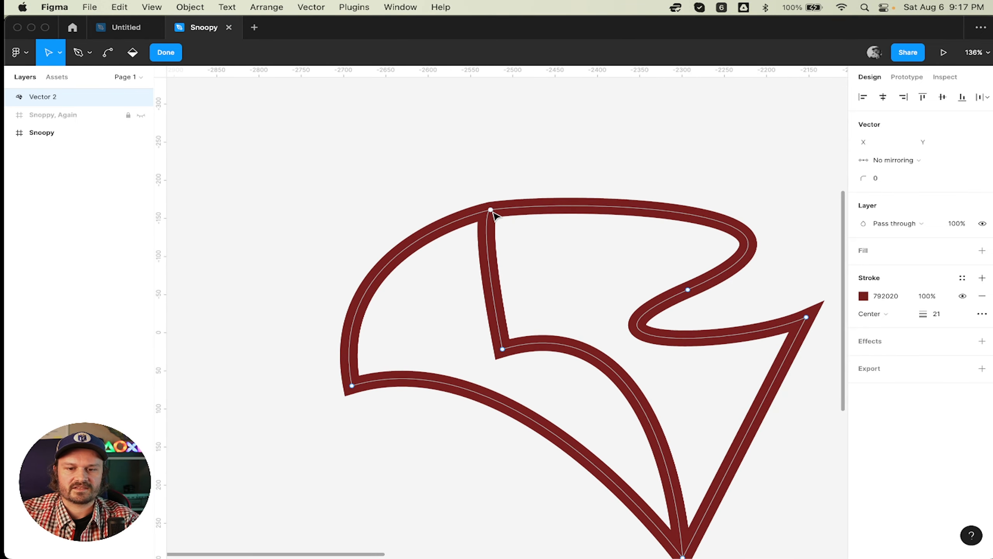
{"action": "left_click", "coordinate": [491, 210]}
{"action": "left_click_drag", "start_coordinate": [489, 207], "coordinate": [449, 196]}
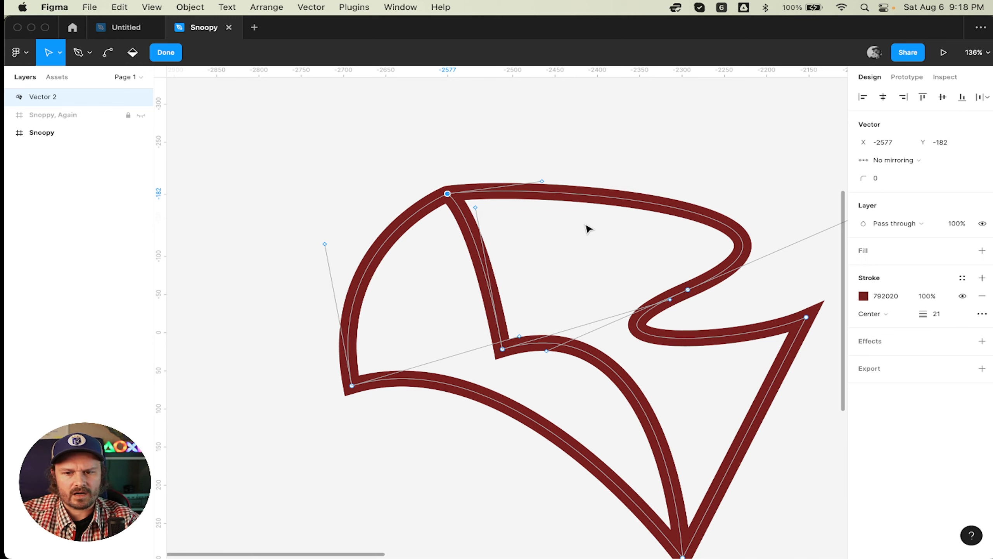
- Draw a two-segment branch with the Pen tool from the top edge through about (-2430, -50) to the point on the right-hand curve
{"action": "key", "text": "p"}
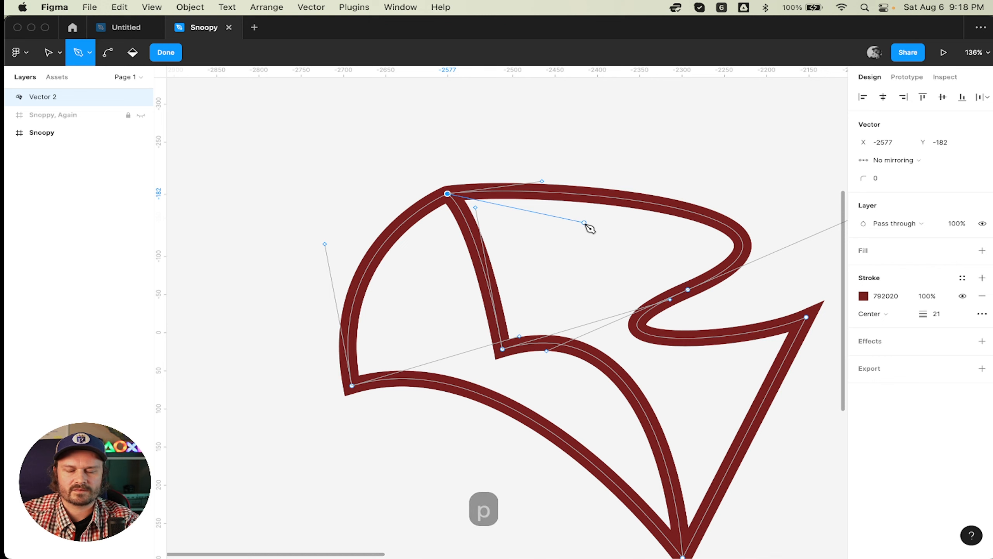
{"action": "key", "text": "Escape"}
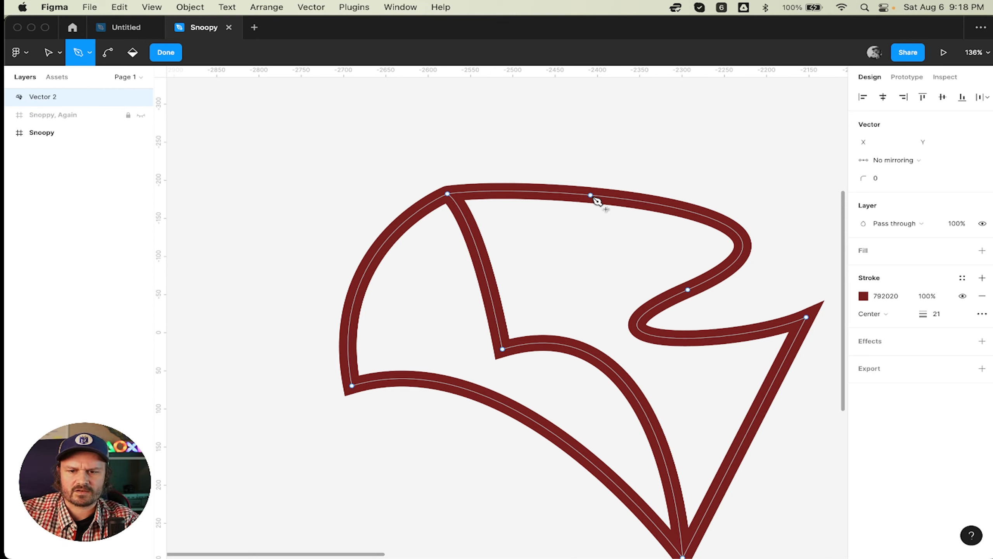
{"action": "left_click_drag", "start_coordinate": [591, 196], "coordinate": [578, 293]}
{"action": "left_click_drag", "start_coordinate": [572, 293], "coordinate": [659, 268]}
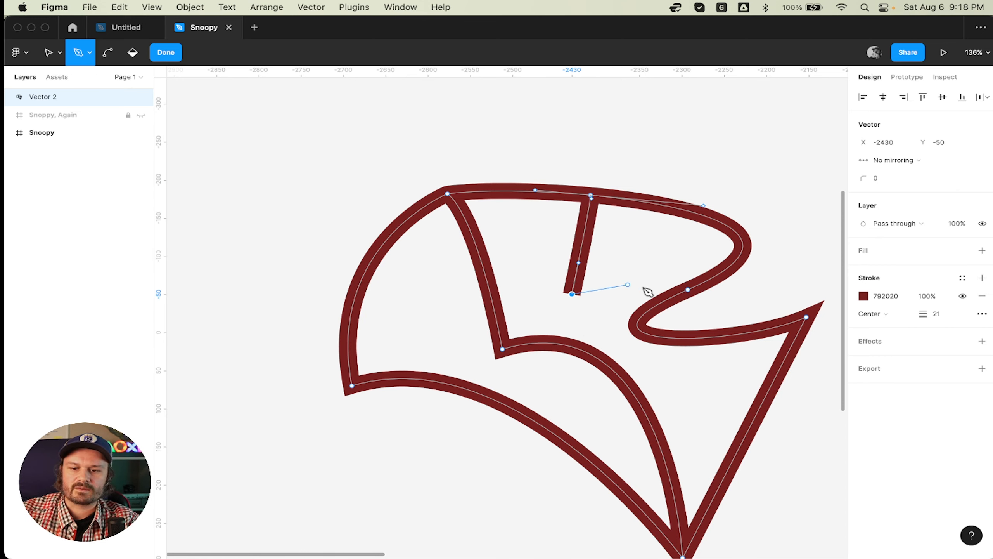
{"action": "left_click", "coordinate": [687, 289]}
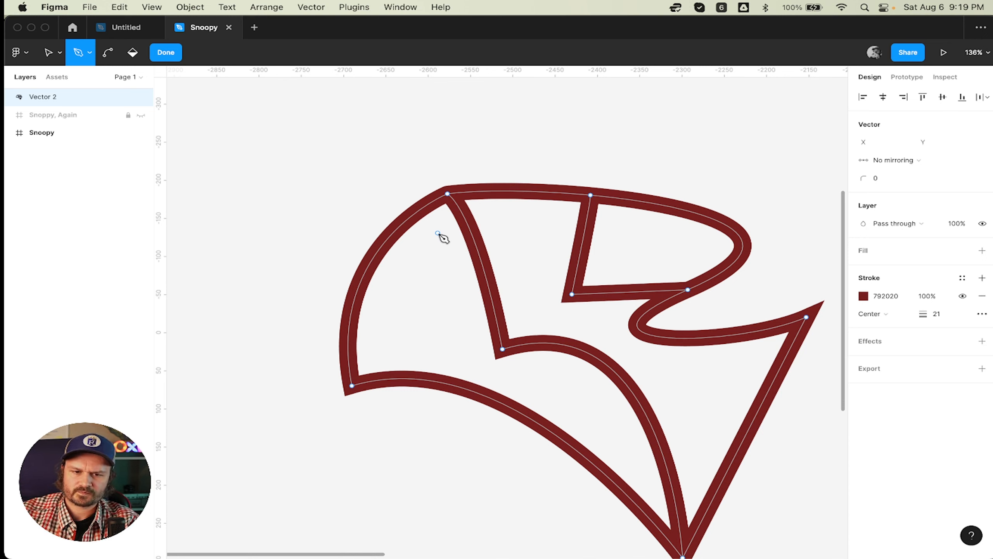
- Fill all three enclosed regions of the vector network with the Paint bucket's default colour
{"action": "key", "text": "b"}
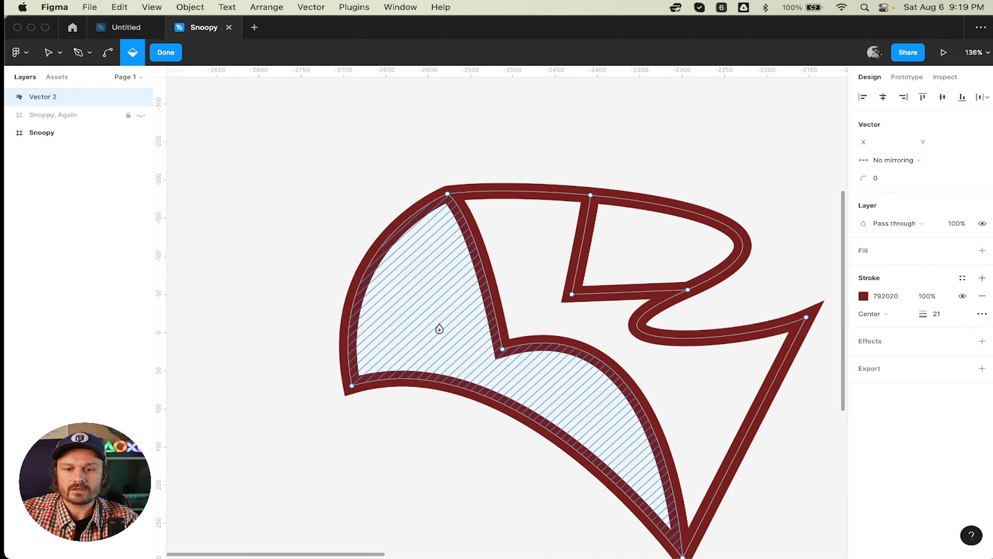
{"action": "left_click", "coordinate": [663, 245]}
{"action": "left_click", "coordinate": [536, 249]}
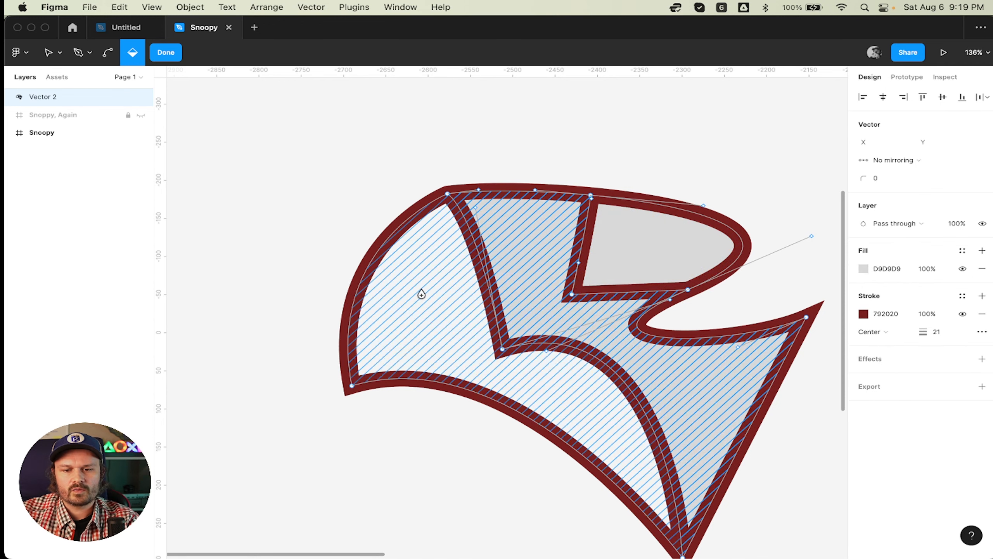
{"action": "left_click", "coordinate": [421, 292]}
{"action": "key", "text": "v"}
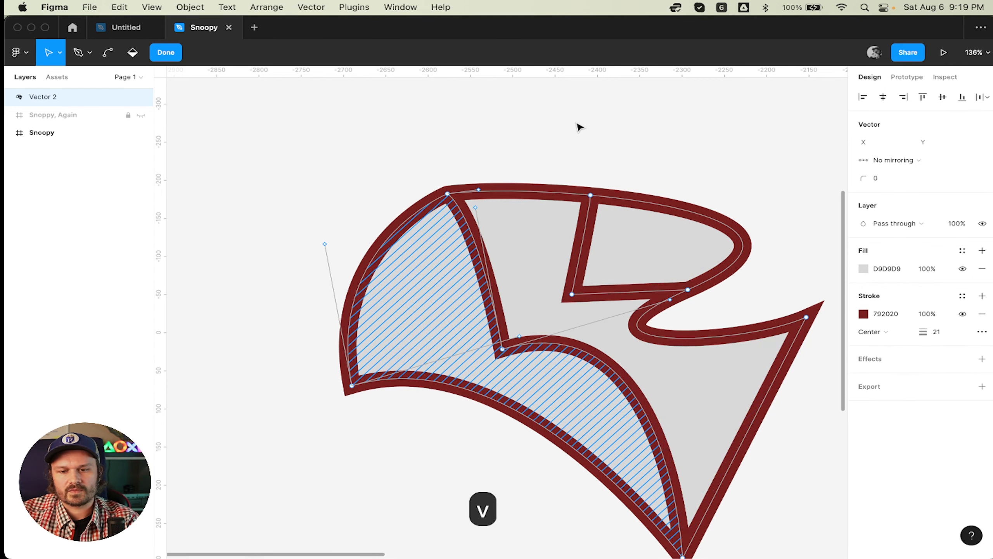
- Change the fill of the small upper-right region to dark red 924646
{"action": "left_click", "coordinate": [656, 243]}
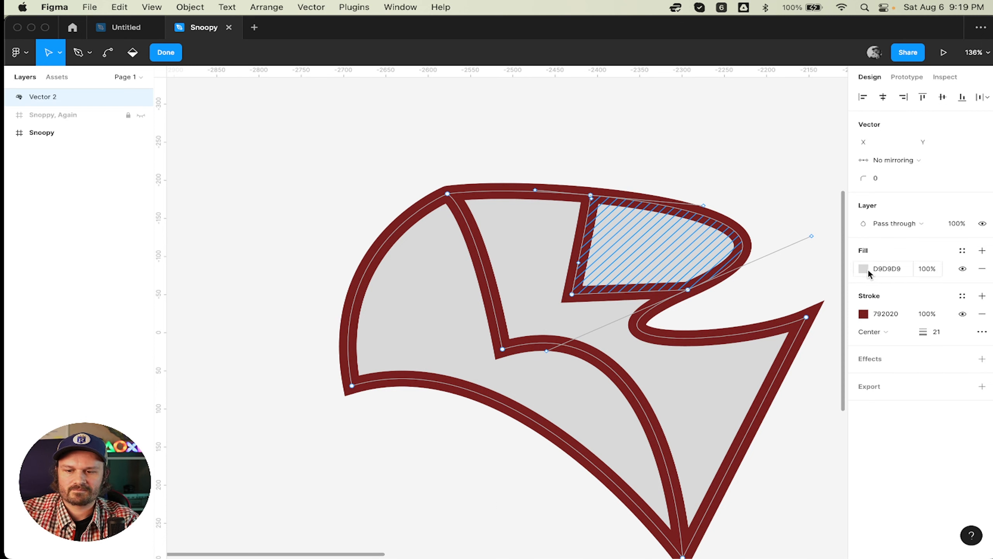
{"action": "left_click", "coordinate": [862, 269]}
{"action": "left_click_drag", "start_coordinate": [762, 360], "coordinate": [776, 333]}
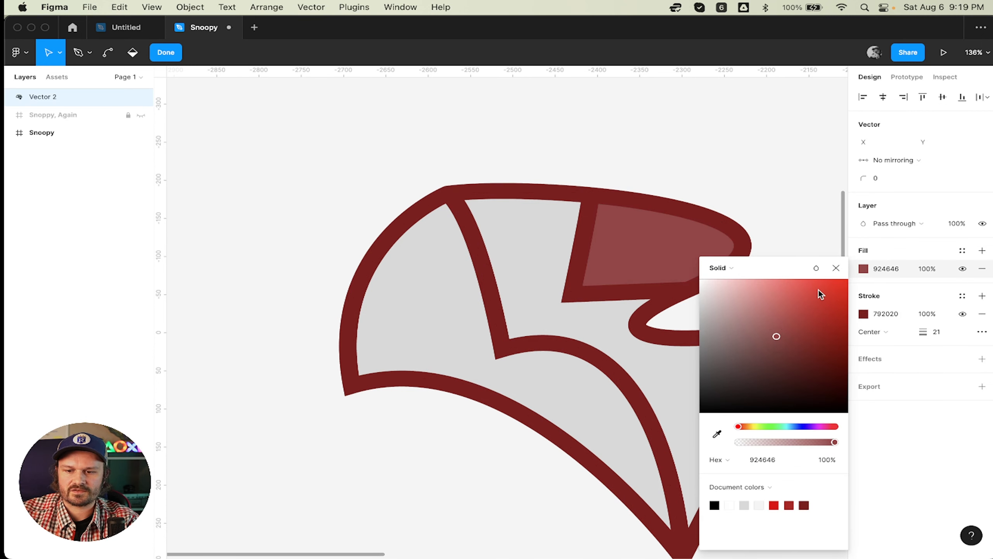
{"action": "left_click", "coordinate": [836, 268]}
- Change the fill of the middle region to lighter red D27171
{"action": "left_click", "coordinate": [589, 319]}
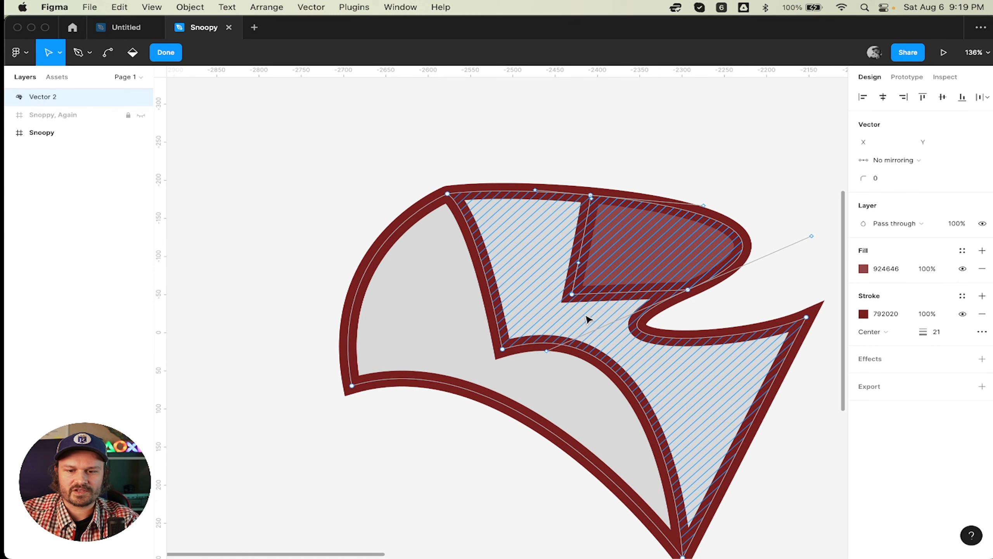
{"action": "left_click", "coordinate": [862, 269]}
{"action": "left_click", "coordinate": [784, 315]}
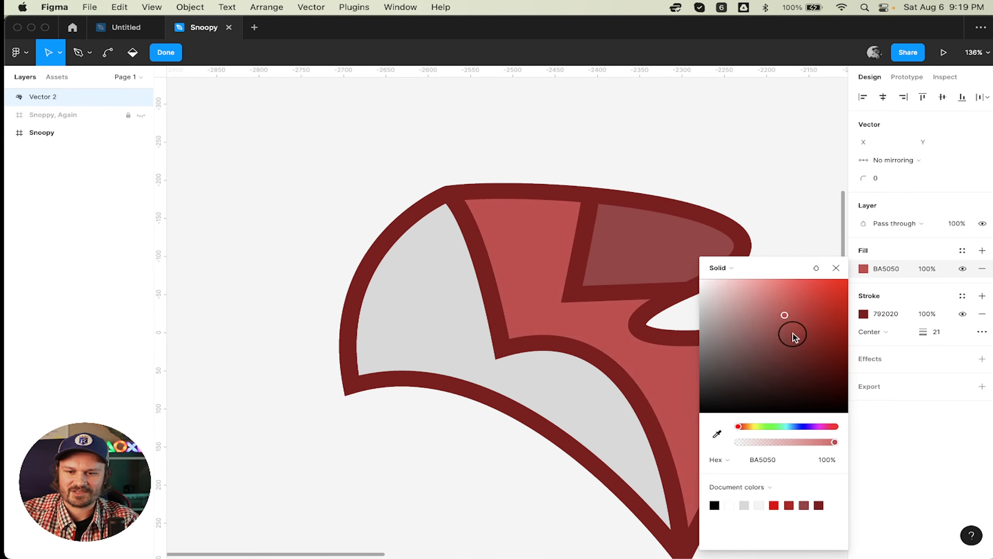
{"action": "left_click_drag", "start_coordinate": [793, 337], "coordinate": [768, 303]}
{"action": "left_click", "coordinate": [836, 268]}
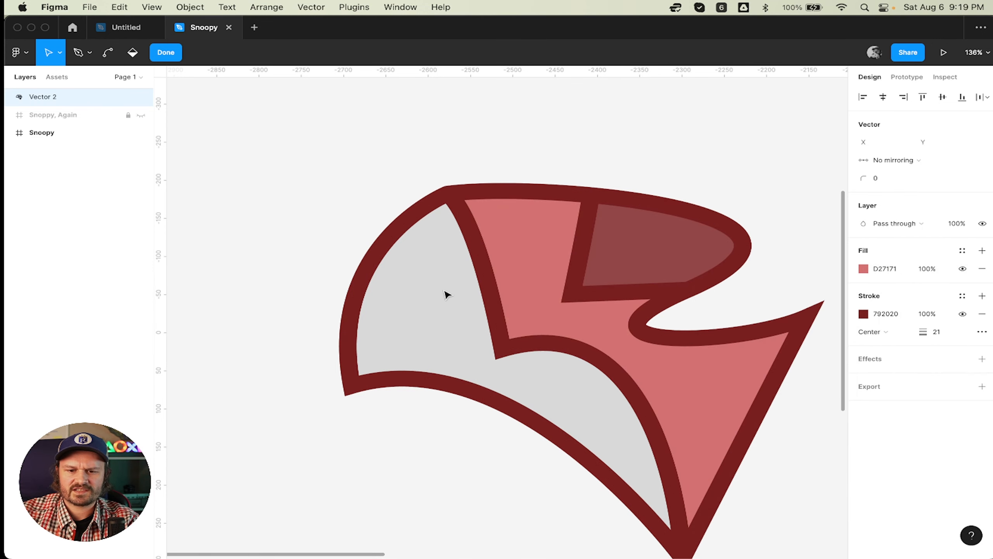
- Change the fill of the left region to pale pink FFD1D1
{"action": "left_click", "coordinate": [406, 303]}
{"action": "left_click", "coordinate": [863, 269]}
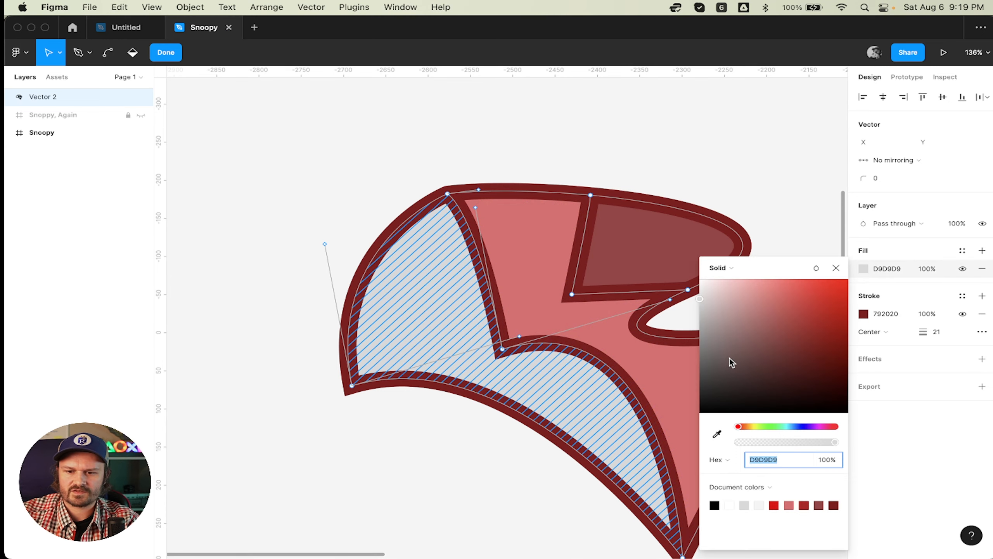
{"action": "left_click_drag", "start_coordinate": [729, 362], "coordinate": [727, 278]}
{"action": "left_click", "coordinate": [836, 268]}
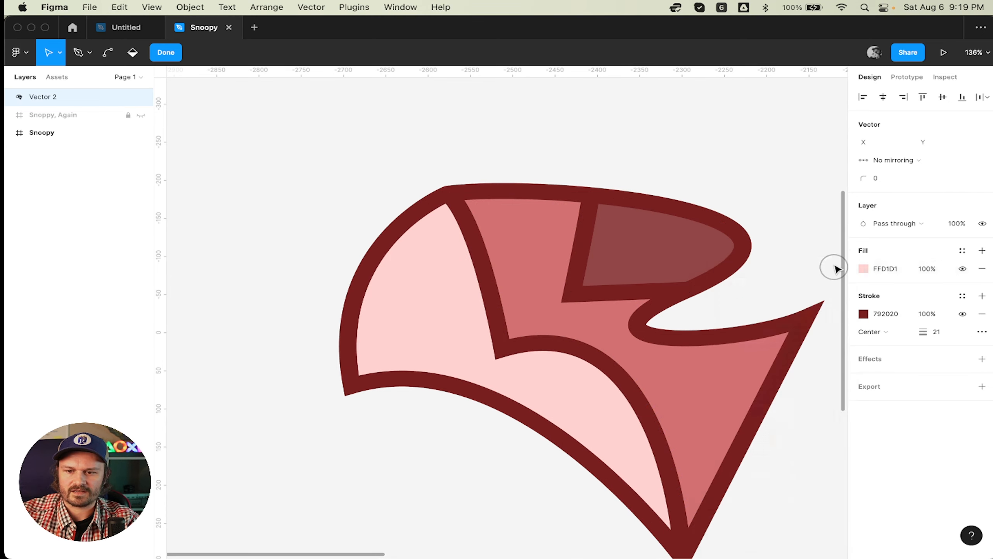
- Finish vector editing with the whole shape still selected as one layer
{"action": "key", "text": "super+a"}
{"action": "scroll", "coordinate": [721, 171], "scroll_direction": "right", "scroll_amount": 5}
{"action": "scroll", "coordinate": [721, 171], "scroll_direction": "down", "scroll_amount": 2}
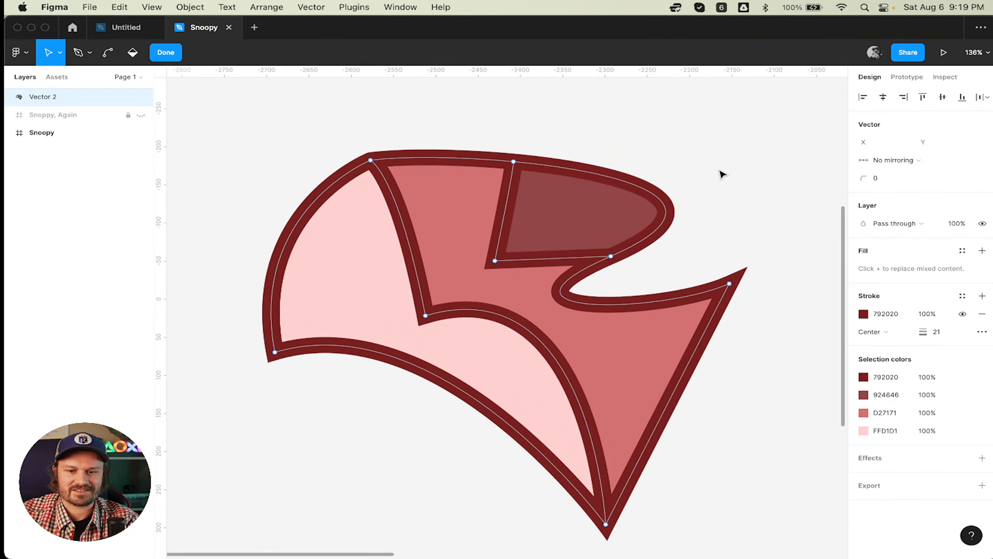
{"action": "key", "text": "v"}
{"action": "left_click", "coordinate": [721, 173]}
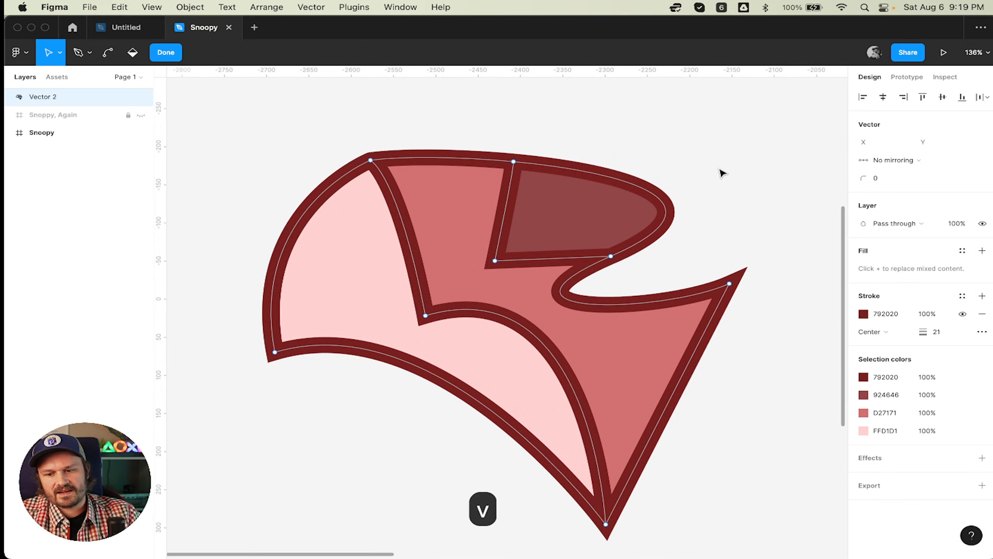
{"action": "key", "text": "Return"}
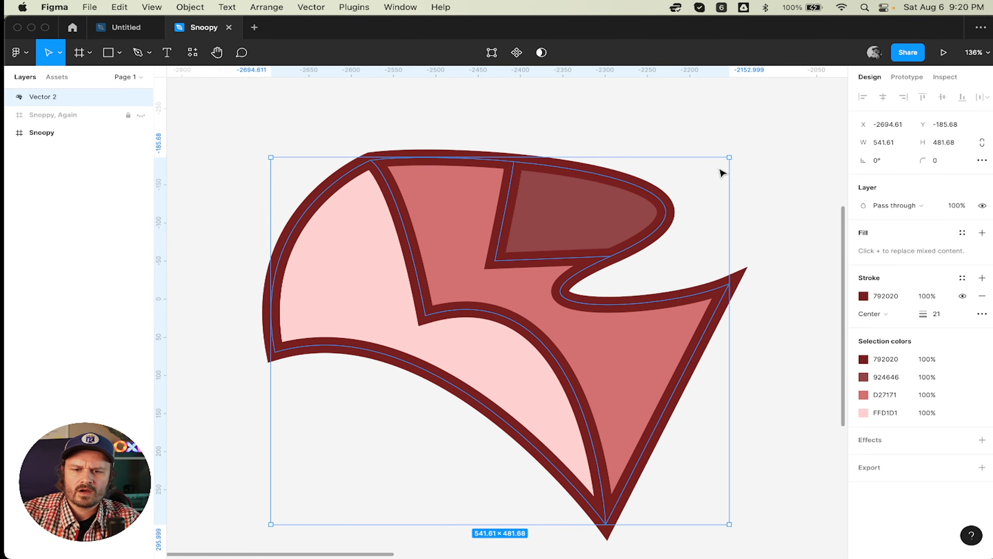
- Reopen the vector for editing and remove the dark red region's inner corner point, keeping its neighbouring edges joined
{"action": "key", "text": "Return"}
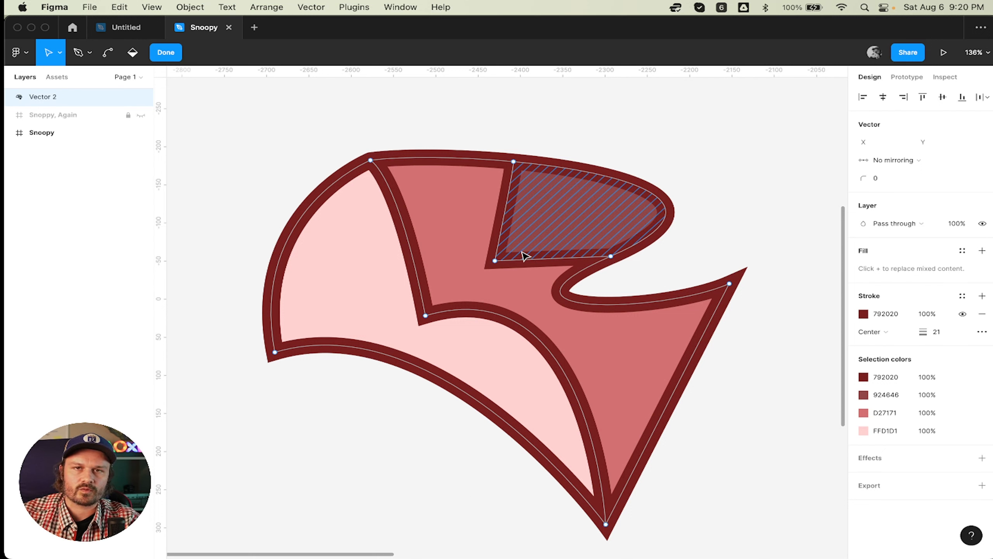
{"action": "left_click", "coordinate": [78, 55]}
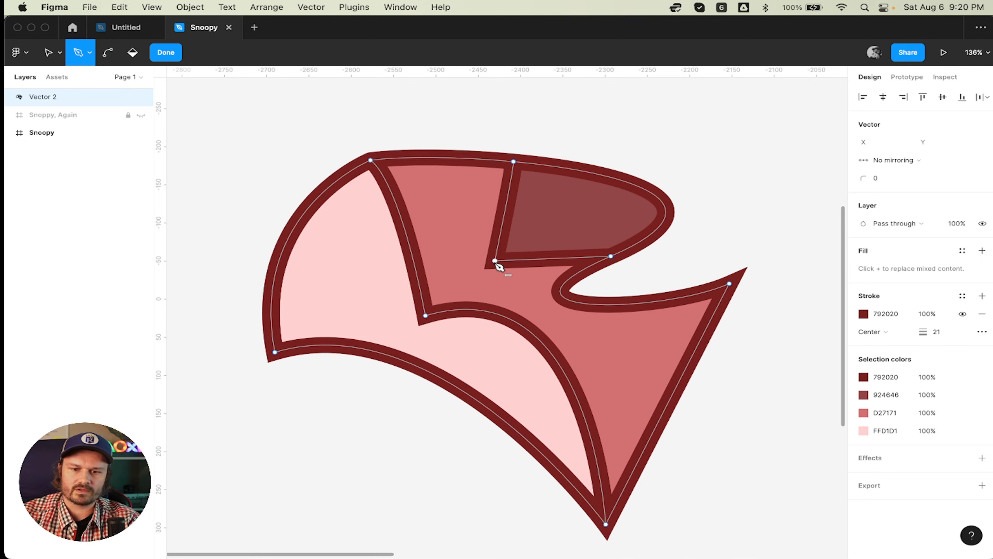
{"action": "left_click", "coordinate": [495, 261]}
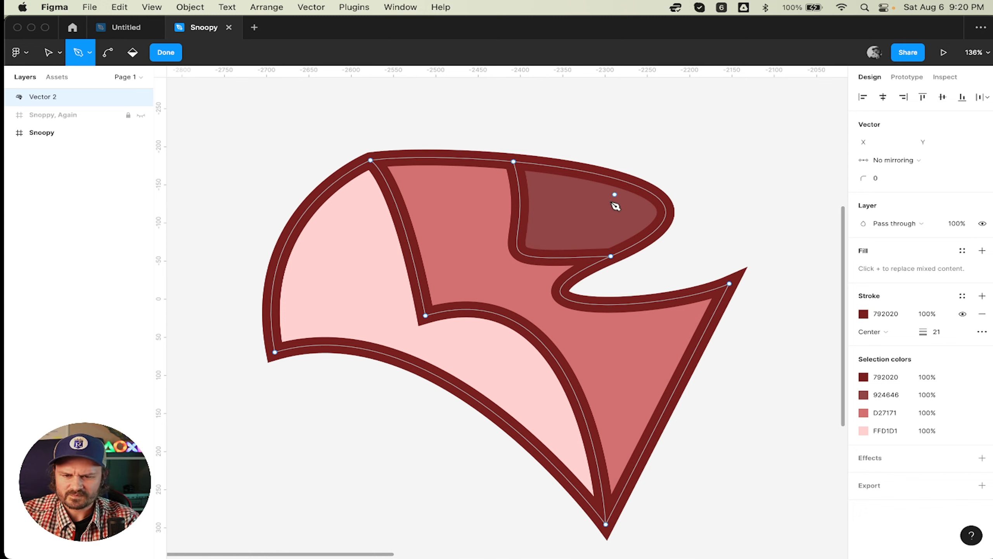
{"action": "key", "text": "super+z"}
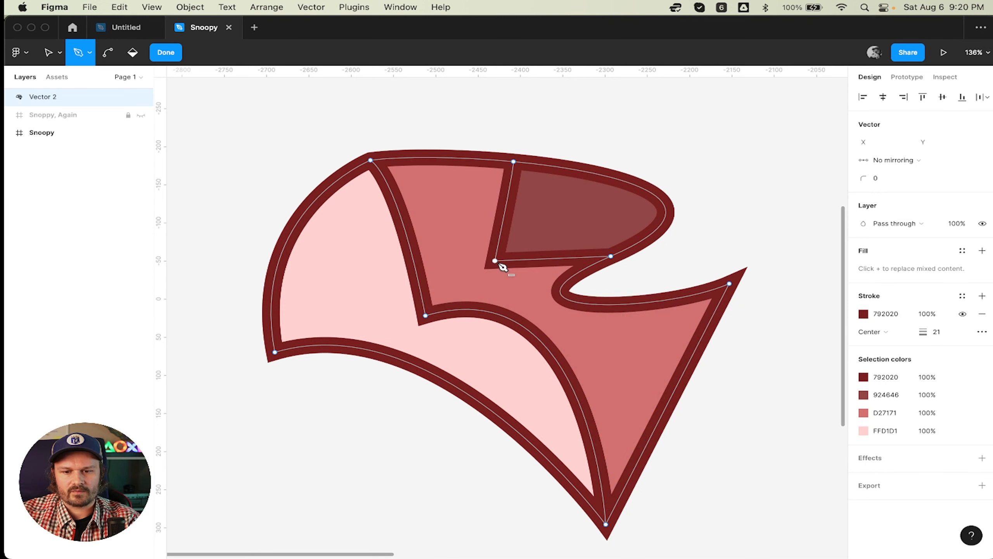
{"action": "key", "text": "Delete"}
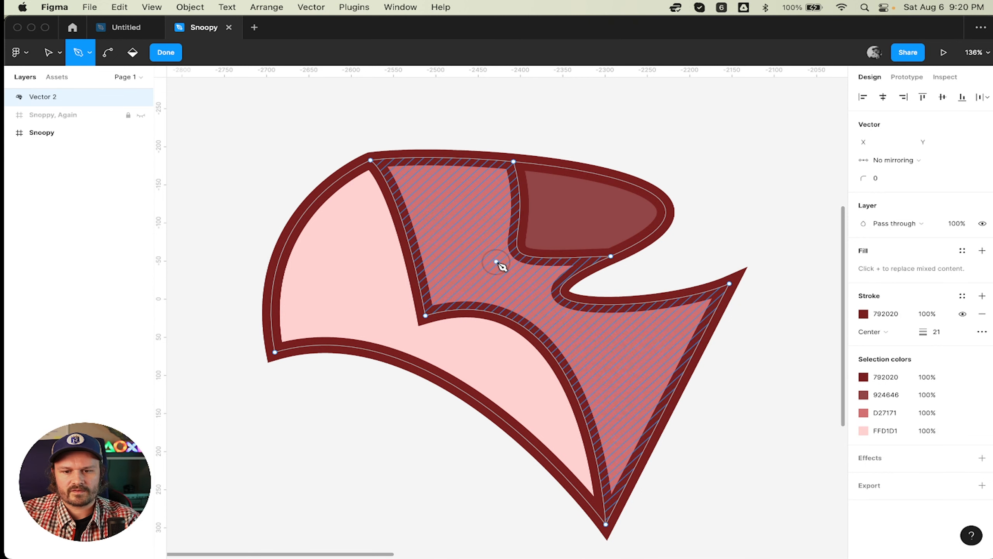
- Try deleting the pale pink region's inner corner point and the junction point below the dark red region, and undo both deletions
{"action": "left_click", "coordinate": [426, 315]}
{"action": "key", "text": "Delete"}
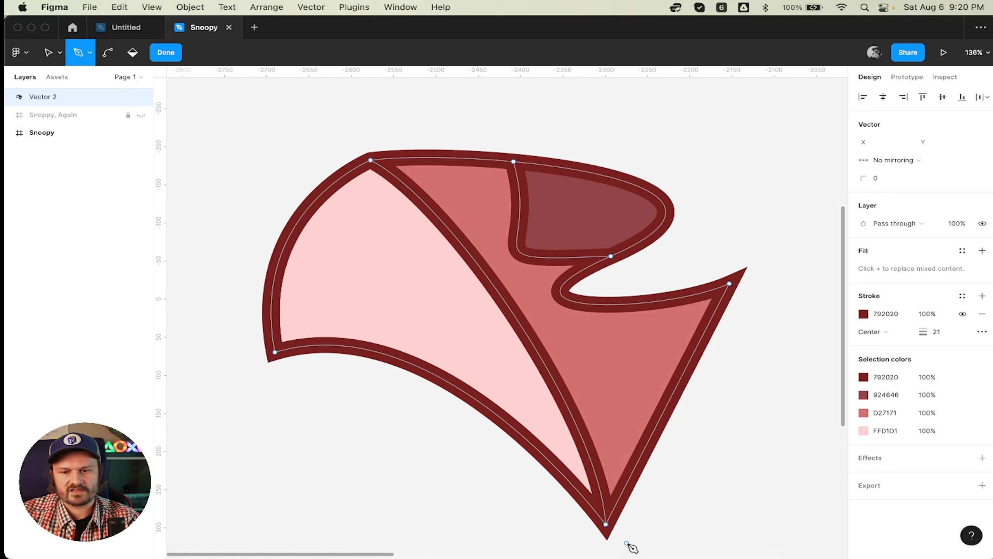
{"action": "left_click", "coordinate": [610, 256]}
{"action": "key", "text": "Delete"}
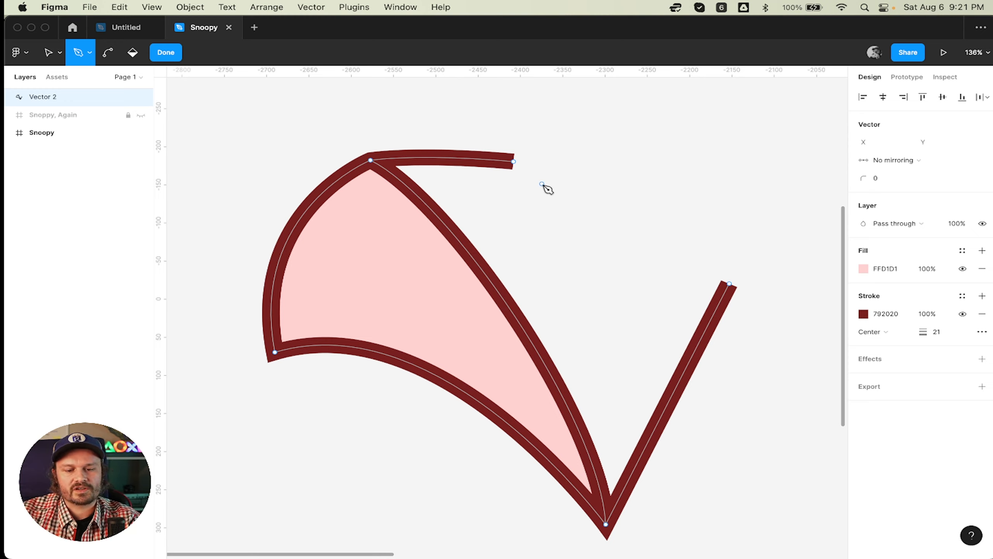
{"action": "key", "text": "super+z"}
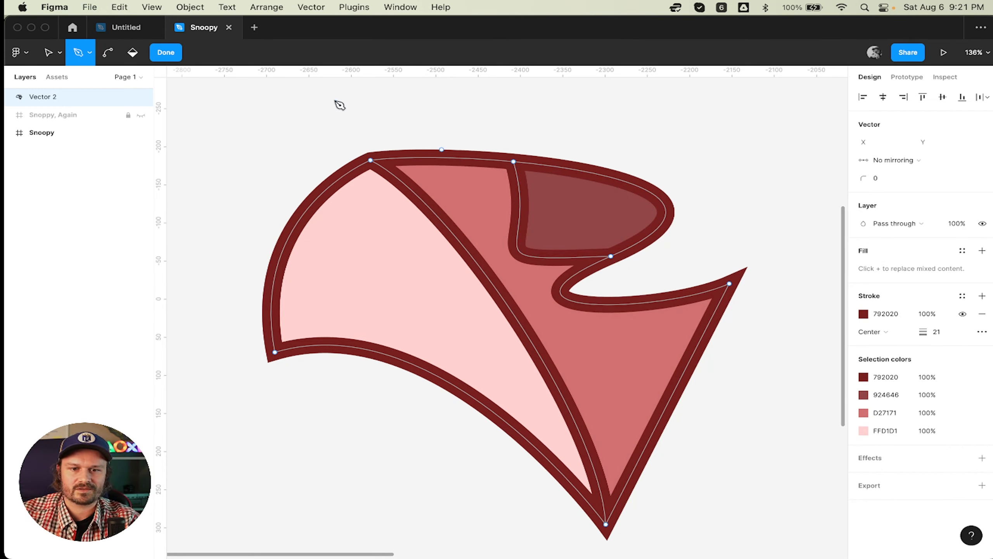
{"action": "left_click", "coordinate": [132, 6]}
{"action": "left_click", "coordinate": [131, 22]}
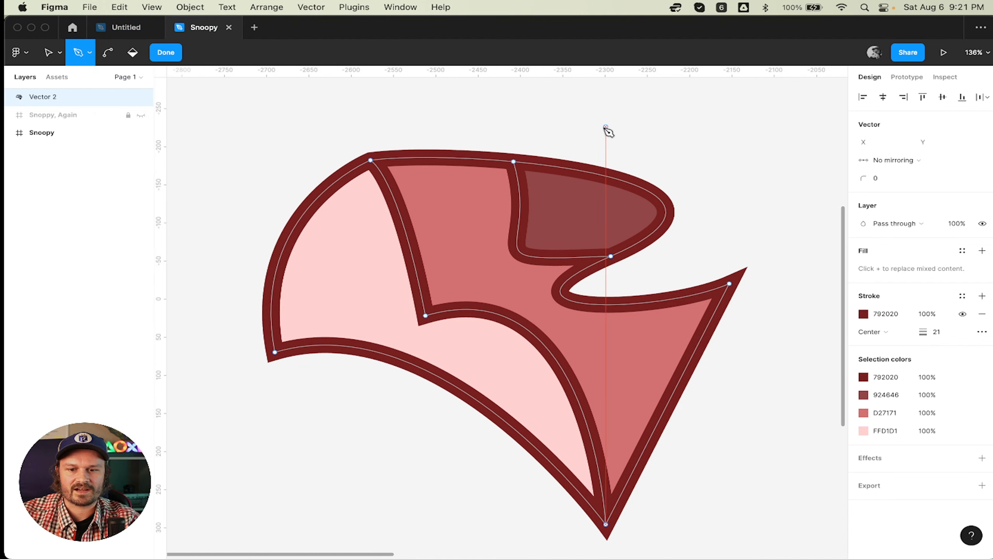
{"action": "key", "text": "v"}
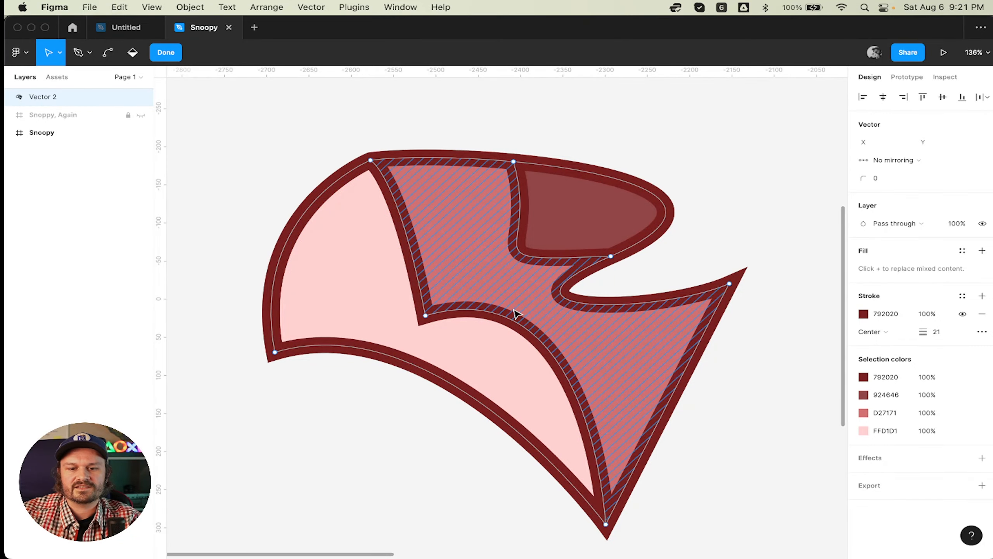
{"action": "scroll", "coordinate": [514, 314], "scroll_direction": "up", "scroll_amount": 10}
{"action": "scroll", "coordinate": [495, 318], "scroll_direction": "left", "scroll_amount": 15}
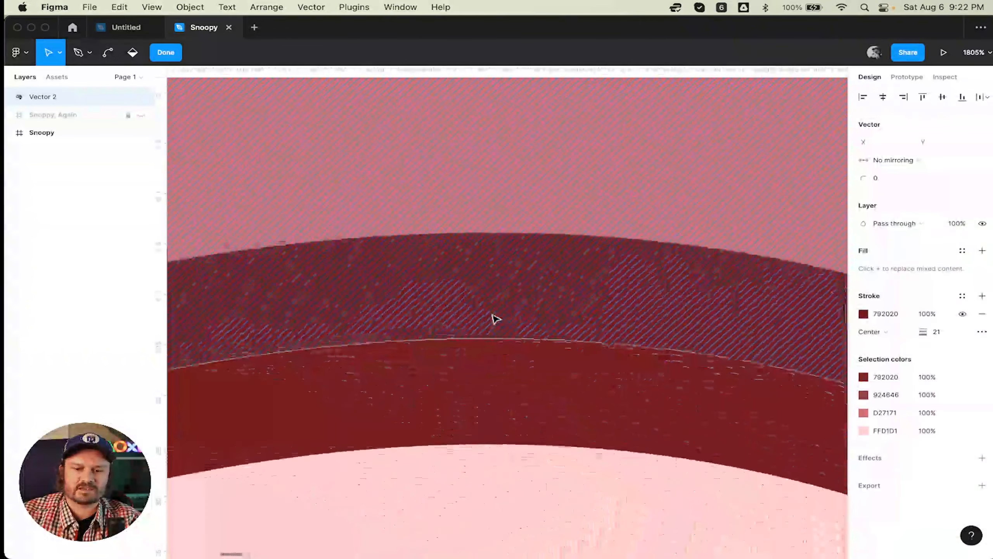
{"action": "scroll", "coordinate": [538, 330], "scroll_direction": "down", "scroll_amount": 10}
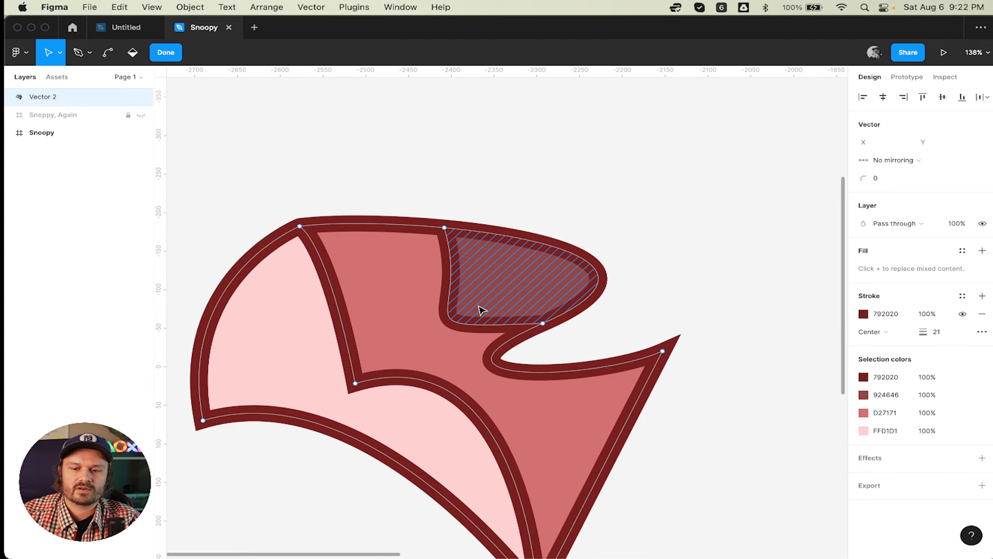
{"action": "scroll", "coordinate": [482, 310], "scroll_direction": "down", "scroll_amount": 2}
{"action": "scroll", "coordinate": [482, 310], "scroll_direction": "left", "scroll_amount": 2}
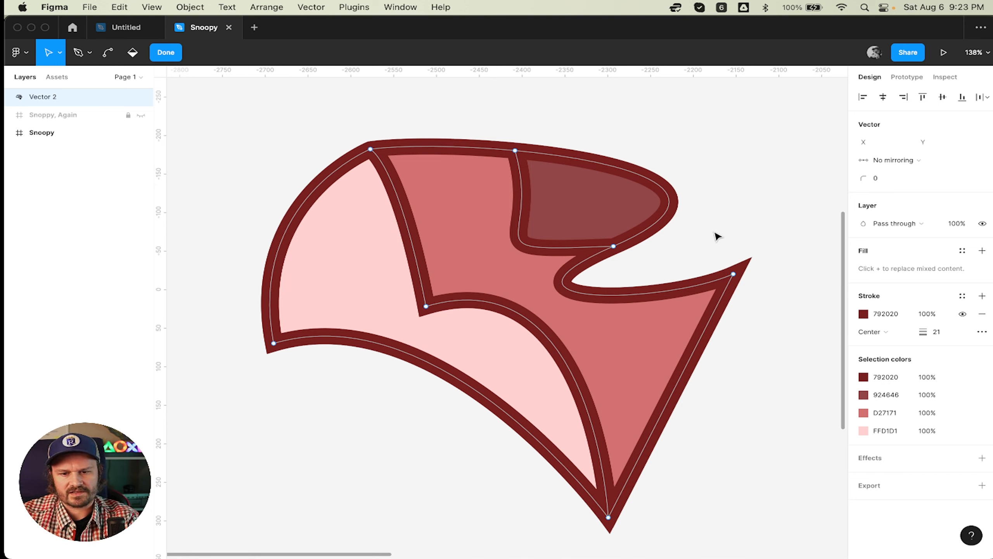
- Leave vector editing and delete the whole multicoloured practice shape from the canvas
{"action": "key", "text": "BackSpace"}
{"action": "key", "text": "Escape"}
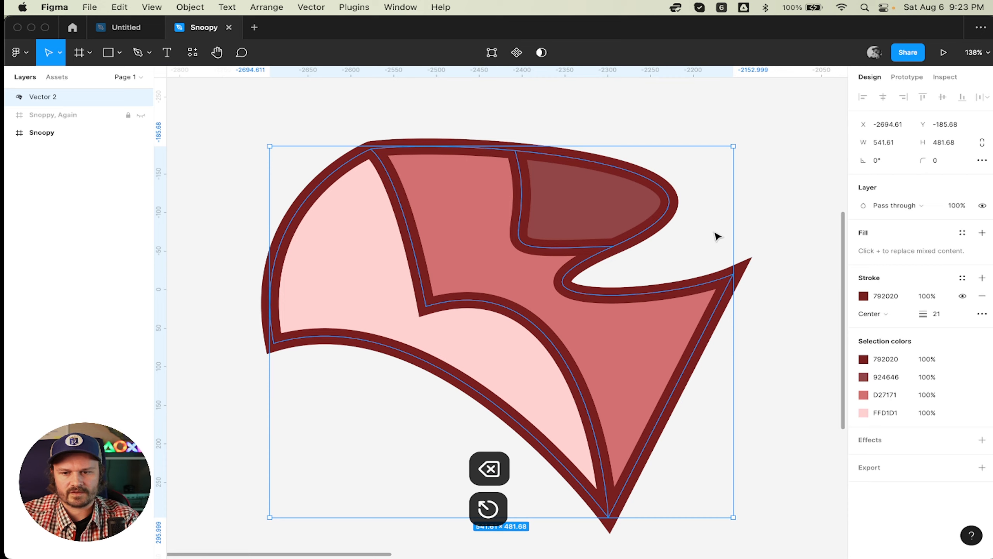
{"action": "key", "text": "BackSpace"}
{"action": "left_click", "coordinate": [493, 303]}
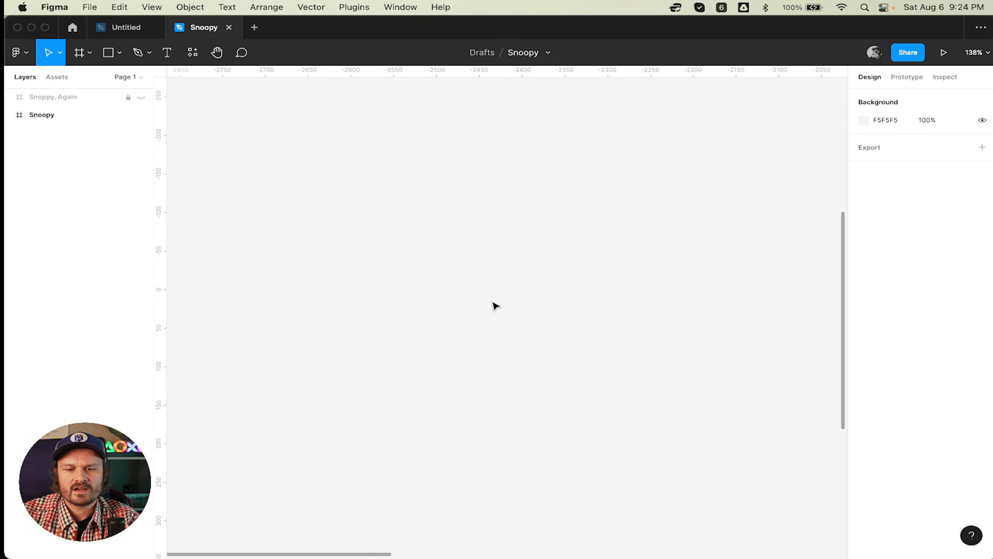
- Bring the whole Snoopy illustration frame into view on the canvas
{"action": "scroll", "coordinate": [495, 305], "scroll_direction": "right", "scroll_amount": 15}
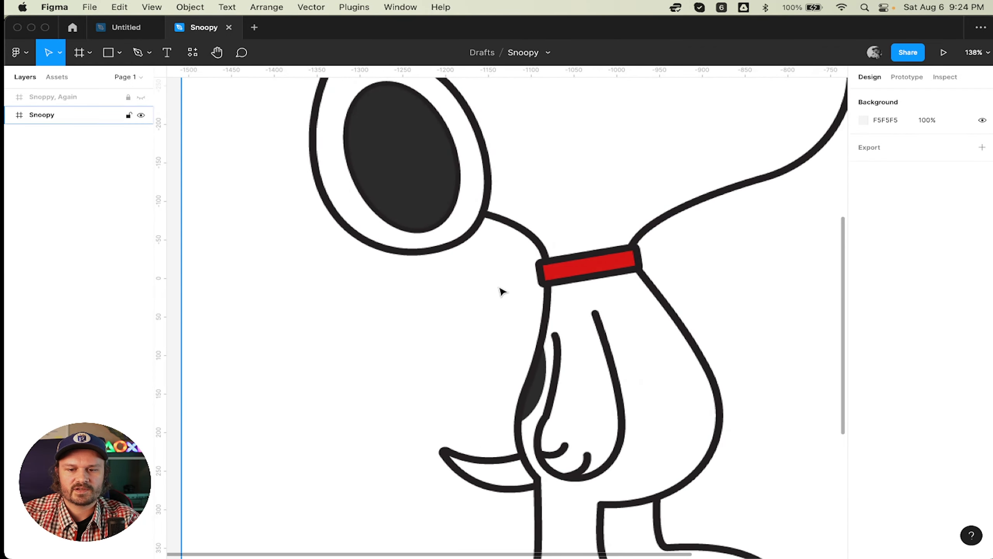
{"action": "scroll", "coordinate": [475, 328], "scroll_direction": "down", "scroll_amount": 10}
{"action": "scroll", "coordinate": [475, 327], "scroll_direction": "up", "scroll_amount": 6}
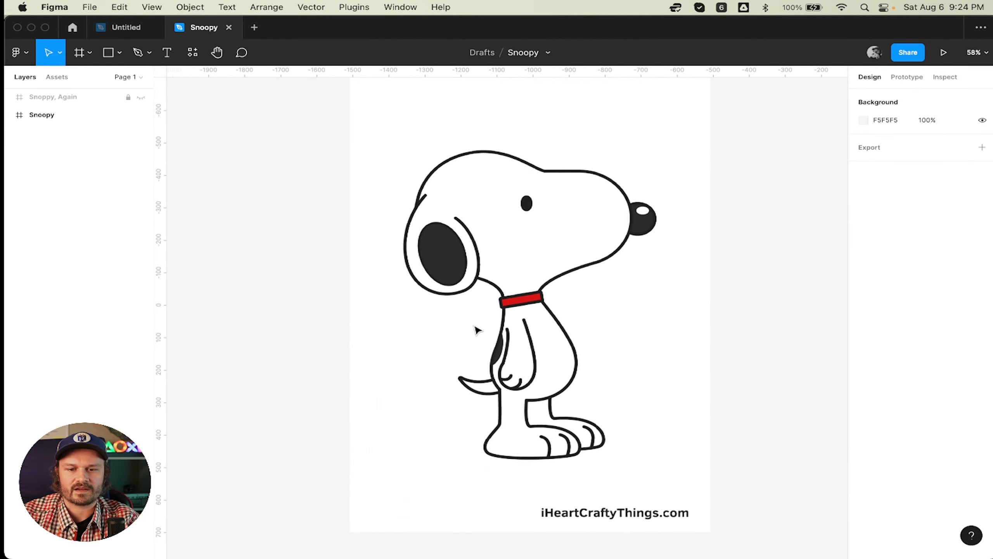
{"action": "scroll", "coordinate": [475, 327], "scroll_direction": "right", "scroll_amount": 2}
{"action": "scroll", "coordinate": [477, 330], "scroll_direction": "left", "scroll_amount": 2}
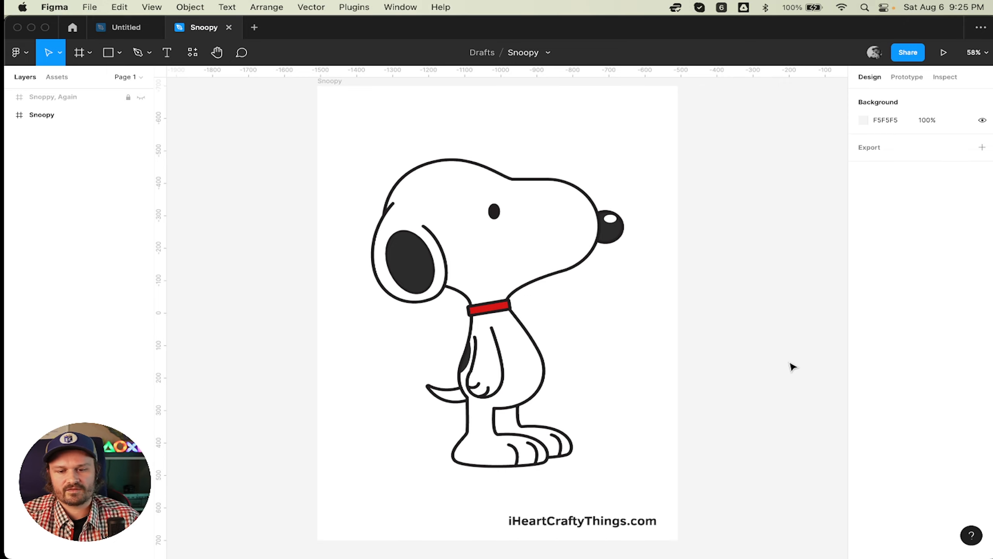
- Select the Snoopy frame and lock it, leaving nothing selected on the canvas
{"action": "left_click", "coordinate": [524, 358]}
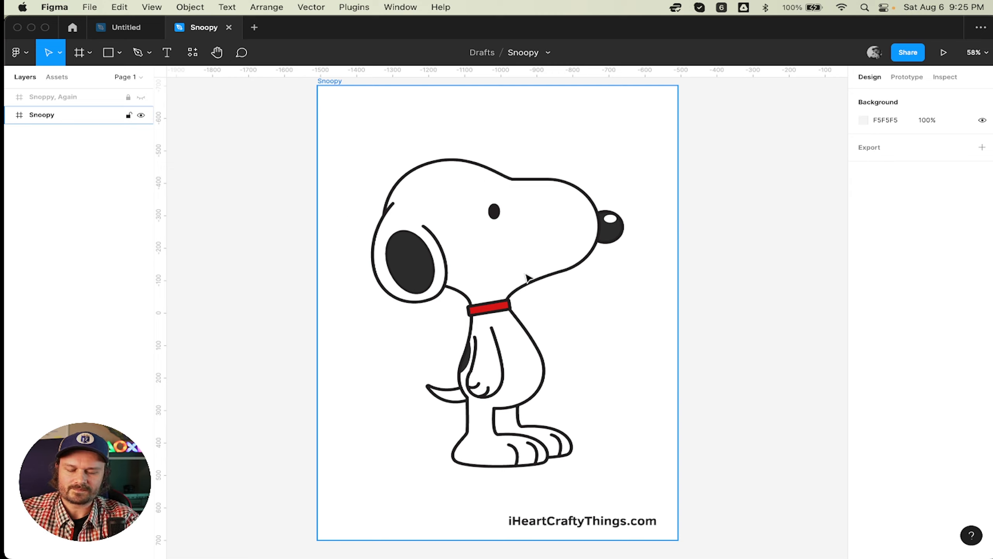
{"action": "scroll", "coordinate": [527, 277], "scroll_direction": "up", "scroll_amount": 1}
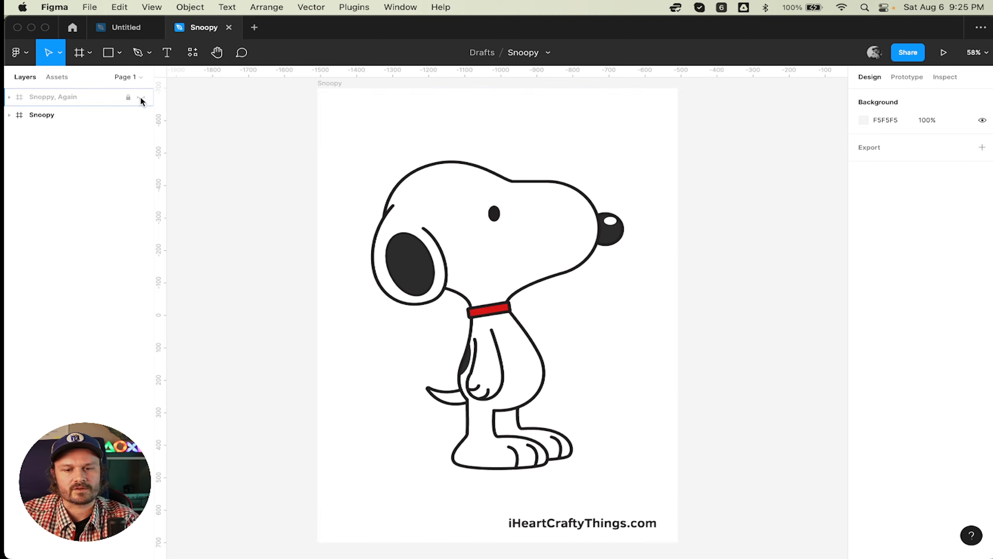
{"action": "left_click", "coordinate": [376, 113]}
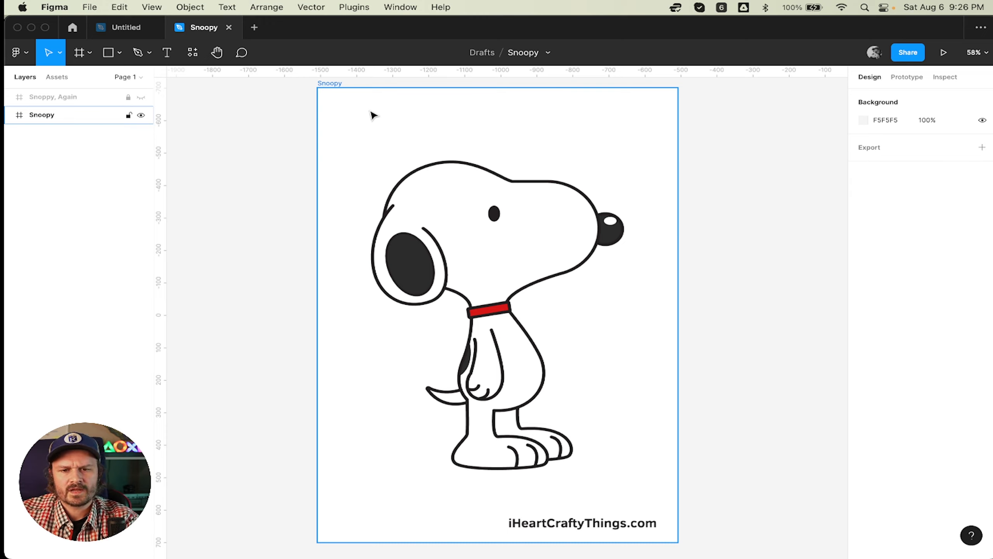
{"action": "left_click", "coordinate": [545, 142]}
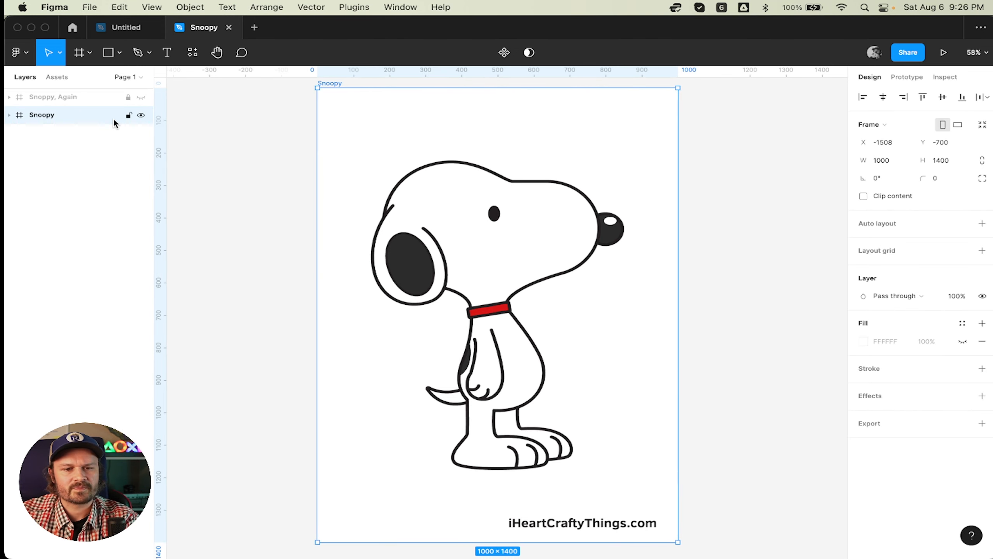
{"action": "left_click", "coordinate": [128, 116]}
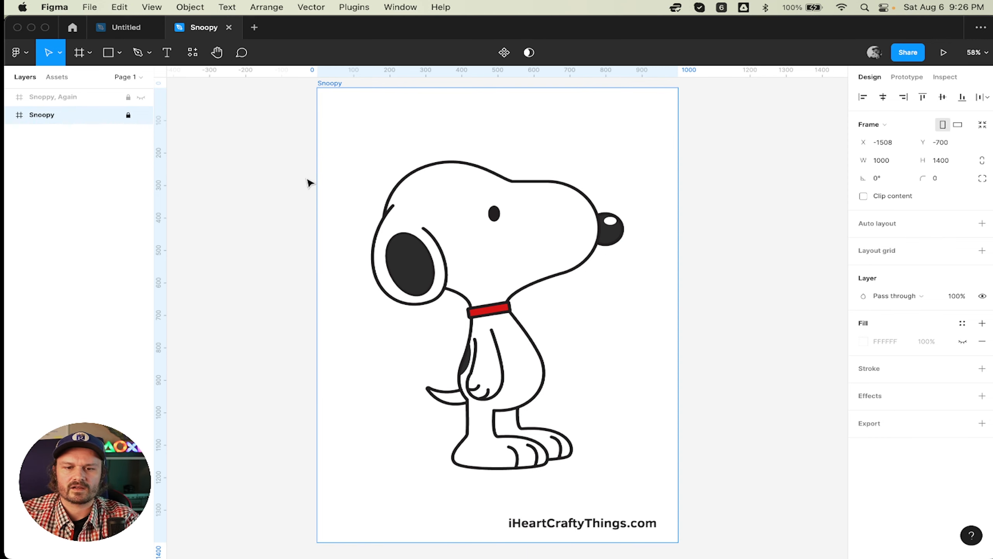
{"action": "left_click", "coordinate": [293, 177]}
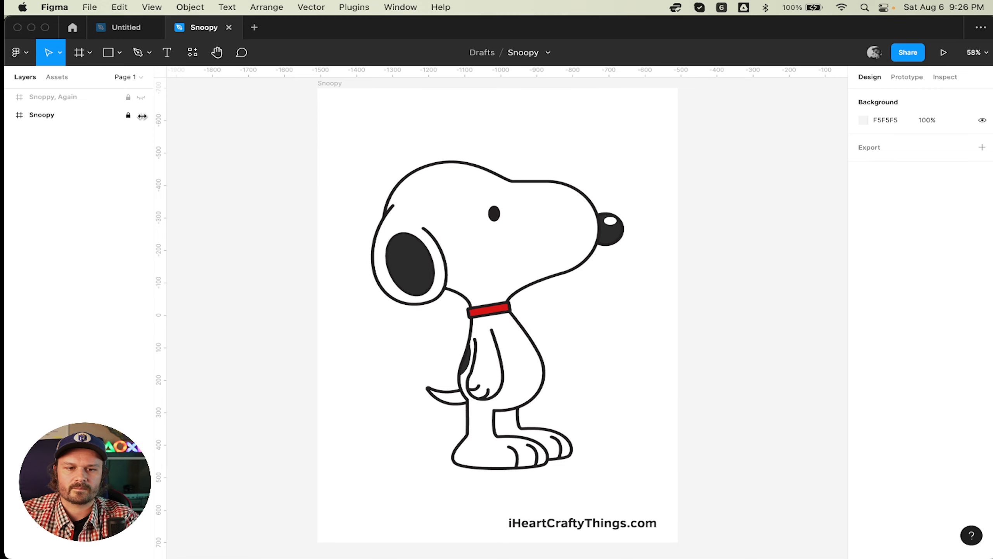
- Try to select the locked Snoopy illustration directly on the canvas by sweeping selection marquees across it
{"action": "left_click", "coordinate": [51, 115]}
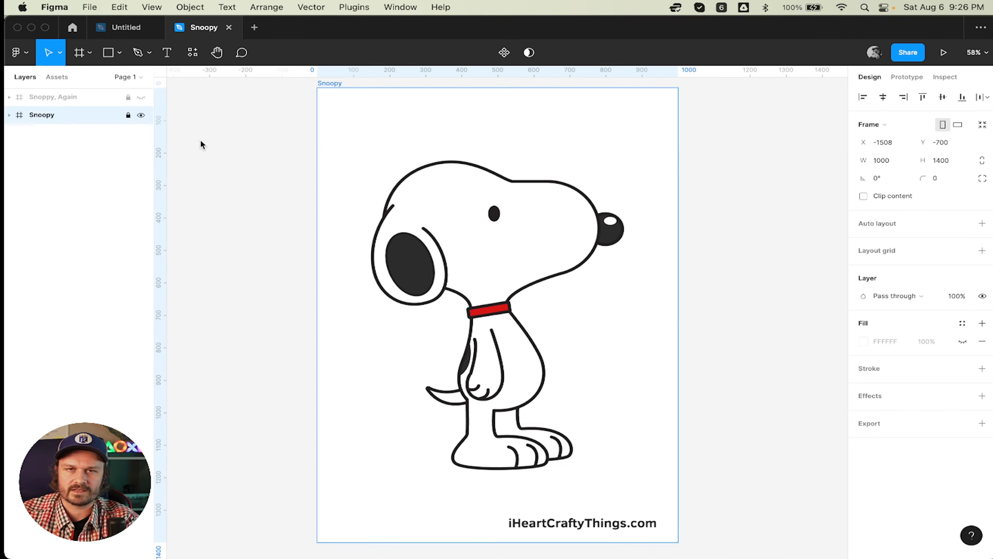
{"action": "left_click", "coordinate": [368, 193]}
{"action": "left_click_drag", "start_coordinate": [500, 176], "coordinate": [602, 264]}
{"action": "left_click_drag", "start_coordinate": [646, 217], "coordinate": [402, 346]}
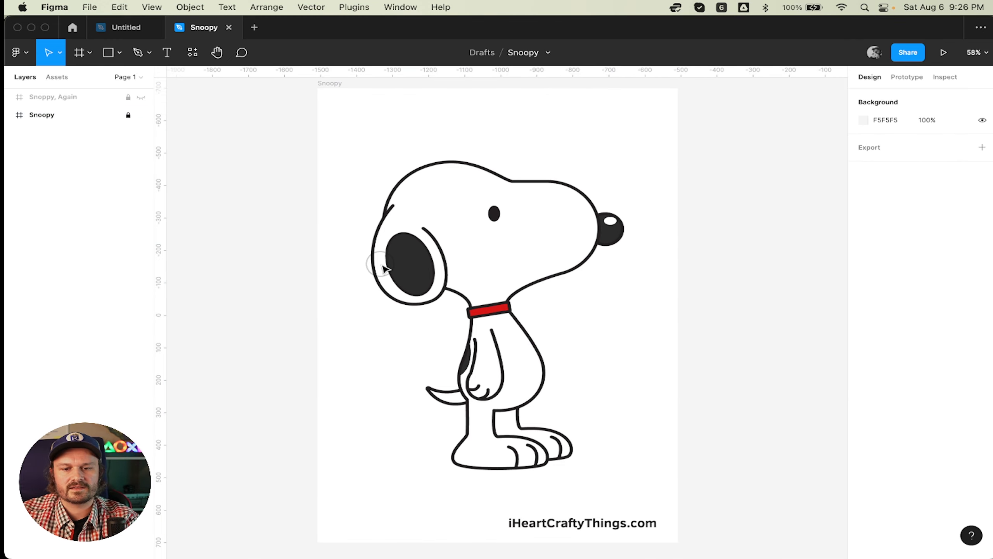
{"action": "left_click_drag", "start_coordinate": [379, 264], "coordinate": [635, 379]}
{"action": "left_click_drag", "start_coordinate": [633, 234], "coordinate": [412, 372]}
{"action": "left_click_drag", "start_coordinate": [421, 231], "coordinate": [594, 325]}
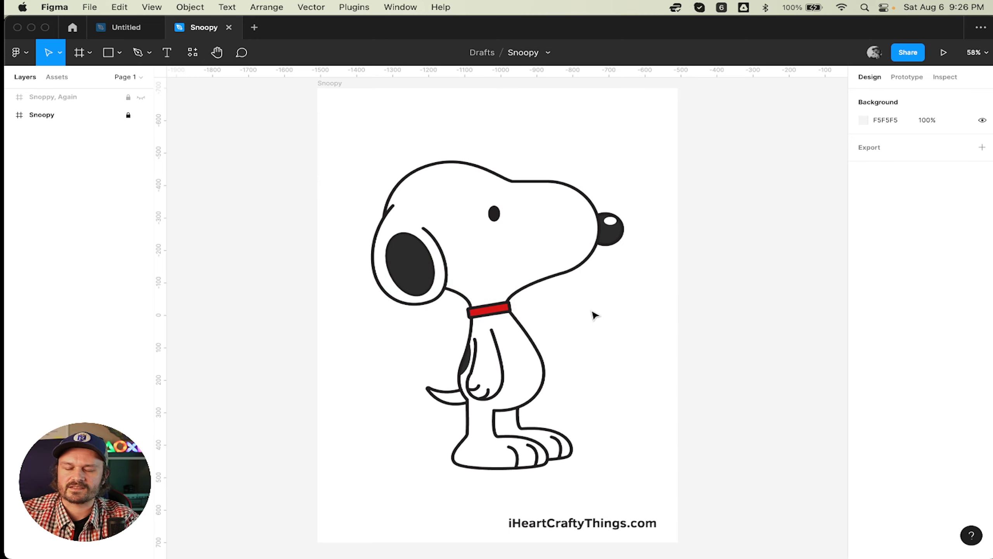
{"action": "left_click_drag", "start_coordinate": [632, 228], "coordinate": [479, 332]}
{"action": "left_click_drag", "start_coordinate": [417, 201], "coordinate": [611, 378]}
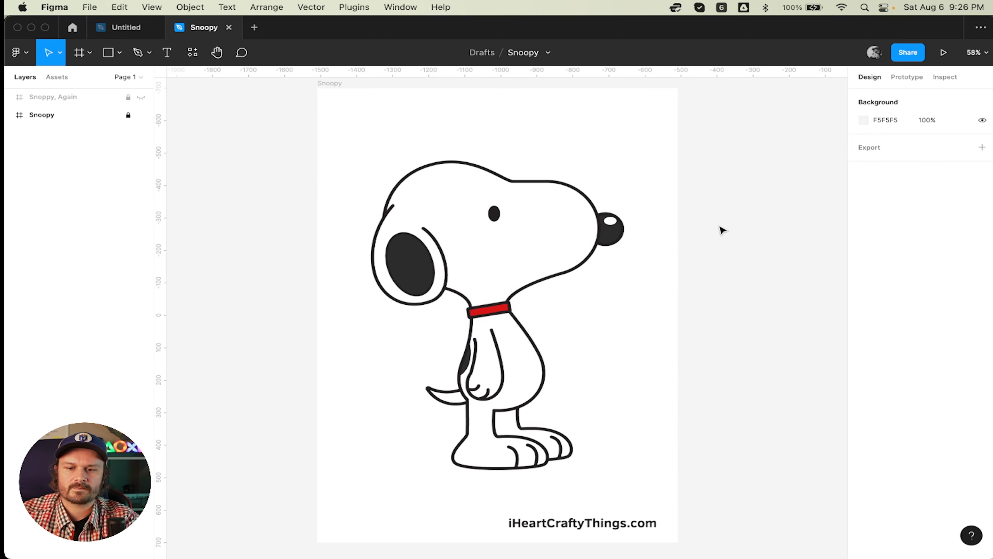
{"action": "left_click_drag", "start_coordinate": [729, 224], "coordinate": [468, 358]}
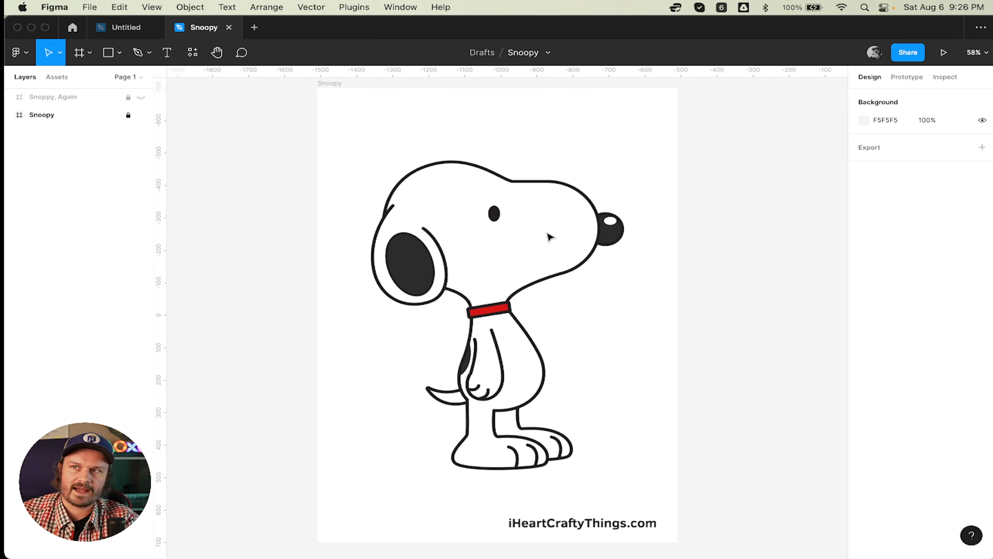
{"action": "left_click_drag", "start_coordinate": [742, 128], "coordinate": [599, 250]}
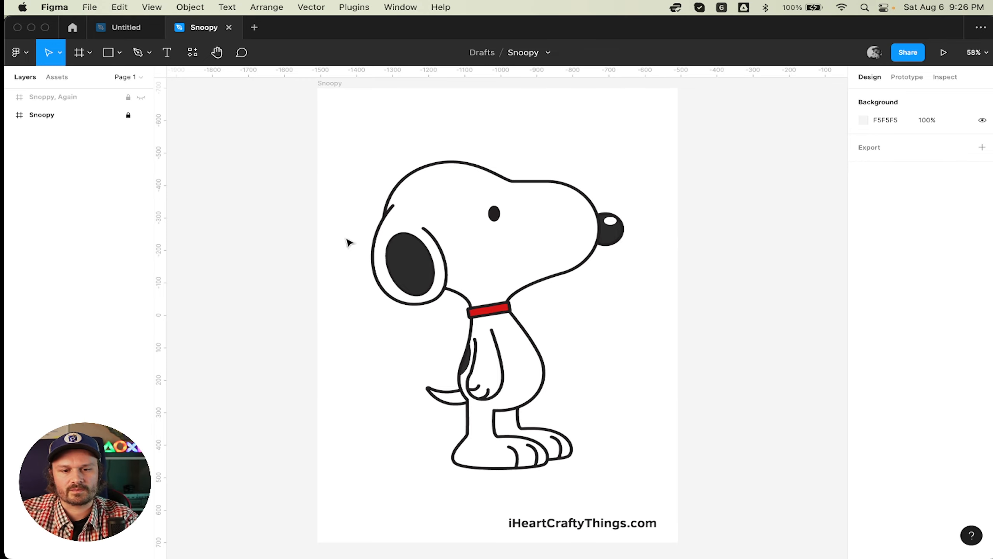
- Reduce the locked Snoopy frame's layer opacity to 33%
{"action": "left_click", "coordinate": [69, 116]}
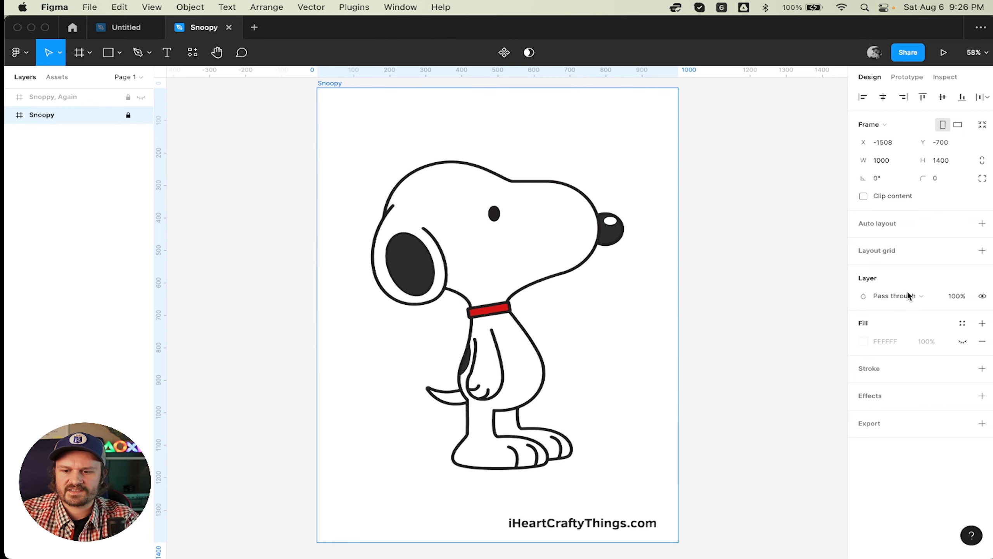
{"action": "left_click", "coordinate": [954, 296]}
{"action": "type", "text": "33"}
{"action": "key", "text": "Return"}
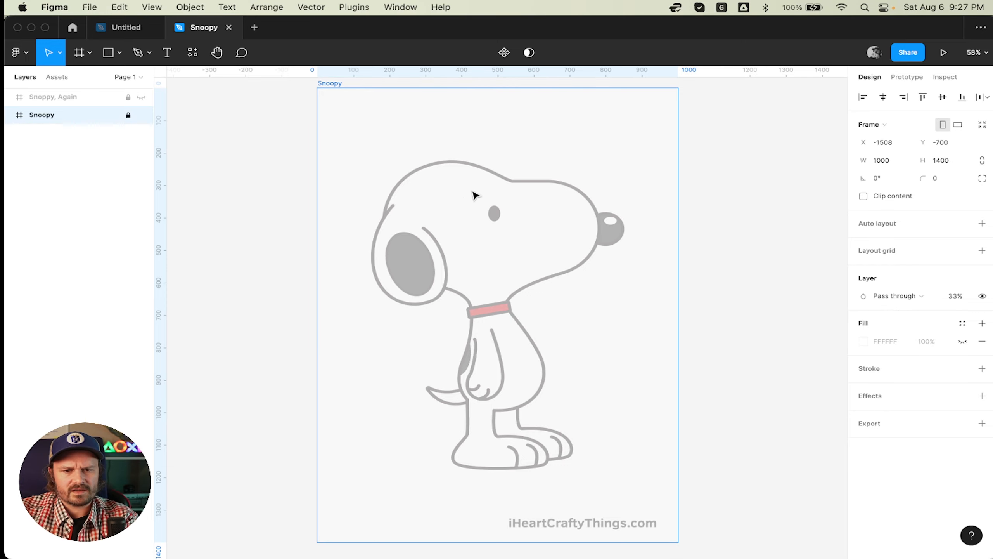
- Examine the faded illustration's outlines up close, from the head and ear down to the feet and back
{"action": "scroll", "coordinate": [414, 218], "scroll_direction": "up", "scroll_amount": 5}
{"action": "scroll", "coordinate": [414, 218], "scroll_direction": "up", "scroll_amount": 3}
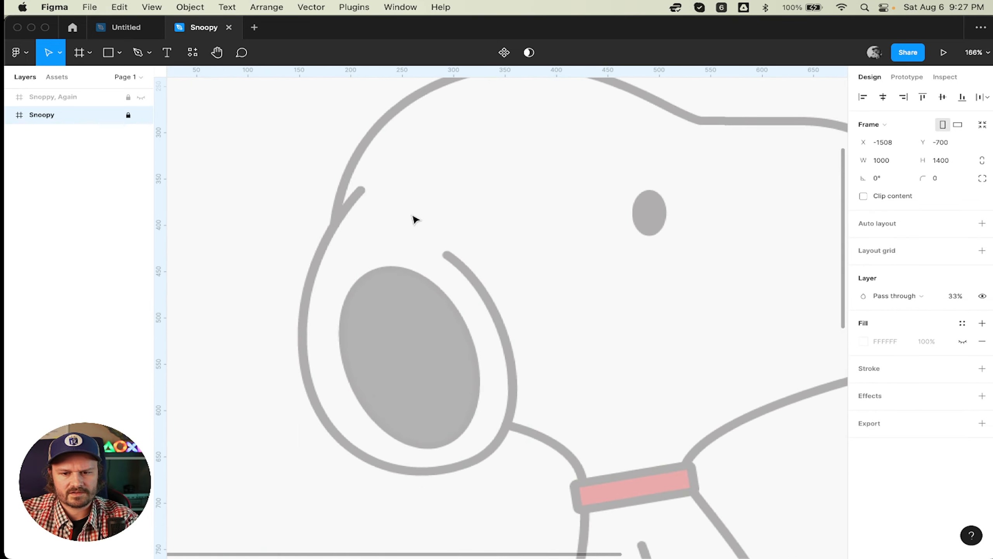
{"action": "scroll", "coordinate": [414, 218], "scroll_direction": "right", "scroll_amount": 3}
{"action": "scroll", "coordinate": [414, 218], "scroll_direction": "right", "scroll_amount": 2}
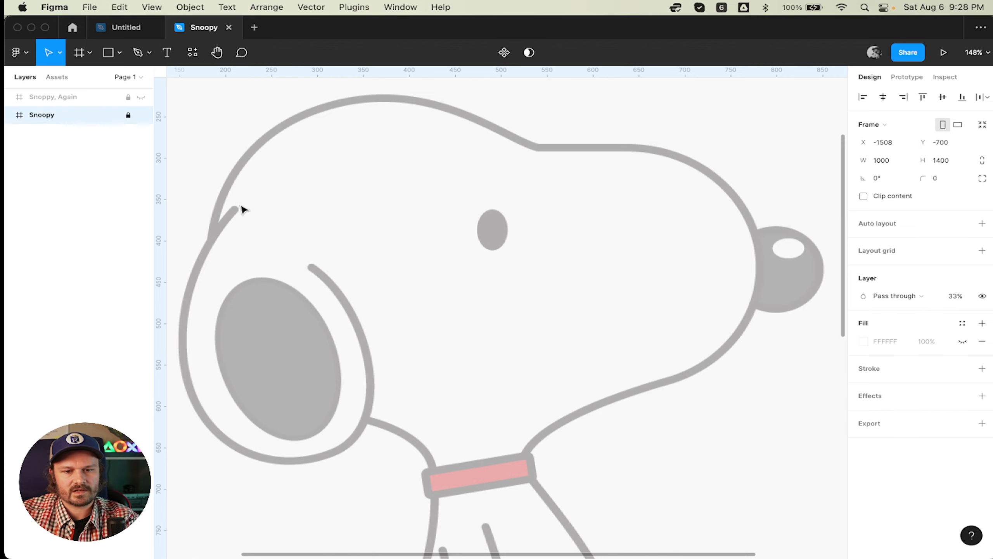
{"action": "scroll", "coordinate": [287, 236], "scroll_direction": "down", "scroll_amount": 10}
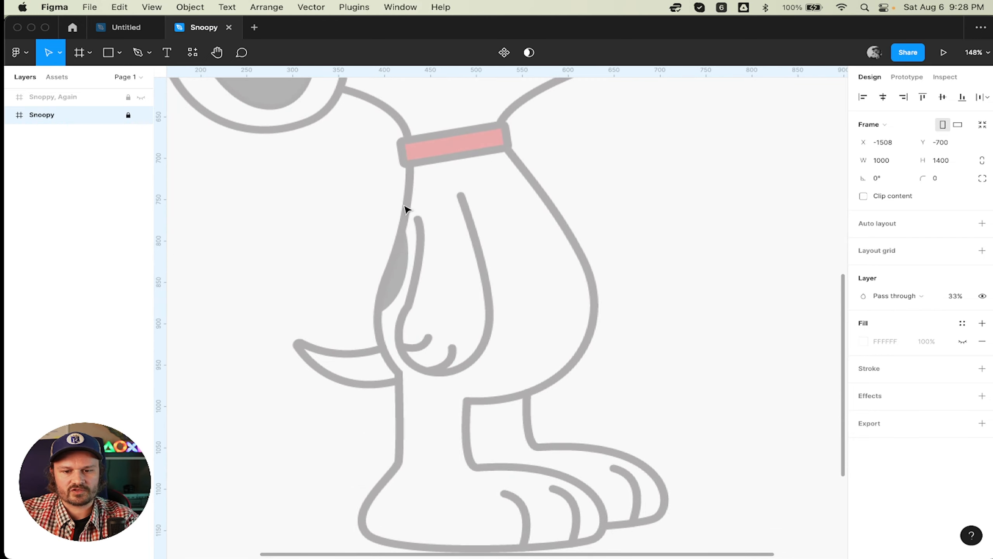
{"action": "scroll", "coordinate": [443, 344], "scroll_direction": "down", "scroll_amount": 3}
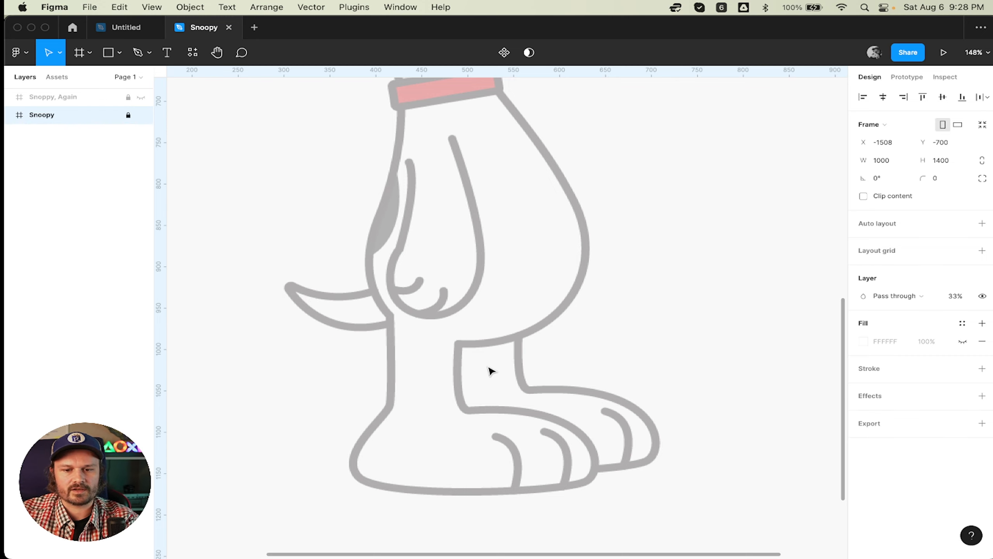
{"action": "scroll", "coordinate": [507, 317], "scroll_direction": "up", "scroll_amount": 15}
{"action": "scroll", "coordinate": [508, 317], "scroll_direction": "down", "scroll_amount": 2}
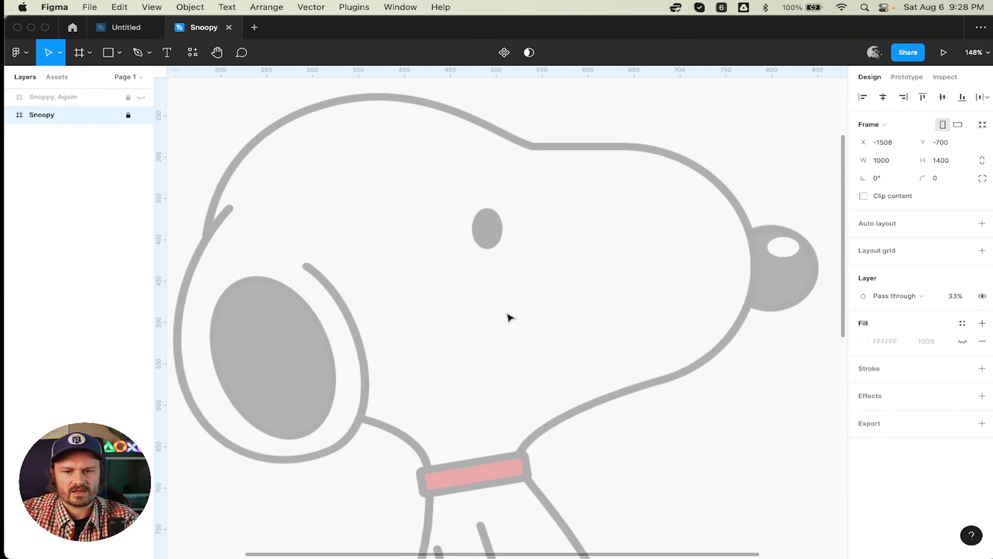
{"action": "scroll", "coordinate": [424, 290], "scroll_direction": "left", "scroll_amount": 1}
{"action": "scroll", "coordinate": [425, 293], "scroll_direction": "right", "scroll_amount": 1}
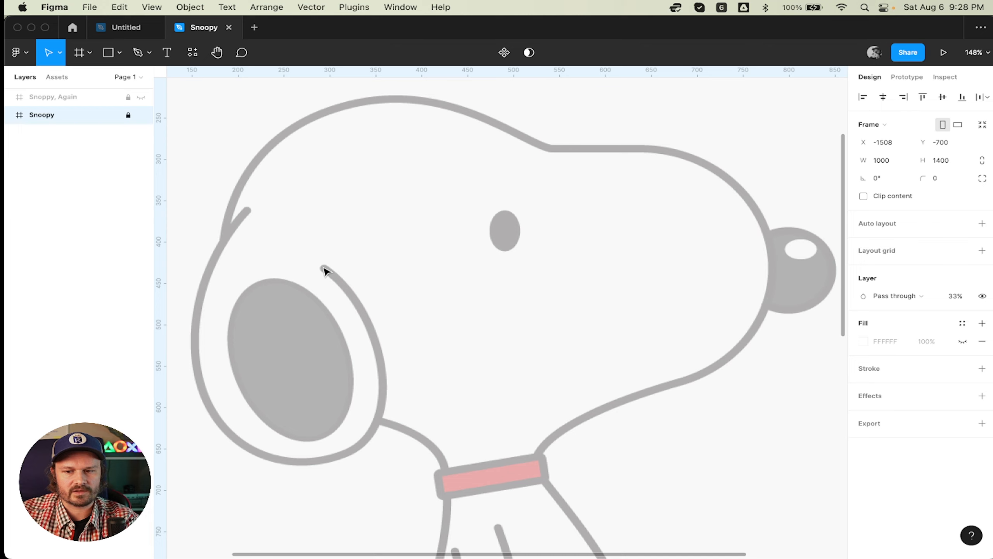
- Start a new Pen path at the upper end of the ear's front edge and undo the two trial segments
{"action": "key", "text": "p"}
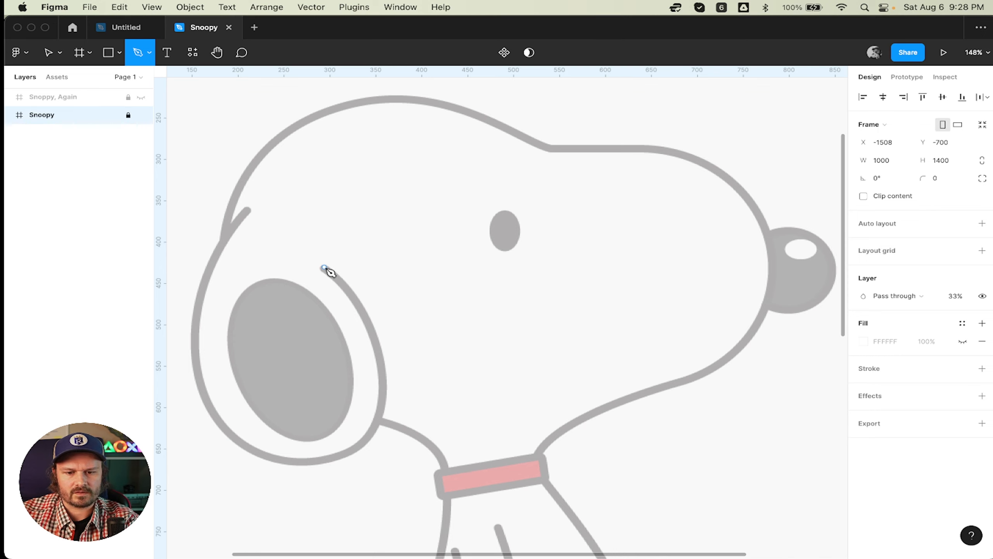
{"action": "left_click", "coordinate": [324, 268]}
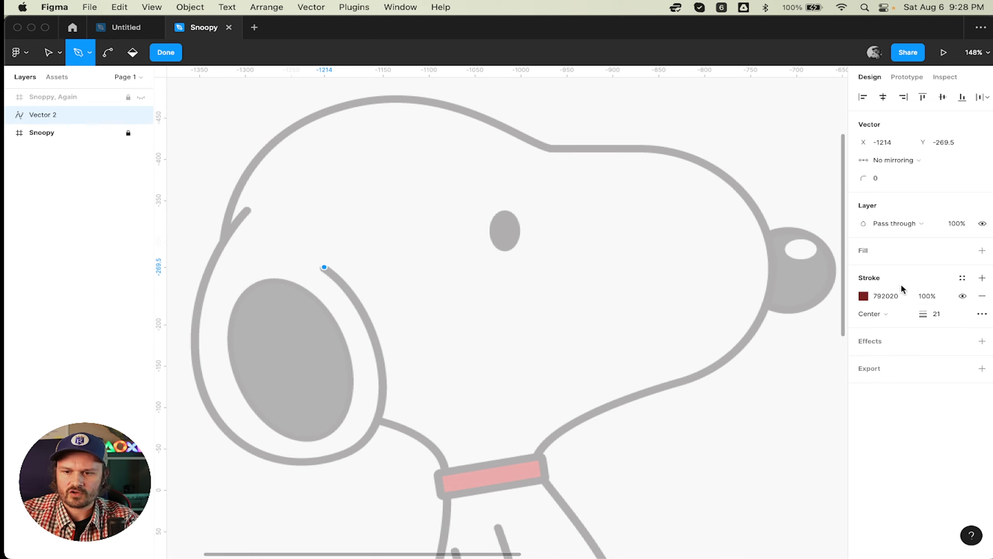
{"action": "left_click", "coordinate": [434, 310]}
{"action": "left_click", "coordinate": [399, 381]}
{"action": "key", "text": "super+z"}
{"action": "key", "text": "super+z"}
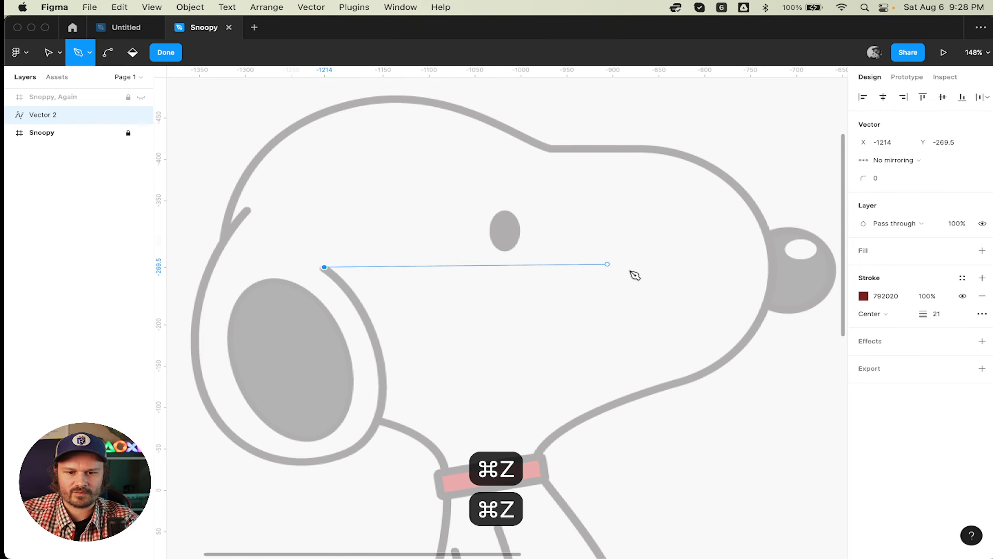
- Try a stroke weight of 5 with a trial segment along the ear's edge, and undo that segment
{"action": "left_click", "coordinate": [939, 315]}
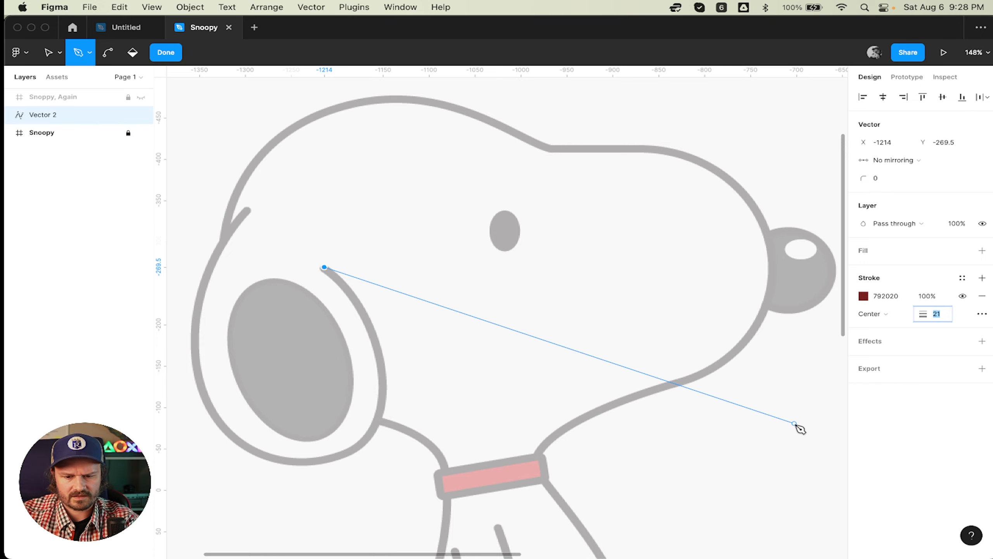
{"action": "type", "text": "5"}
{"action": "key", "text": "Return"}
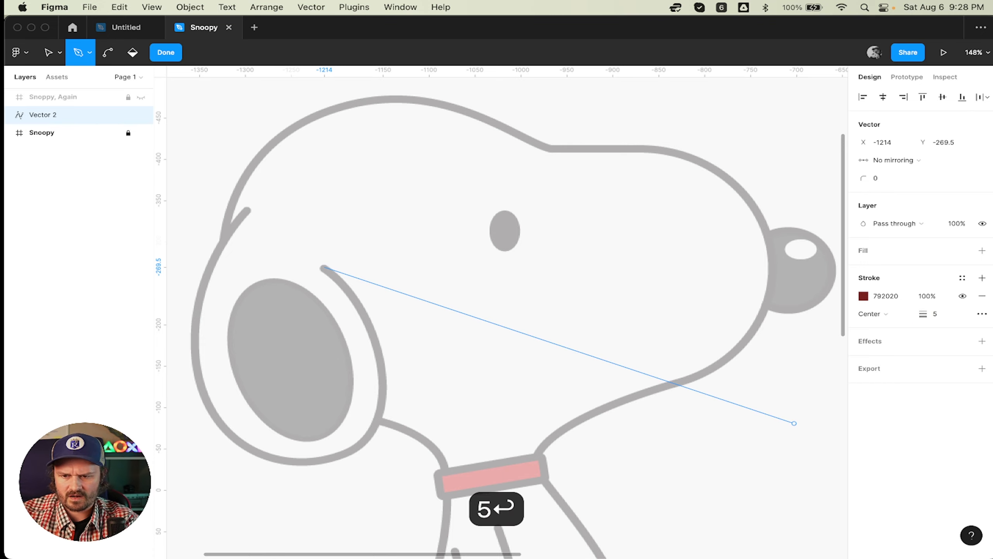
{"action": "left_click", "coordinate": [366, 324]}
{"action": "key", "text": "super+z"}
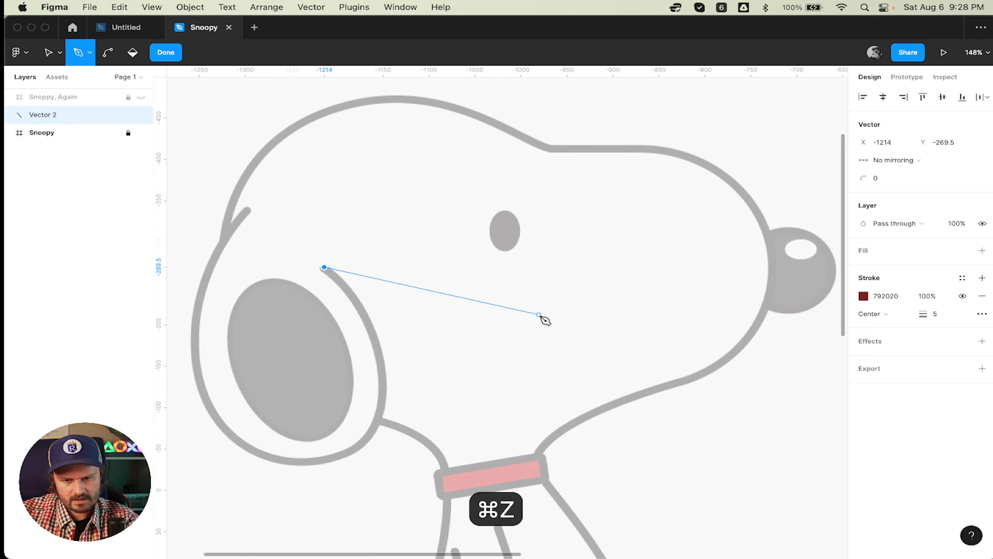
- Set the path's stroke weight to 8, compare it with the ear outline using a trial segment, and undo that segment
{"action": "left_click", "coordinate": [948, 314]}
{"action": "type", "text": "8"}
{"action": "key", "text": "Return"}
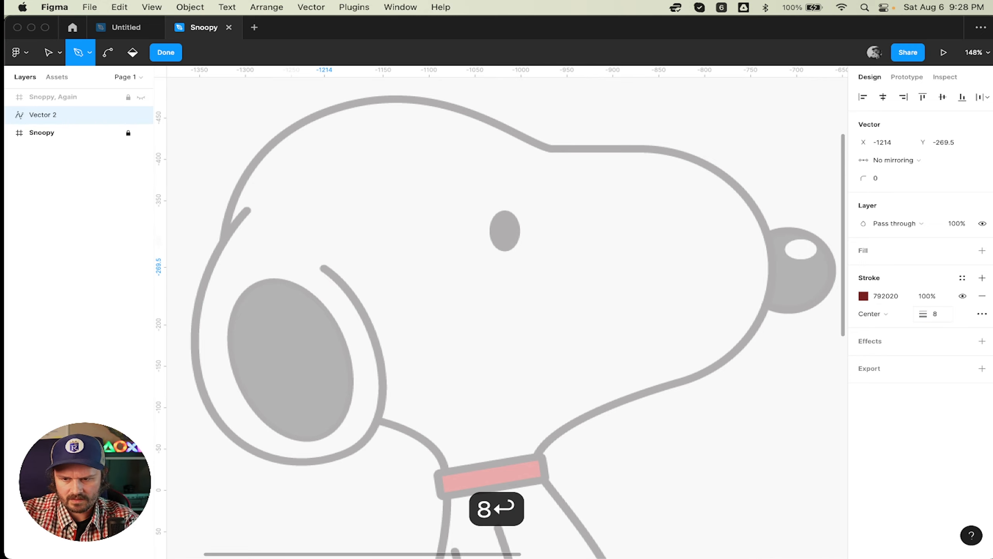
{"action": "left_click", "coordinate": [361, 307]}
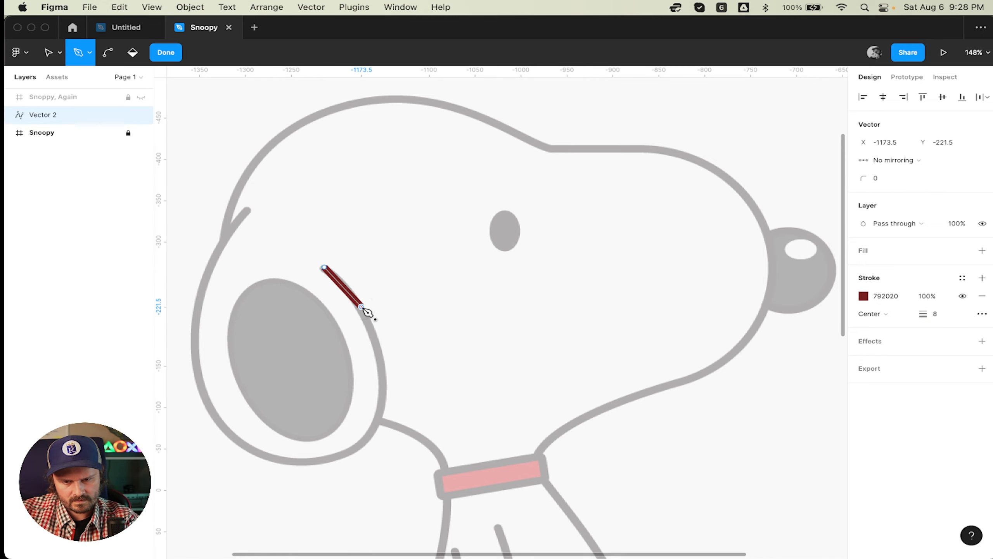
{"action": "key", "text": "super+z"}
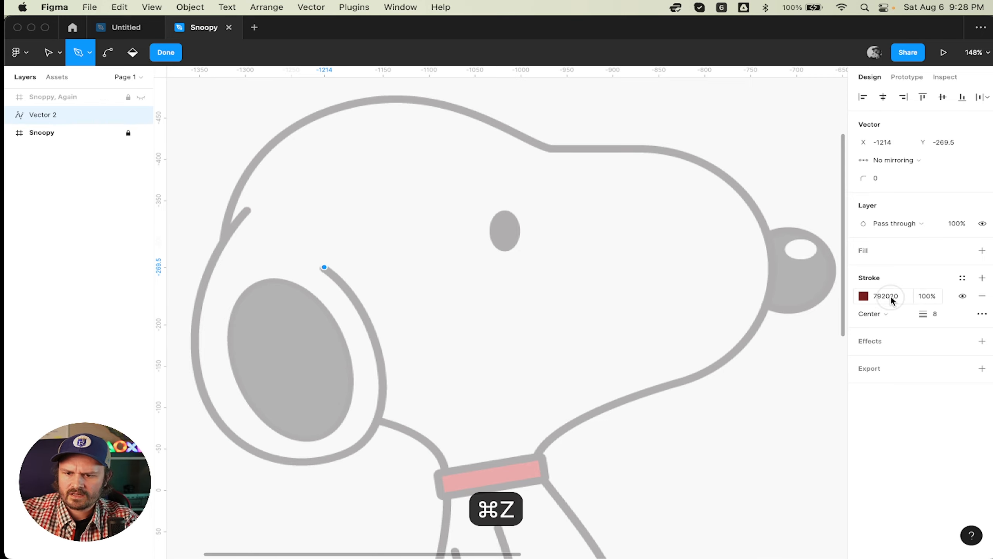
- Set the path's stroke colour to FF0000
{"action": "left_click", "coordinate": [890, 296]}
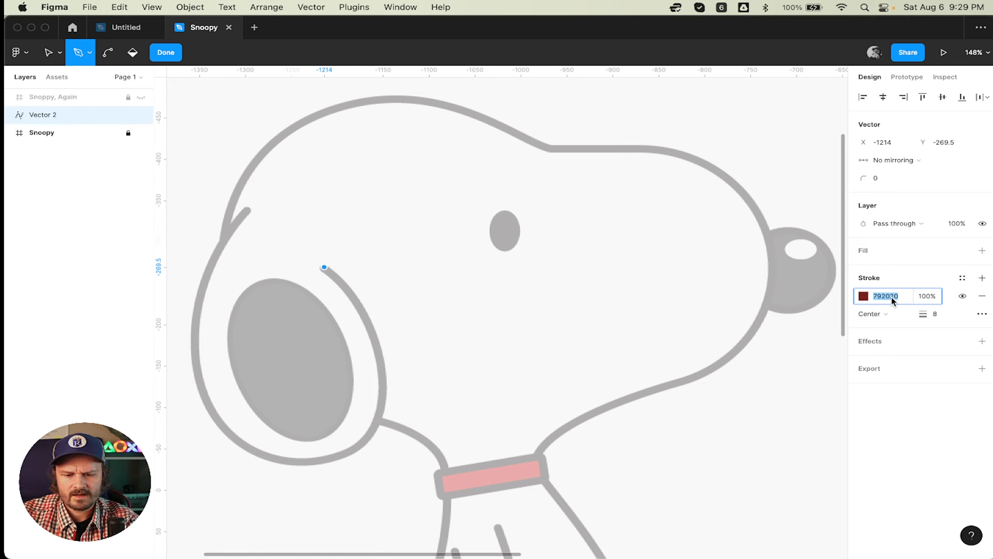
{"action": "type", "text": "ff0000"}
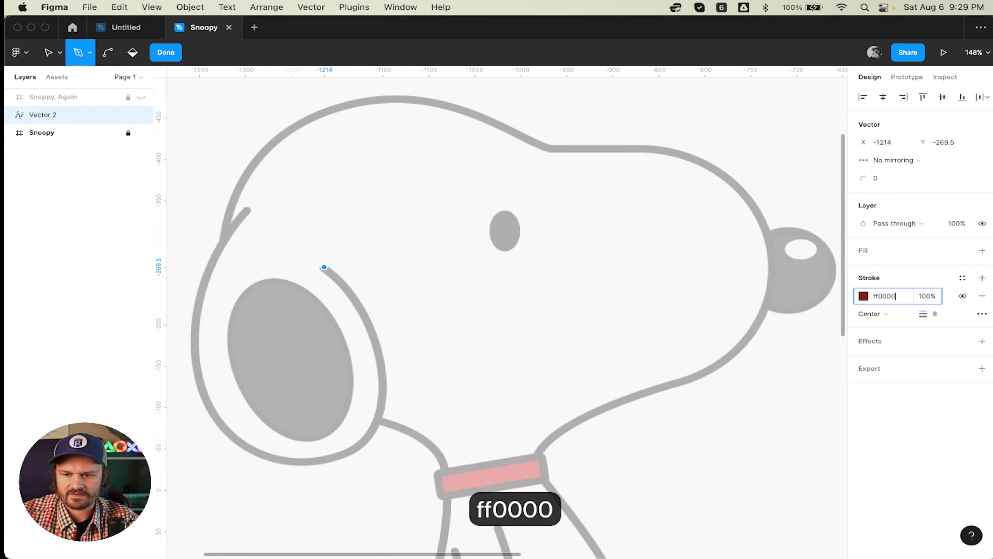
{"action": "key", "text": "Return"}
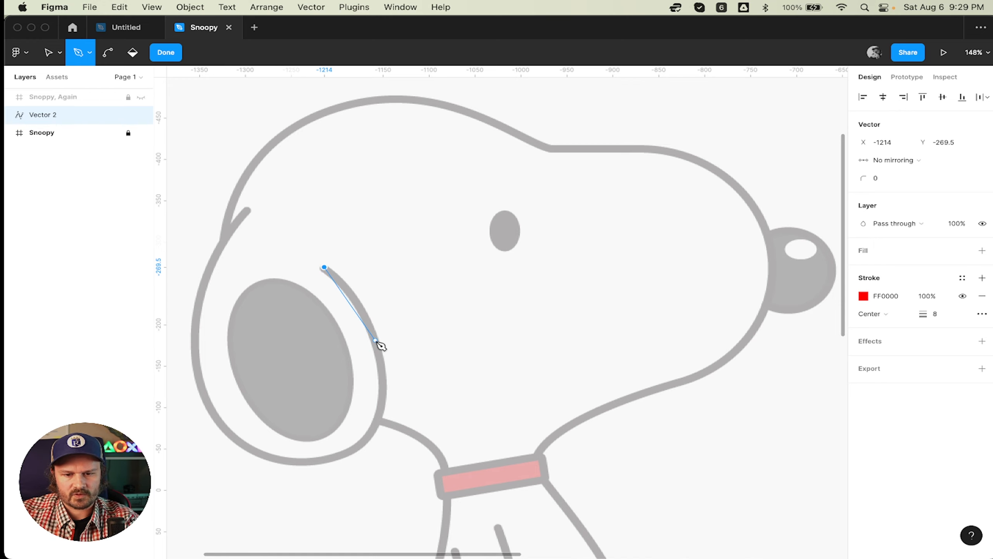
- Trace the ear outline with curved Pen segments down its front edge and around the bottom
{"action": "mouse_move", "coordinate": [376, 340]}
{"action": "left_mouse_down"}
{"action": "mouse_move", "coordinate": [374, 364]}
{"action": "mouse_move", "coordinate": [386, 380]}
{"action": "left_mouse_up"}
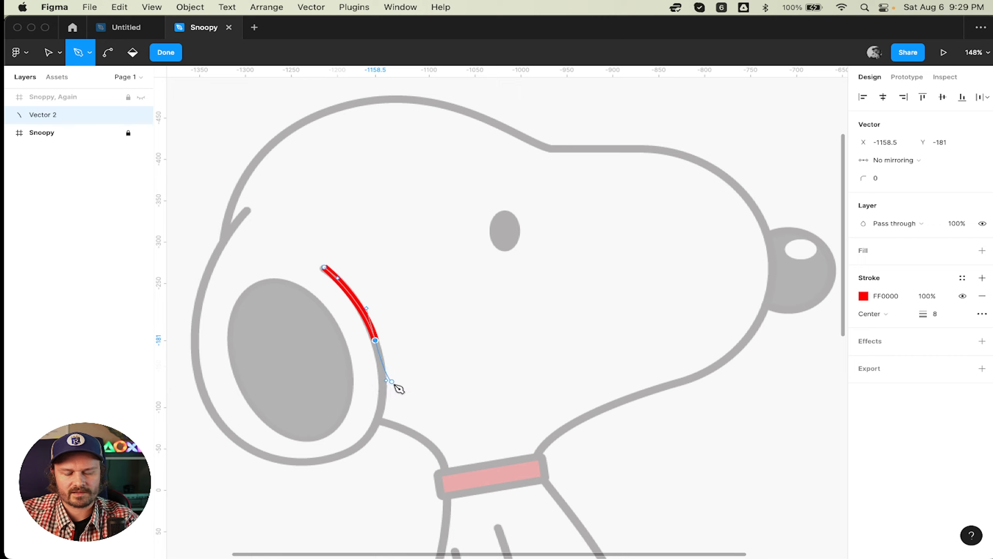
{"action": "left_click", "coordinate": [358, 446]}
{"action": "left_click_drag", "start_coordinate": [357, 446], "coordinate": [330, 473]}
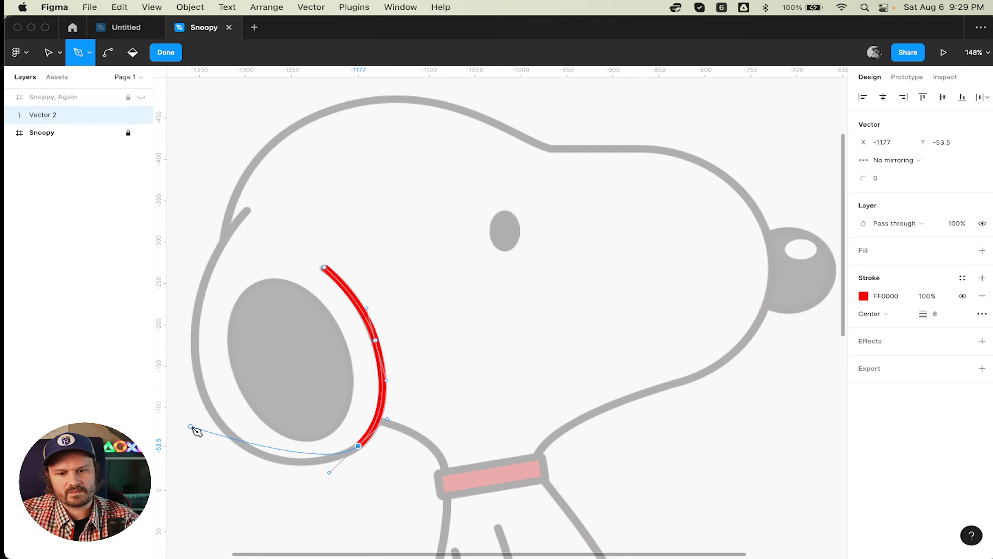
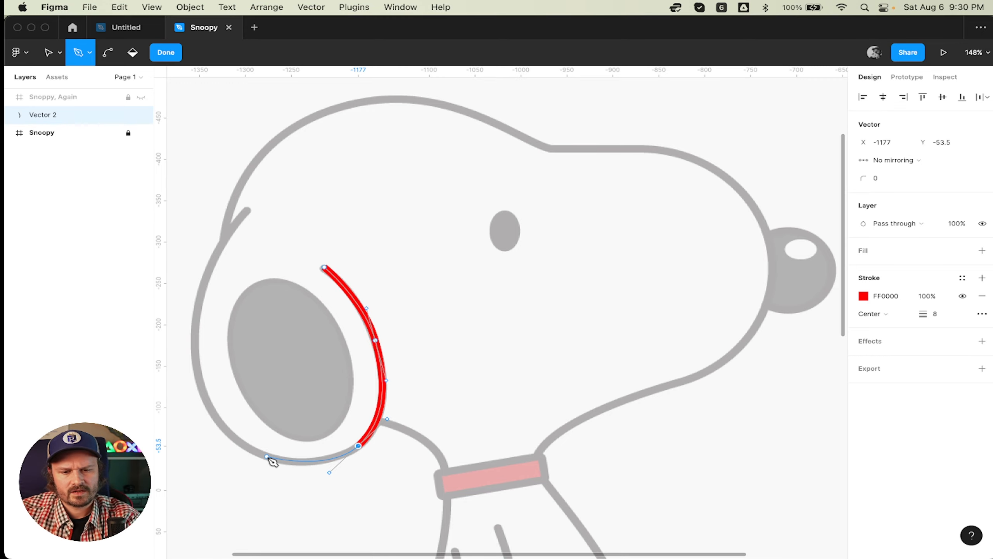
{"action": "left_click", "coordinate": [268, 457]}
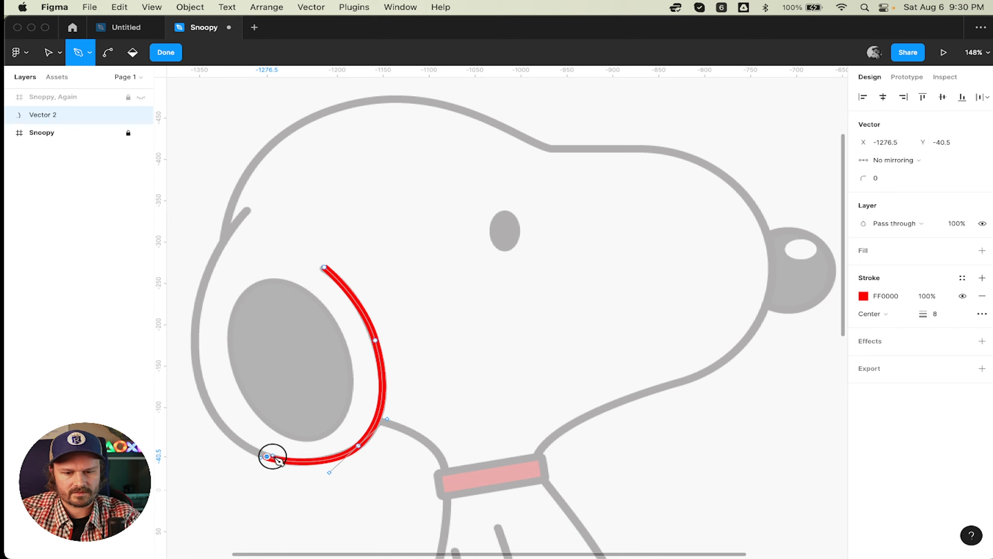
{"action": "left_click_drag", "start_coordinate": [274, 457], "coordinate": [250, 450]}
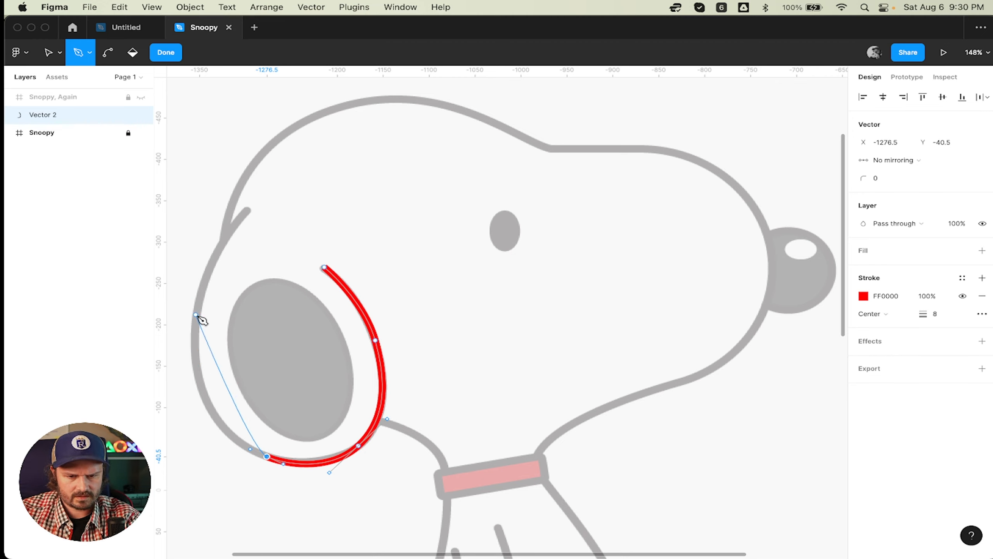
- Continue the path up the ear's back edge to its upper tip and end it there as an open path
{"action": "left_click_drag", "start_coordinate": [195, 315], "coordinate": [208, 205]}
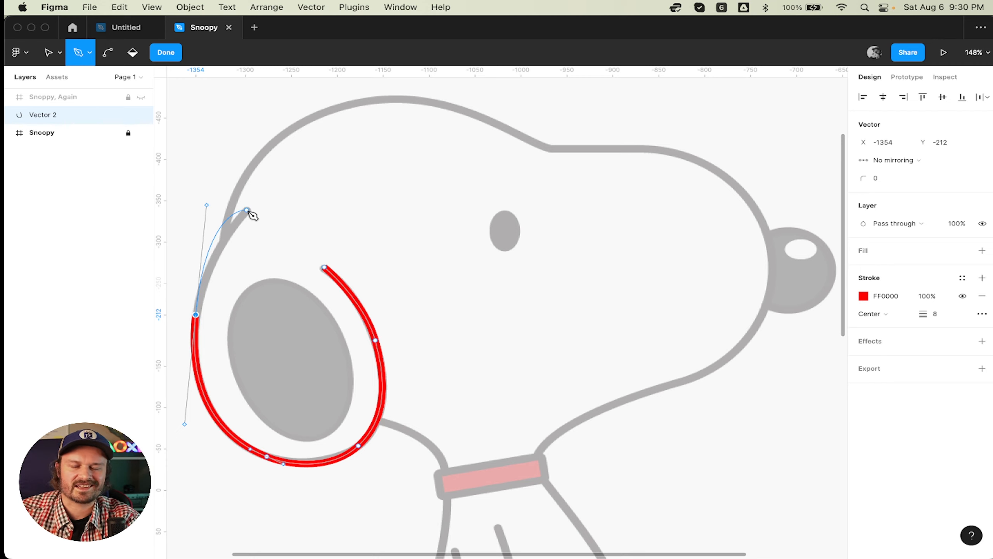
{"action": "left_click", "coordinate": [246, 210]}
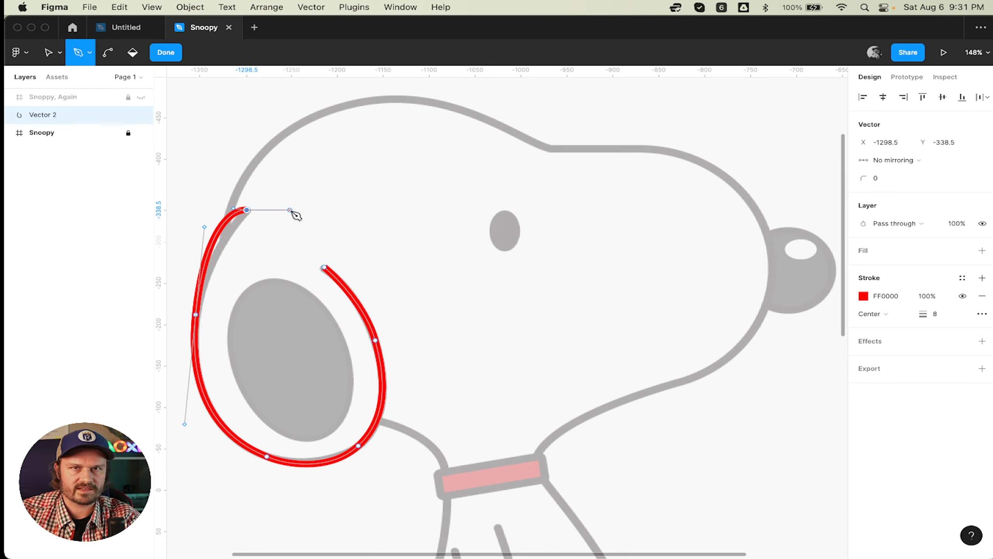
{"action": "key", "text": "Return"}
{"action": "key", "text": "Return"}
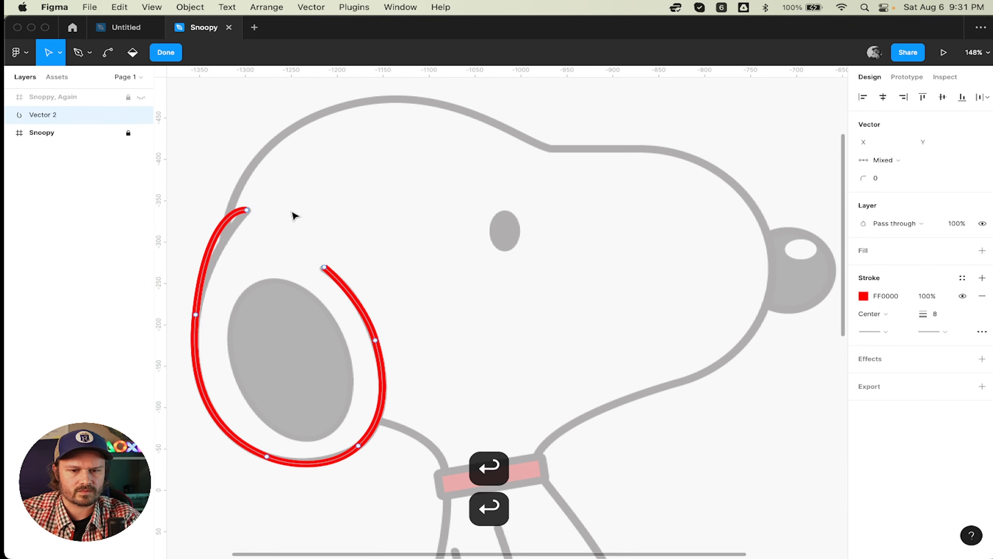
- Pull the curve handle of the path's end point at the ear's back tip down along the gray outline
{"action": "left_click", "coordinate": [246, 211]}
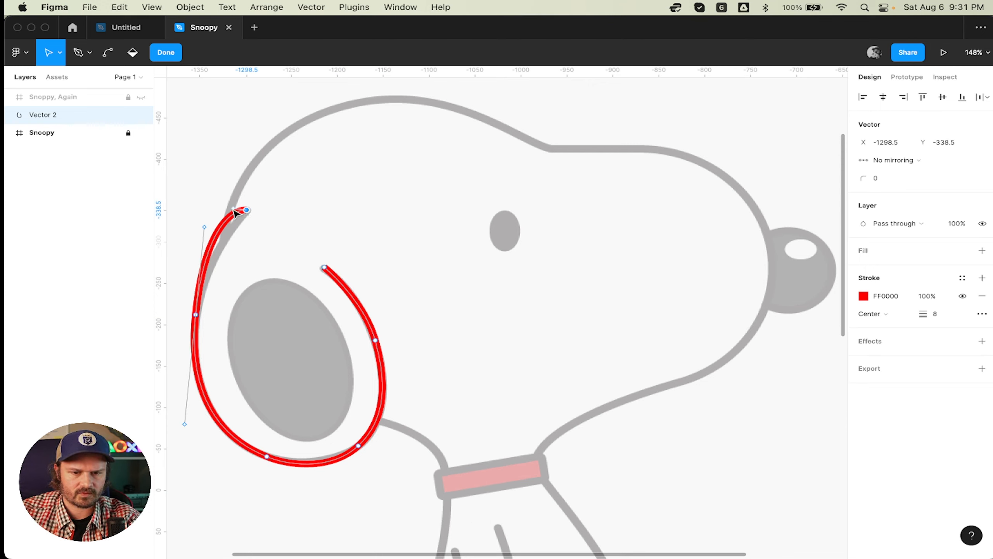
{"action": "scroll", "coordinate": [237, 216], "scroll_direction": "up", "scroll_amount": 5}
{"action": "scroll", "coordinate": [387, 265], "scroll_direction": "left", "scroll_amount": 5}
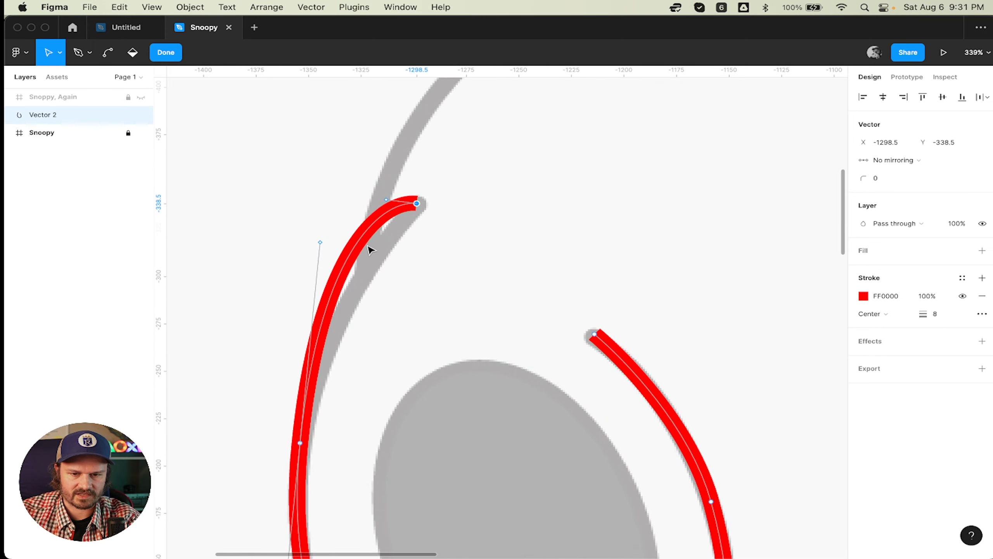
{"action": "left_click", "coordinate": [386, 200]}
{"action": "left_click_drag", "start_coordinate": [389, 201], "coordinate": [396, 245]}
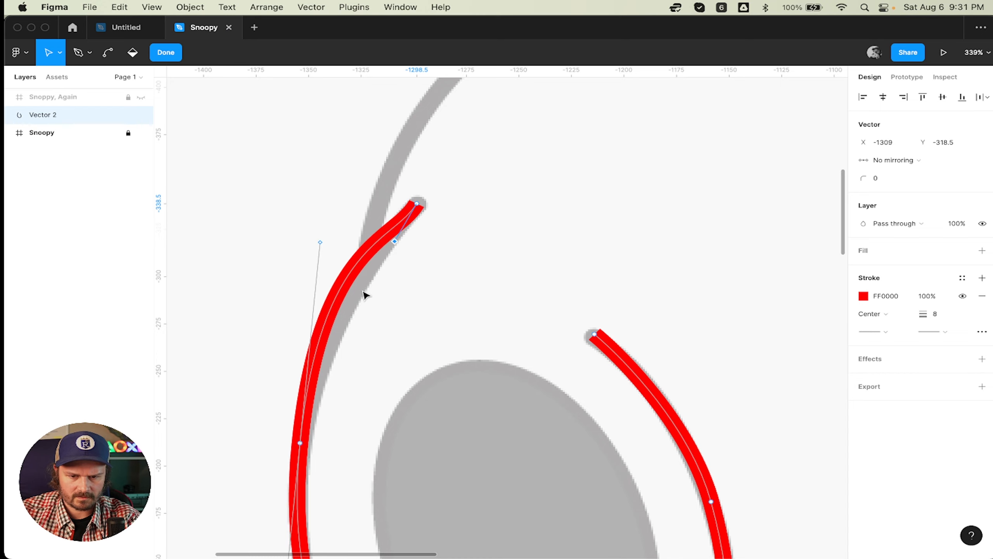
- Adjust both handles of the anchor midway up the ear's back edge, shortening the upper one, so the curve follows the outline
{"action": "scroll", "coordinate": [366, 286], "scroll_direction": "down", "scroll_amount": 2}
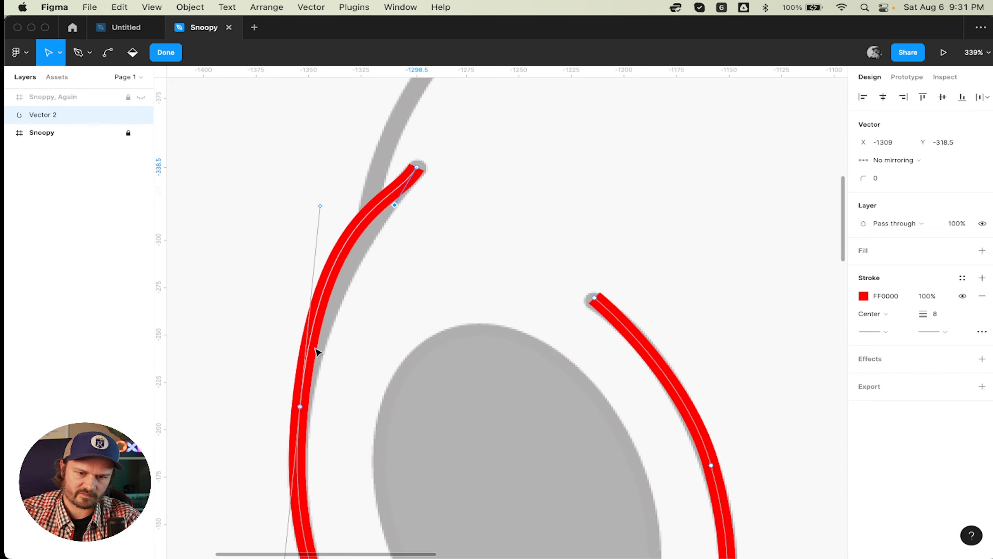
{"action": "left_click", "coordinate": [319, 210]}
{"action": "scroll", "coordinate": [348, 237], "scroll_direction": "down", "scroll_amount": 5}
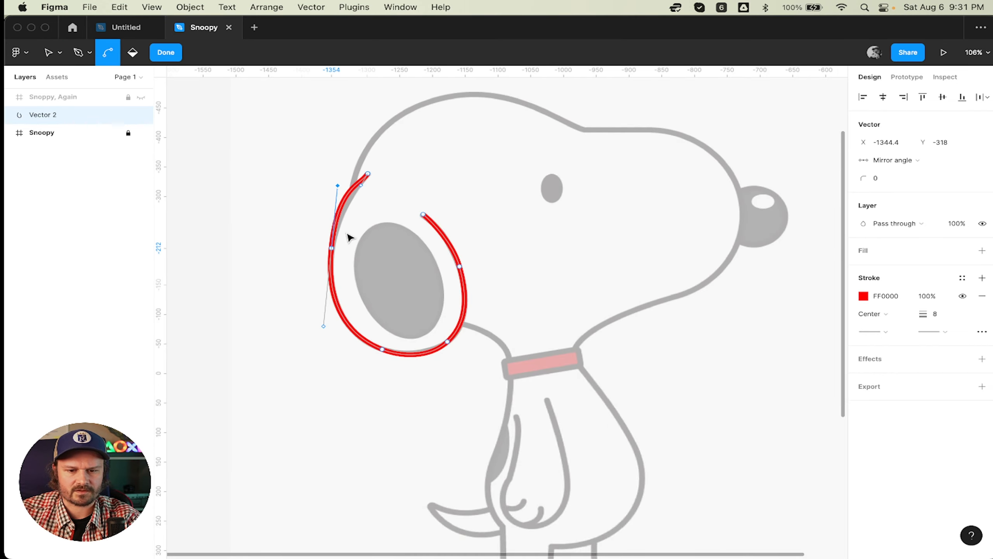
{"action": "scroll", "coordinate": [350, 237], "scroll_direction": "up", "scroll_amount": 5}
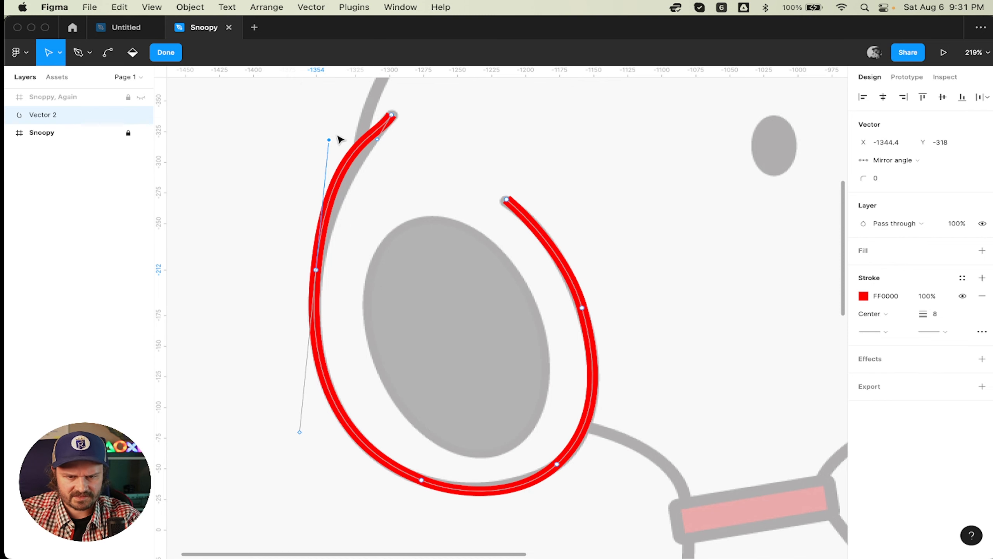
{"action": "left_click_drag", "start_coordinate": [330, 140], "coordinate": [334, 189]}
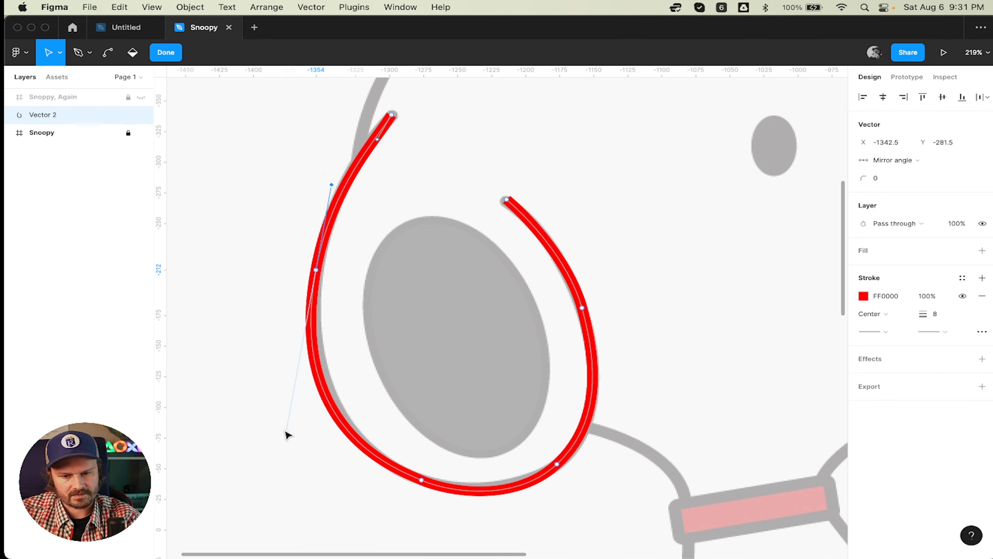
{"action": "mouse_move", "coordinate": [287, 431]}
{"action": "left_mouse_down"}
{"action": "mouse_move", "coordinate": [293, 408]}
{"action": "mouse_move", "coordinate": [300, 433]}
{"action": "left_mouse_up"}
{"action": "scroll", "coordinate": [347, 265], "scroll_direction": "up", "scroll_amount": 5}
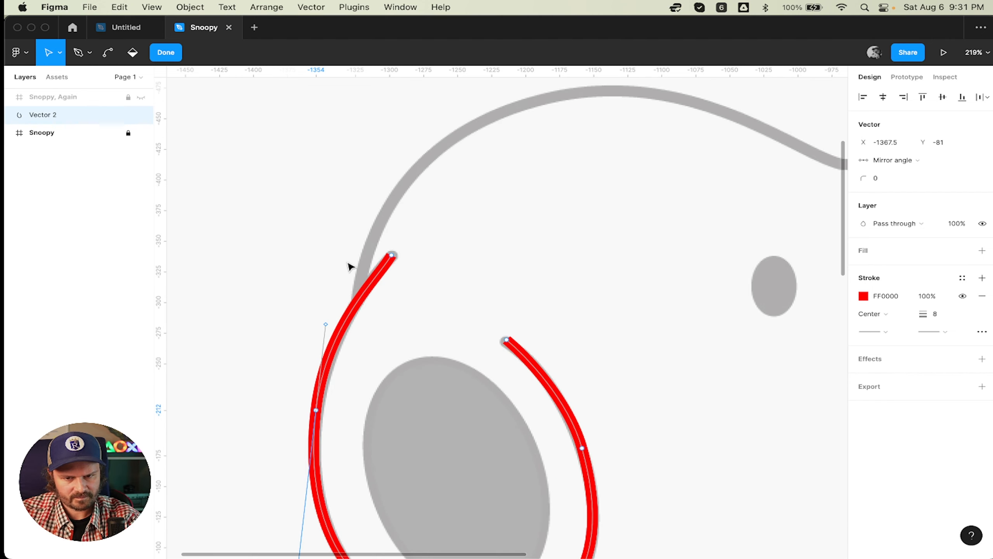
- Nudge the anchor on the ear's back edge onto the outline at about X -1352.5, Y -211.5
{"action": "left_click", "coordinate": [315, 409]}
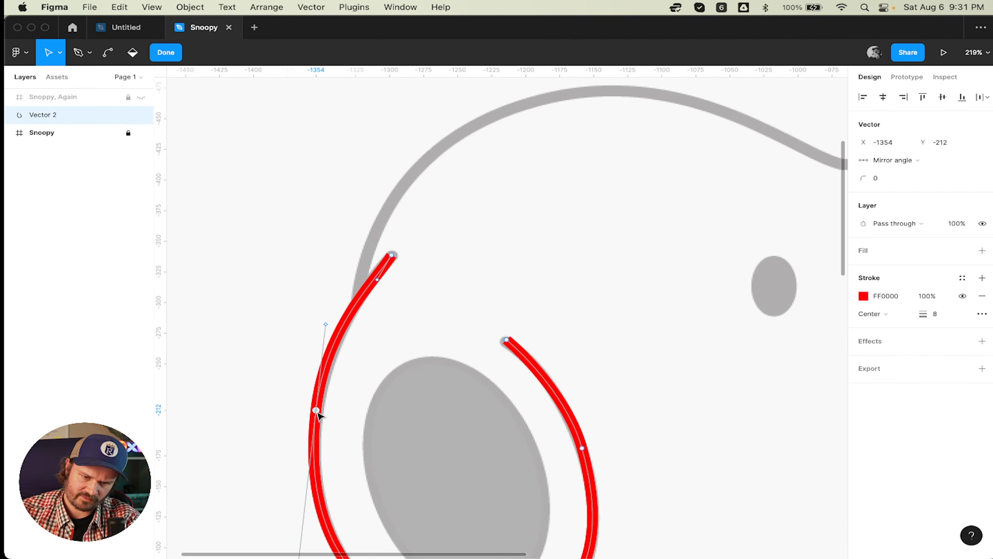
{"action": "left_click_drag", "start_coordinate": [316, 411], "coordinate": [318, 411]}
{"action": "scroll", "coordinate": [389, 314], "scroll_direction": "up", "scroll_amount": 1}
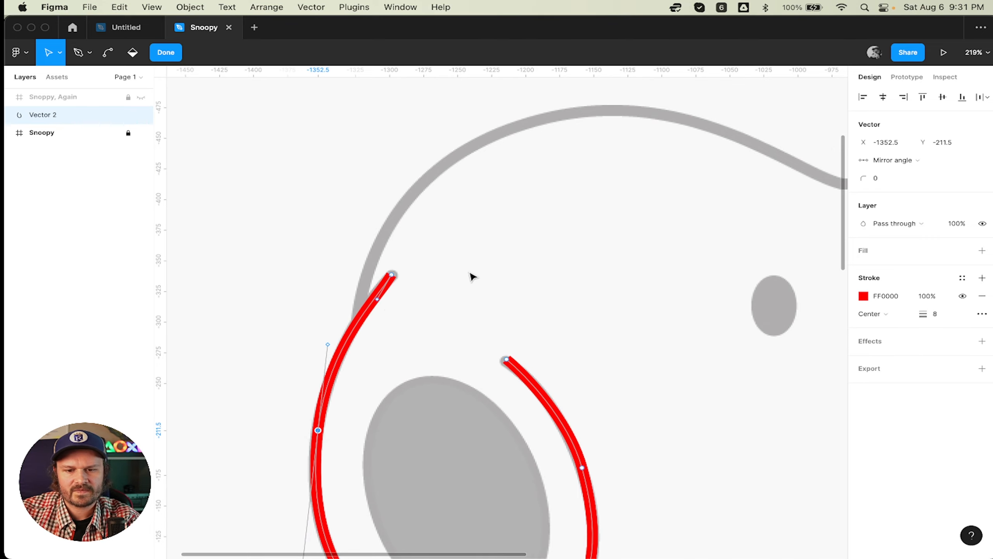
- Move the path's end point on the ear's front edge to about X -1214.5, Y -268.5
{"action": "scroll", "coordinate": [492, 371], "scroll_direction": "up", "scroll_amount": 10}
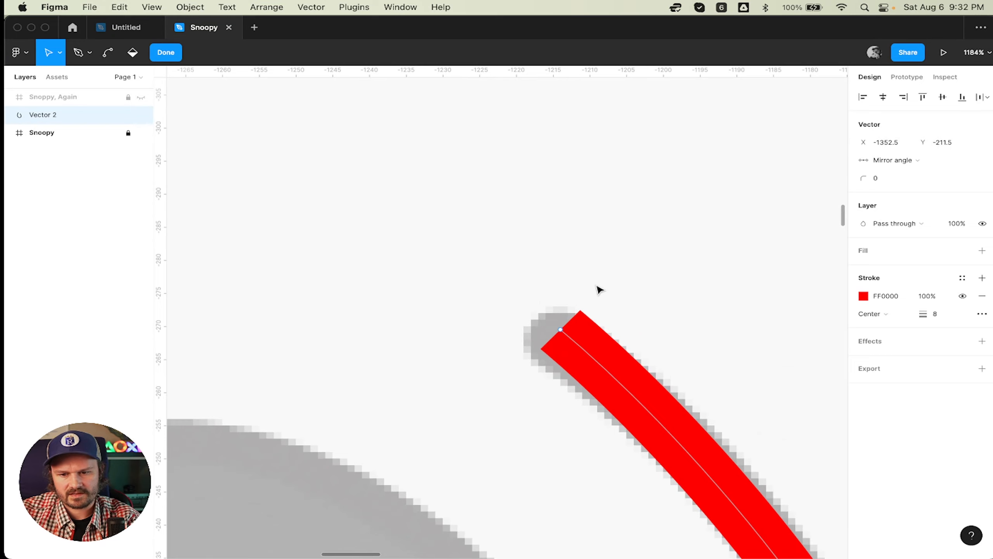
{"action": "left_click", "coordinate": [561, 330]}
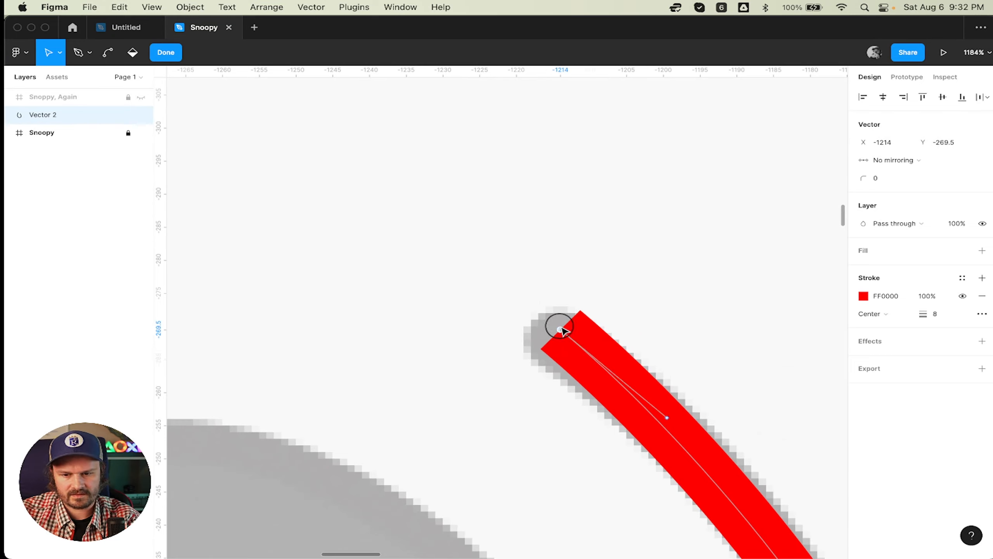
{"action": "left_click_drag", "start_coordinate": [561, 331], "coordinate": [556, 336]}
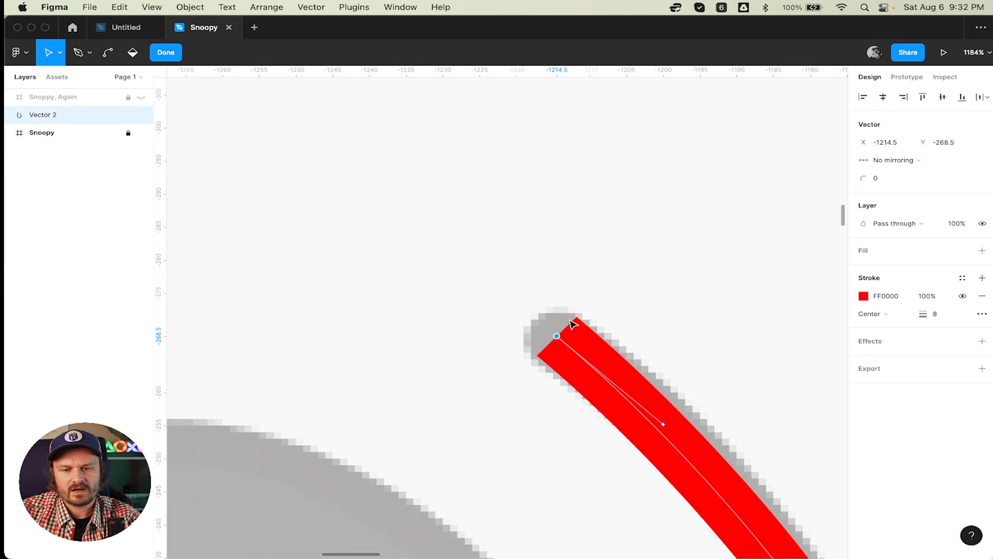
- Set the stroke end point at the upper end of the ear's front edge to Round
{"action": "scroll", "coordinate": [542, 319], "scroll_direction": "down", "scroll_amount": 10}
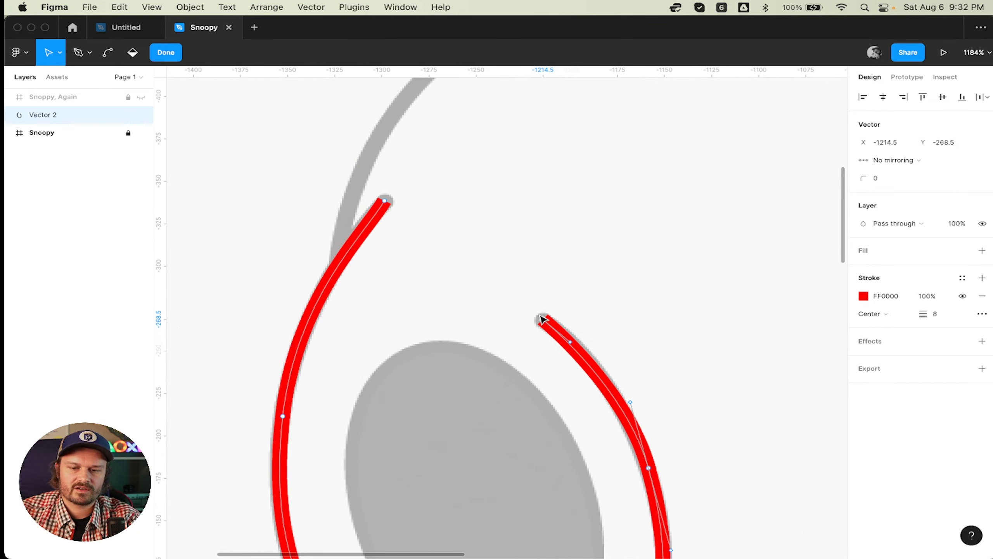
{"action": "scroll", "coordinate": [566, 303], "scroll_direction": "up", "scroll_amount": 3}
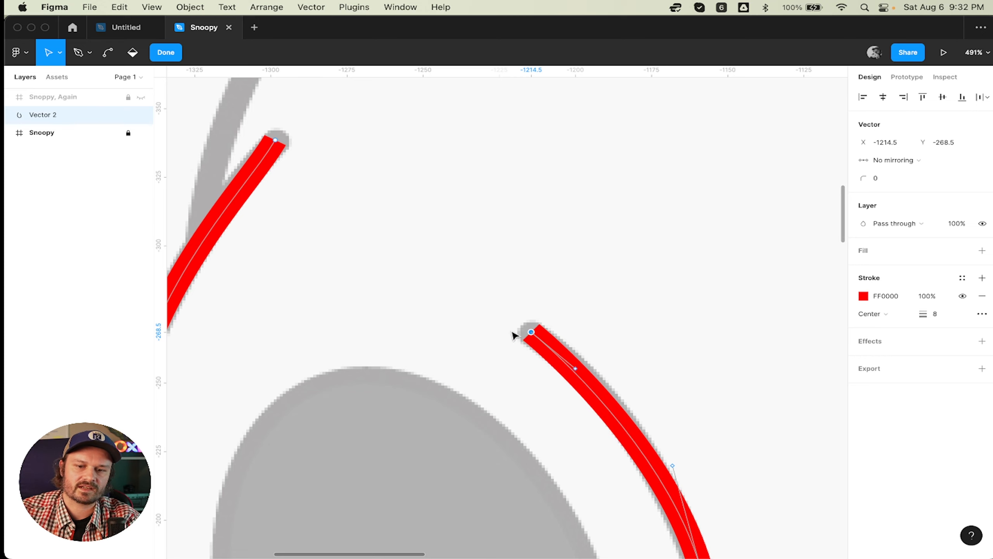
{"action": "scroll", "coordinate": [542, 316], "scroll_direction": "left", "scroll_amount": 3}
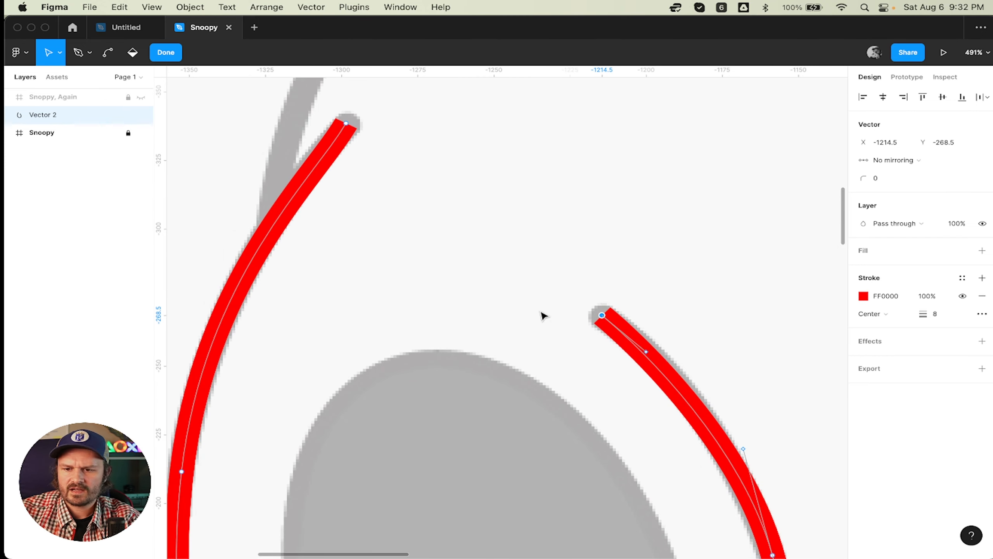
{"action": "left_click", "coordinate": [982, 315]}
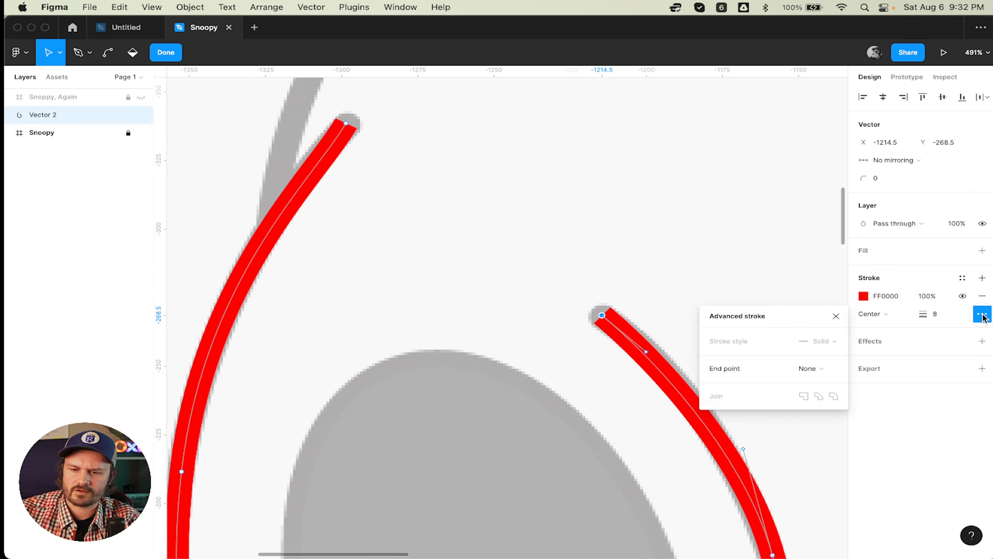
{"action": "left_click", "coordinate": [823, 369]}
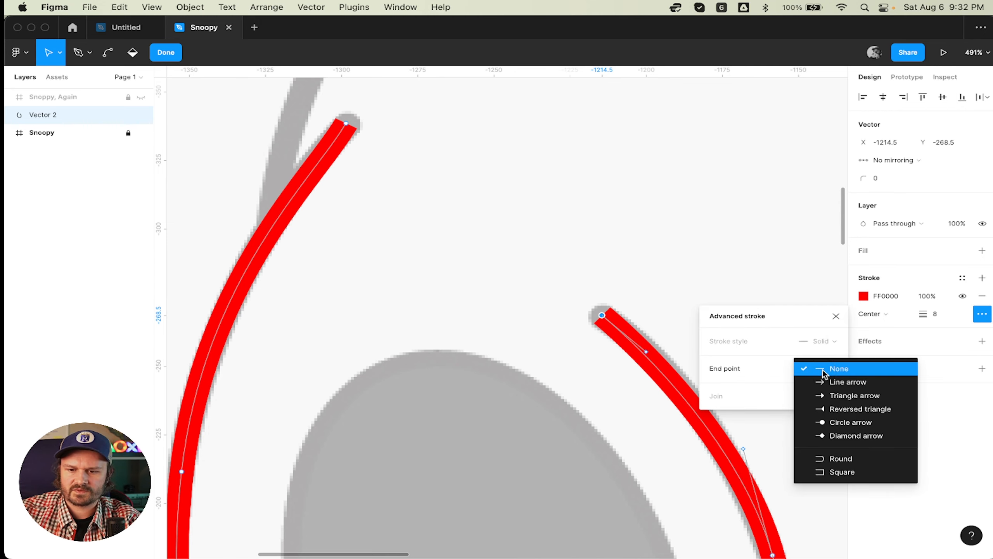
{"action": "left_click", "coordinate": [861, 458]}
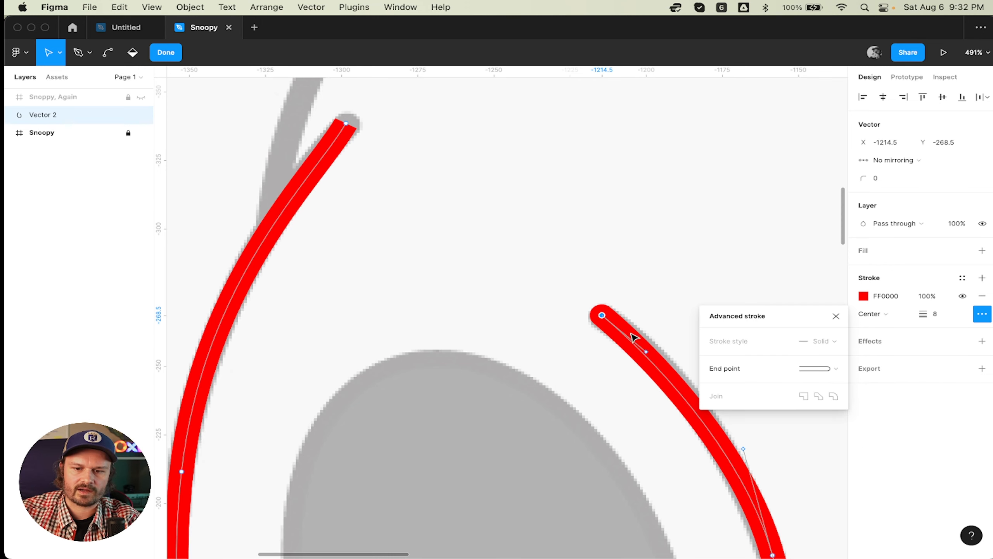
{"action": "left_click", "coordinate": [837, 317]}
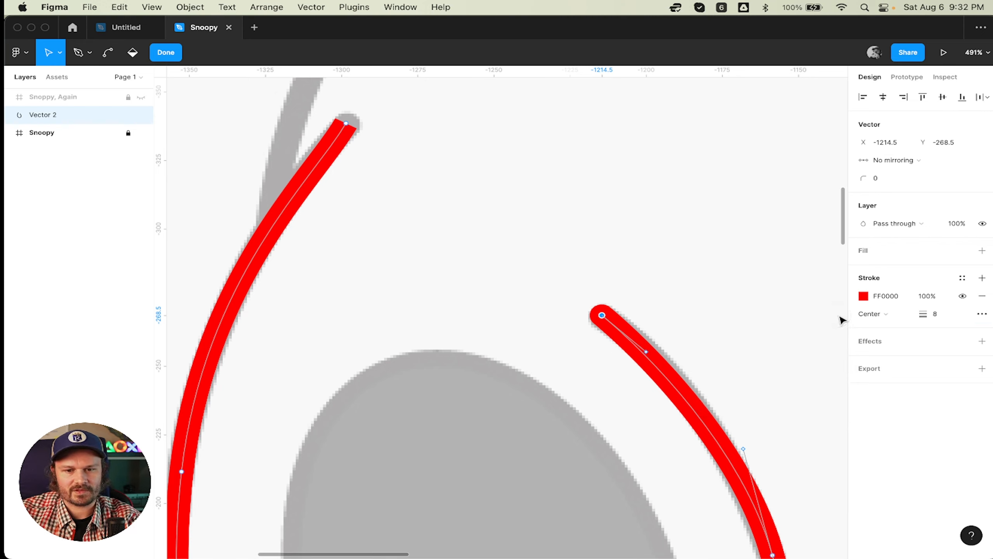
{"action": "left_click", "coordinate": [982, 314]}
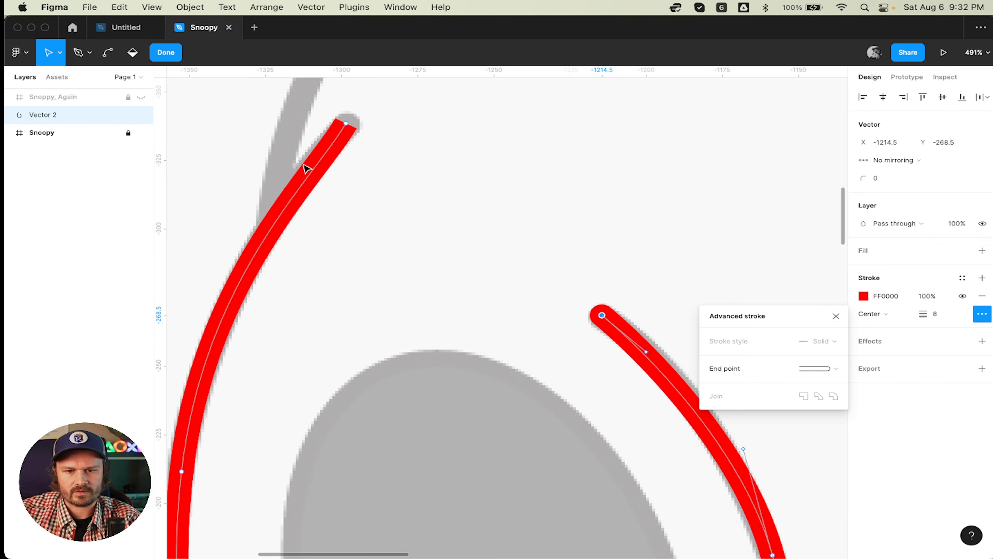
{"action": "left_click", "coordinate": [837, 317]}
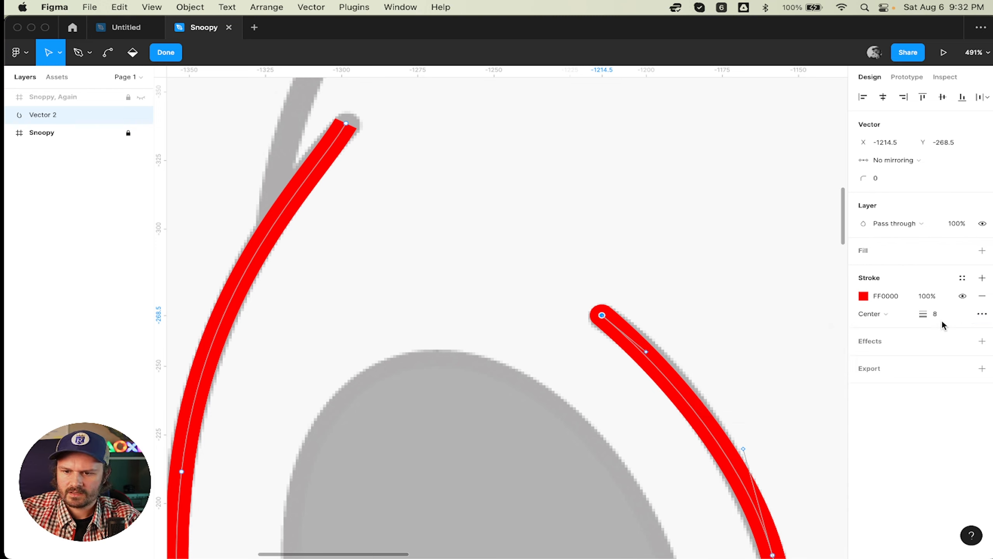
- Set the stroke end point at the upper tip of the ear's back edge to Round
{"action": "left_click", "coordinate": [347, 124]}
{"action": "left_click", "coordinate": [982, 314]}
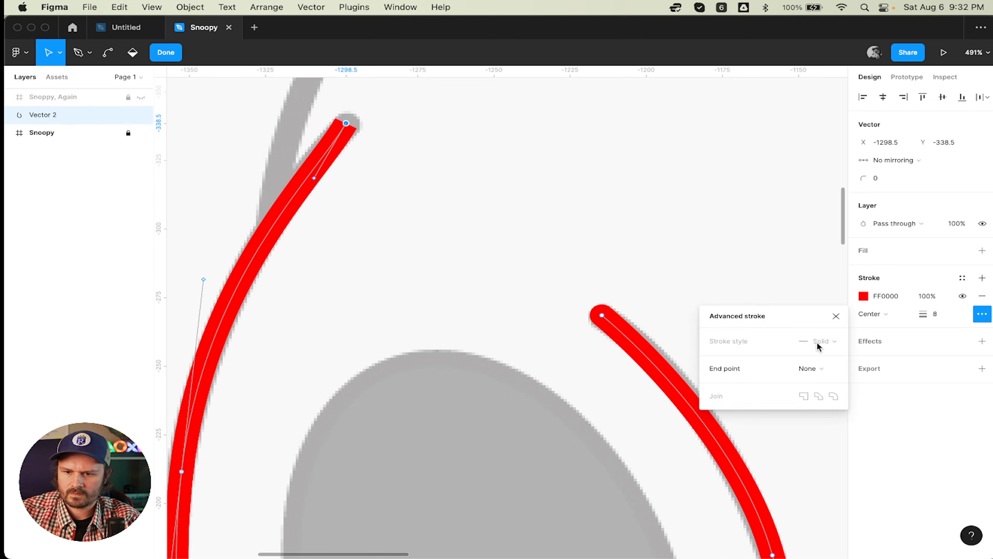
{"action": "left_click", "coordinate": [818, 371]}
{"action": "left_click", "coordinate": [848, 454]}
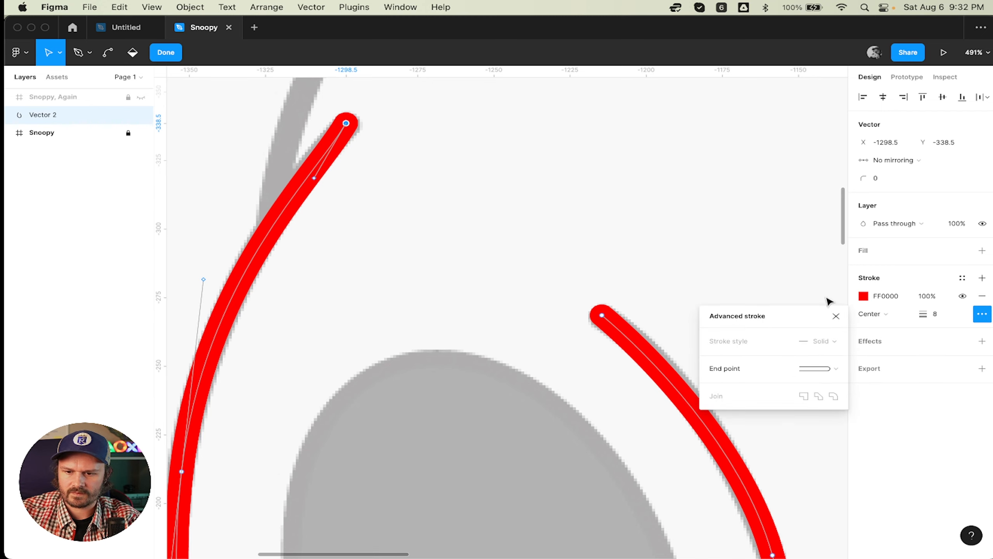
{"action": "left_click", "coordinate": [836, 316]}
{"action": "left_click", "coordinate": [528, 214]}
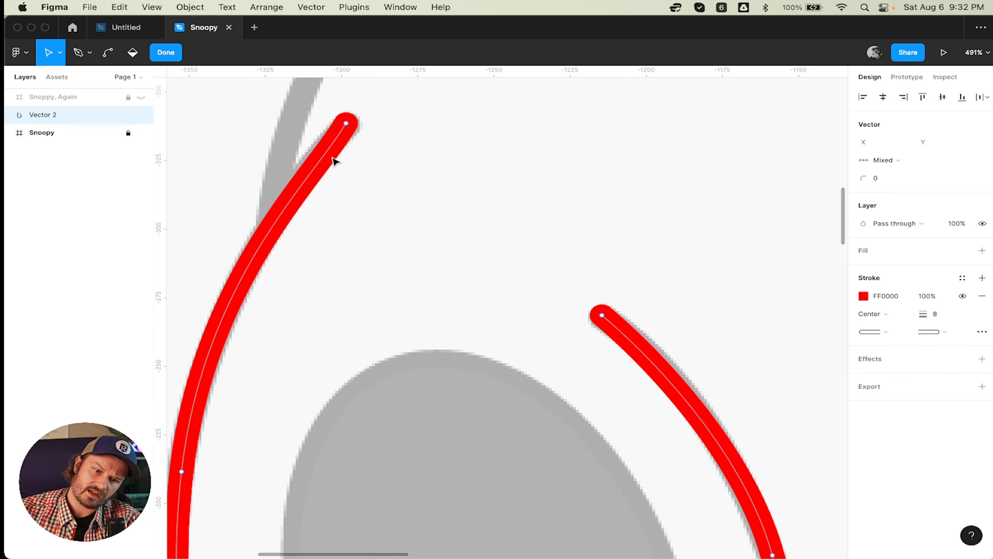
- Delete the curve handle of the end point at the ear's back tip
{"action": "left_click", "coordinate": [346, 123]}
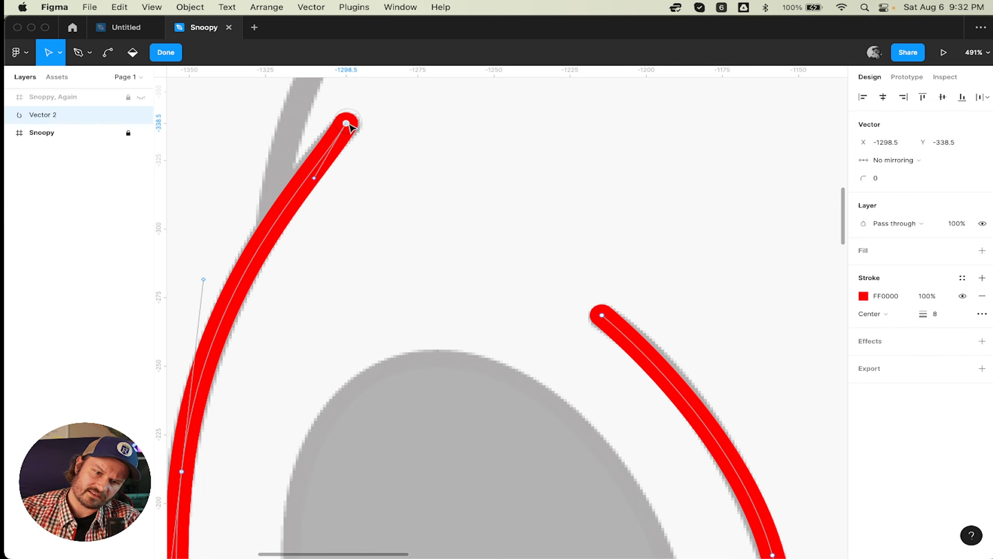
{"action": "left_click", "coordinate": [307, 176]}
{"action": "key", "text": "BackSpace"}
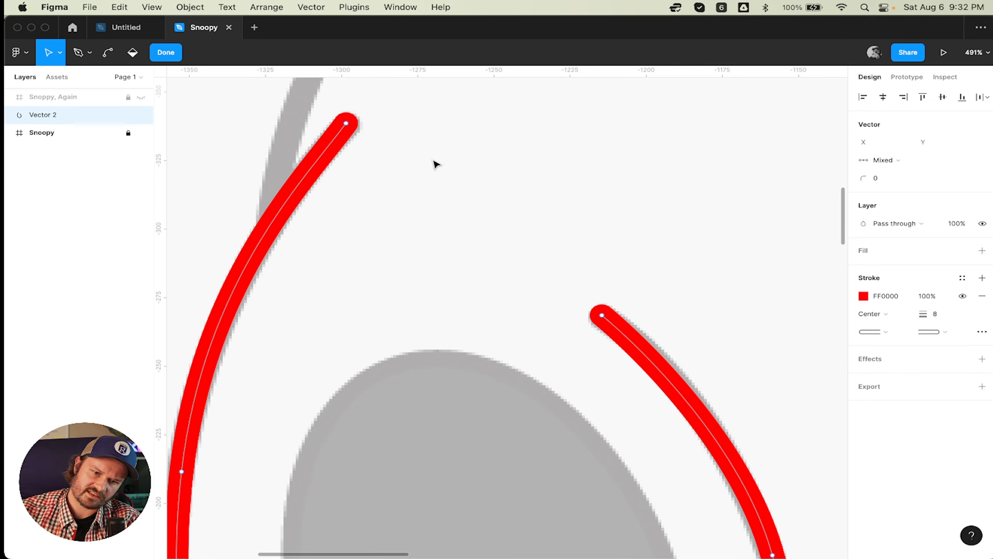
- Trace the back of the head with the Pen tool from the ear's back edge to a curved point at about X -1163, Y -472.5
{"action": "scroll", "coordinate": [436, 165], "scroll_direction": "down", "scroll_amount": 10}
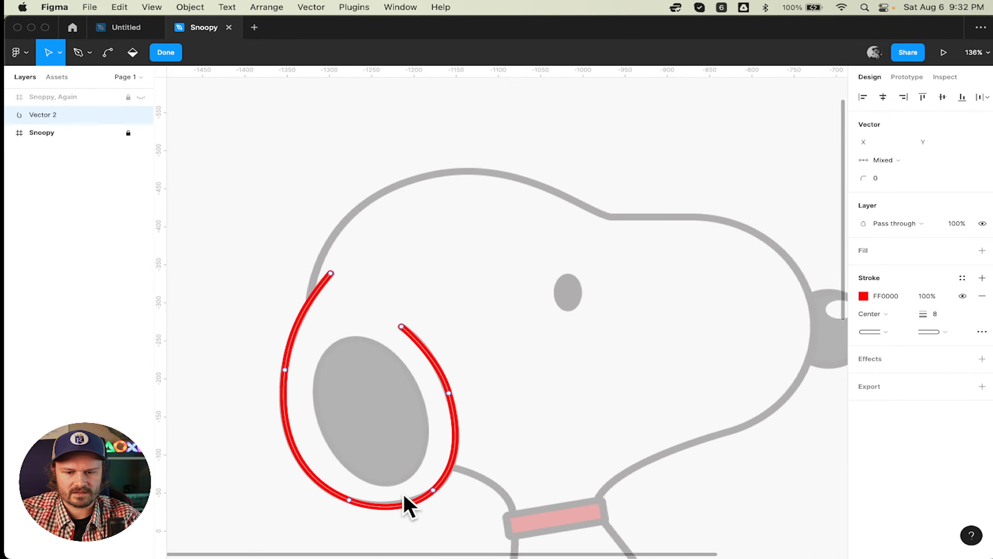
{"action": "scroll", "coordinate": [401, 350], "scroll_direction": "up", "scroll_amount": 2}
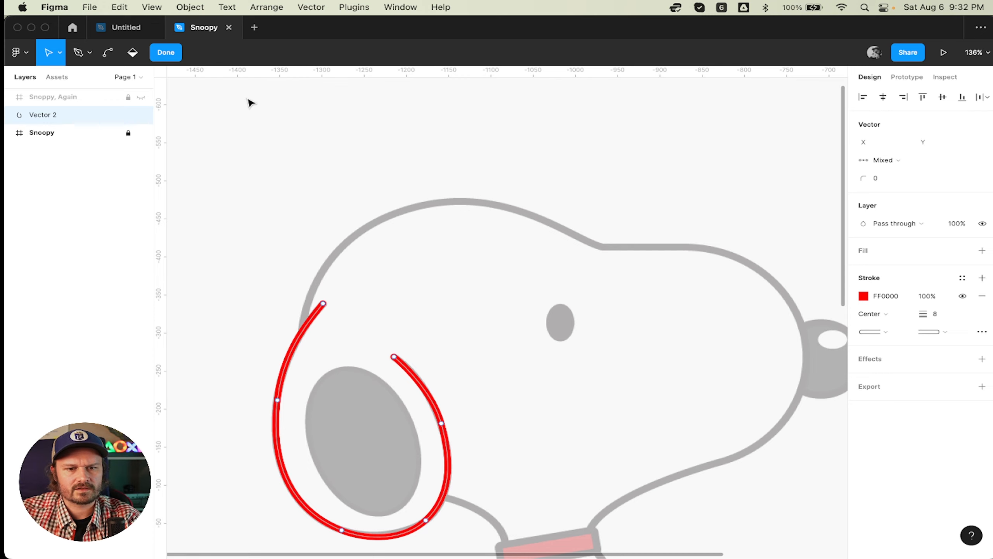
{"action": "key", "text": "p"}
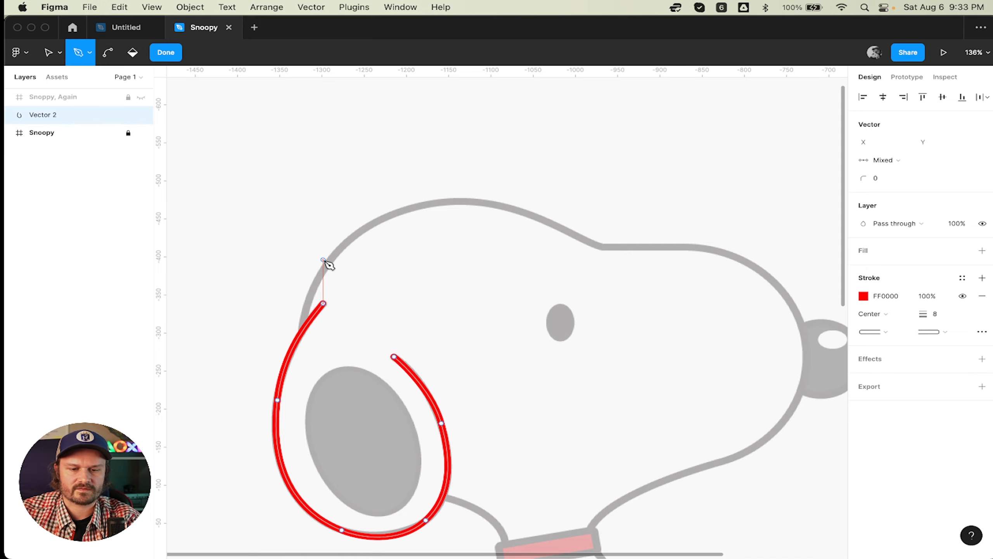
{"action": "left_click", "coordinate": [304, 328]}
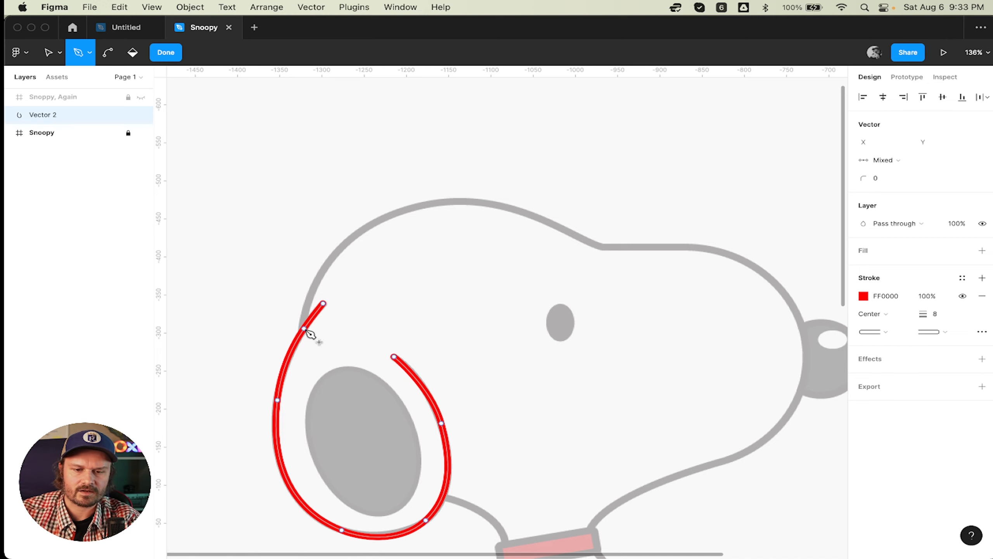
{"action": "left_click_drag", "start_coordinate": [307, 331], "coordinate": [565, 186]}
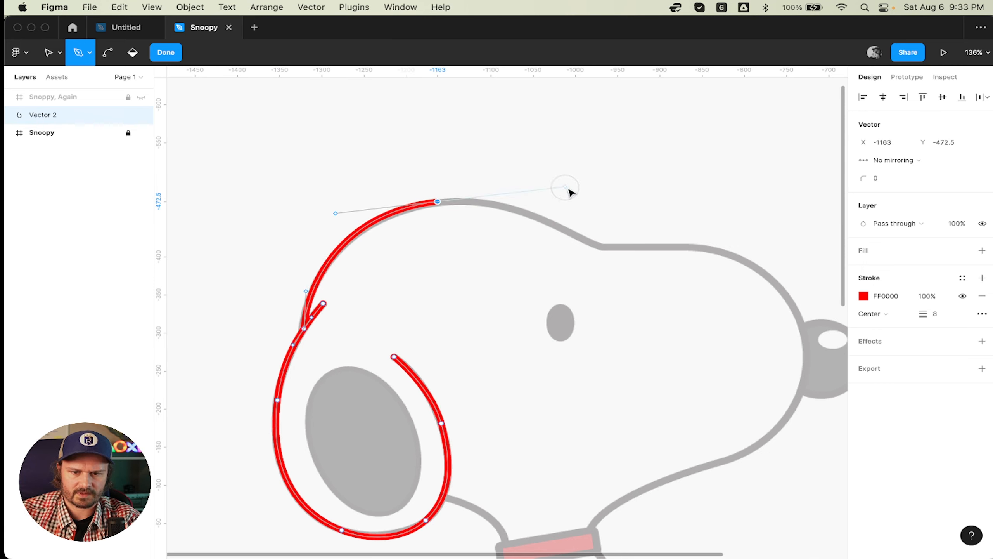
- Extend the head outline through the brow at X -971, Y -414.5 and the snout top at X -866, Y -414.5, curving around to the chin
{"action": "left_click", "coordinate": [600, 245]}
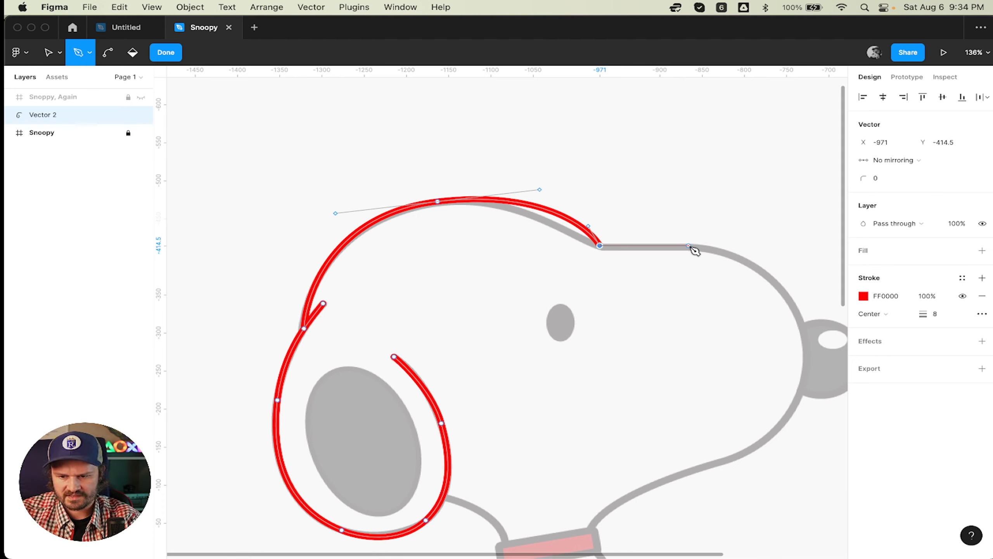
{"action": "left_click", "coordinate": [688, 246]}
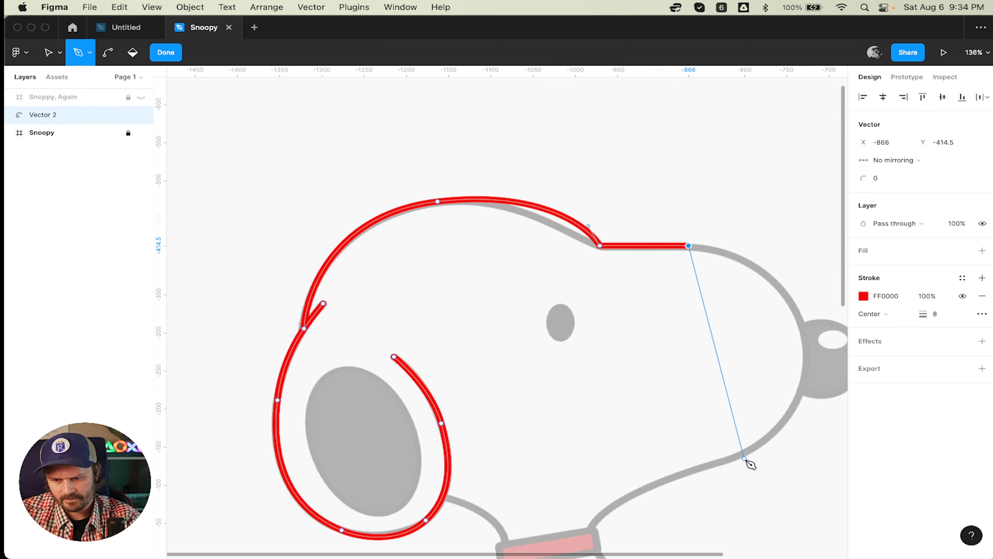
{"action": "left_click_drag", "start_coordinate": [736, 455], "coordinate": [555, 491]}
{"action": "key", "text": "super+z"}
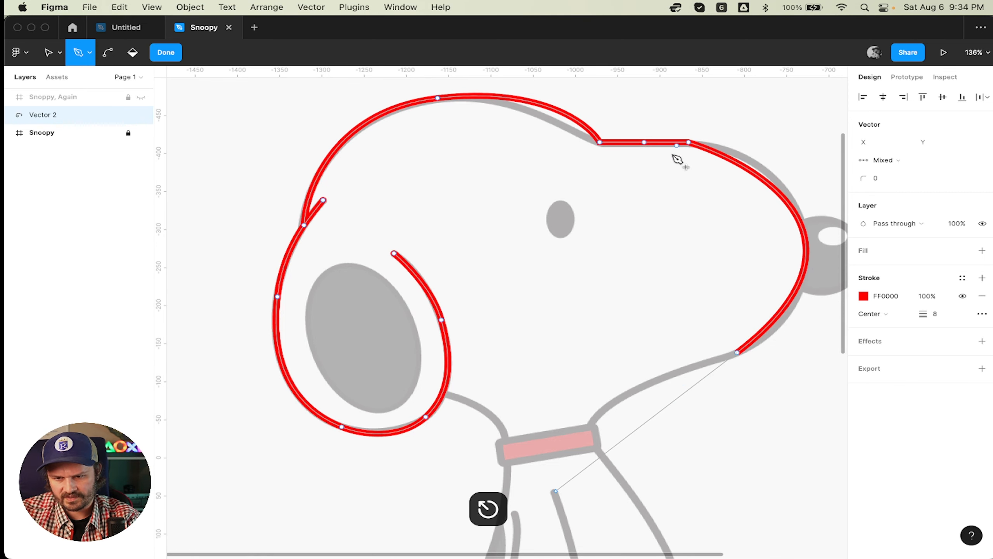
- Fit the snout curve by moving the snout-top handle to about X -776.5, Y -414.5 and the chin handle to about X -633, Y -258
{"action": "key", "text": "v"}
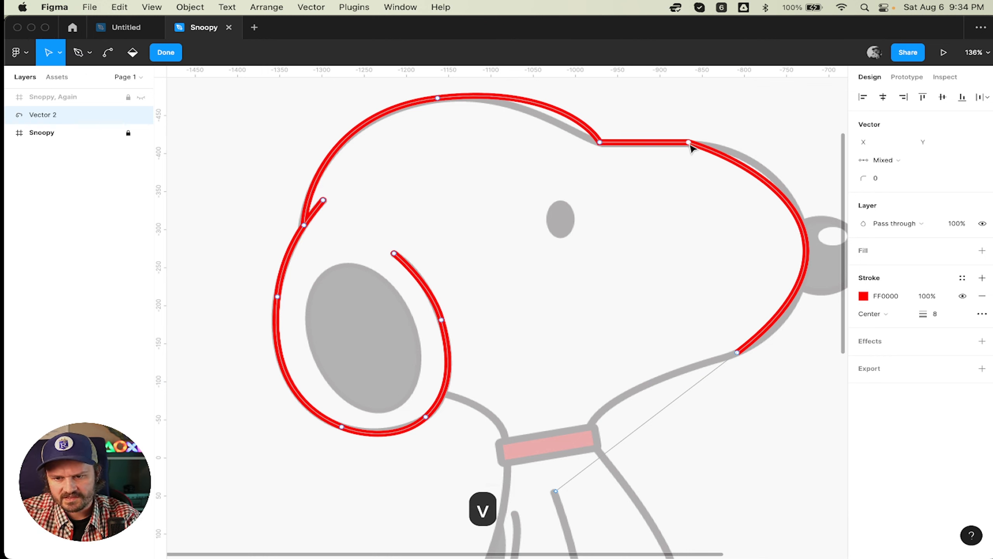
{"action": "left_click", "coordinate": [689, 144]}
{"action": "mouse_move", "coordinate": [764, 166]}
{"action": "left_mouse_down"}
{"action": "mouse_move", "coordinate": [757, 143]}
{"action": "mouse_move", "coordinate": [748, 147]}
{"action": "mouse_move", "coordinate": [774, 147]}
{"action": "mouse_move", "coordinate": [766, 147]}
{"action": "left_mouse_up"}
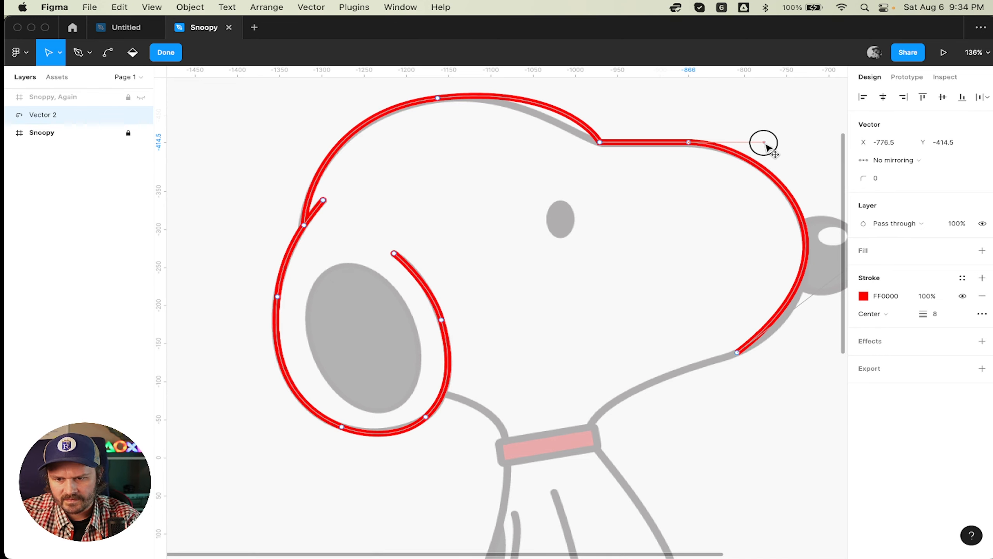
{"action": "left_click", "coordinate": [738, 352]}
{"action": "scroll", "coordinate": [727, 364], "scroll_direction": "right", "scroll_amount": 5}
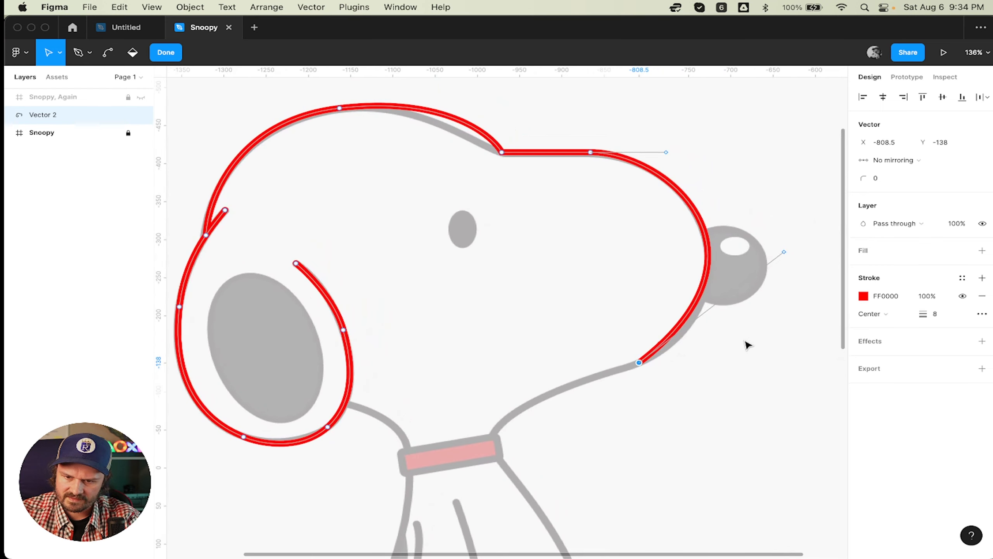
{"action": "left_click_drag", "start_coordinate": [784, 254], "coordinate": [790, 273]}
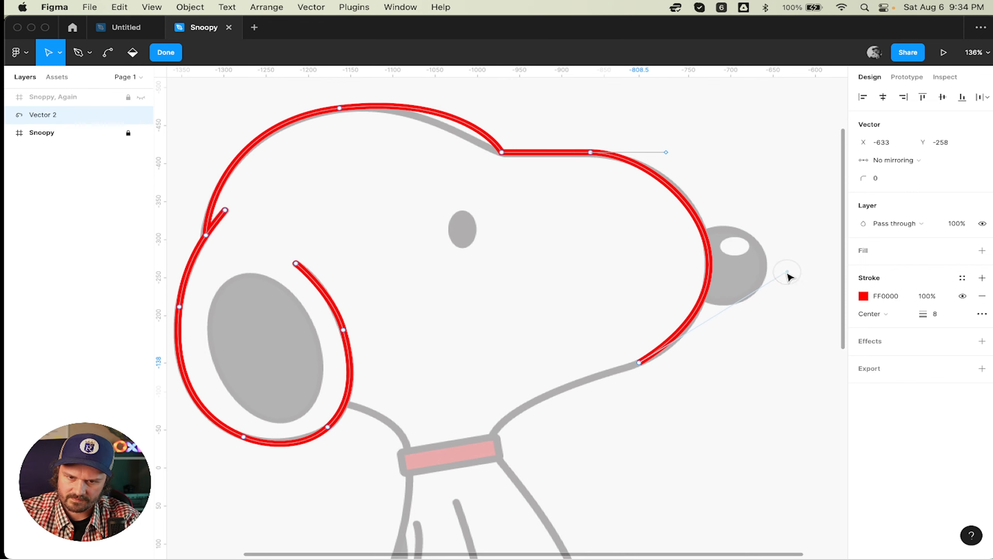
- Fit the forehead curve by moving the brow handle to about X -989.5, Y -414.5 and the crown's front handle to X -1063, Y -485.41
{"action": "left_click", "coordinate": [502, 152]}
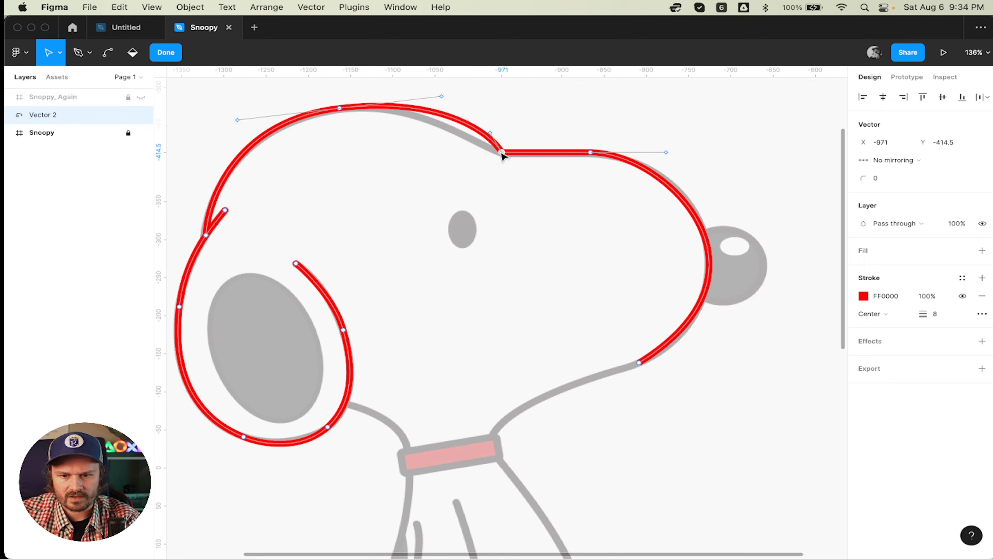
{"action": "mouse_move", "coordinate": [489, 137]}
{"action": "left_mouse_down"}
{"action": "mouse_move", "coordinate": [472, 146]}
{"action": "mouse_move", "coordinate": [488, 156]}
{"action": "left_mouse_up"}
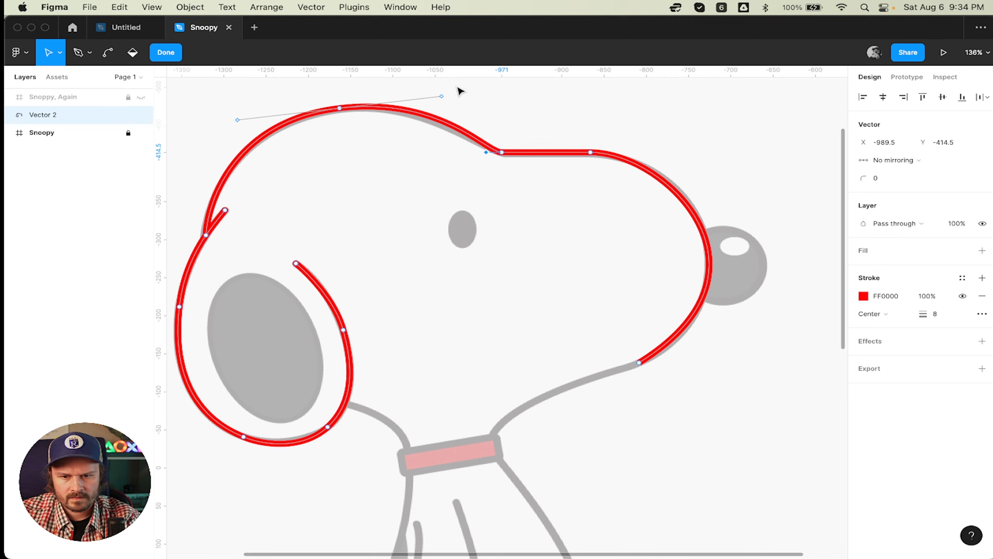
{"action": "left_click_drag", "start_coordinate": [443, 97], "coordinate": [424, 99]}
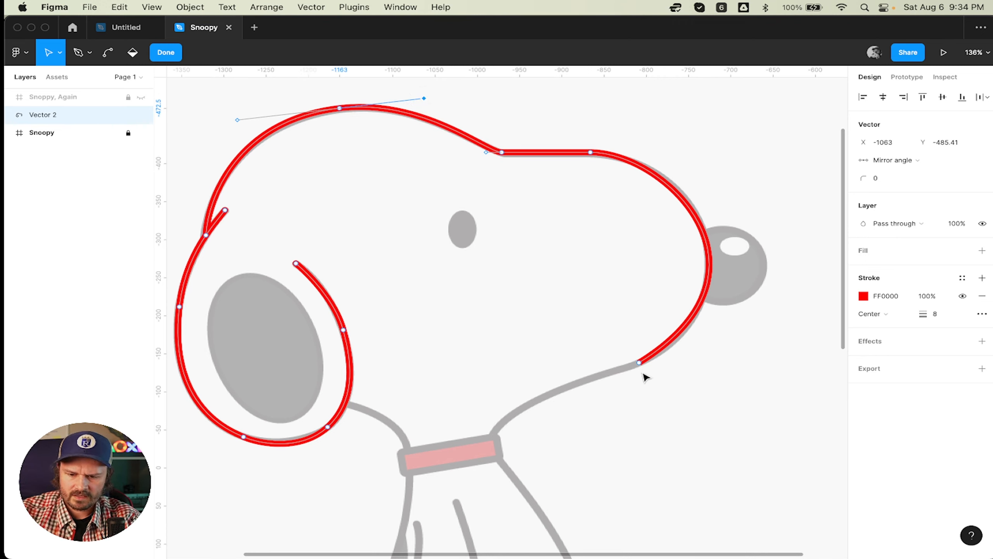
- Continue the path from the chin along the jaw to the neck at X -980.5, Y -45.5 and the collar's lower front corner at X -974.5, Y -10.5
{"action": "key", "text": "p"}
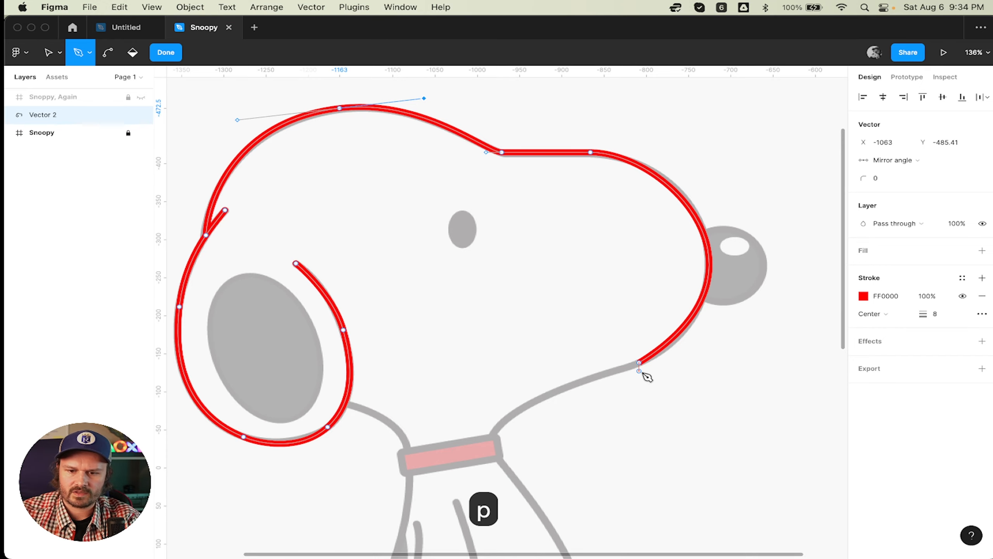
{"action": "scroll", "coordinate": [685, 300], "scroll_direction": "down", "scroll_amount": 5}
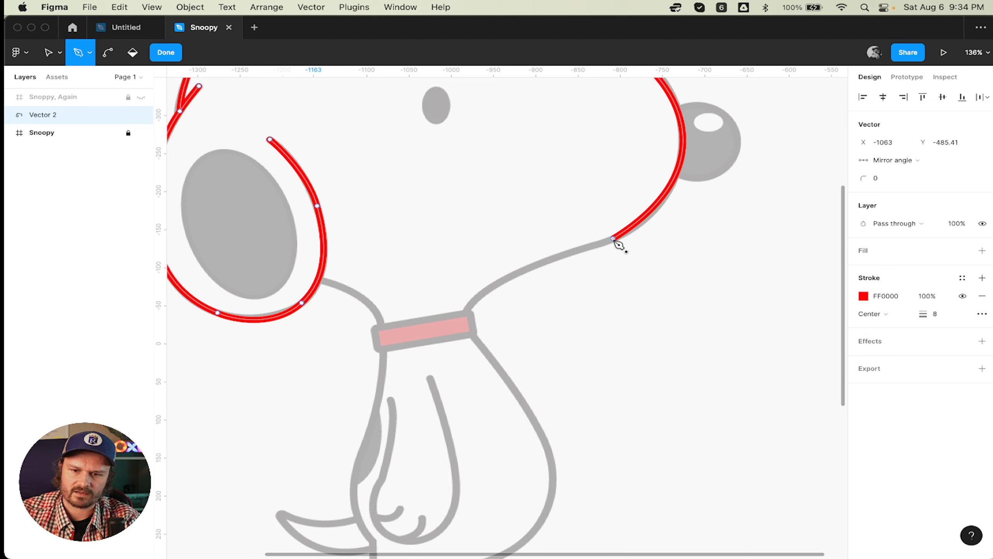
{"action": "left_click", "coordinate": [613, 239]}
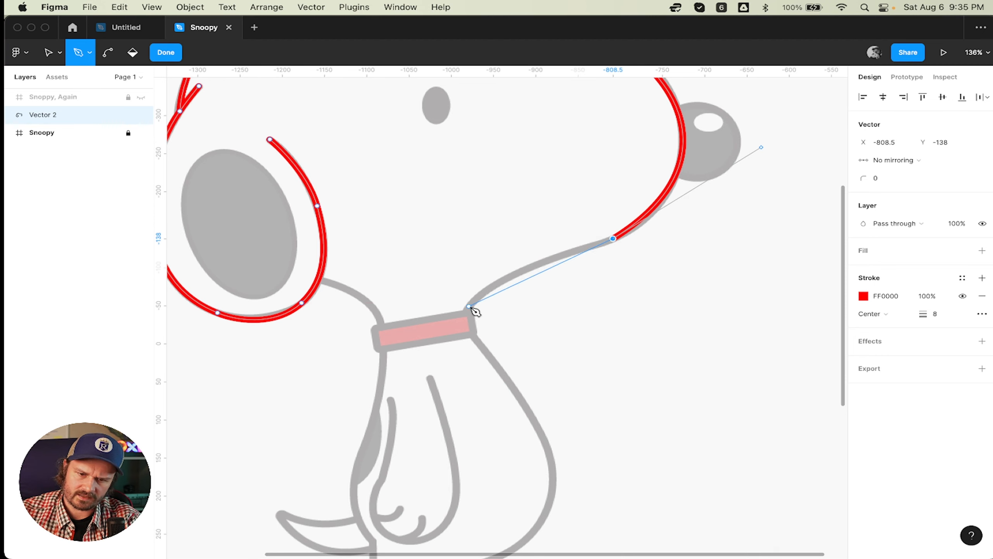
{"action": "left_click_drag", "start_coordinate": [468, 309], "coordinate": [455, 340]}
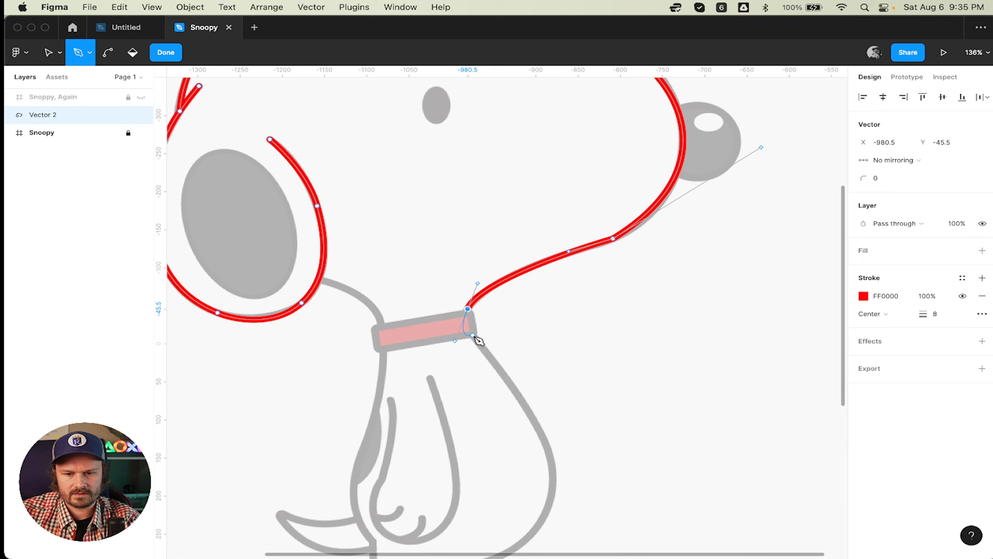
{"action": "left_click", "coordinate": [473, 335]}
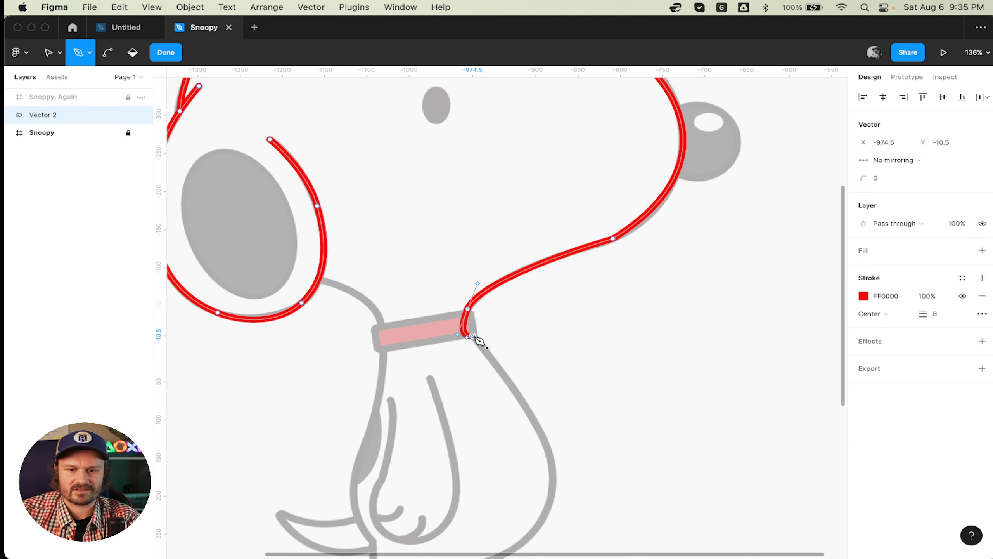
- Trace the chest and belly with curved points at about X -878.5, Y 182 and at the front leg's top, X -1016, Y 293
{"action": "scroll", "coordinate": [479, 340], "scroll_direction": "down", "scroll_amount": 5}
{"action": "scroll", "coordinate": [479, 340], "scroll_direction": "right", "scroll_amount": 3}
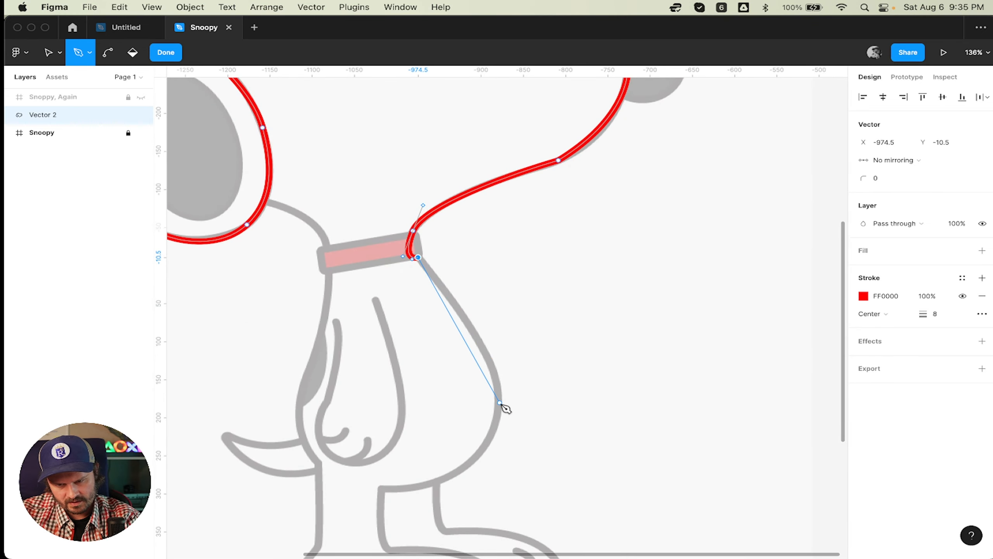
{"action": "mouse_move", "coordinate": [499, 403]}
{"action": "left_mouse_down"}
{"action": "mouse_move", "coordinate": [484, 436]}
{"action": "mouse_move", "coordinate": [492, 452]}
{"action": "left_mouse_up"}
{"action": "scroll", "coordinate": [512, 375], "scroll_direction": "down", "scroll_amount": 3}
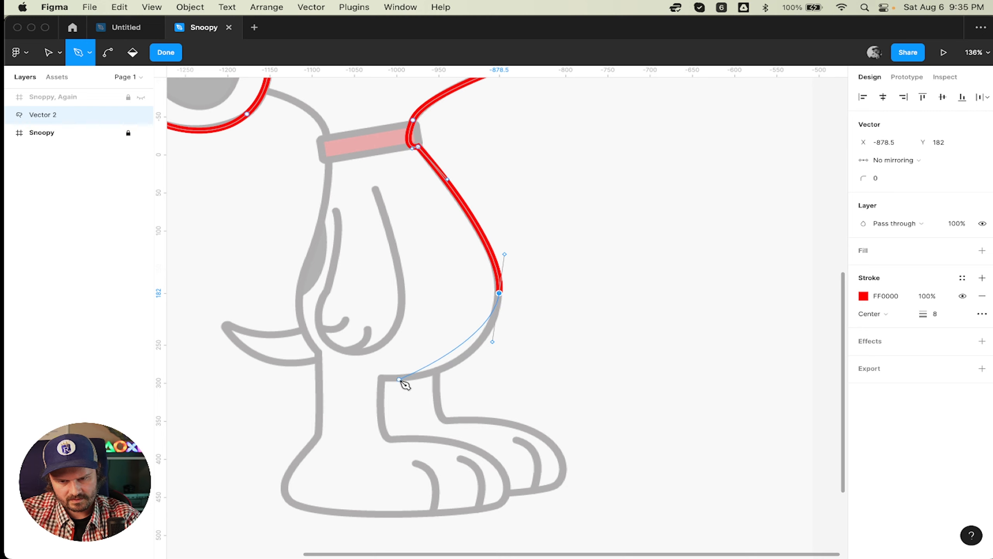
{"action": "left_click_drag", "start_coordinate": [383, 378], "coordinate": [312, 380]}
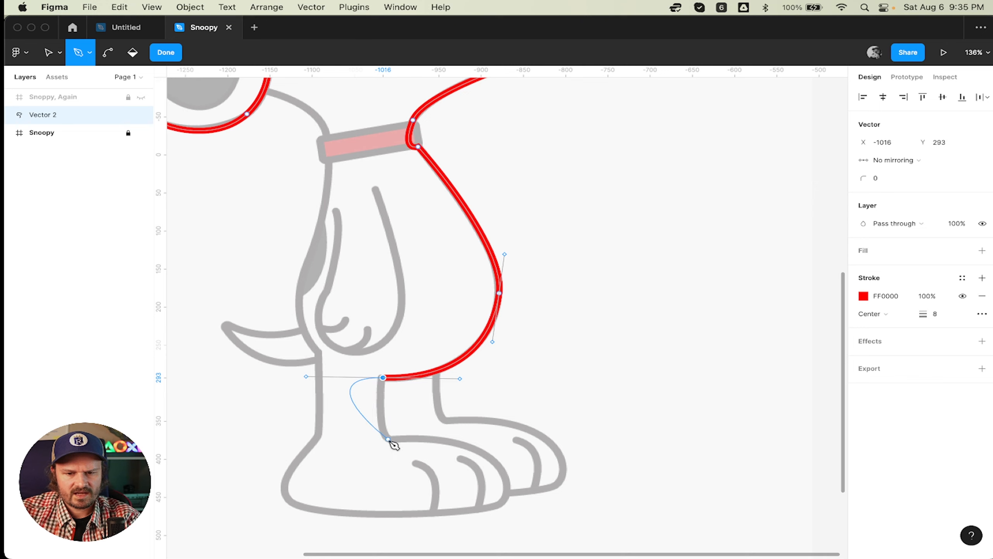
- Drop the leading handle at the leg's top corner and trace the leg's front down to a curved point at about X -1010, Y 372.5
{"action": "key", "text": "super+z"}
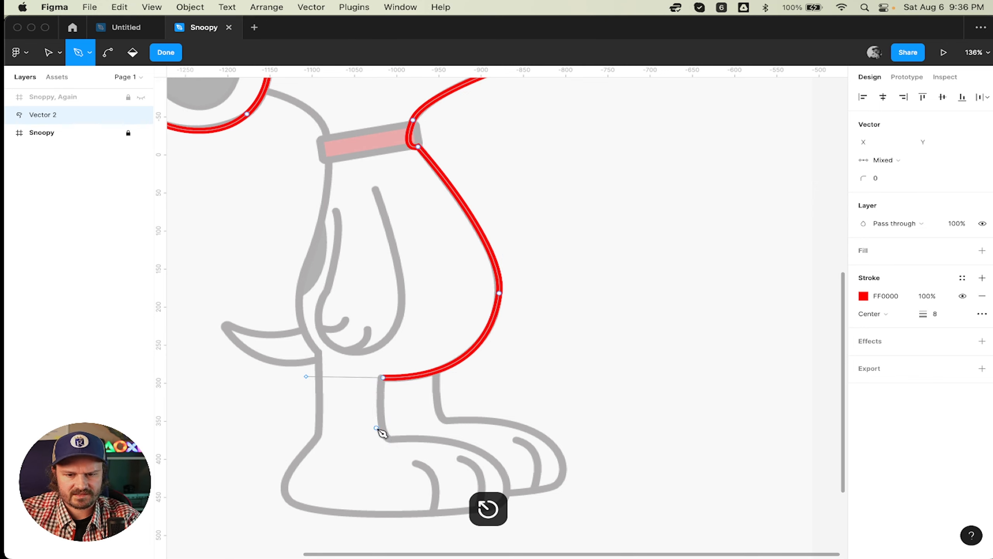
{"action": "left_click", "coordinate": [383, 378]}
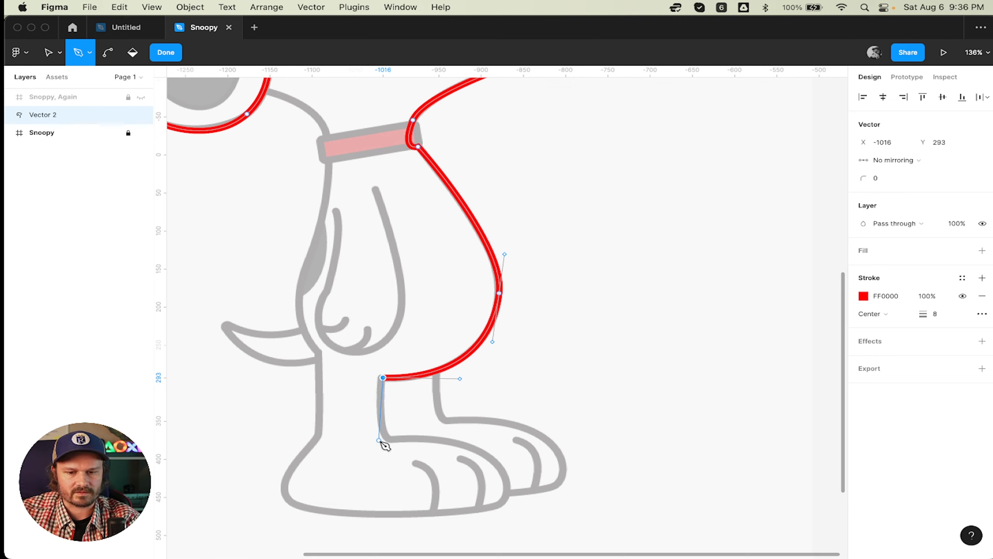
{"action": "left_click_drag", "start_coordinate": [387, 437], "coordinate": [408, 454]}
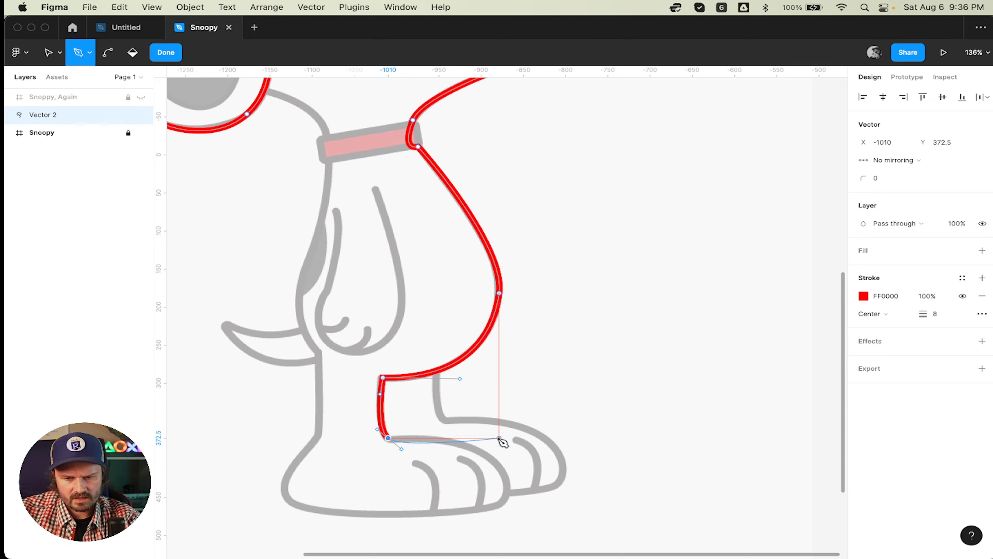
{"action": "key", "text": "super+z"}
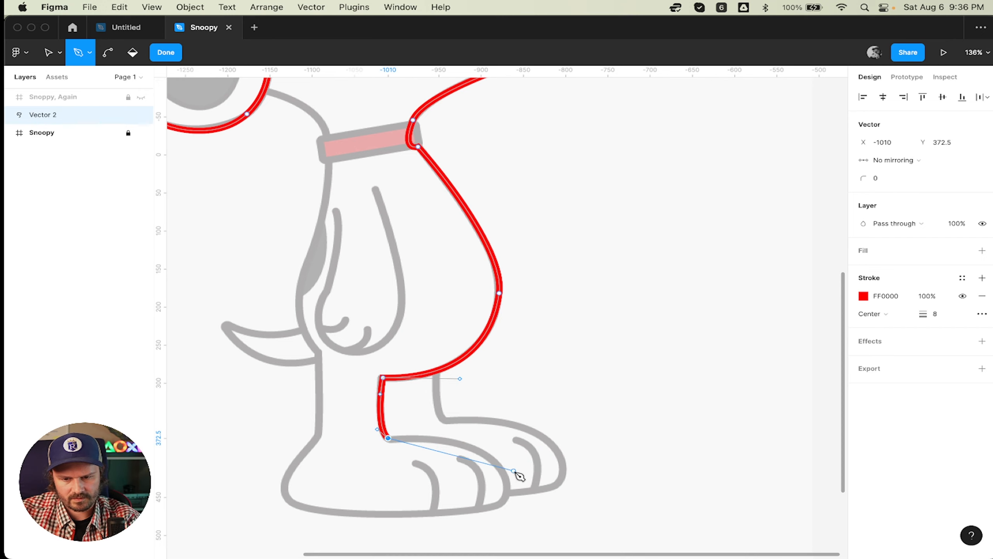
- Trace the near foot around the toes, through the sole at X -914.5, Y 467 and heel at X -1123, Y 457, up to the ankle
{"action": "left_click", "coordinate": [499, 466]}
{"action": "left_click_drag", "start_coordinate": [499, 467], "coordinate": [438, 514]}
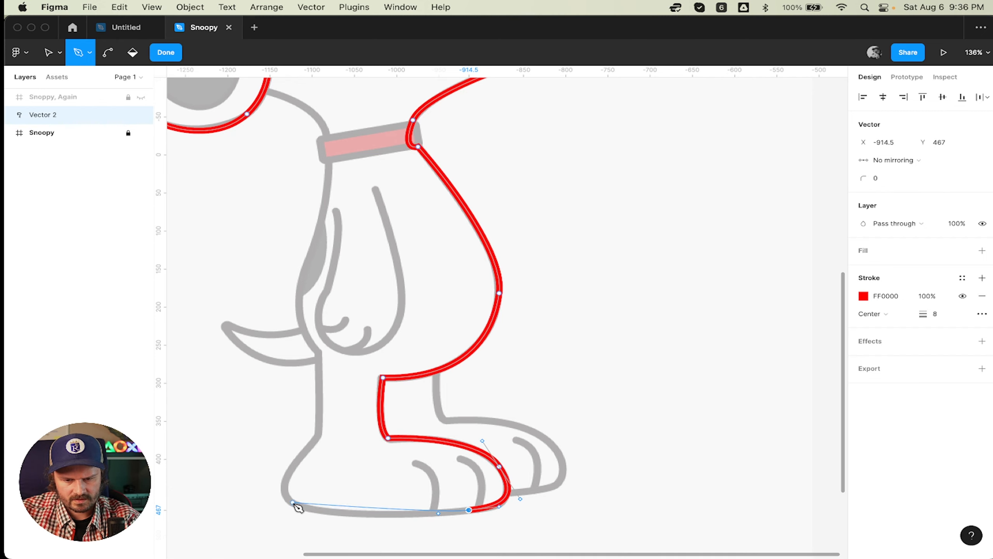
{"action": "left_click_drag", "start_coordinate": [293, 503], "coordinate": [250, 487]}
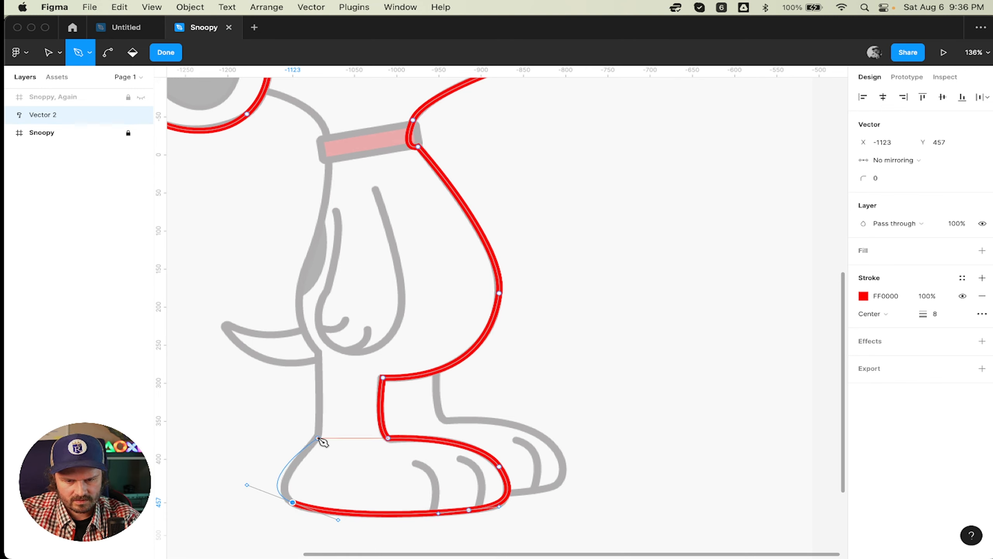
{"action": "left_click_drag", "start_coordinate": [318, 438], "coordinate": [344, 432]}
{"action": "key", "text": "super+z"}
- Fit the heel curve by shortening the heel point's back handle and moving the ankle handle to about X -1116.5, Y 389.5
{"action": "key", "text": "v"}
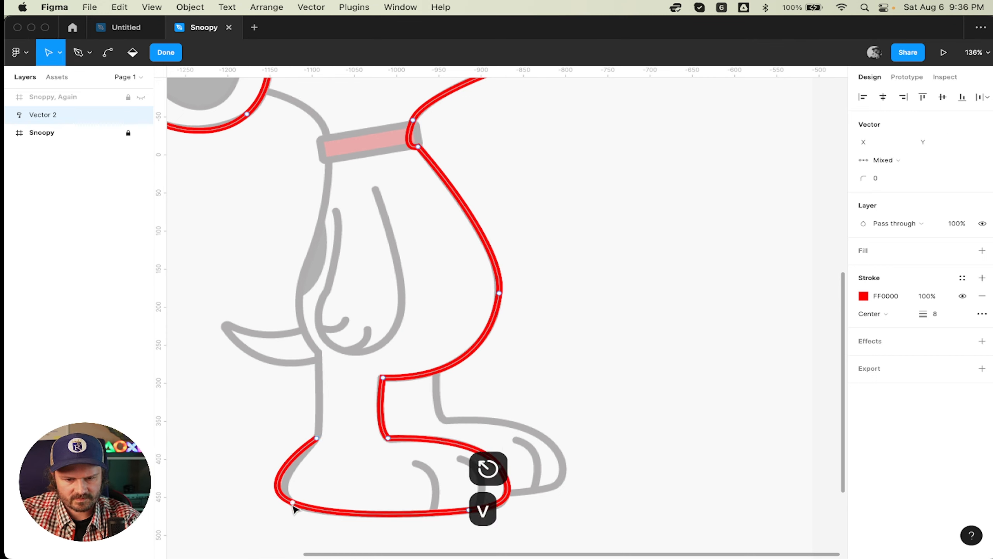
{"action": "left_click", "coordinate": [293, 502]}
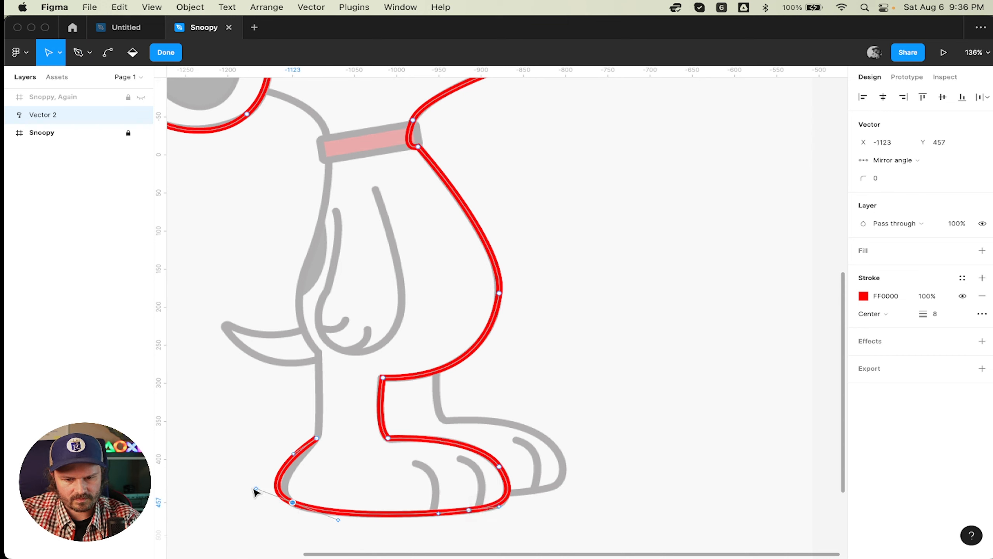
{"action": "left_click_drag", "start_coordinate": [256, 490], "coordinate": [272, 495]}
{"action": "left_click_drag", "start_coordinate": [297, 452], "coordinate": [300, 454]}
- Continue the path from the ankle straight up the leg's back to X -1094.5, Y 261.5 and curve along the back to about X -1109, Y 150
{"action": "key", "text": "p"}
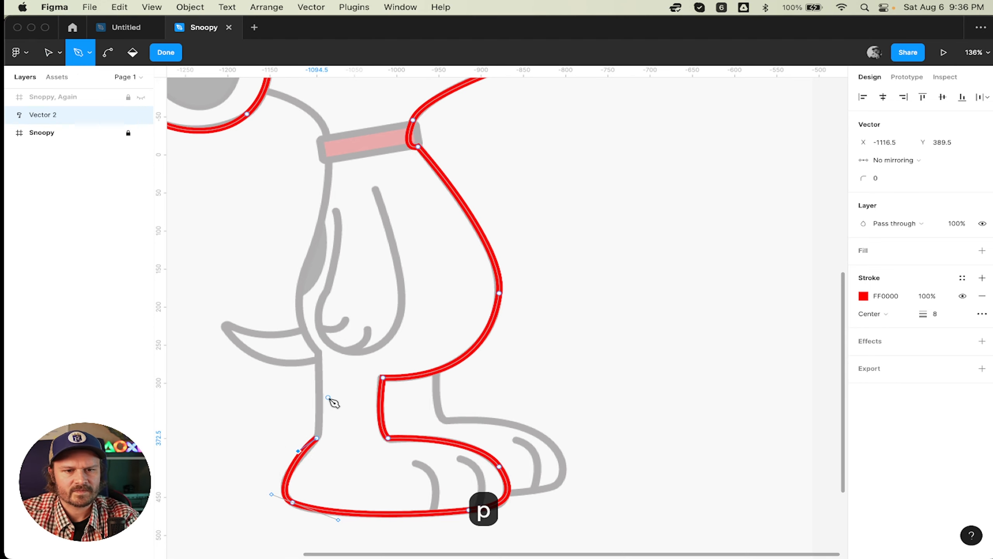
{"action": "left_click", "coordinate": [316, 437]}
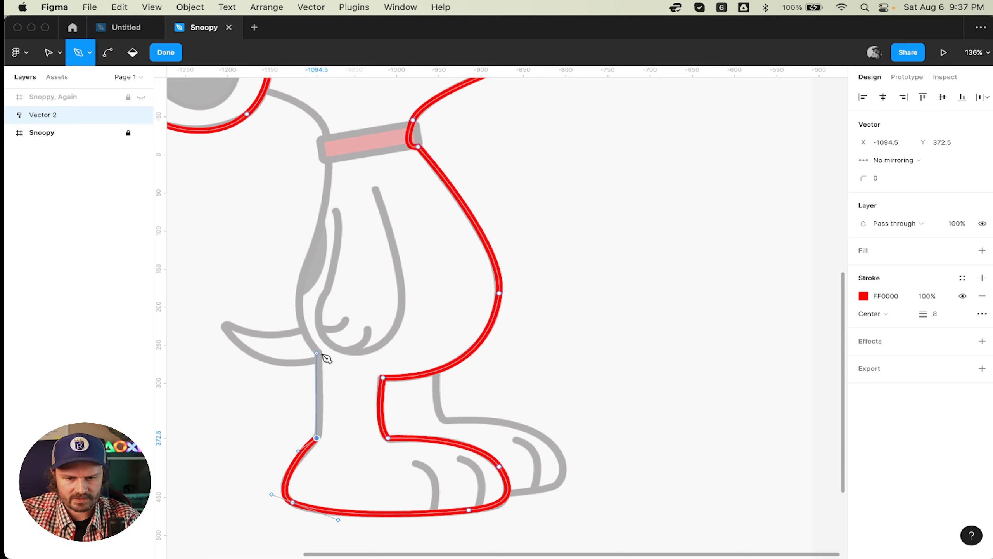
{"action": "left_click", "coordinate": [316, 353]}
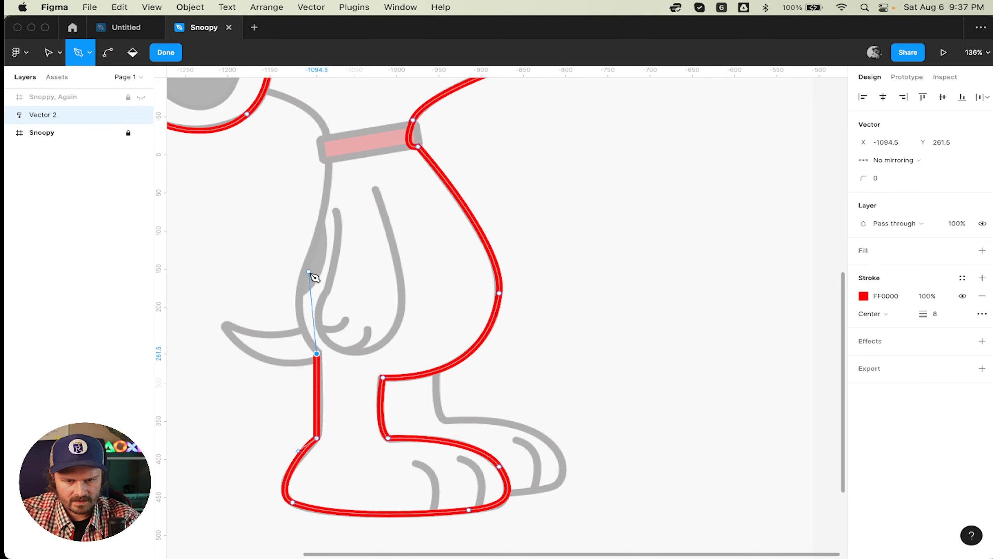
{"action": "left_click_drag", "start_coordinate": [305, 269], "coordinate": [327, 222]}
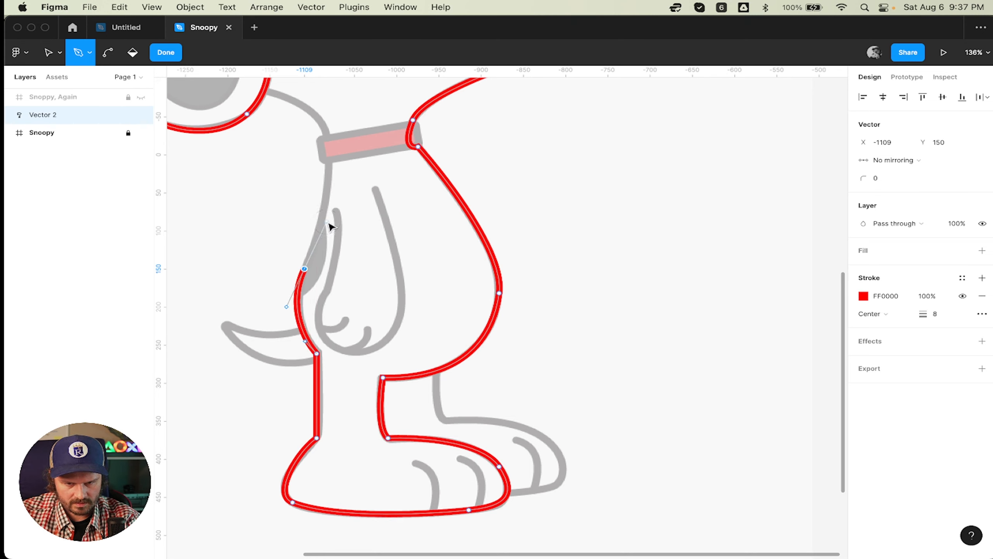
- Curve the path up the back to a neck point at X -1086.5, Y -40.5 and join it to the ear outline at about X -1155.5, Y -90.5
{"action": "left_click_drag", "start_coordinate": [323, 124], "coordinate": [314, 101]}
{"action": "scroll", "coordinate": [289, 133], "scroll_direction": "up", "scroll_amount": 5}
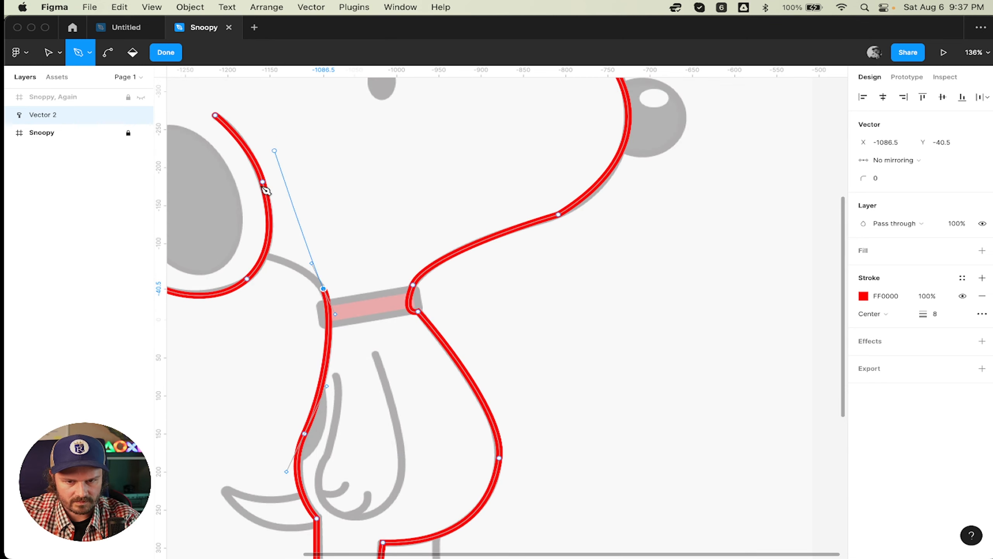
{"action": "left_click", "coordinate": [265, 251]}
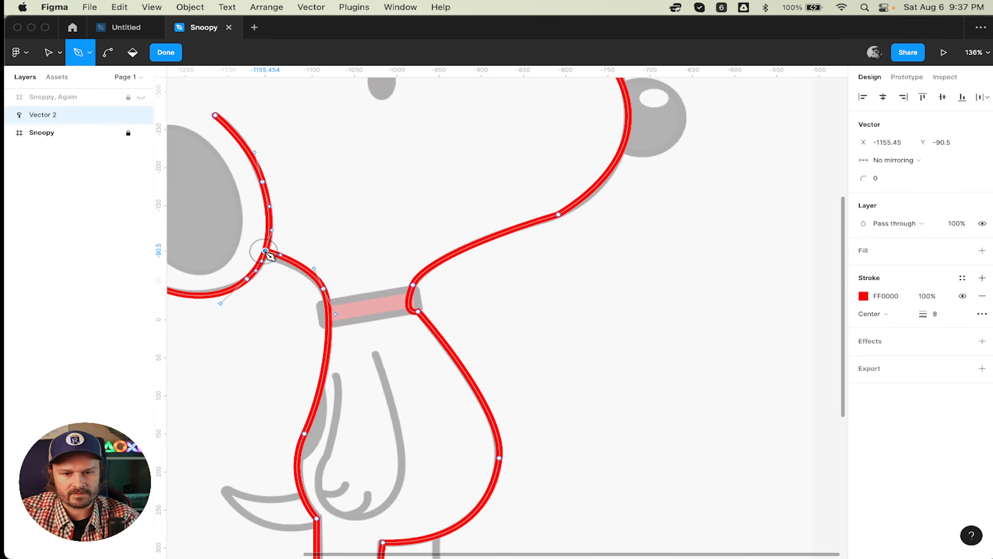
- Move the ear and neck junction point to X -1156, Y -84.5 and the neck curve point to X -1087, Y -38
{"action": "scroll", "coordinate": [524, 281], "scroll_direction": "left", "scroll_amount": 5}
{"action": "scroll", "coordinate": [526, 284], "scroll_direction": "right", "scroll_amount": 5}
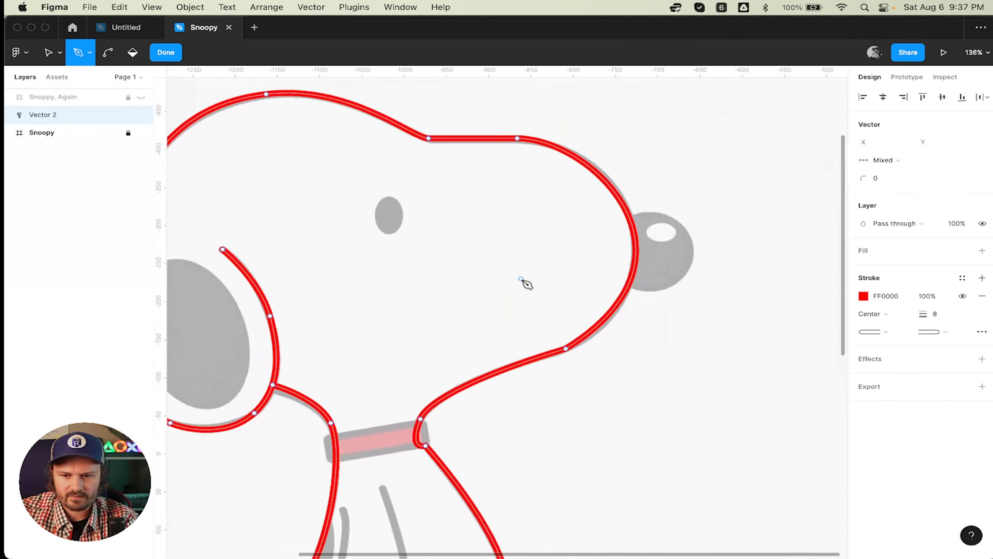
{"action": "scroll", "coordinate": [526, 285], "scroll_direction": "down", "scroll_amount": 6}
{"action": "scroll", "coordinate": [526, 284], "scroll_direction": "up", "scroll_amount": 4}
{"action": "scroll", "coordinate": [526, 284], "scroll_direction": "right", "scroll_amount": 1}
{"action": "scroll", "coordinate": [527, 284], "scroll_direction": "up", "scroll_amount": 1}
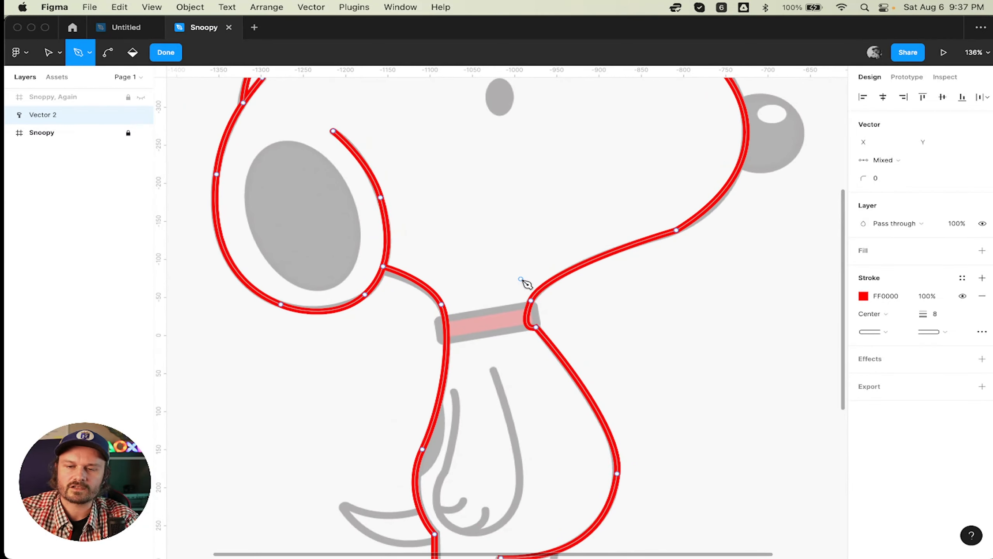
{"action": "scroll", "coordinate": [368, 260], "scroll_direction": "up", "scroll_amount": 10}
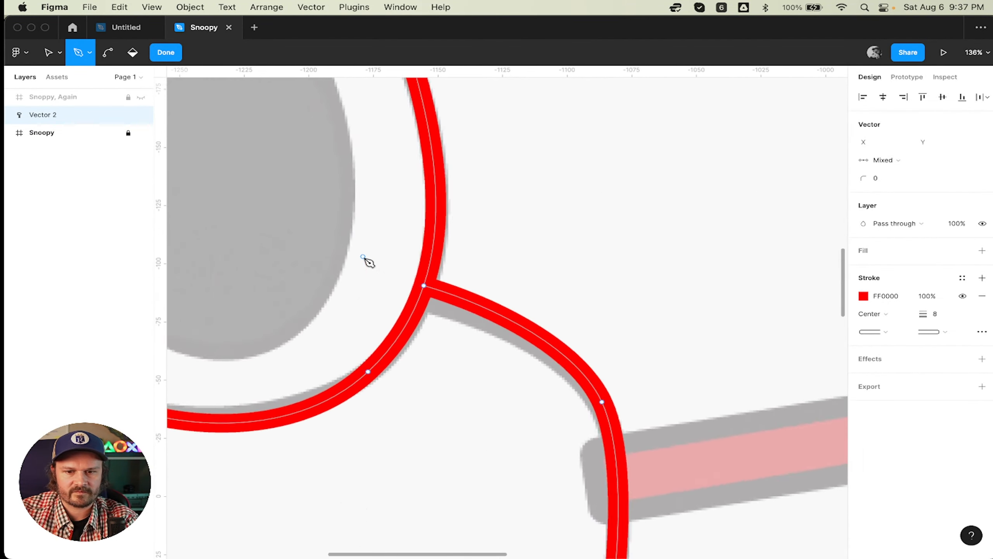
{"action": "scroll", "coordinate": [368, 261], "scroll_direction": "down", "scroll_amount": 5}
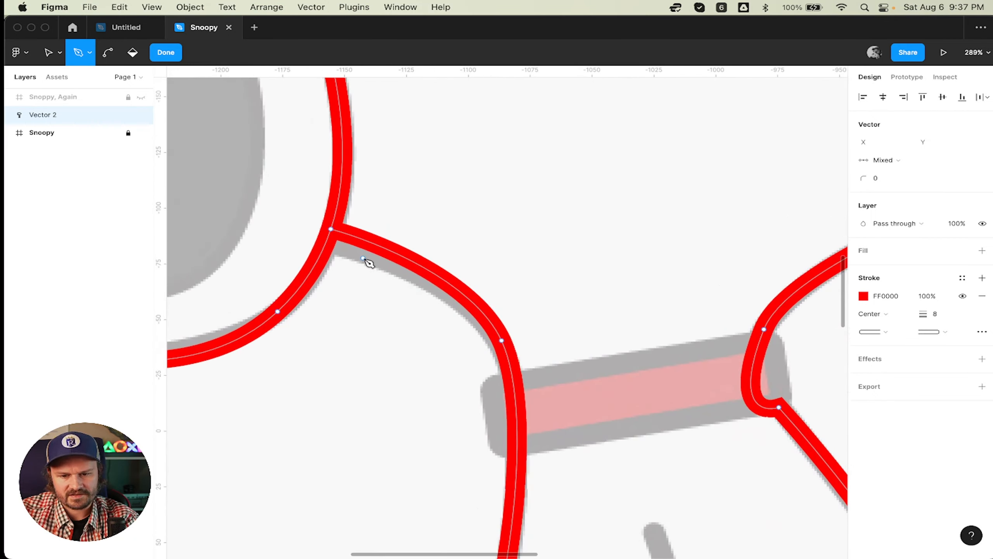
{"action": "key", "text": "v"}
{"action": "left_click", "coordinate": [331, 229]}
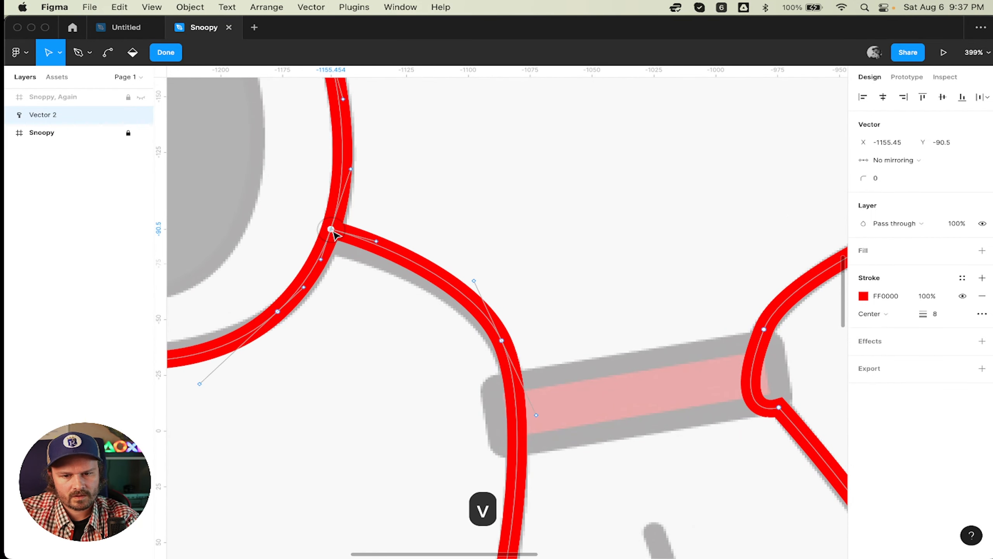
{"action": "left_click_drag", "start_coordinate": [331, 229], "coordinate": [330, 244]}
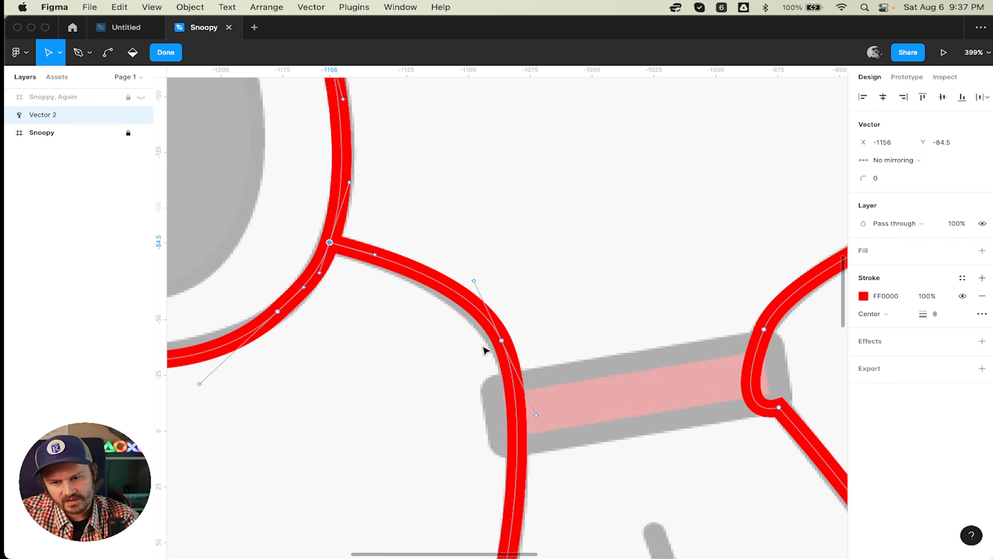
{"action": "left_click", "coordinate": [502, 341]}
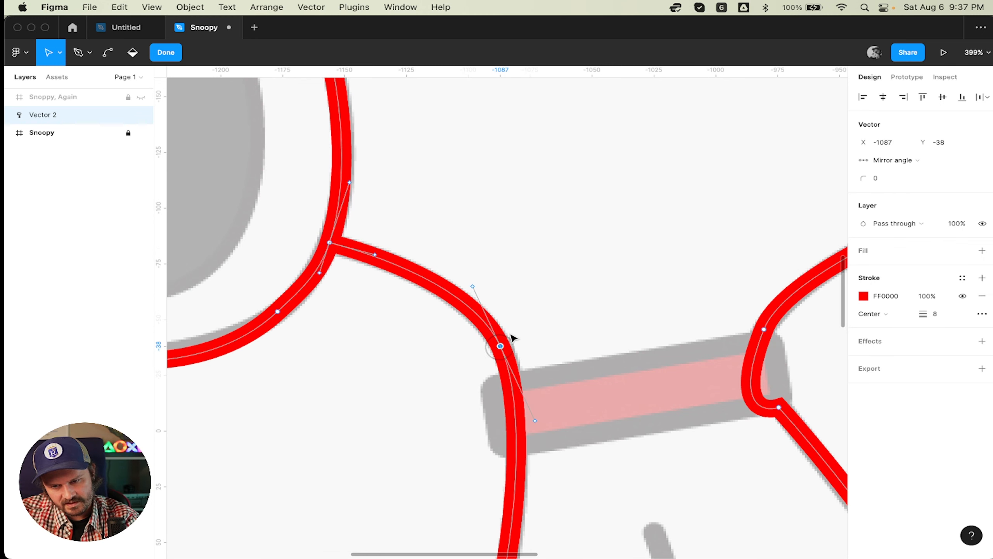
- Straighten the leg's back by moving its upper corner to X -1092, Y 261 and the ankle point to X -1092, Y 370
{"action": "scroll", "coordinate": [509, 337], "scroll_direction": "down", "scroll_amount": 5}
{"action": "scroll", "coordinate": [523, 311], "scroll_direction": "down", "scroll_amount": 10}
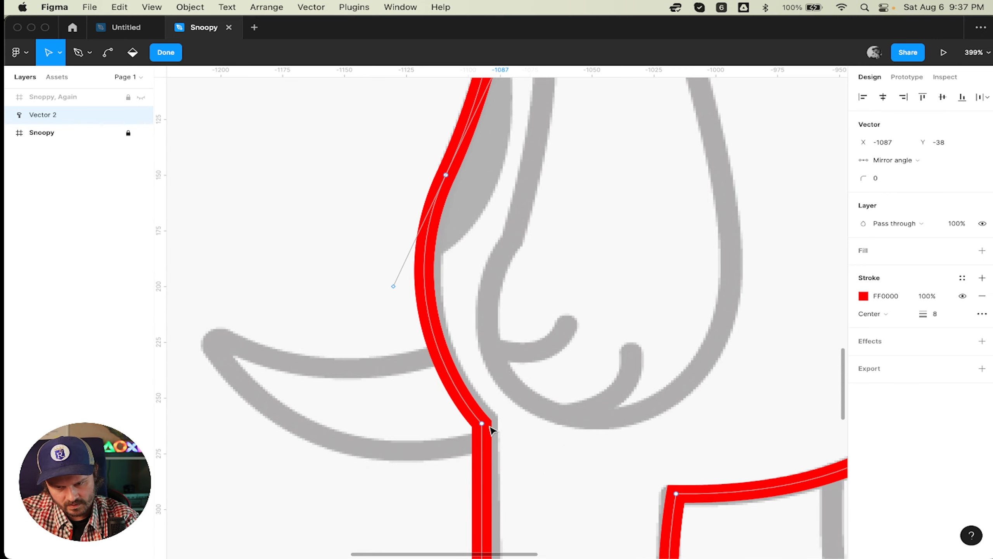
{"action": "left_click", "coordinate": [482, 424]}
{"action": "left_click_drag", "start_coordinate": [483, 424], "coordinate": [488, 422]}
{"action": "scroll", "coordinate": [494, 404], "scroll_direction": "down", "scroll_amount": 7}
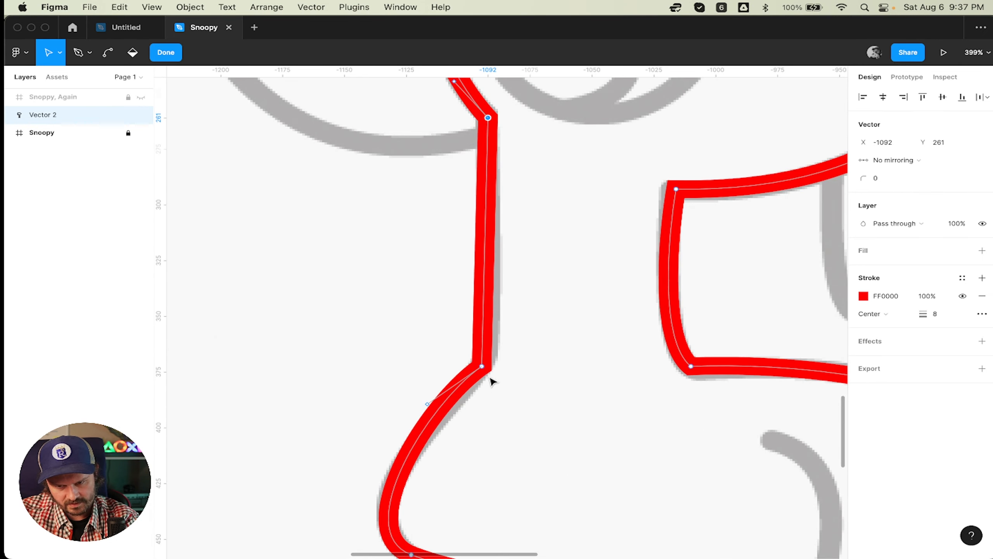
{"action": "left_click_drag", "start_coordinate": [484, 368], "coordinate": [491, 363]}
- Refit the heel curve by moving the ankle handle to X -1112, Y 391 and the heel point's back handle to X -1151.5, Y 443
{"action": "scroll", "coordinate": [484, 368], "scroll_direction": "down", "scroll_amount": 1}
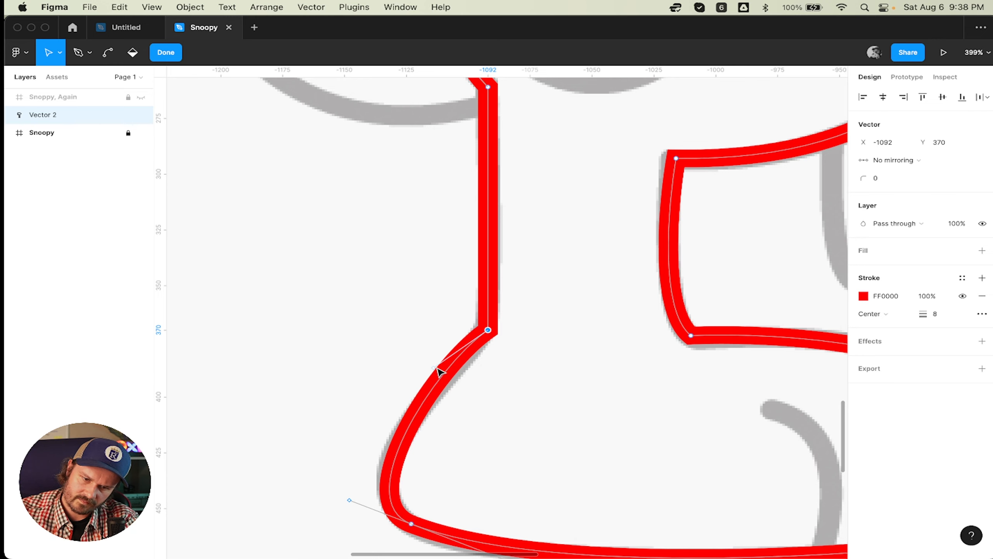
{"action": "left_click_drag", "start_coordinate": [435, 368], "coordinate": [440, 377]}
{"action": "scroll", "coordinate": [441, 388], "scroll_direction": "down", "scroll_amount": 1}
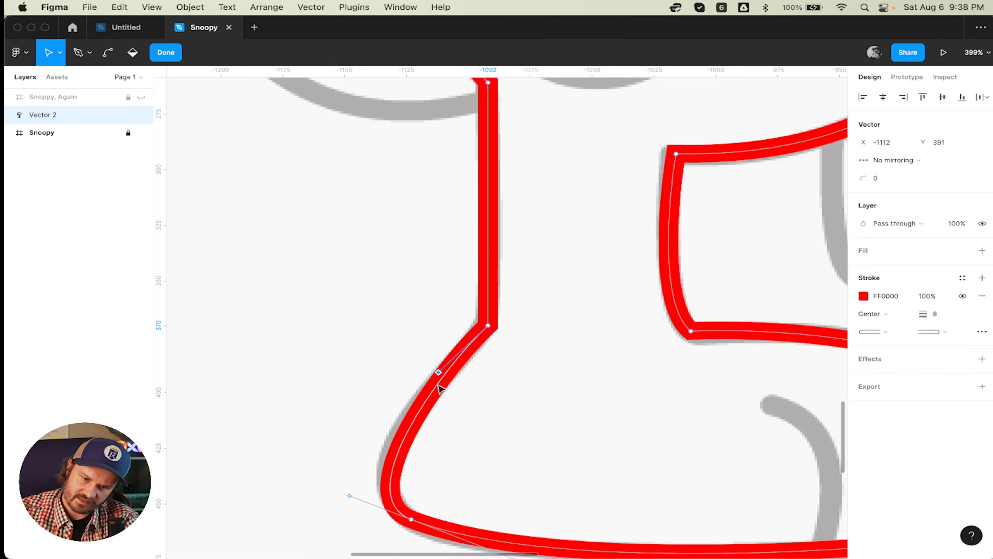
{"action": "scroll", "coordinate": [441, 388], "scroll_direction": "down", "scroll_amount": 3}
{"action": "left_click_drag", "start_coordinate": [348, 404], "coordinate": [343, 397]}
- Fit the toe curve by adjusting the sole point's front handle, the toe handle to X -854, Y 456, and the sole point to X -914, Y 467.5
{"action": "scroll", "coordinate": [387, 350], "scroll_direction": "down", "scroll_amount": 3}
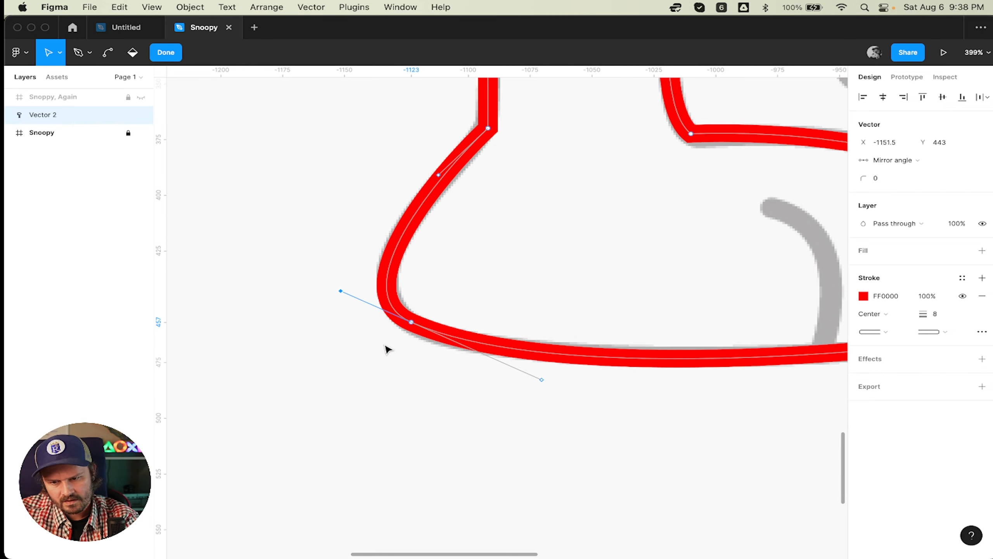
{"action": "scroll", "coordinate": [388, 350], "scroll_direction": "right", "scroll_amount": 10}
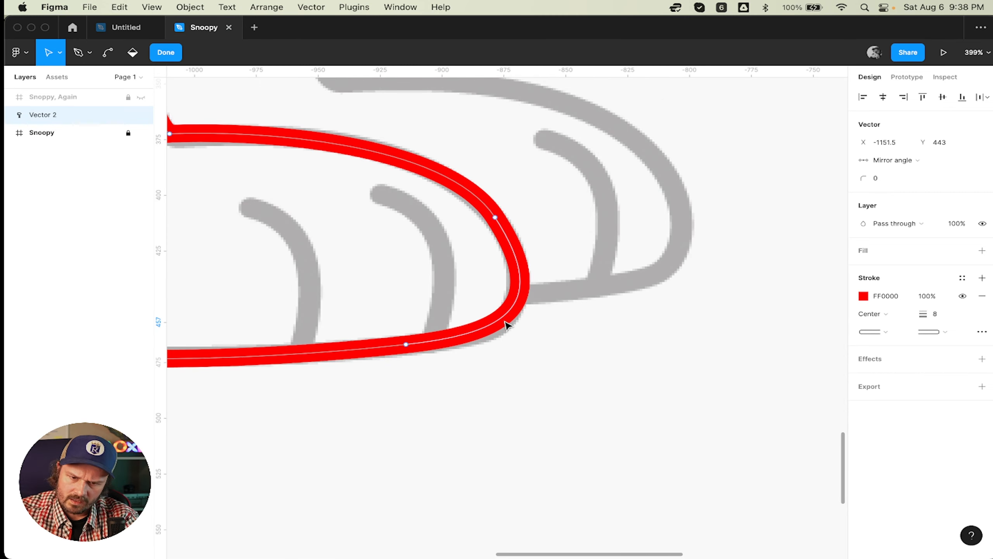
{"action": "left_click", "coordinate": [506, 324]}
{"action": "mouse_move", "coordinate": [495, 336]}
{"action": "left_mouse_down"}
{"action": "mouse_move", "coordinate": [505, 332]}
{"action": "mouse_move", "coordinate": [494, 337]}
{"action": "mouse_move", "coordinate": [502, 341]}
{"action": "left_mouse_up"}
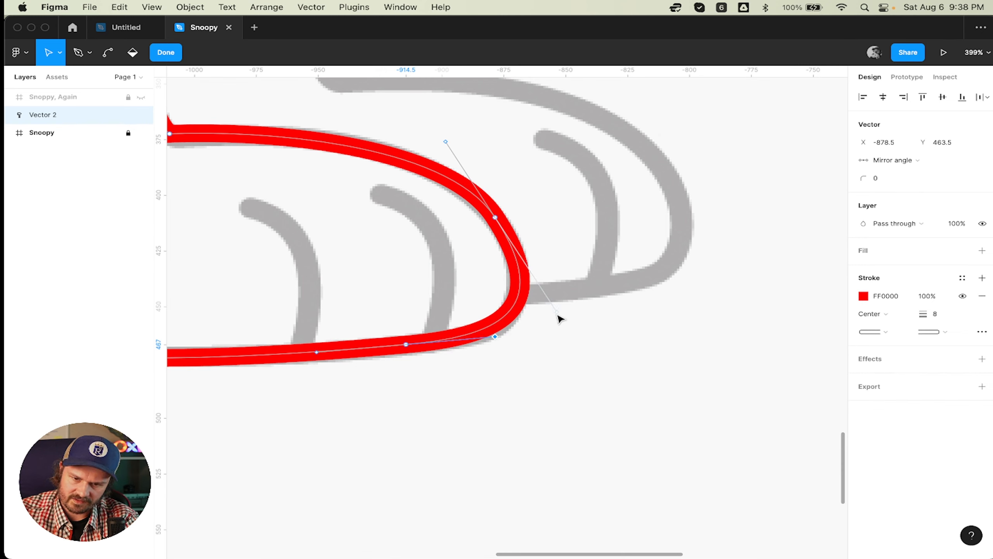
{"action": "left_click_drag", "start_coordinate": [556, 313], "coordinate": [557, 322]}
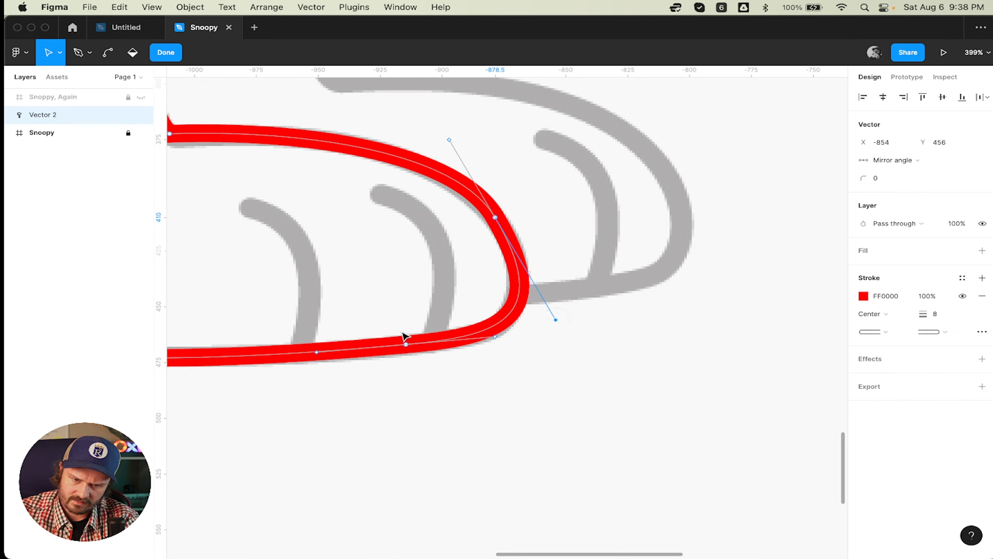
{"action": "left_click", "coordinate": [406, 344]}
{"action": "left_click_drag", "start_coordinate": [407, 345], "coordinate": [408, 346]}
- Smooth the point under the snout by moving its front handle to X -730, Y -163.25, in line with the opposite handle
{"action": "scroll", "coordinate": [396, 344], "scroll_direction": "up", "scroll_amount": 6}
{"action": "scroll", "coordinate": [395, 344], "scroll_direction": "up", "scroll_amount": 20}
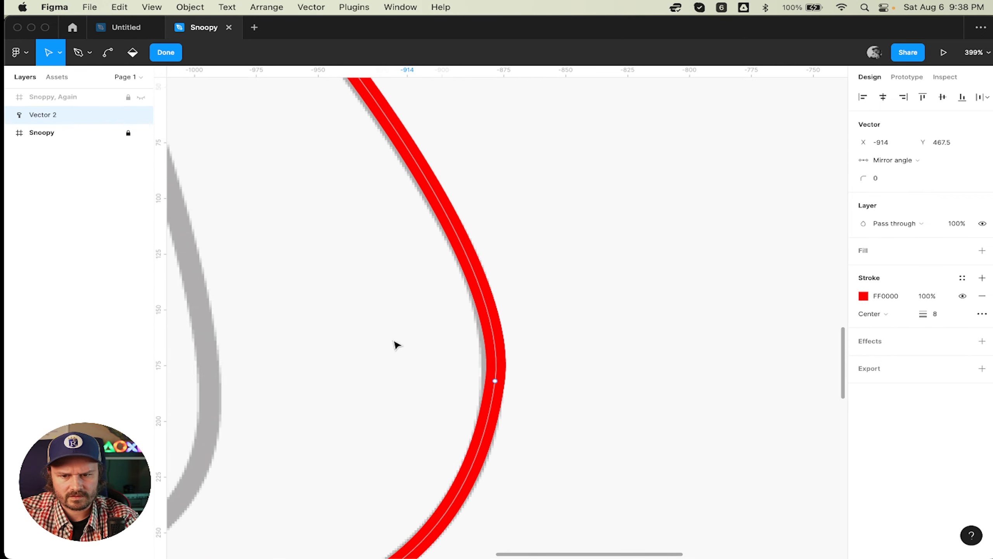
{"action": "scroll", "coordinate": [396, 344], "scroll_direction": "up", "scroll_amount": 4}
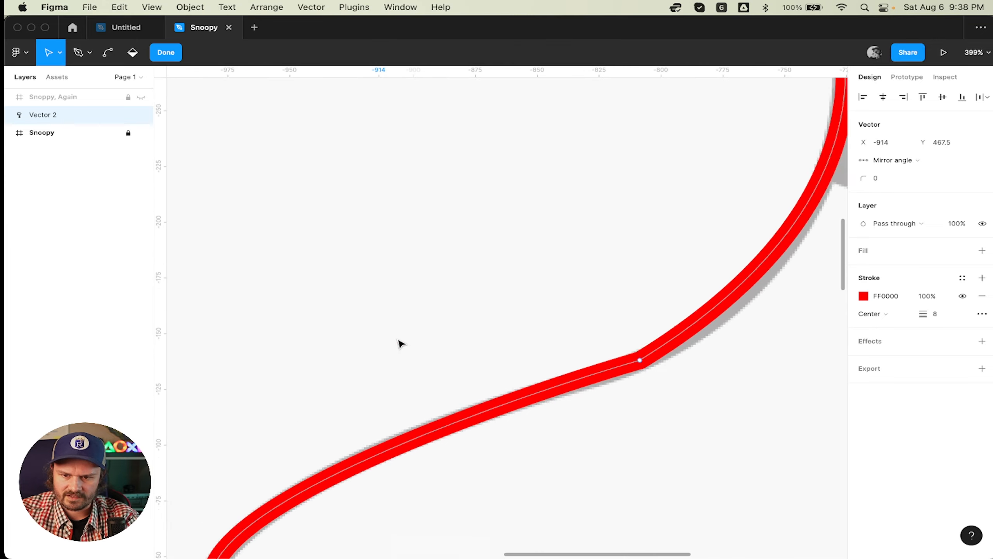
{"action": "scroll", "coordinate": [399, 341], "scroll_direction": "right", "scroll_amount": 6}
{"action": "left_click", "coordinate": [408, 301]}
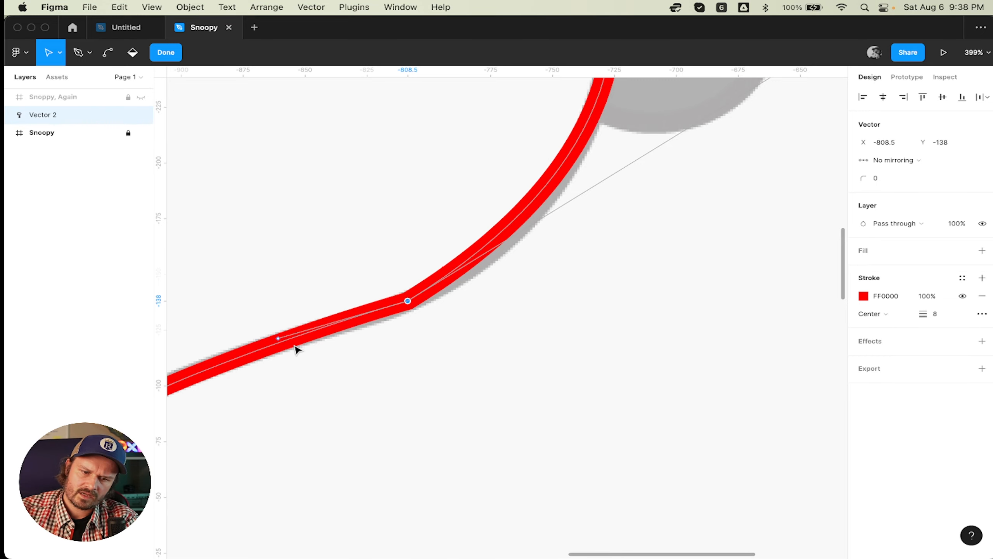
{"action": "scroll", "coordinate": [549, 296], "scroll_direction": "down", "scroll_amount": 5}
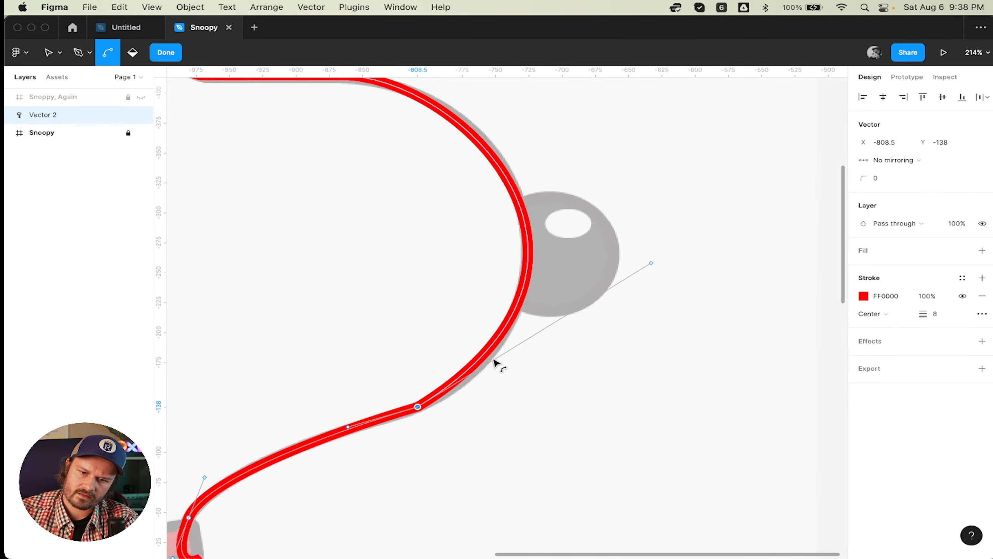
{"action": "left_click", "coordinate": [651, 263]}
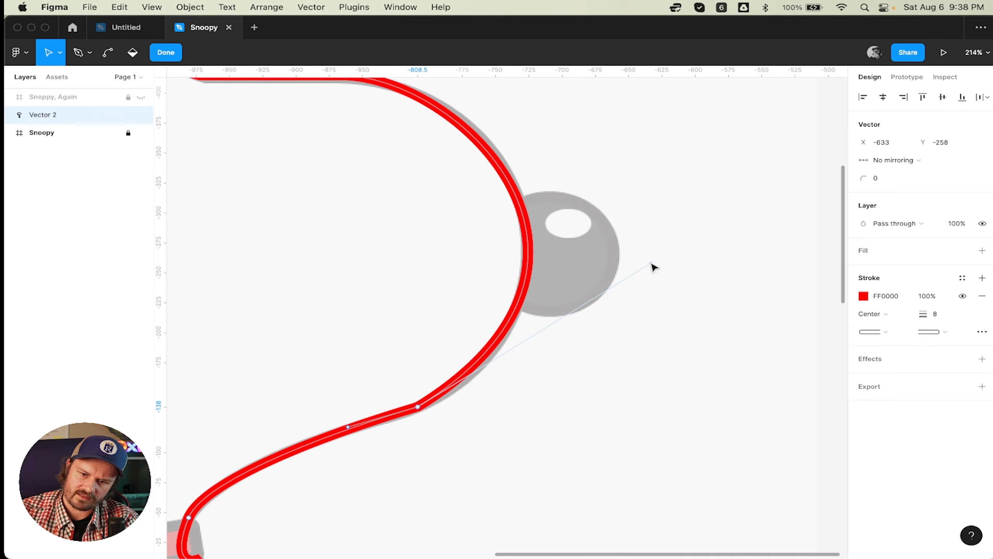
{"action": "mouse_move", "coordinate": [651, 265]}
{"action": "left_mouse_down"}
{"action": "mouse_move", "coordinate": [677, 304]}
{"action": "mouse_move", "coordinate": [659, 313]}
{"action": "mouse_move", "coordinate": [637, 302]}
{"action": "mouse_move", "coordinate": [657, 258]}
{"action": "mouse_move", "coordinate": [669, 298]}
{"action": "mouse_move", "coordinate": [481, 397]}
{"action": "mouse_move", "coordinate": [515, 391]}
{"action": "mouse_move", "coordinate": [519, 360]}
{"action": "mouse_move", "coordinate": [525, 381]}
{"action": "left_mouse_up"}
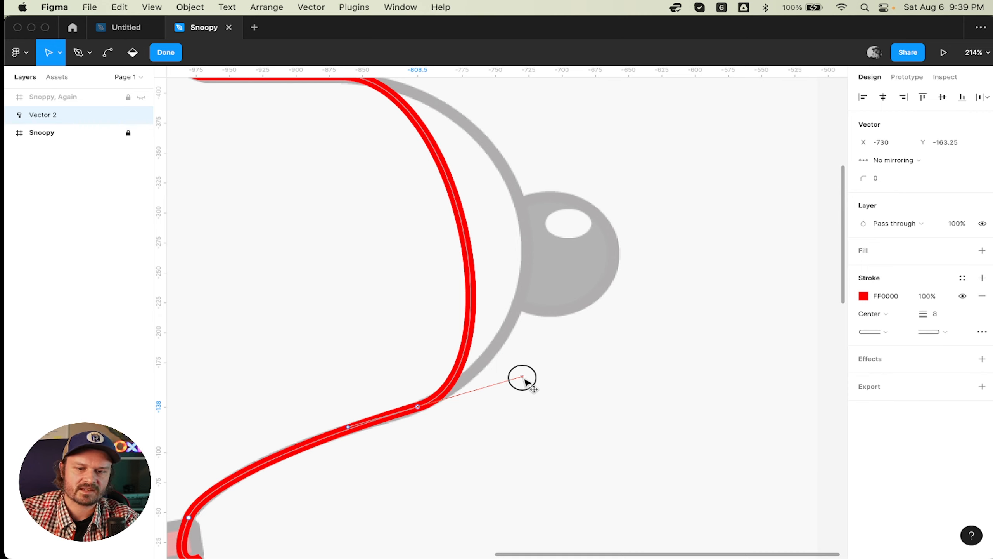
{"action": "left_click_drag", "start_coordinate": [524, 379], "coordinate": [524, 377]}
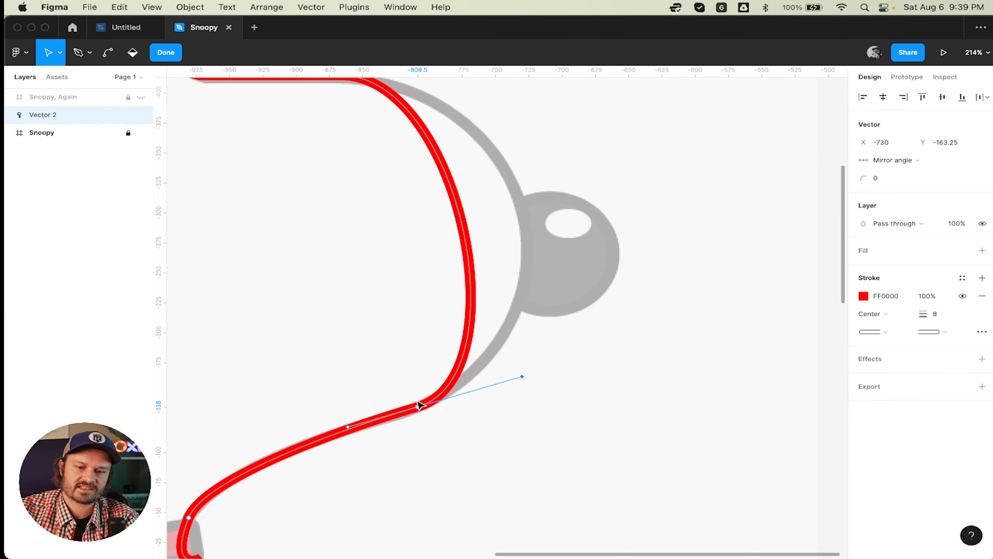
- Add a snout point, move it to X -728.5, Y -298, fit its two handles to the nose curve, and finish editing the vector
{"action": "scroll", "coordinate": [426, 412], "scroll_direction": "up", "scroll_amount": 3}
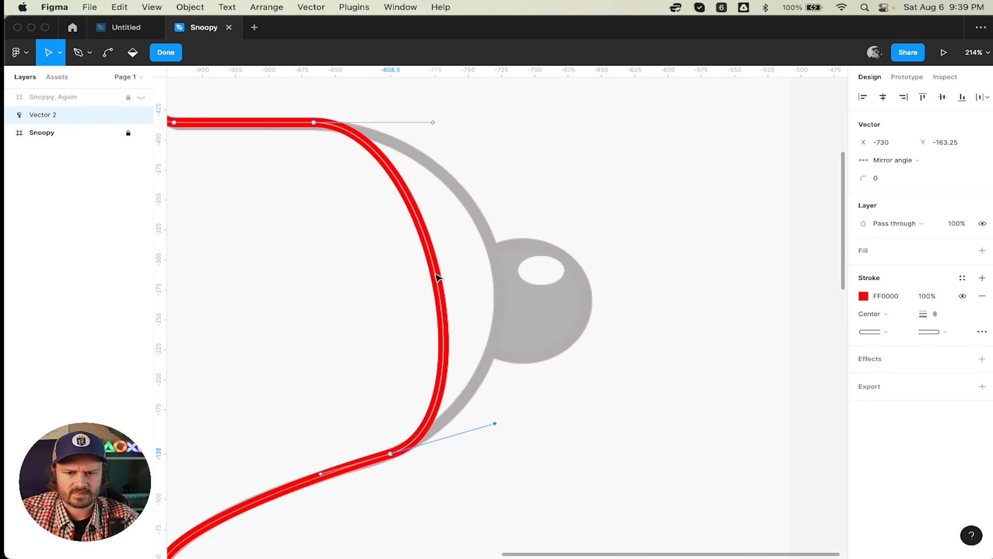
{"action": "key", "text": "p"}
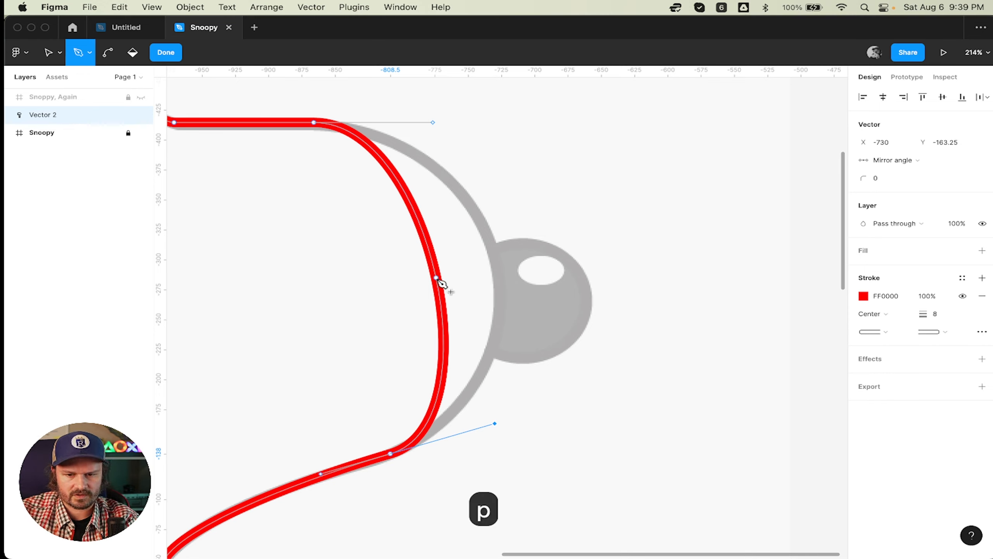
{"action": "left_click", "coordinate": [436, 278]}
{"action": "key", "text": "v"}
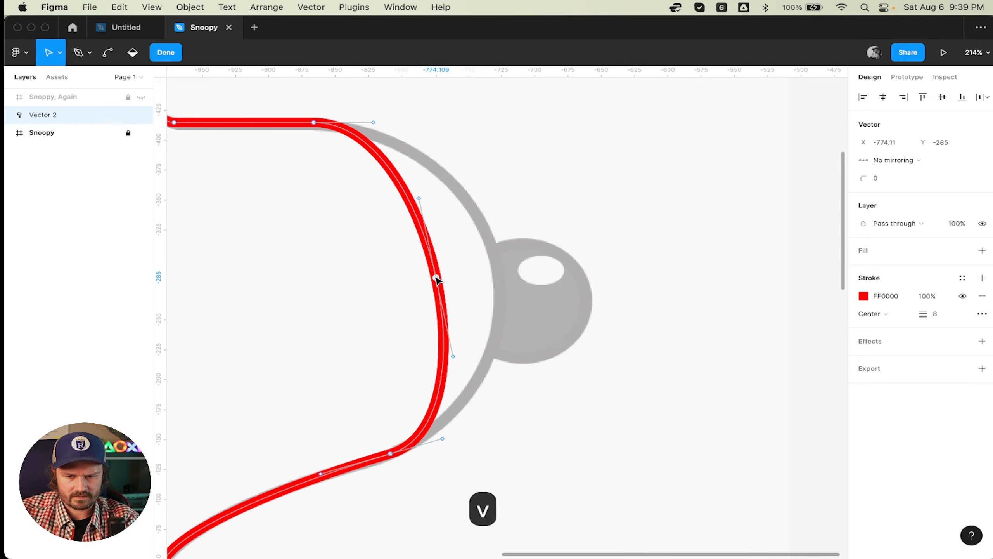
{"action": "left_click_drag", "start_coordinate": [437, 278], "coordinate": [499, 266]}
{"action": "left_click_drag", "start_coordinate": [515, 342], "coordinate": [517, 359]}
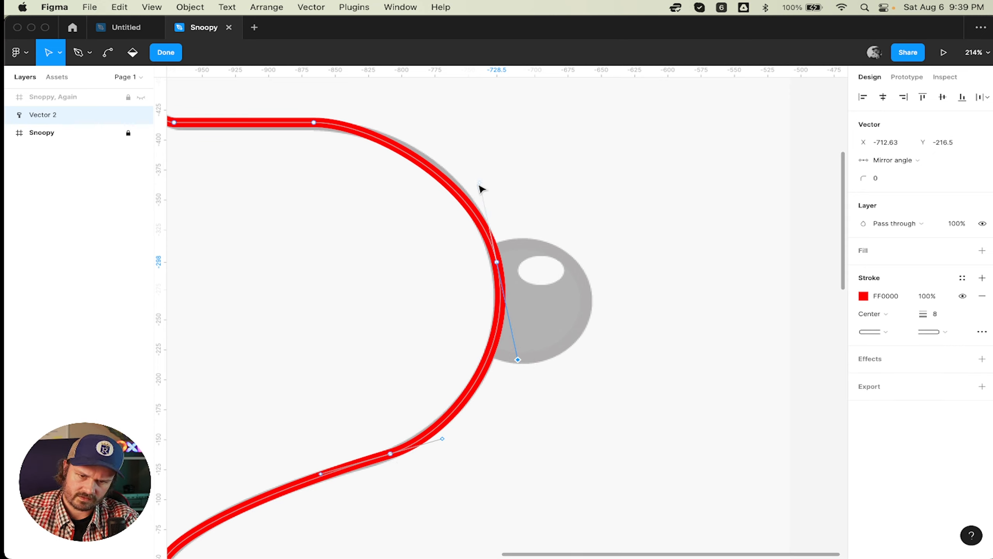
{"action": "left_click_drag", "start_coordinate": [480, 183], "coordinate": [477, 171]}
{"action": "left_click", "coordinate": [597, 356]}
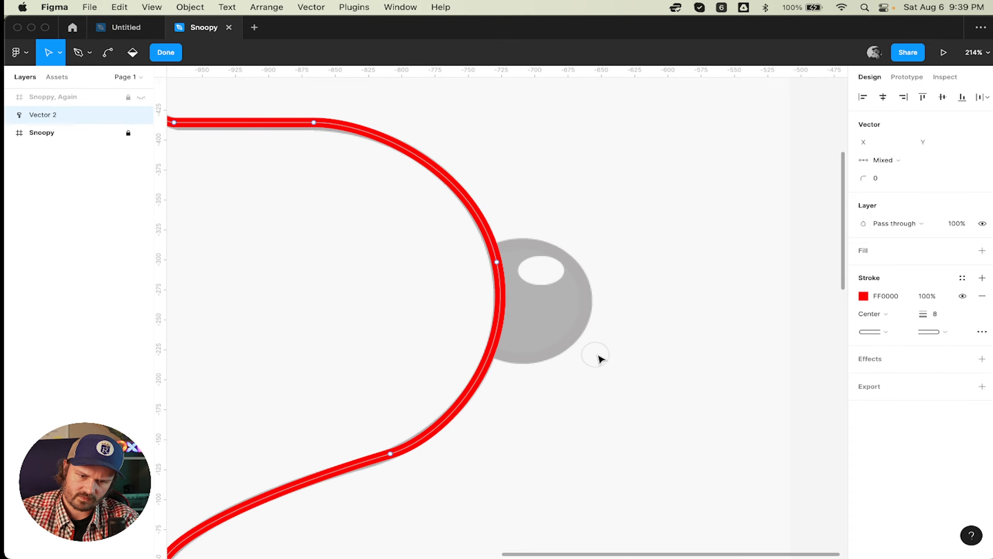
{"action": "key", "text": "Return"}
{"action": "scroll", "coordinate": [650, 359], "scroll_direction": "down", "scroll_amount": 5}
{"action": "left_click", "coordinate": [649, 359]}
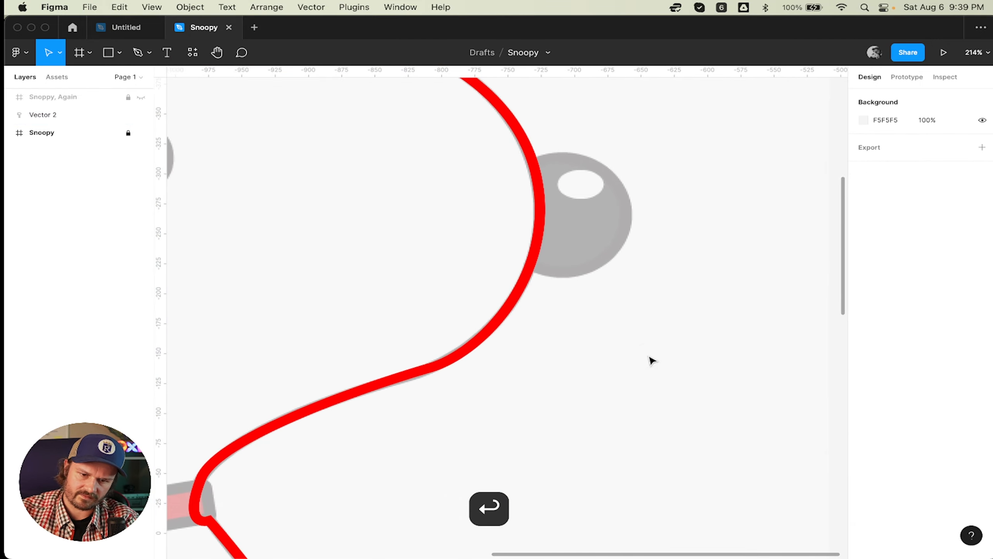
- Select the traced outline and examine how closely it follows the illustration around the snout, body and collar
{"action": "scroll", "coordinate": [649, 359], "scroll_direction": "down", "scroll_amount": 5}
{"action": "scroll", "coordinate": [650, 359], "scroll_direction": "up", "scroll_amount": 5}
{"action": "scroll", "coordinate": [650, 359], "scroll_direction": "up", "scroll_amount": 3}
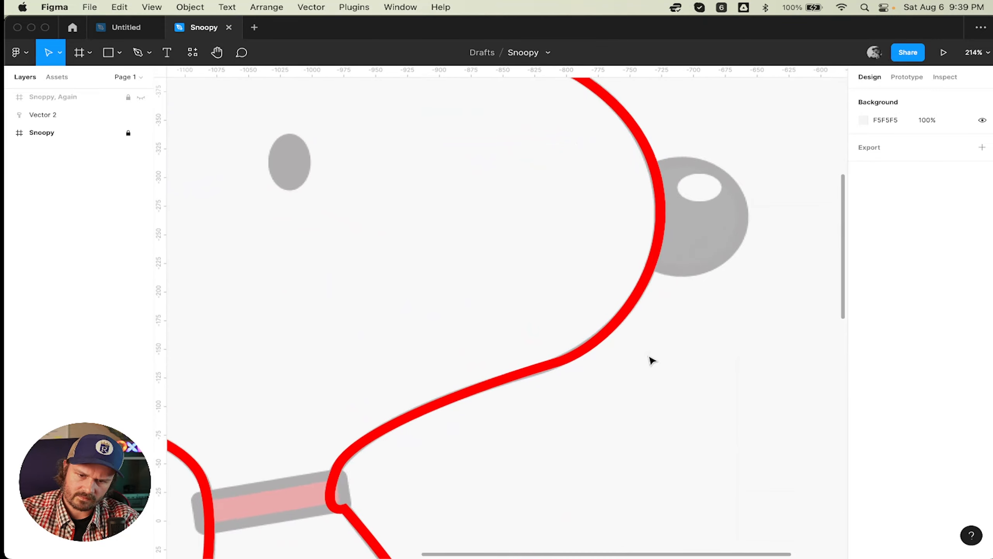
{"action": "left_click", "coordinate": [620, 330]}
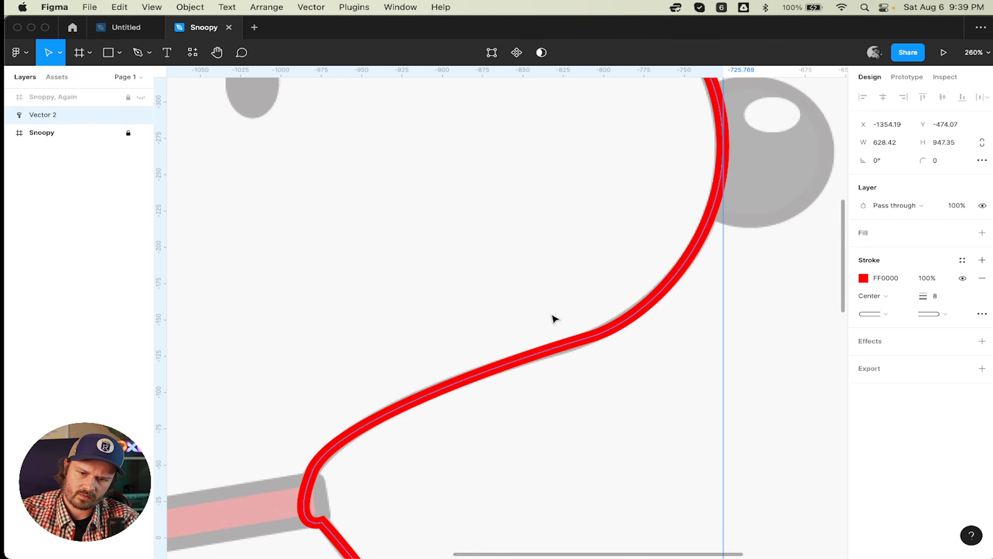
{"action": "scroll", "coordinate": [609, 351], "scroll_direction": "down", "scroll_amount": 10}
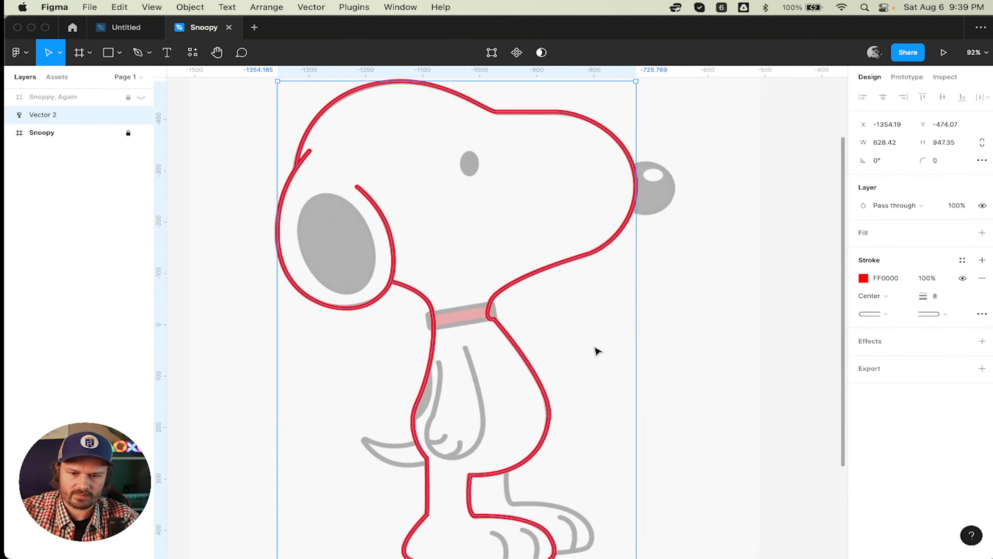
{"action": "scroll", "coordinate": [461, 316], "scroll_direction": "up", "scroll_amount": 10}
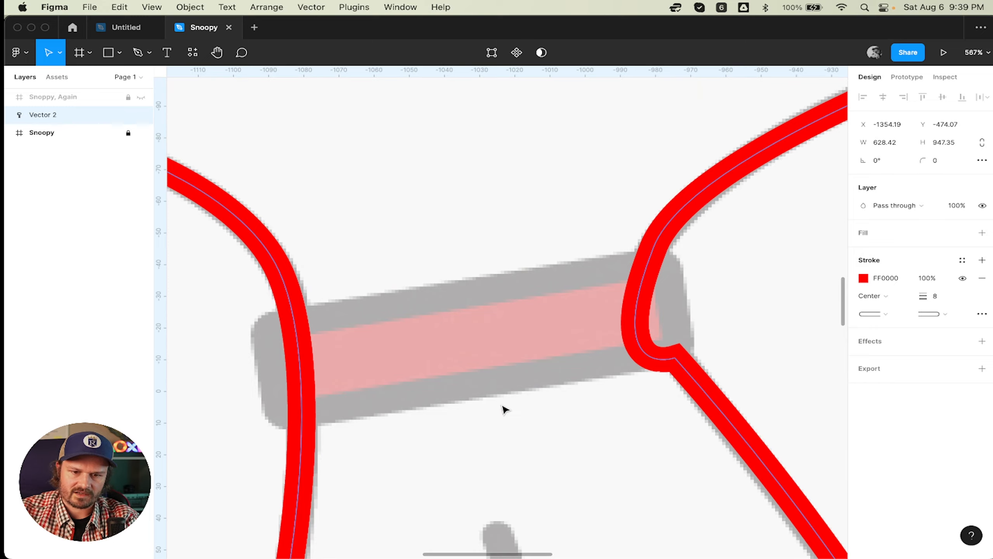
{"action": "scroll", "coordinate": [504, 409], "scroll_direction": "down", "scroll_amount": 4}
{"action": "scroll", "coordinate": [504, 409], "scroll_direction": "down", "scroll_amount": 8}
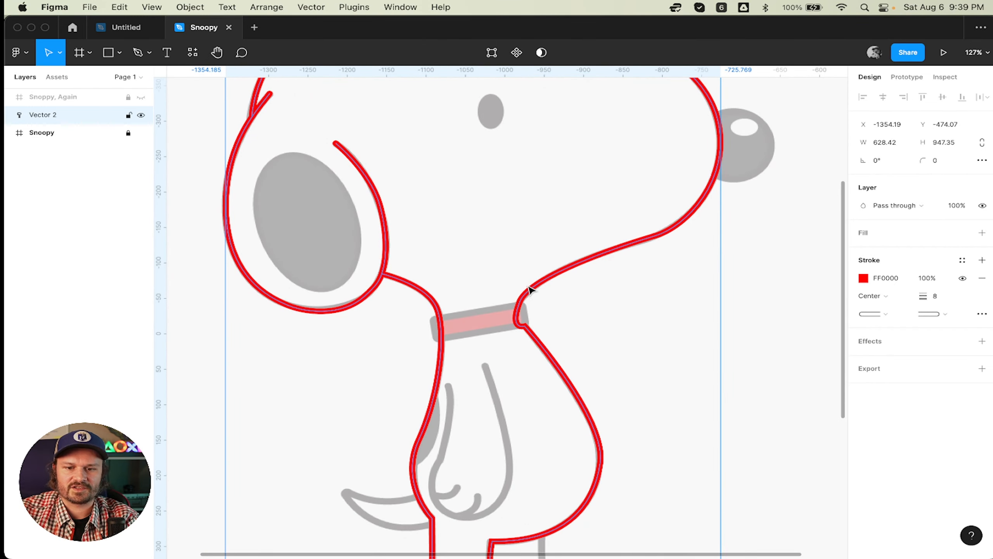
- Check the trace at the collar and feet, and open the outline for point editing with the Pen tool
{"action": "scroll", "coordinate": [516, 326], "scroll_direction": "up", "scroll_amount": 10}
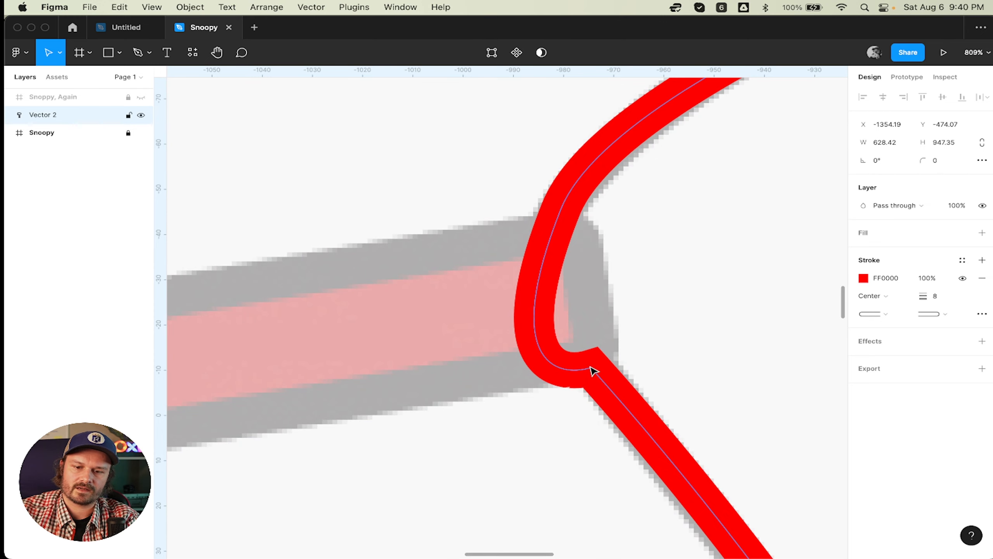
{"action": "scroll", "coordinate": [593, 371], "scroll_direction": "down", "scroll_amount": 7}
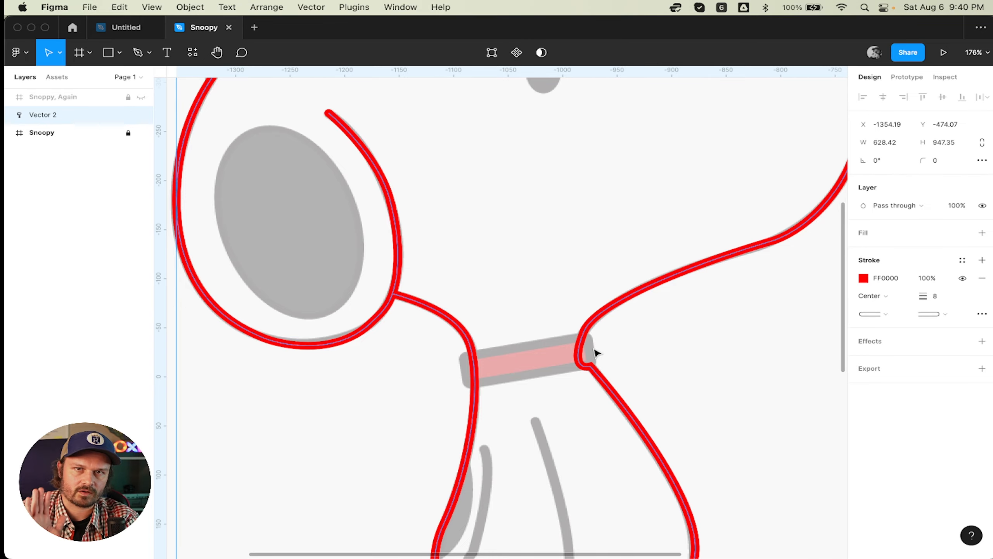
{"action": "scroll", "coordinate": [585, 399], "scroll_direction": "down", "scroll_amount": 10}
{"action": "scroll", "coordinate": [586, 399], "scroll_direction": "right", "scroll_amount": 4}
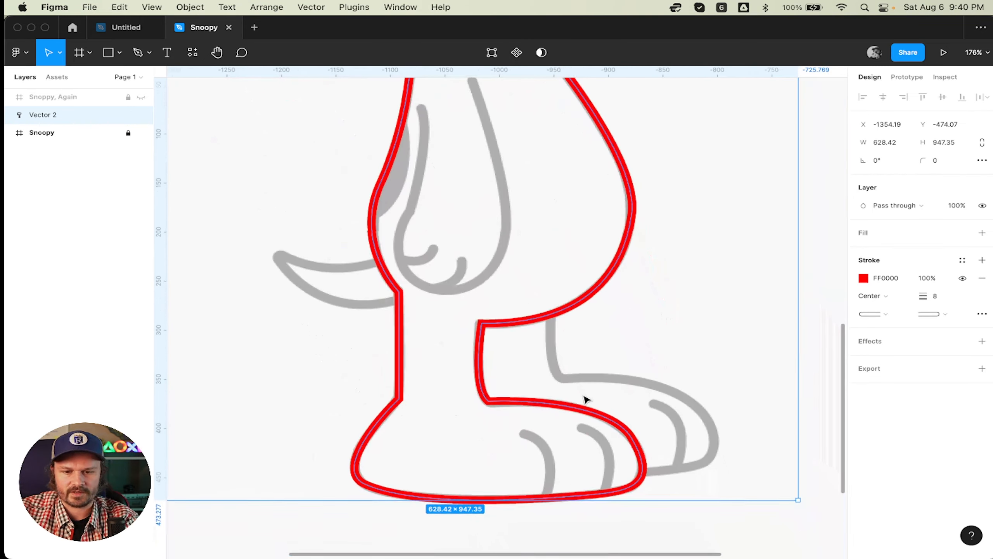
{"action": "key", "text": "p"}
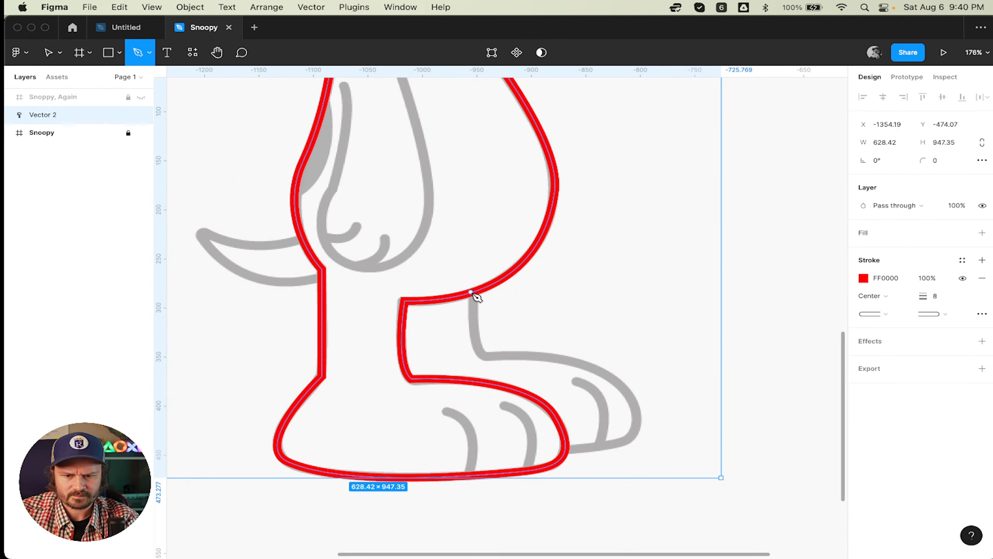
{"action": "key", "text": "Return"}
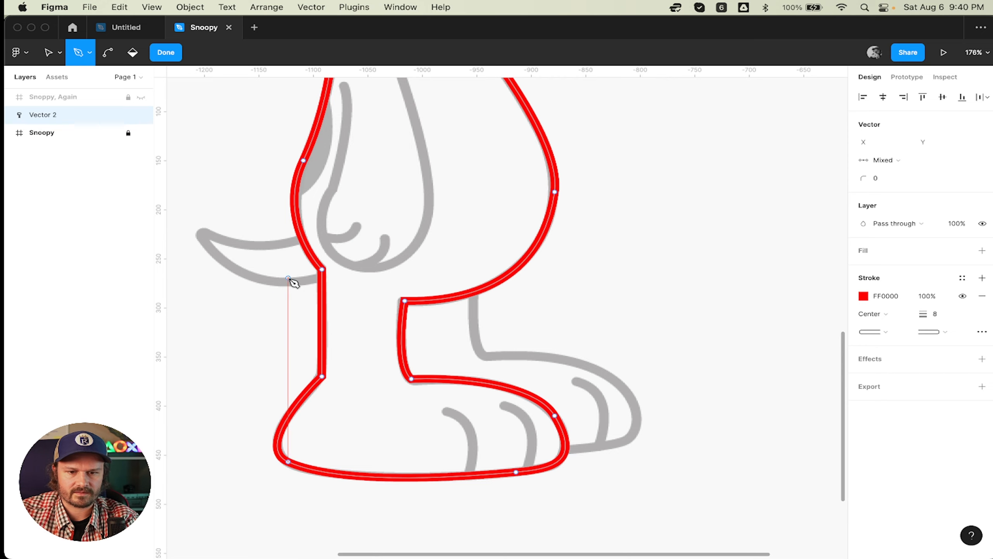
- Examine the outline's points across the head, body and feet to find where the back foot branches off
{"action": "scroll", "coordinate": [371, 250], "scroll_direction": "up", "scroll_amount": 4}
{"action": "scroll", "coordinate": [526, 333], "scroll_direction": "down", "scroll_amount": 5}
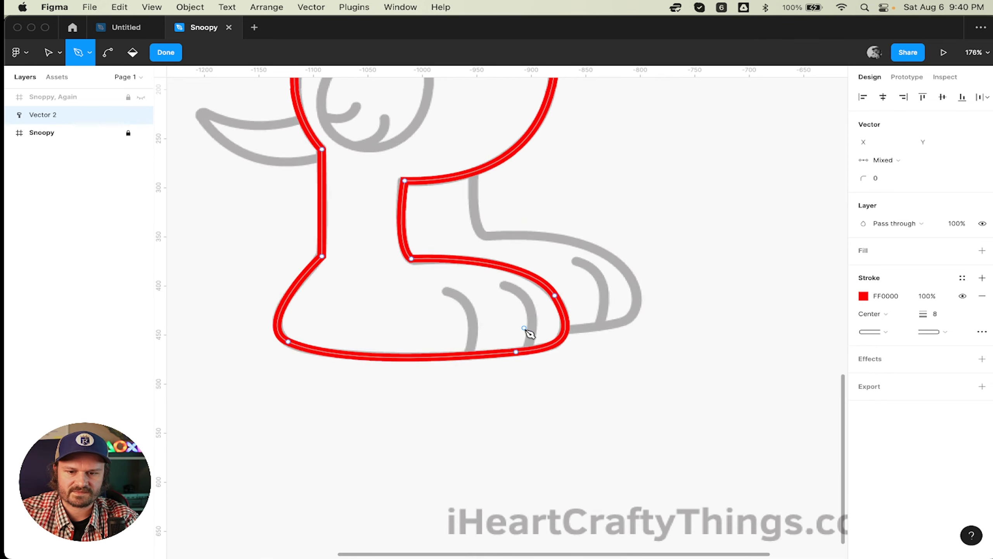
{"action": "scroll", "coordinate": [526, 321], "scroll_direction": "up", "scroll_amount": 18}
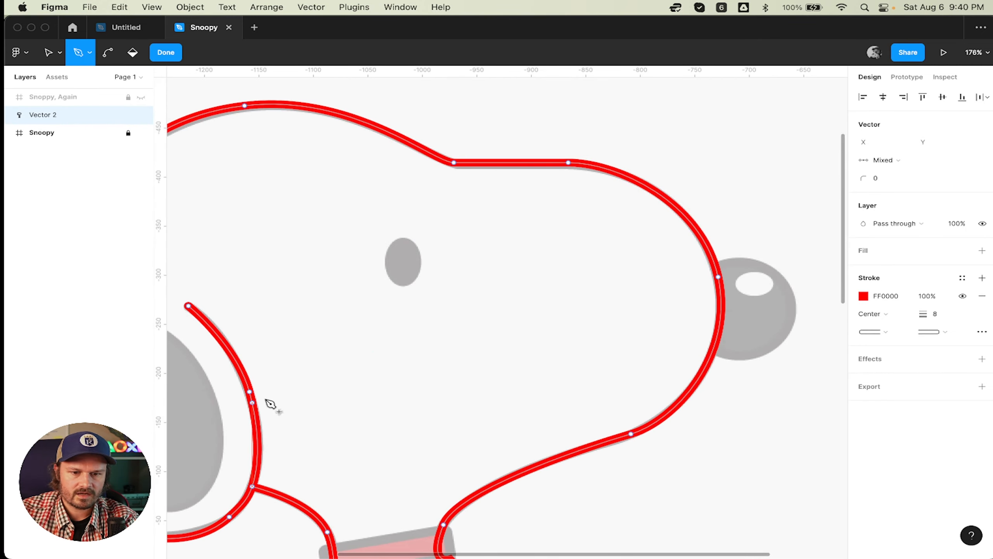
{"action": "scroll", "coordinate": [510, 395], "scroll_direction": "left", "scroll_amount": 3}
{"action": "scroll", "coordinate": [743, 351], "scroll_direction": "down", "scroll_amount": 4}
{"action": "scroll", "coordinate": [610, 386], "scroll_direction": "right", "scroll_amount": 4}
{"action": "scroll", "coordinate": [610, 386], "scroll_direction": "down", "scroll_amount": 20}
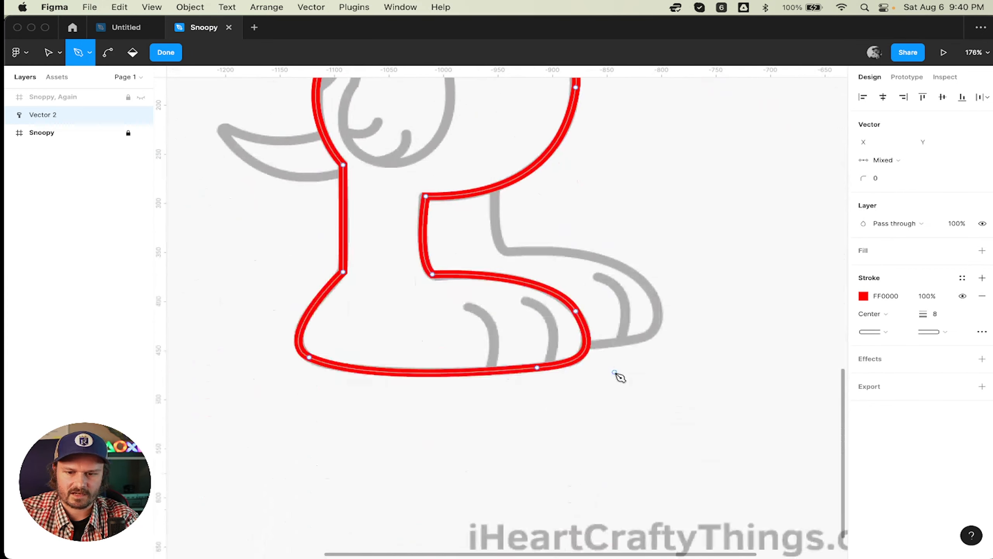
{"action": "scroll", "coordinate": [615, 373], "scroll_direction": "up", "scroll_amount": 10}
{"action": "scroll", "coordinate": [605, 357], "scroll_direction": "down", "scroll_amount": 1}
{"action": "scroll", "coordinate": [605, 358], "scroll_direction": "down", "scroll_amount": 1}
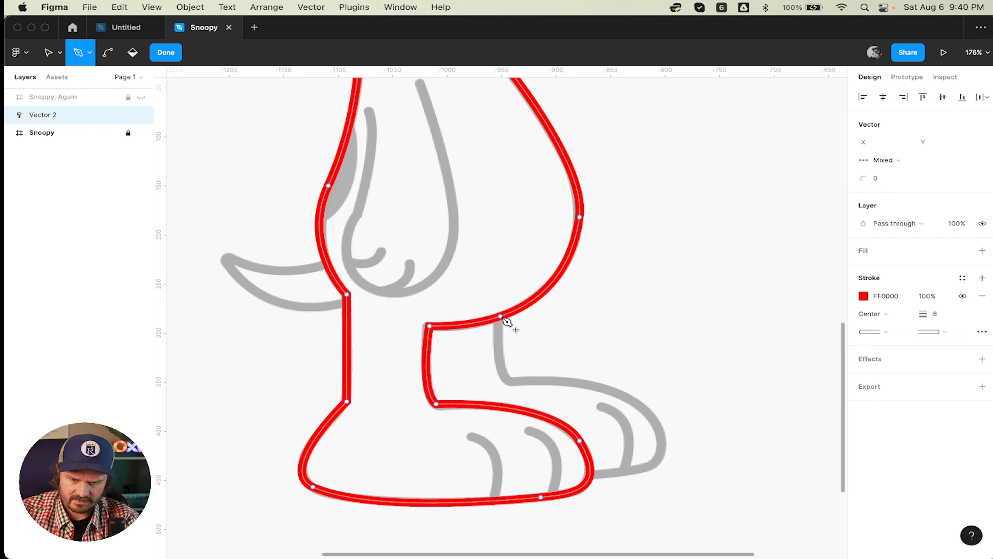
- Trace the back foot from the belly at X -951, Y 283.1 through X -943, Y 348, X -818.5, Y 376 and X -810.5, Y 433 to the front toe
{"action": "left_click", "coordinate": [500, 316]}
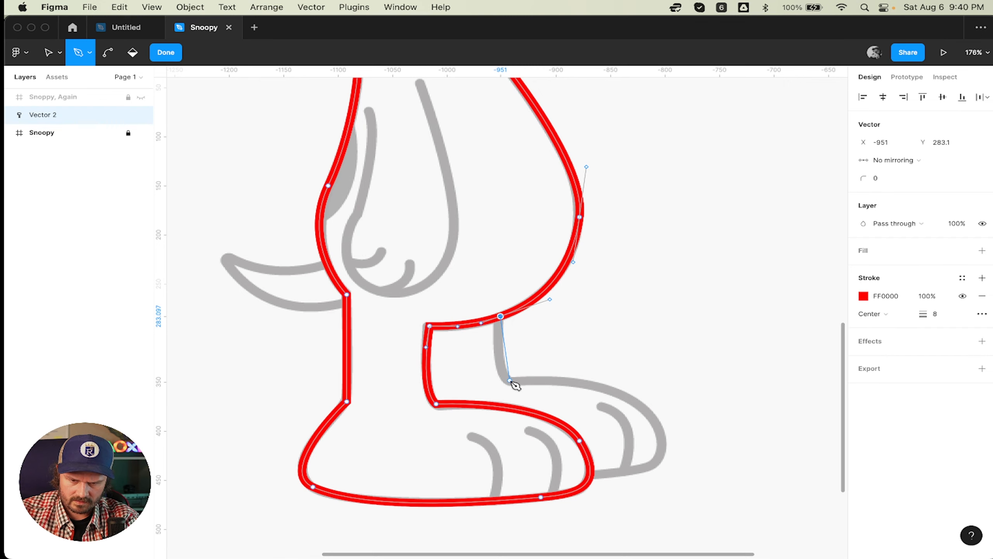
{"action": "left_click_drag", "start_coordinate": [510, 380], "coordinate": [524, 381]}
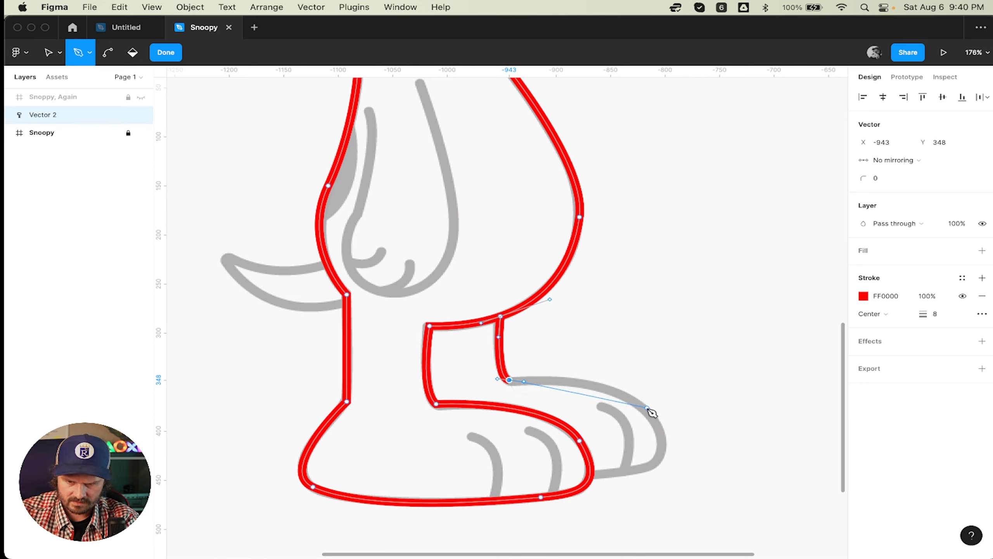
{"action": "left_click_drag", "start_coordinate": [647, 408], "coordinate": [695, 445]}
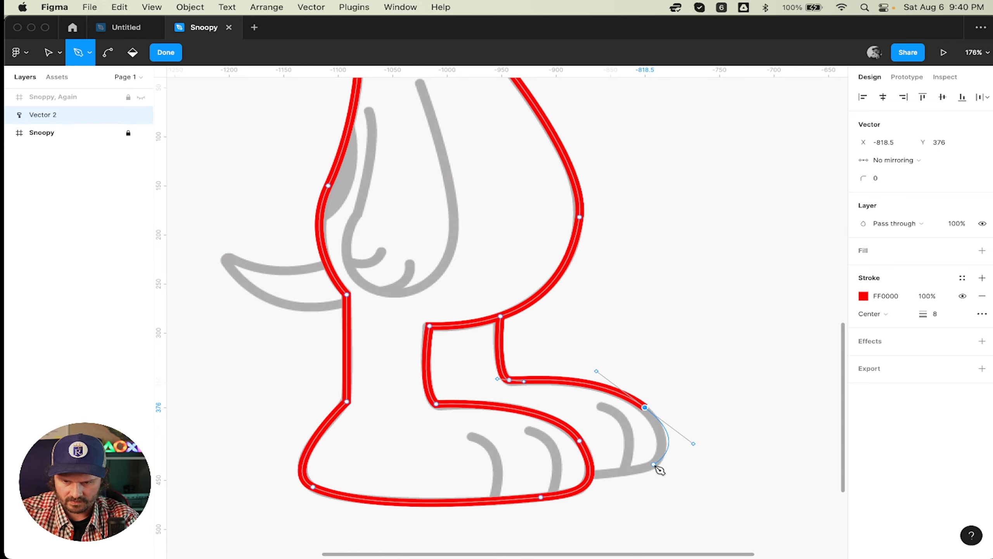
{"action": "left_click", "coordinate": [654, 463]}
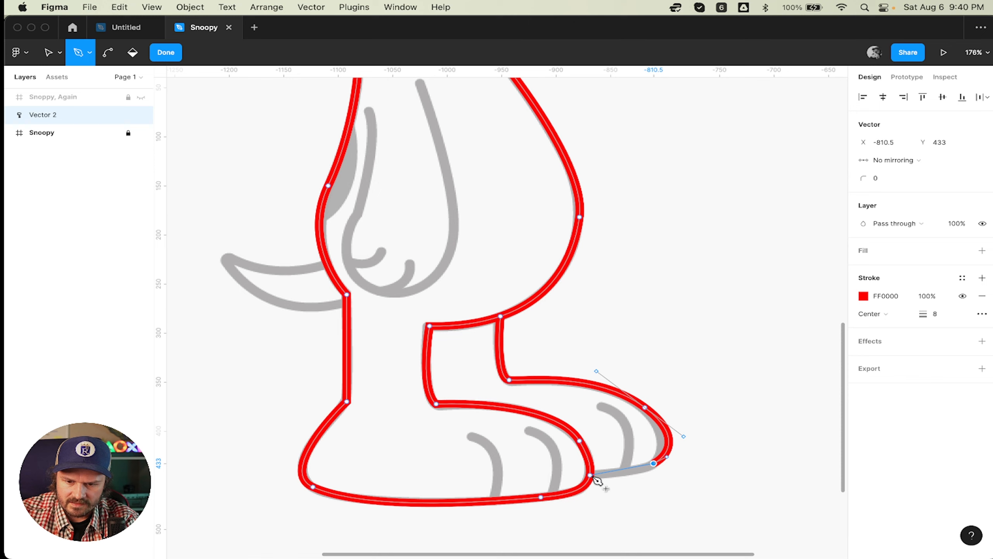
{"action": "left_click", "coordinate": [591, 476]}
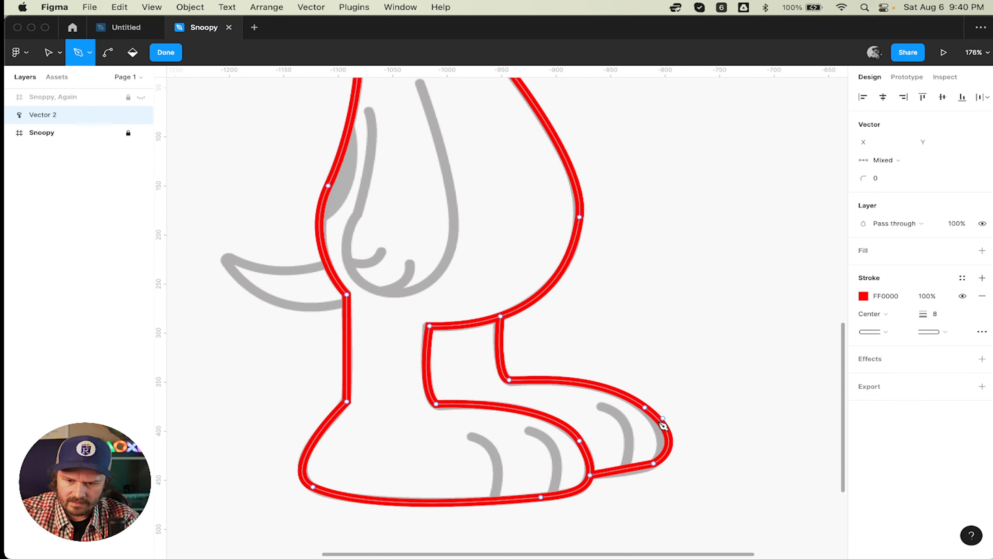
- Draw the back foot's inner toe line from X -857.5, Y 376 down to its sole segment
{"action": "left_click", "coordinate": [602, 408]}
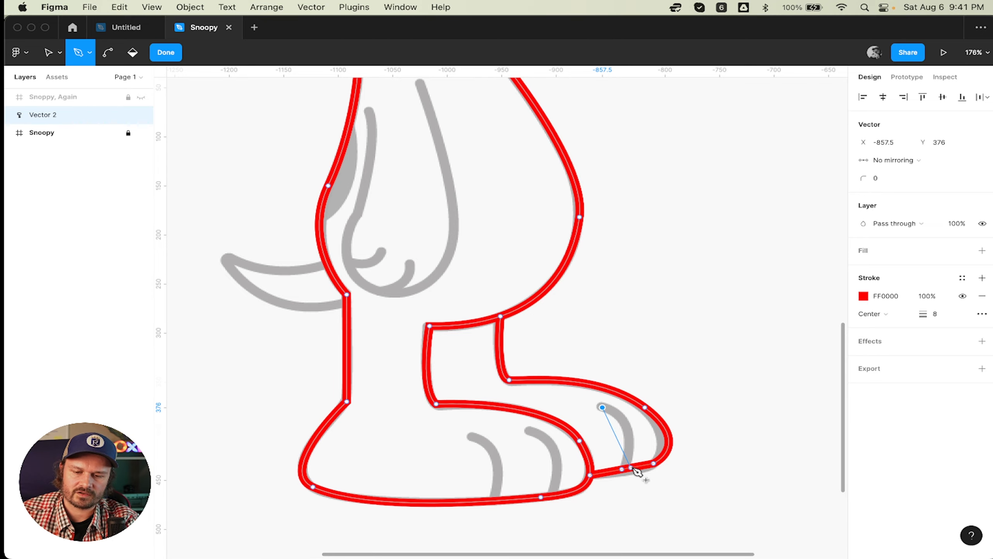
{"action": "scroll", "coordinate": [637, 471], "scroll_direction": "up", "scroll_amount": 10}
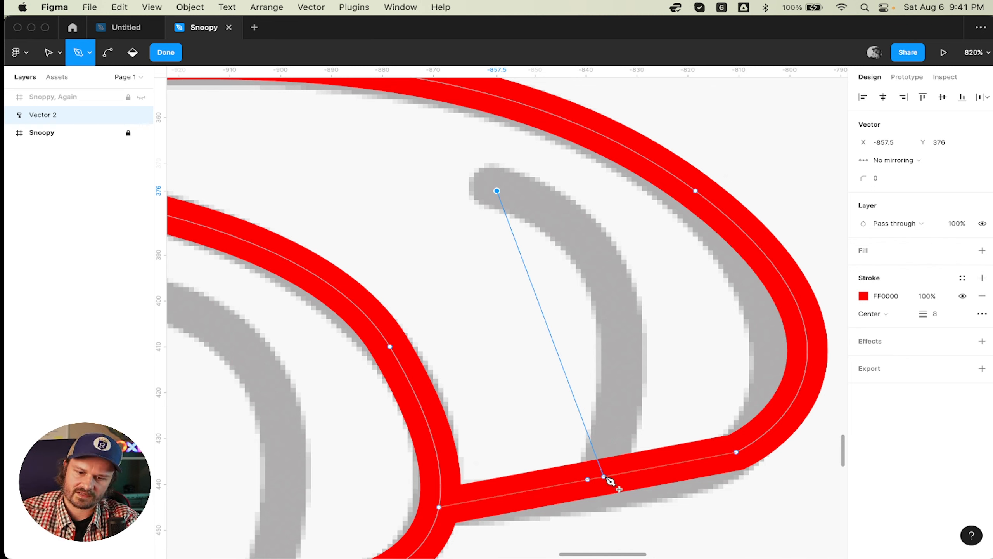
{"action": "left_click", "coordinate": [601, 477]}
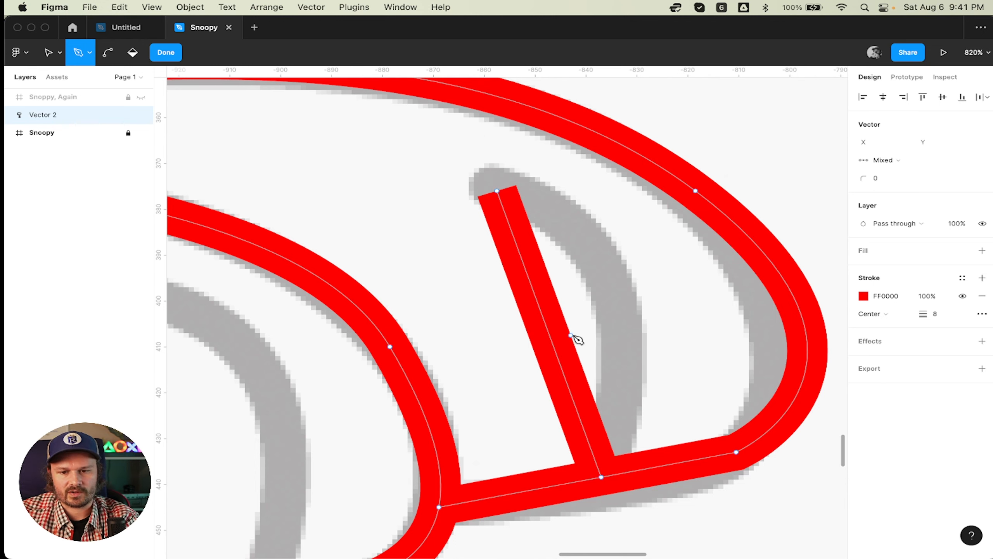
- Bend the back foot's toe line to the illustrated curve and move its upper end to X -859, Y 375
{"action": "key", "text": "v"}
{"action": "left_click", "coordinate": [497, 191]}
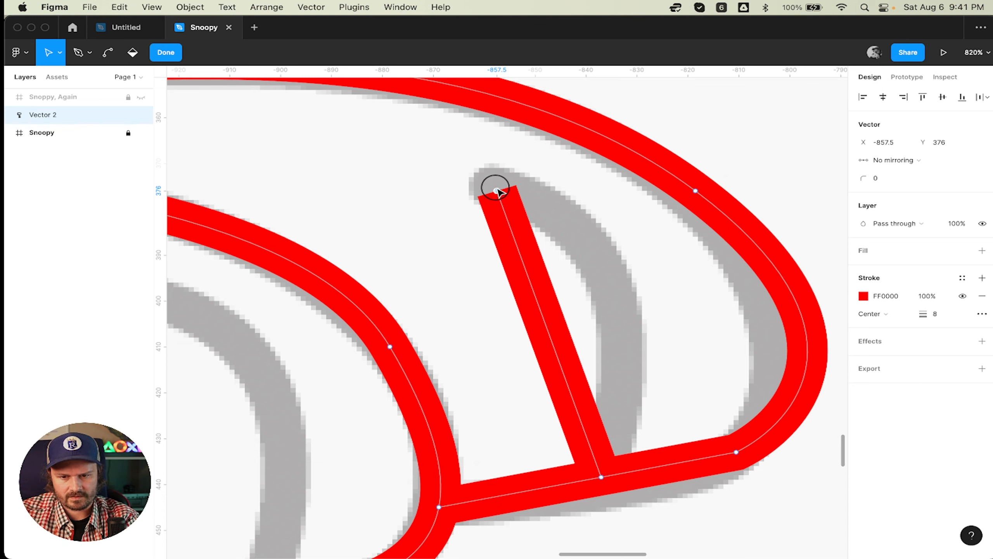
{"action": "left_click_drag", "start_coordinate": [498, 191], "coordinate": [491, 184]}
{"action": "key", "text": "super"}
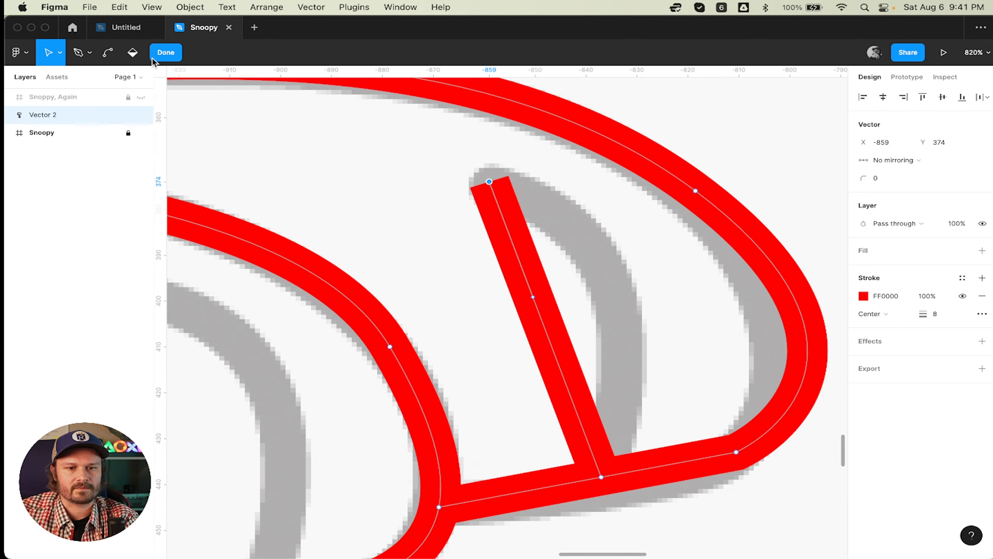
{"action": "left_click", "coordinate": [108, 56]}
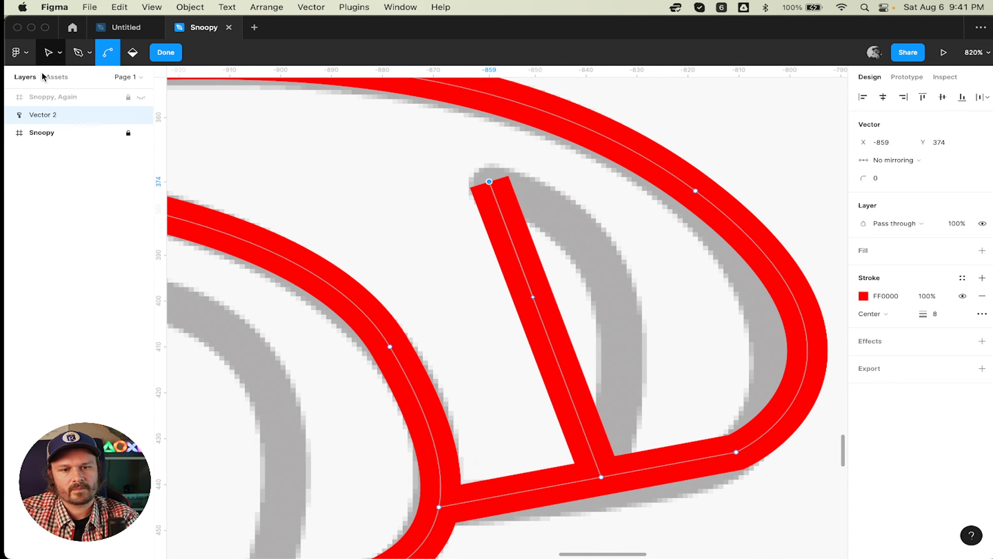
{"action": "left_click", "coordinate": [49, 57]}
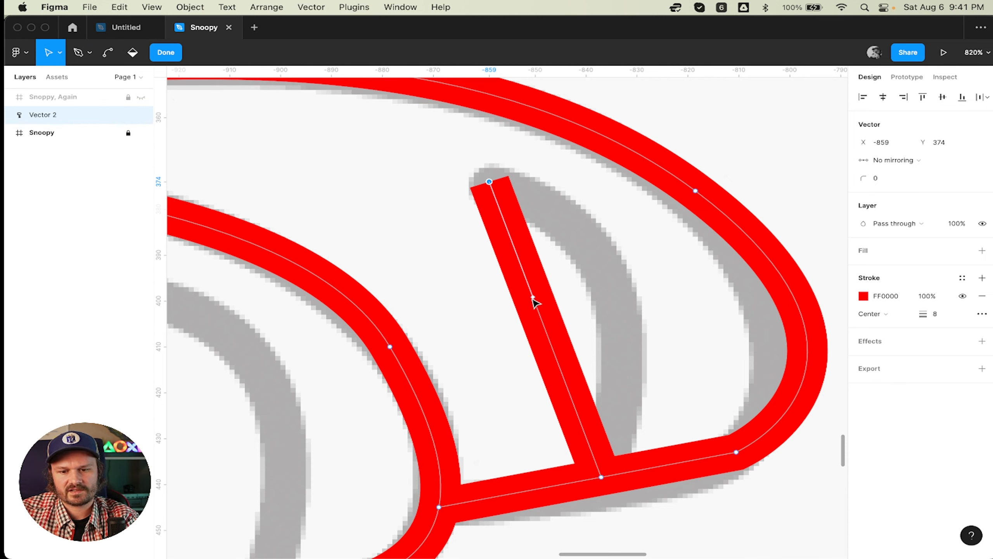
{"action": "left_click_drag", "start_coordinate": [535, 299], "coordinate": [697, 234]}
{"action": "left_click_drag", "start_coordinate": [490, 182], "coordinate": [492, 192]}
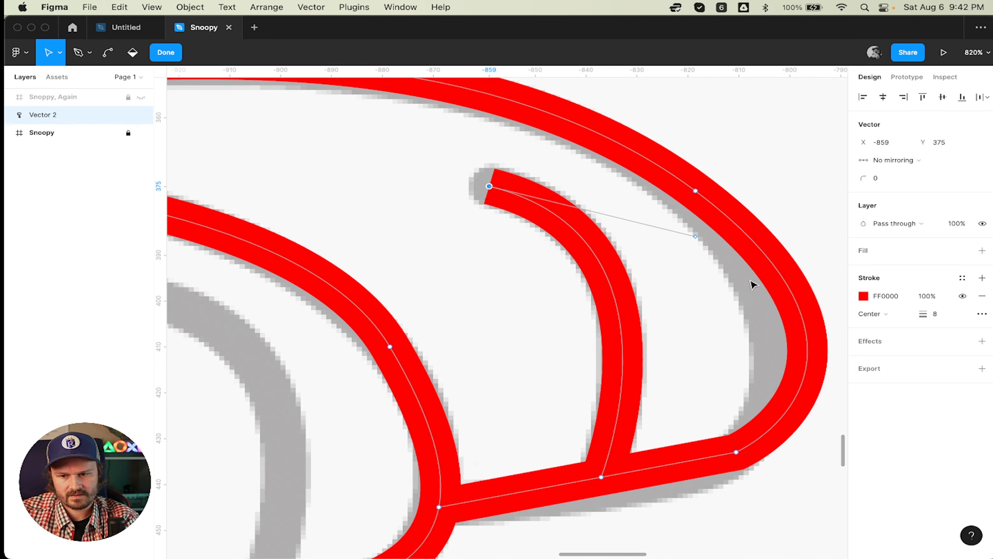
- Move the toe line's lower point to X -836.5, Y 442 and pull out its upward handle to X -836, Y 424
{"action": "left_click", "coordinate": [602, 477]}
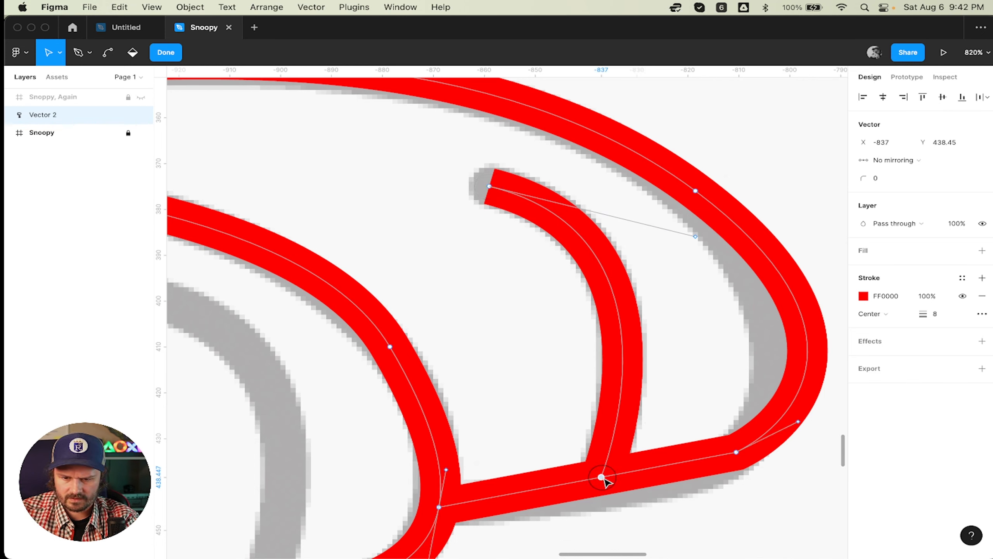
{"action": "left_click_drag", "start_coordinate": [605, 479], "coordinate": [606, 496]}
{"action": "left_click", "coordinate": [606, 495], "text": "super"}
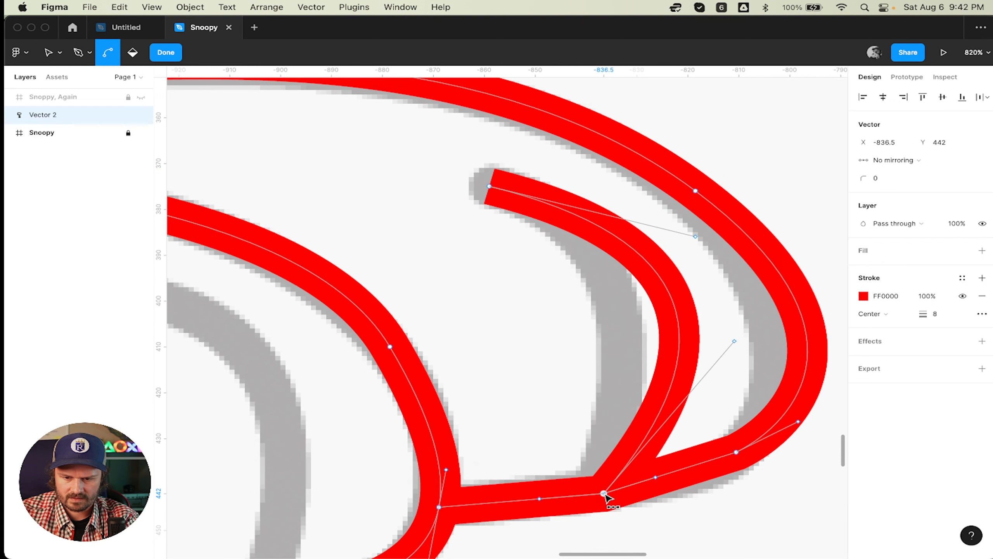
{"action": "left_click_drag", "start_coordinate": [735, 341], "coordinate": [606, 410]}
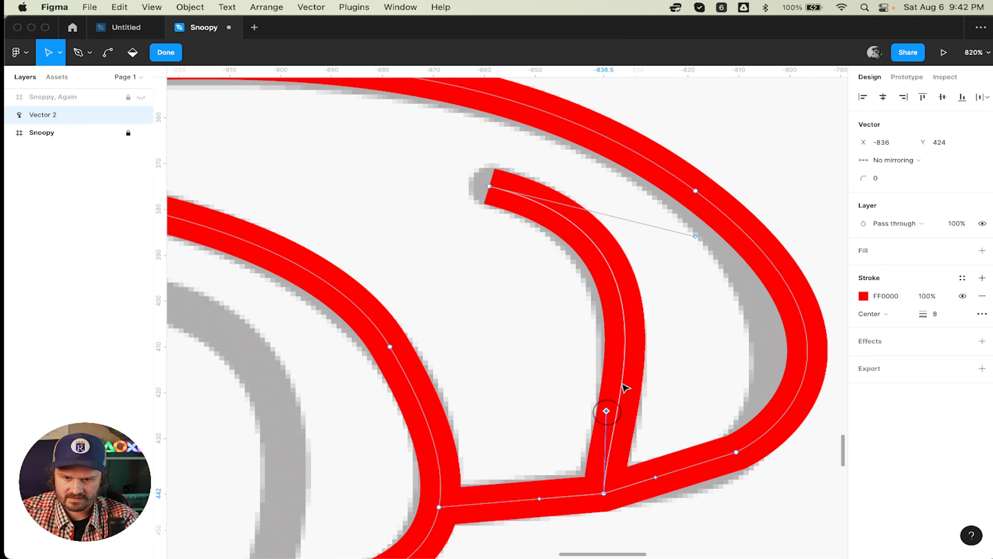
- Shorten the handle at the toe line's upper end to X -822.5, Y 384.5
{"action": "left_click", "coordinate": [661, 235]}
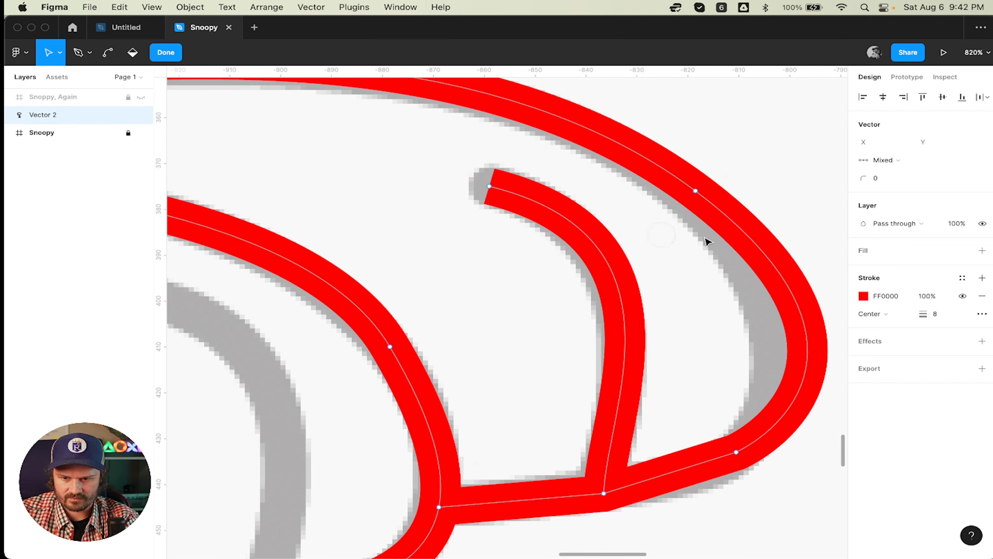
{"action": "left_click", "coordinate": [489, 187]}
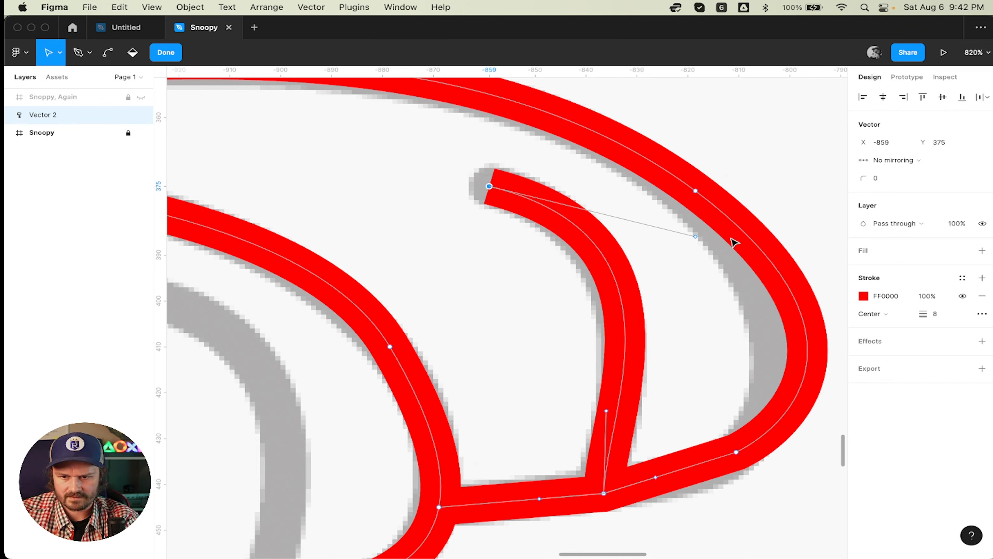
{"action": "left_click_drag", "start_coordinate": [696, 236], "coordinate": [675, 231]}
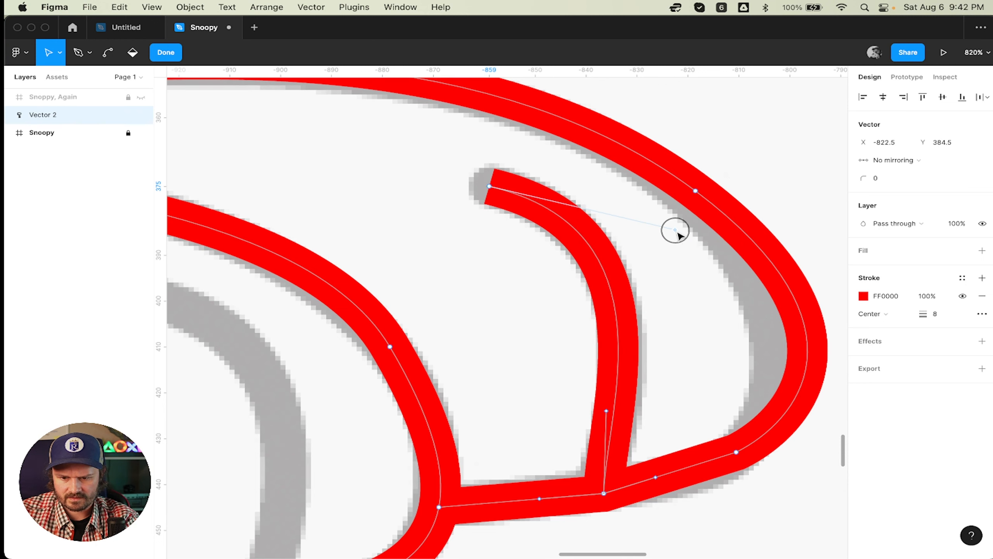
- Curve the back foot's sole with a handle at X -817.5, Y 440.24, and shorten the toe point's handle to X -805, Y 429
{"action": "left_click_drag", "start_coordinate": [656, 475], "coordinate": [702, 487]}
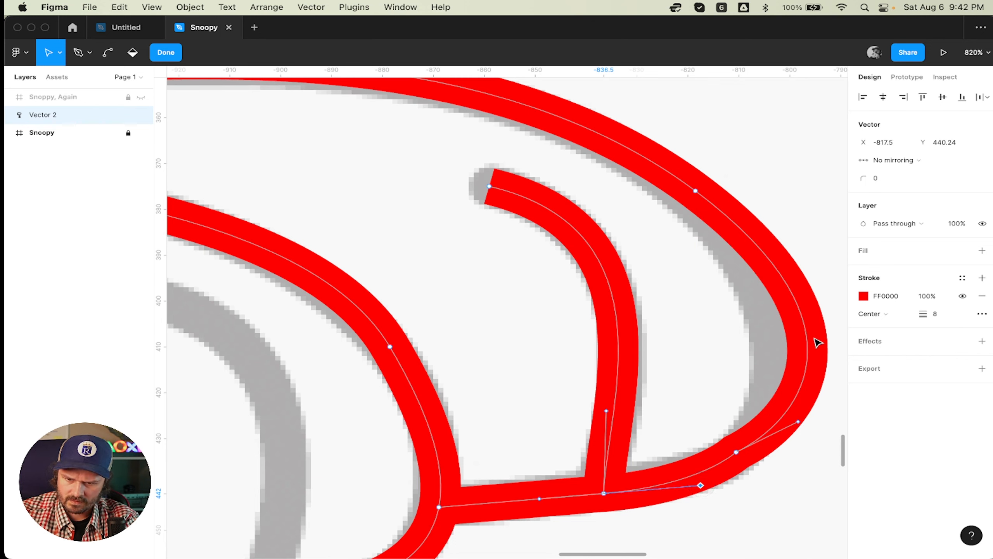
{"action": "left_click_drag", "start_coordinate": [798, 423], "coordinate": [764, 434]}
{"action": "scroll", "coordinate": [773, 423], "scroll_direction": "right", "scroll_amount": 6}
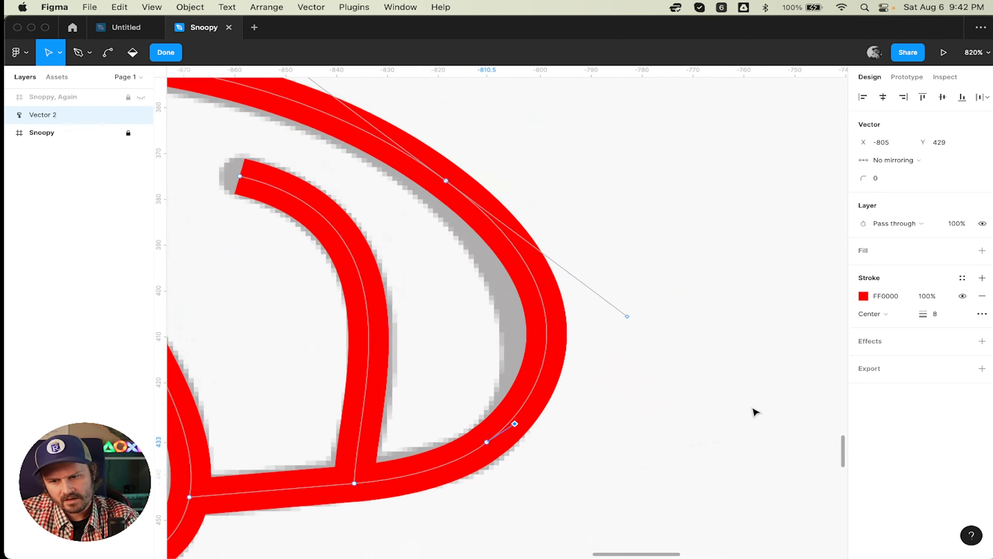
- Move the upper curve point of the far foot to X -821 and shorten its forward handle to follow the gray toe outline
{"action": "left_click", "coordinate": [451, 187]}
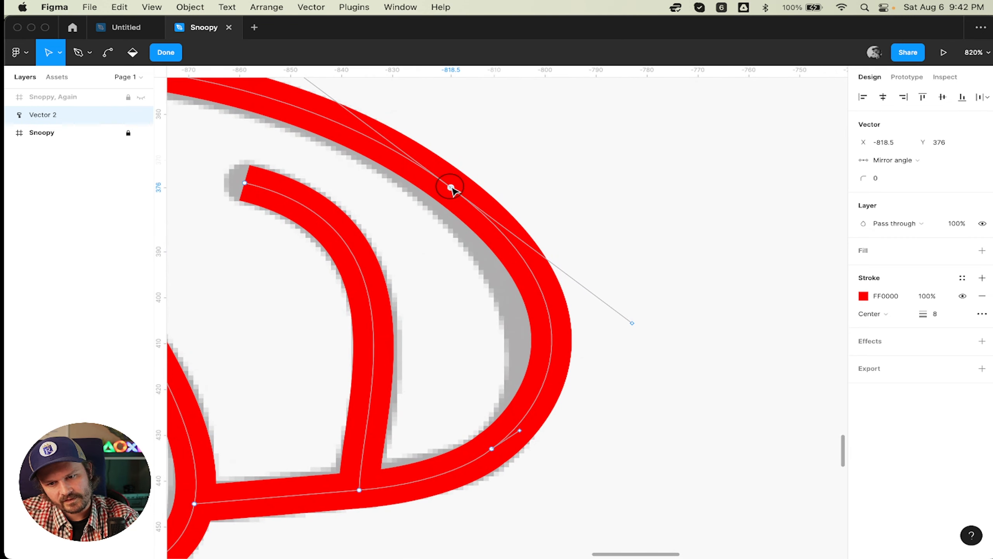
{"action": "left_click_drag", "start_coordinate": [451, 187], "coordinate": [438, 187]}
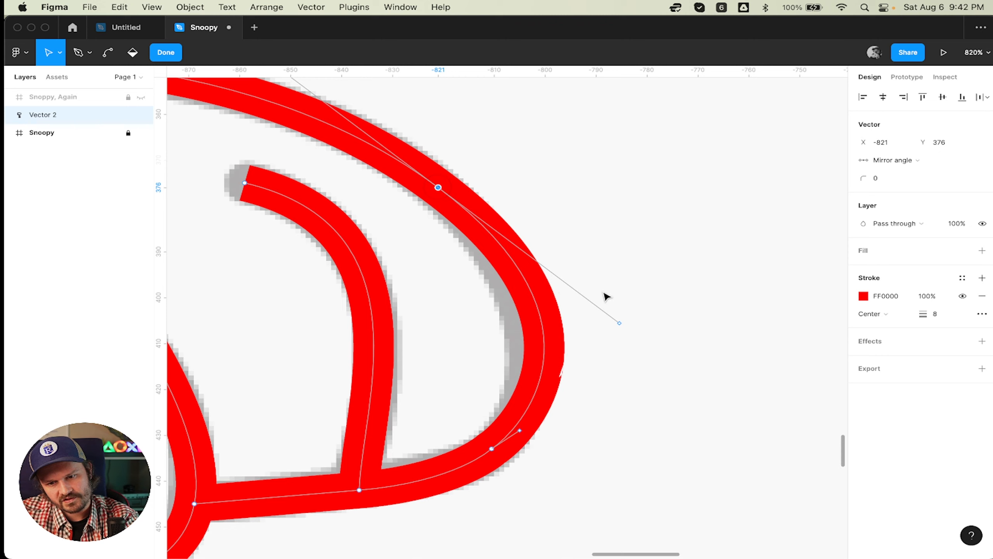
{"action": "left_click_drag", "start_coordinate": [620, 324], "coordinate": [579, 289]}
- Trace the near foot's front toe line with the Pen tool, curving from about X -926.5, Y 398.5 down to the sole outline
{"action": "scroll", "coordinate": [687, 339], "scroll_direction": "left", "scroll_amount": 6}
{"action": "scroll", "coordinate": [687, 340], "scroll_direction": "left", "scroll_amount": 10}
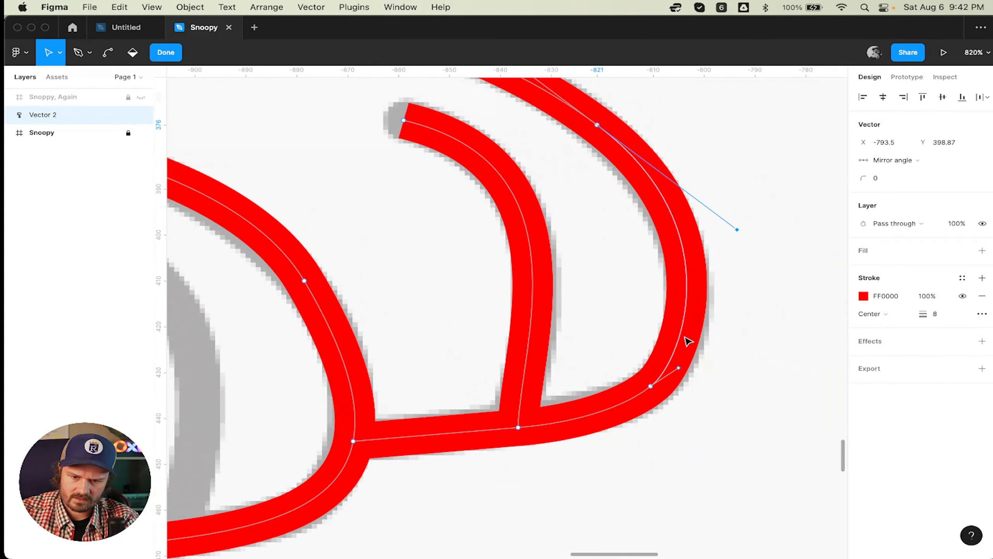
{"action": "scroll", "coordinate": [687, 341], "scroll_direction": "down", "scroll_amount": 3}
{"action": "scroll", "coordinate": [687, 341], "scroll_direction": "right", "scroll_amount": 2}
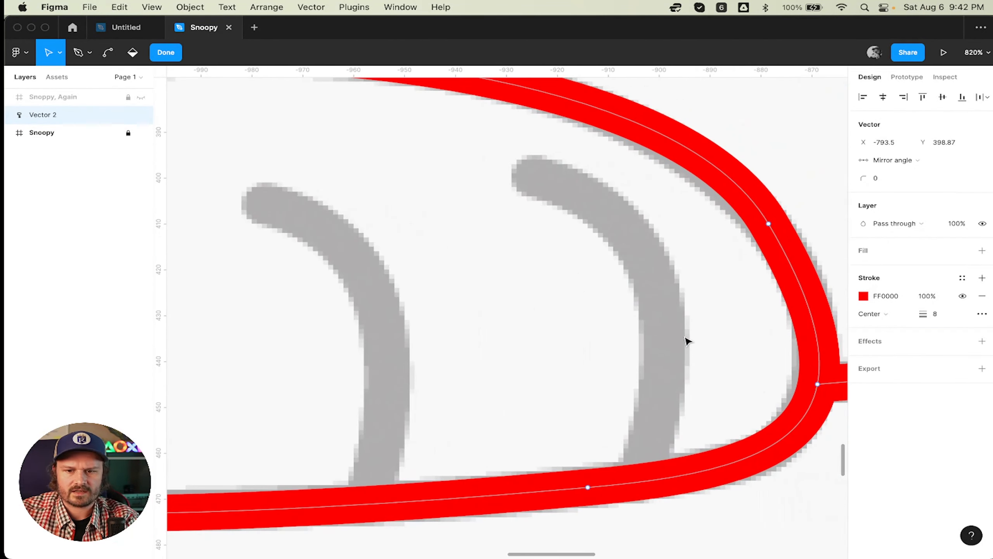
{"action": "scroll", "coordinate": [687, 340], "scroll_direction": "up", "scroll_amount": 1}
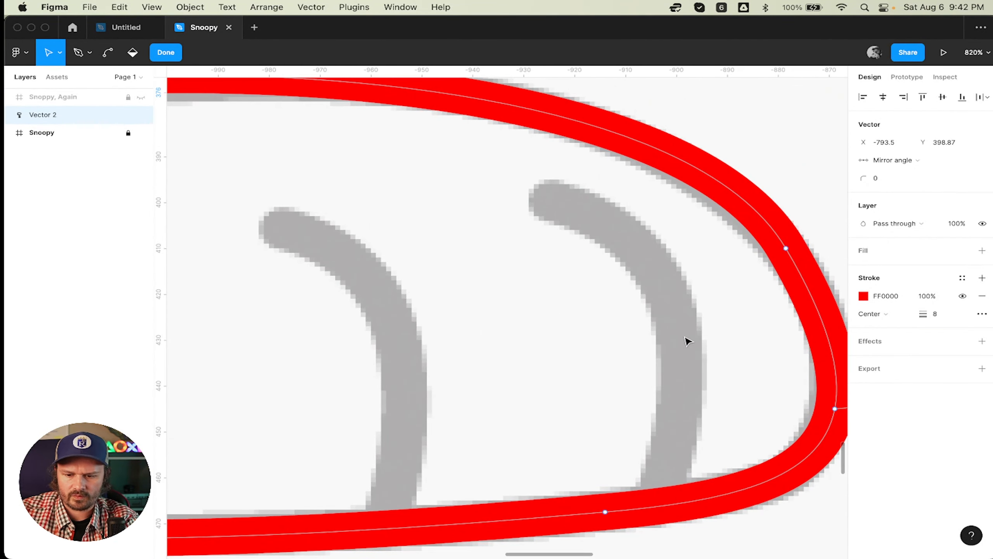
{"action": "key", "text": "p"}
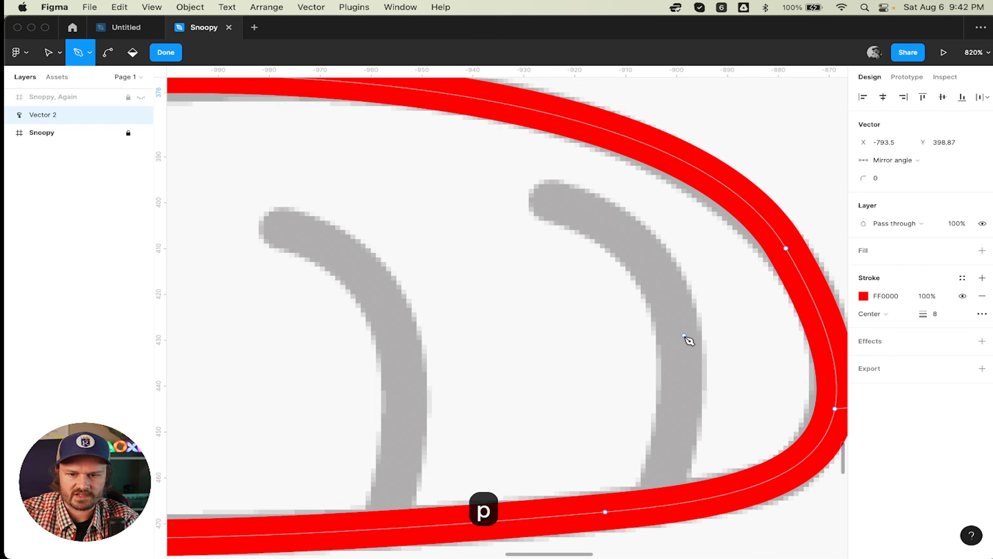
{"action": "left_click", "coordinate": [541, 195]}
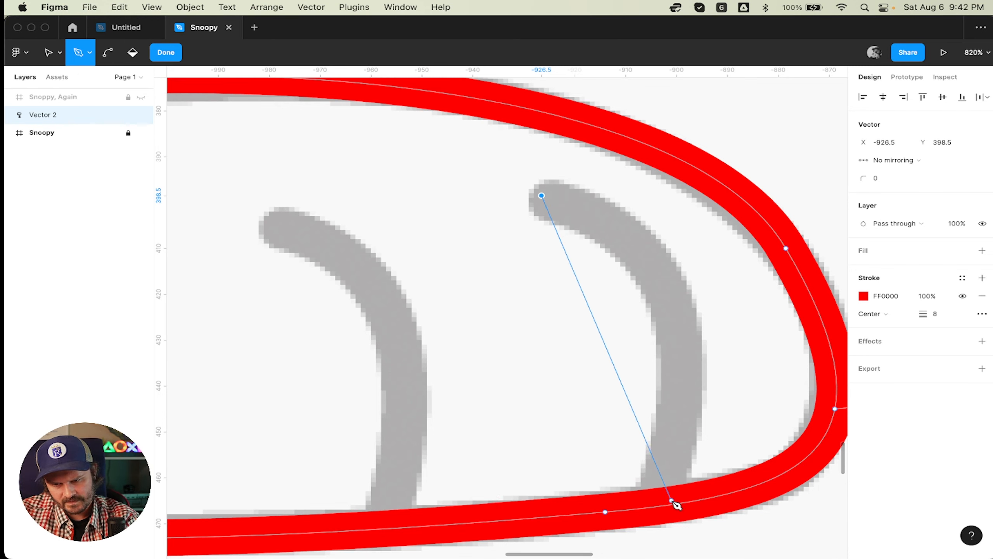
{"action": "mouse_move", "coordinate": [669, 508]}
{"action": "left_mouse_down"}
{"action": "mouse_move", "coordinate": [628, 523]}
{"action": "mouse_move", "coordinate": [616, 554]}
{"action": "mouse_move", "coordinate": [580, 550]}
{"action": "mouse_move", "coordinate": [605, 518]}
{"action": "mouse_move", "coordinate": [582, 530]}
{"action": "left_mouse_up"}
{"action": "scroll", "coordinate": [682, 337], "scroll_direction": "up", "scroll_amount": 5}
{"action": "scroll", "coordinate": [681, 336], "scroll_direction": "down", "scroll_amount": 3}
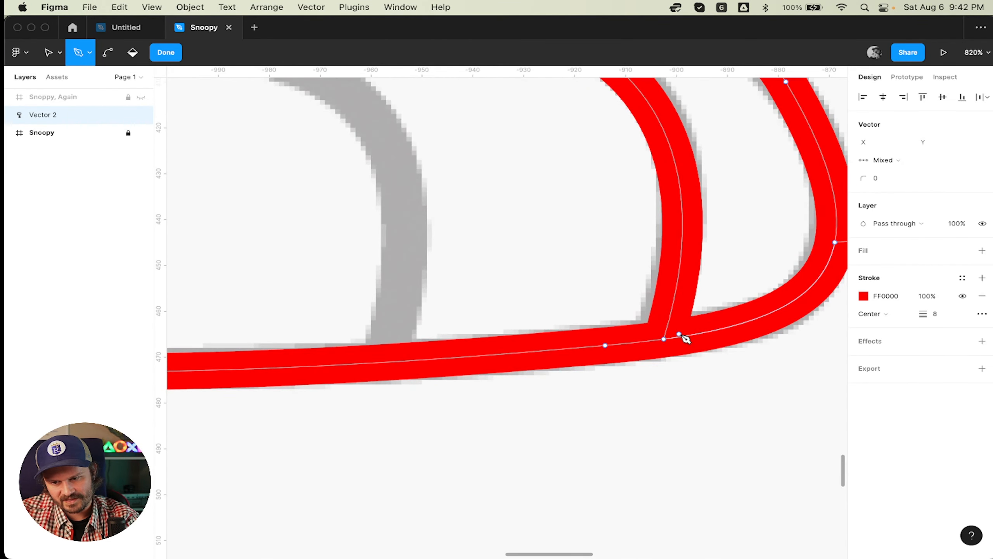
- Lengthen the front toe line's lower handle and move its upper end point to X -927.5, Y 399
{"action": "scroll", "coordinate": [686, 339], "scroll_direction": "down", "scroll_amount": 5}
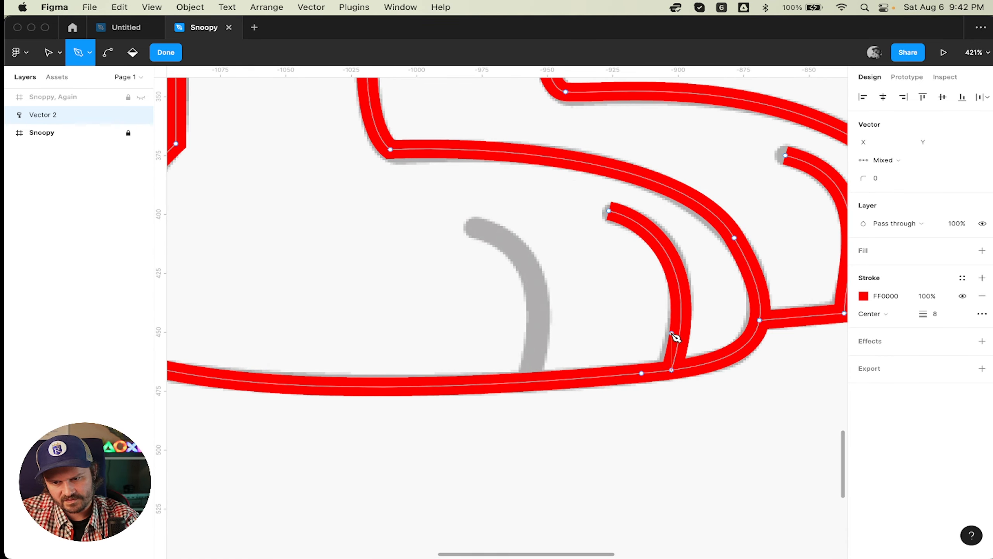
{"action": "key", "text": "v"}
{"action": "left_click", "coordinate": [671, 371]}
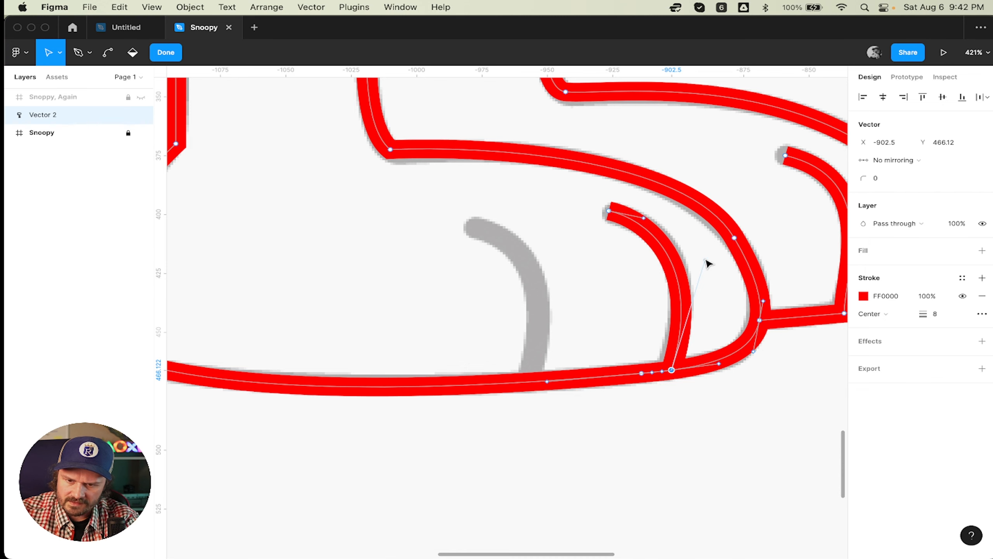
{"action": "left_click_drag", "start_coordinate": [706, 260], "coordinate": [705, 246]}
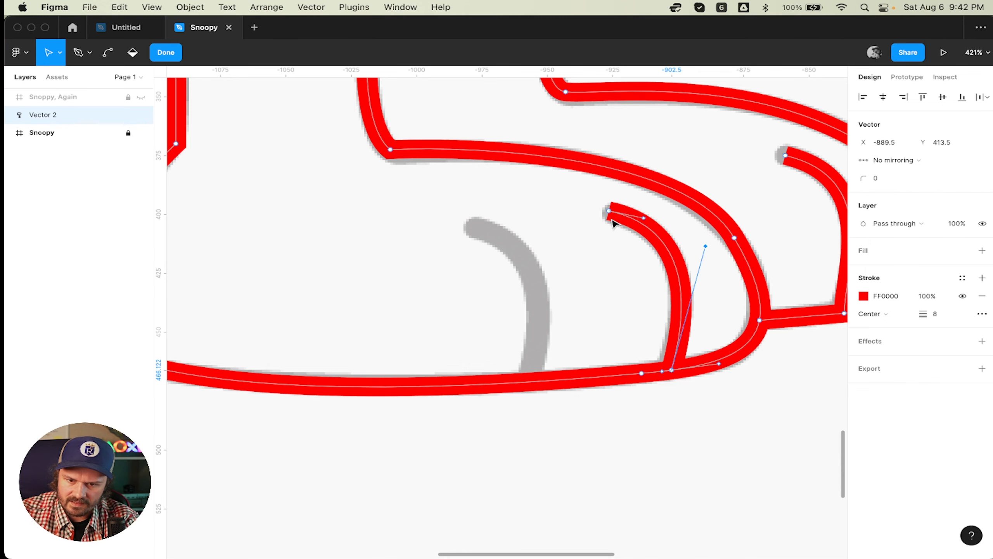
{"action": "left_click_drag", "start_coordinate": [609, 213], "coordinate": [609, 215]}
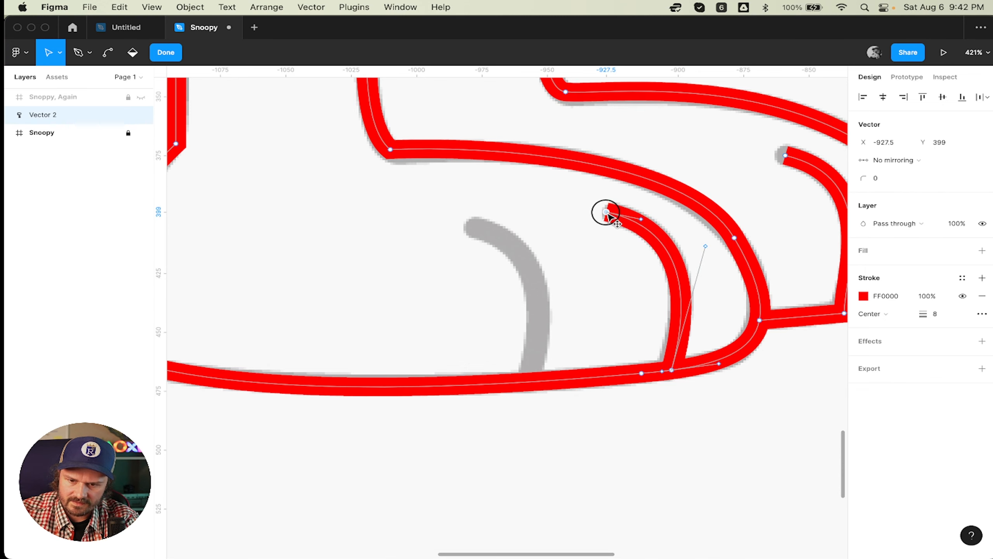
- Trace the near foot's second toe line with the Pen tool, curving from X -980.5, Y 404.5 down to the sole outline
{"action": "key", "text": "p"}
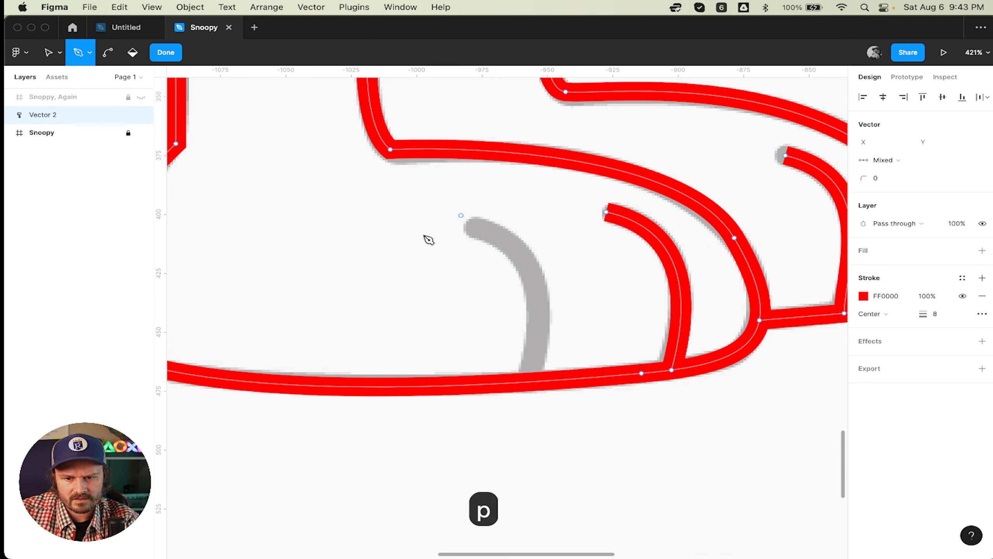
{"action": "left_click", "coordinate": [468, 225]}
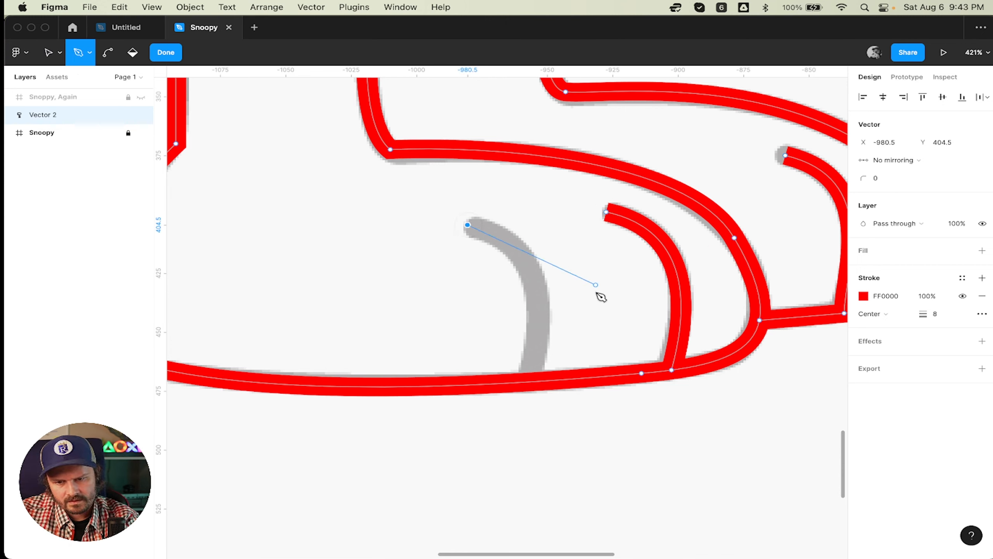
{"action": "mouse_move", "coordinate": [531, 382]}
{"action": "left_mouse_down"}
{"action": "mouse_move", "coordinate": [472, 440]}
{"action": "mouse_move", "coordinate": [493, 525]}
{"action": "left_mouse_up"}
{"action": "key", "text": "Escape"}
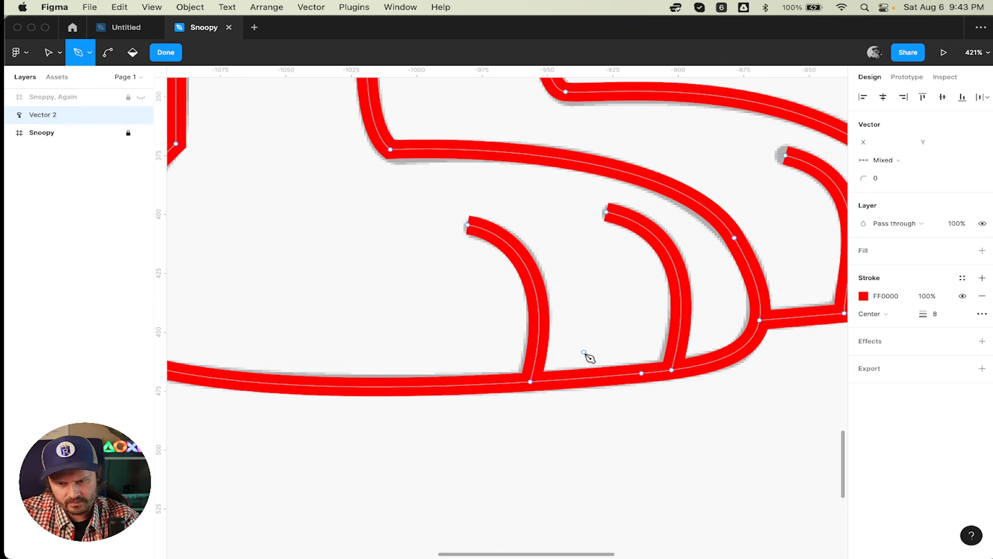
- Trace the tail's upper edge as a curve from the body outline to the tail tip at X -1202, Y 223
{"action": "scroll", "coordinate": [505, 297], "scroll_direction": "up", "scroll_amount": 10}
{"action": "scroll", "coordinate": [505, 297], "scroll_direction": "left", "scroll_amount": 10}
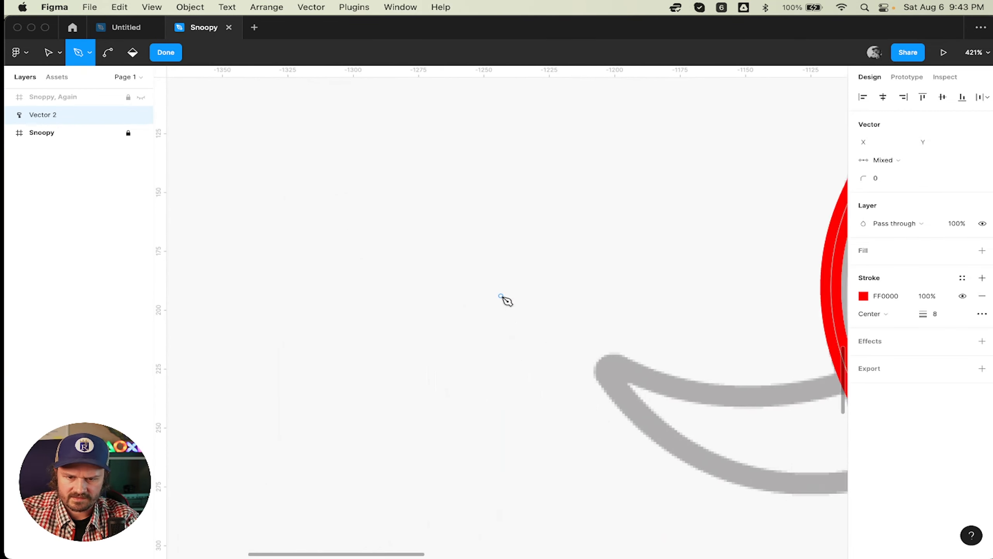
{"action": "scroll", "coordinate": [505, 297], "scroll_direction": "right", "scroll_amount": 3}
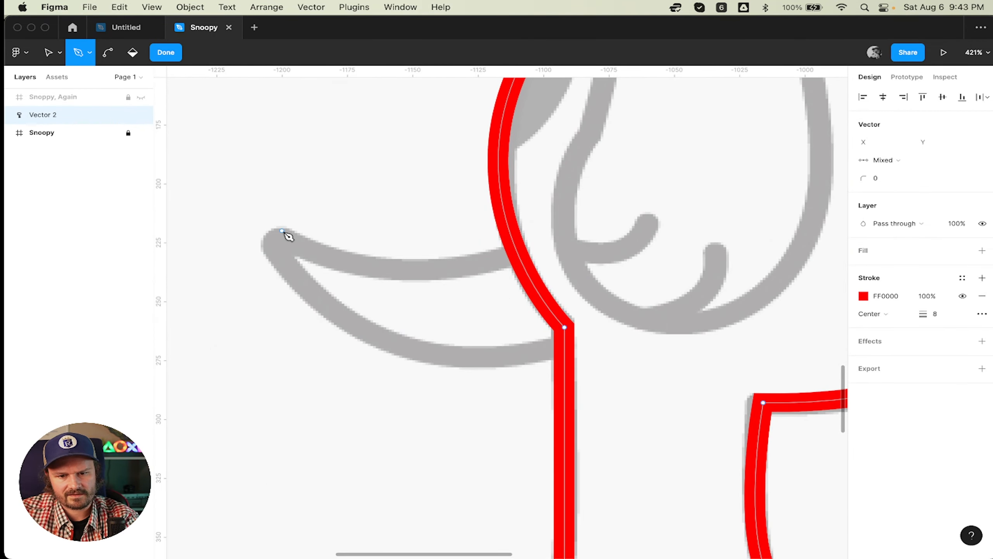
{"action": "left_click", "coordinate": [518, 254]}
{"action": "left_click", "coordinate": [276, 237]}
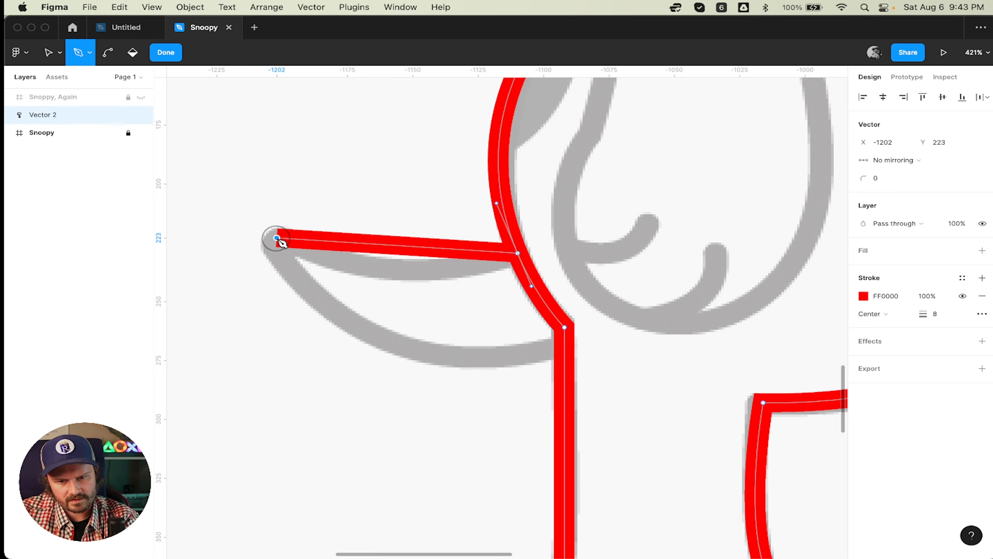
{"action": "left_click_drag", "start_coordinate": [277, 238], "coordinate": [169, 175]}
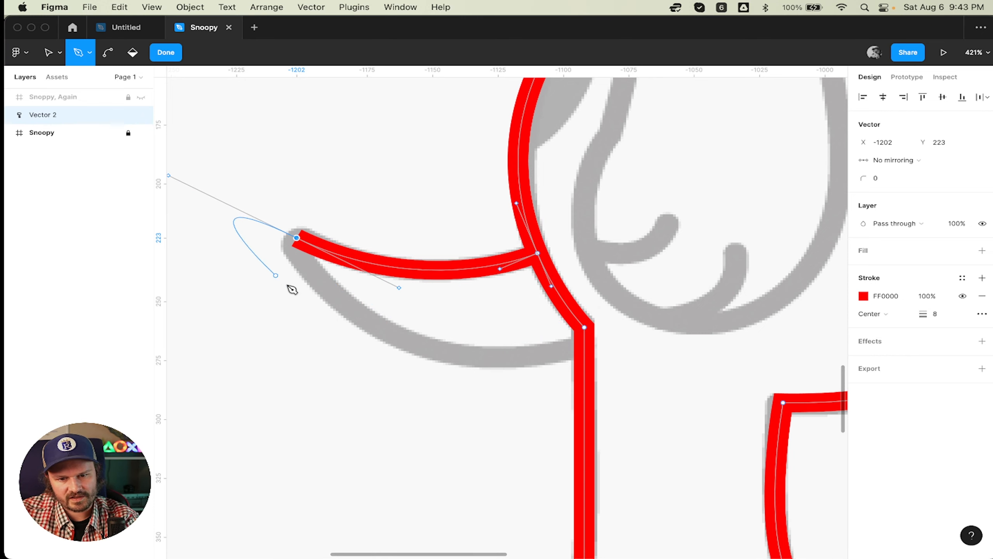
- Undo the last path change and trace the tail's lower edge as a curve from the tip to the vertical body line
{"action": "key", "text": "super+z"}
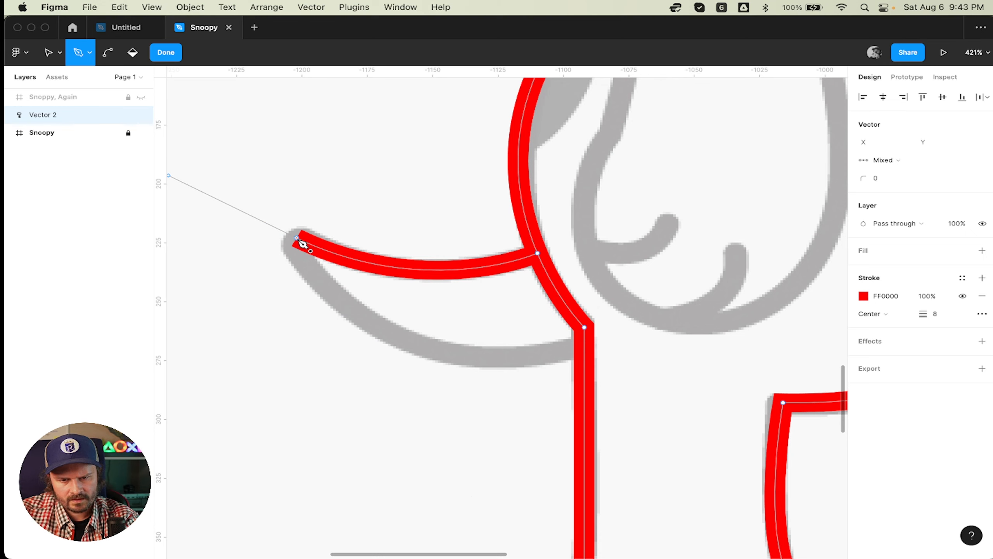
{"action": "left_click", "coordinate": [297, 238]}
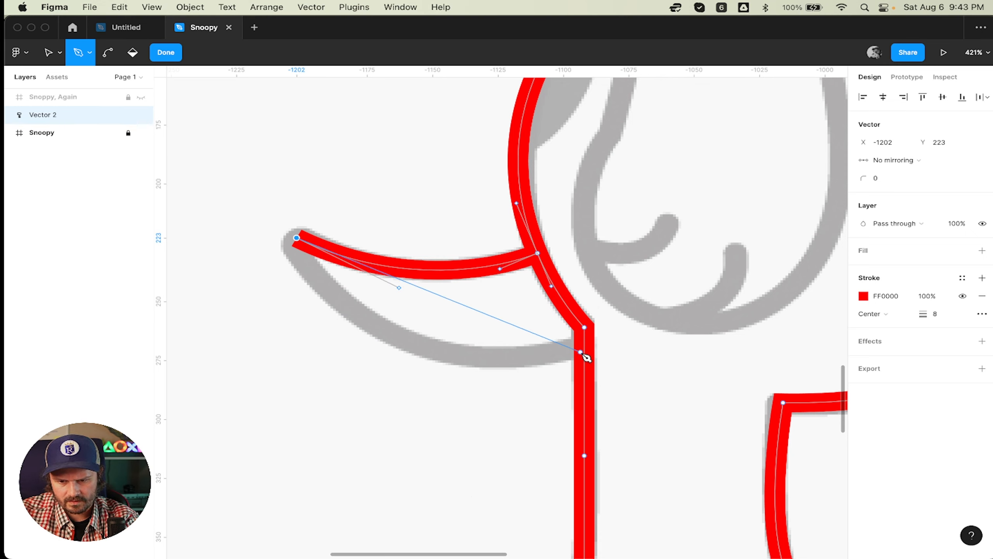
{"action": "left_click_drag", "start_coordinate": [584, 347], "coordinate": [824, 300]}
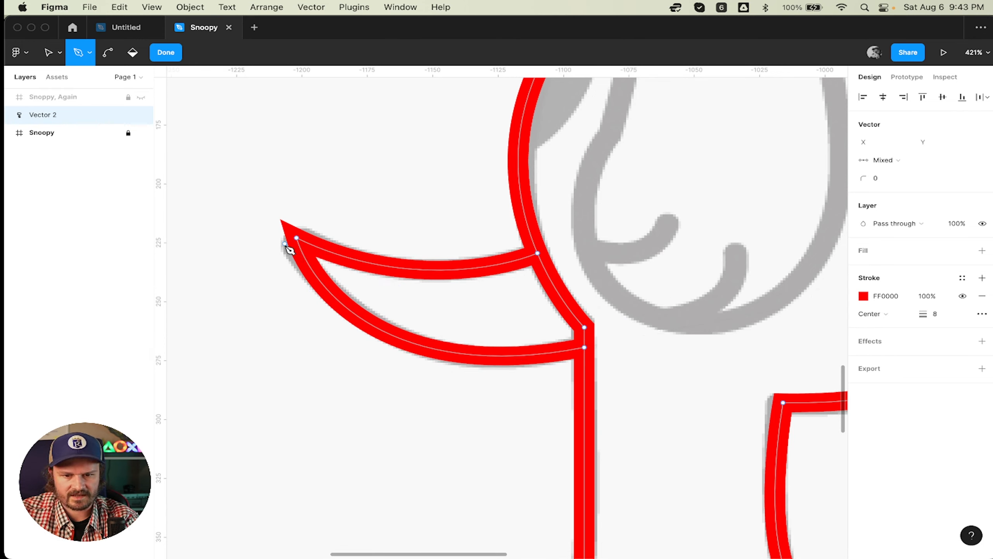
- Turn the tail's tip point into a corner without handles using the Bend tool, undoing the extra bend that rounds it
{"action": "key", "text": "v"}
{"action": "key", "text": "super"}
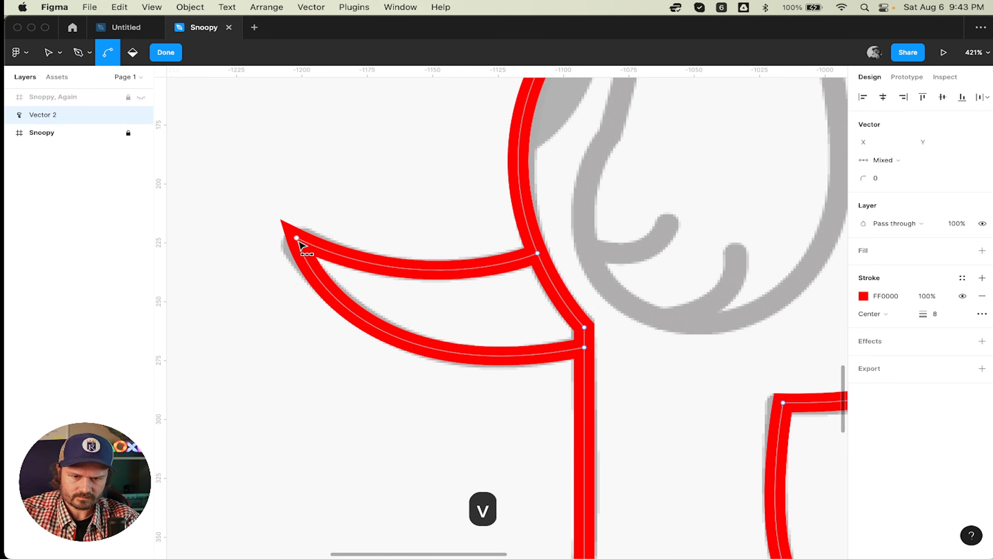
{"action": "left_click", "coordinate": [298, 240]}
{"action": "key", "text": "super"}
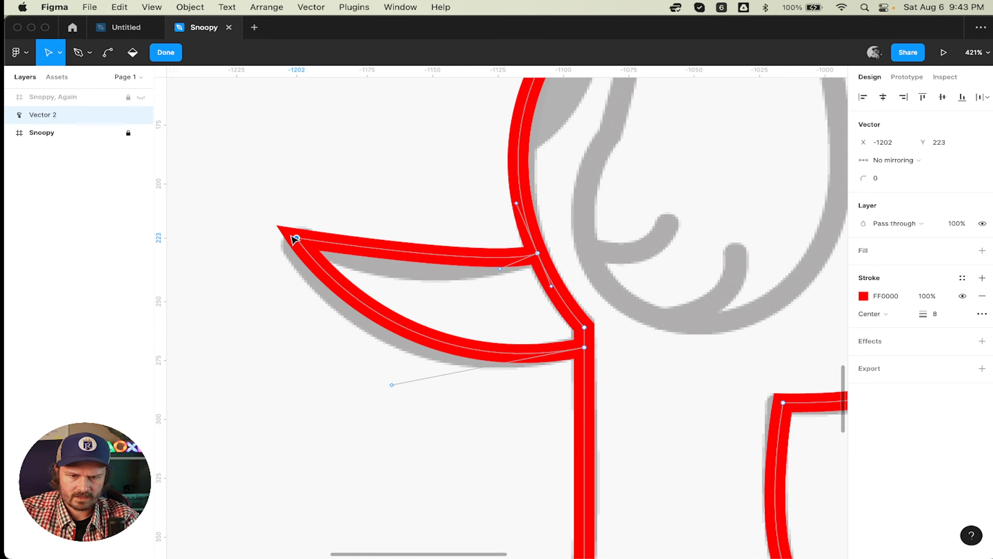
{"action": "left_click", "coordinate": [298, 239], "text": "super"}
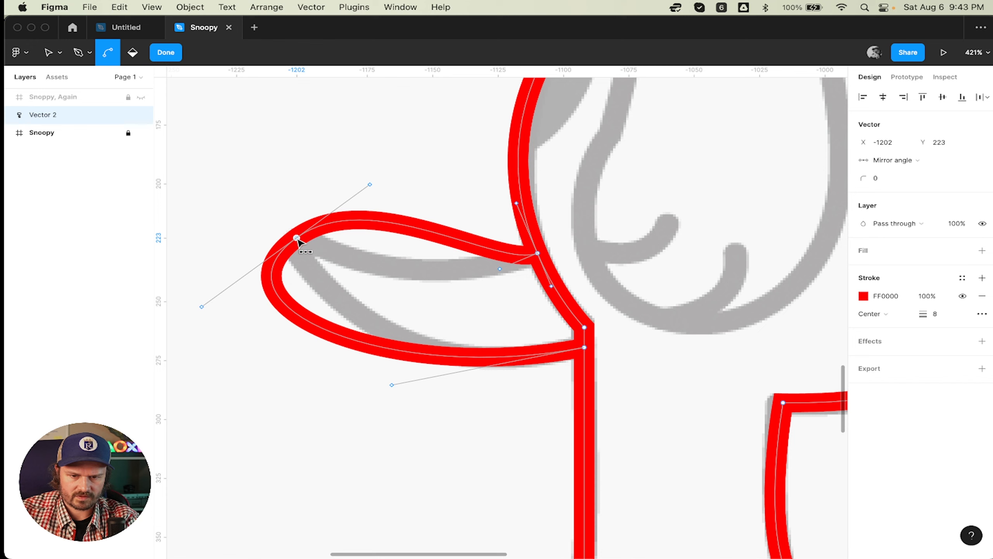
{"action": "key", "text": "super+z"}
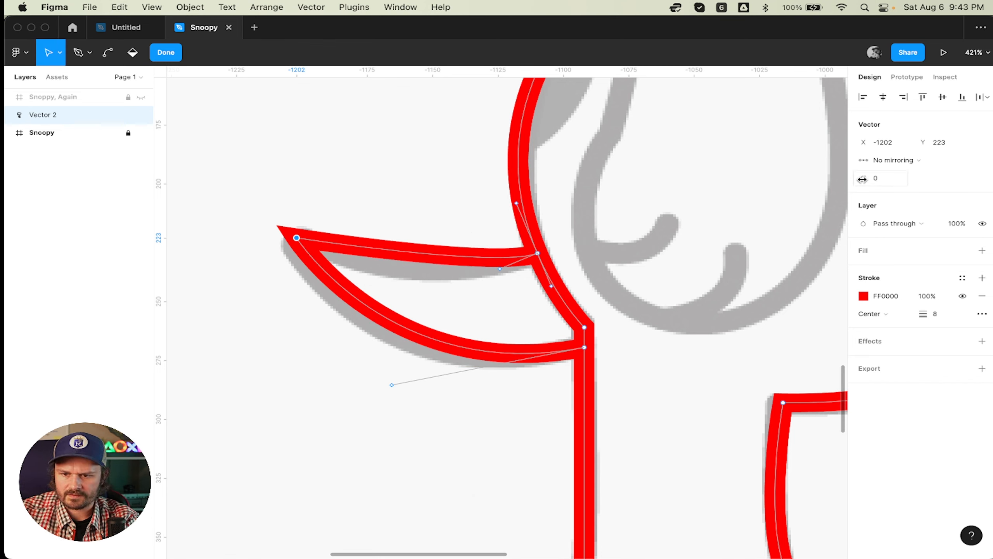
- Set the corner radius of the tail's tip point to 1
{"action": "left_click", "coordinate": [896, 160]}
{"action": "left_click", "coordinate": [897, 161]}
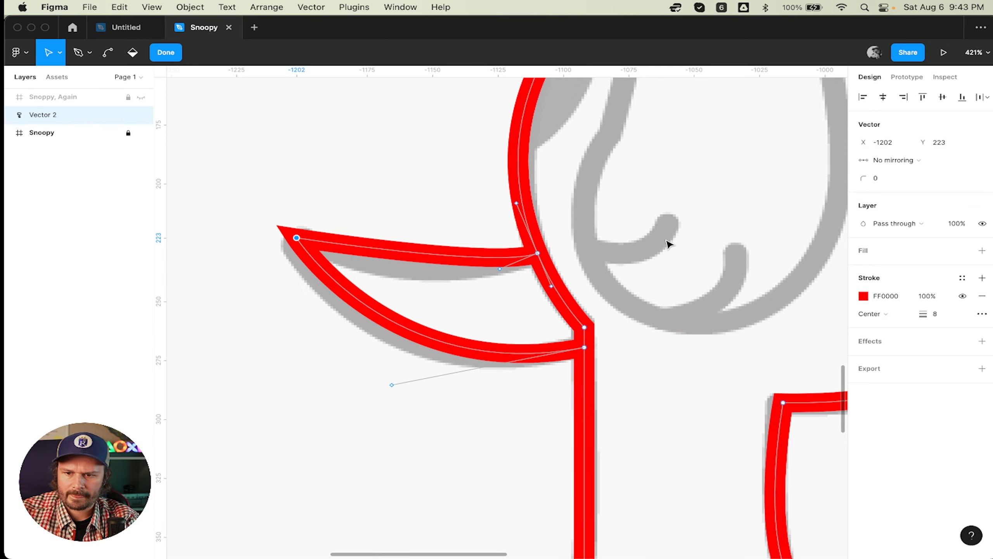
{"action": "scroll", "coordinate": [668, 244], "scroll_direction": "right", "scroll_amount": 3}
{"action": "scroll", "coordinate": [669, 244], "scroll_direction": "up", "scroll_amount": 1}
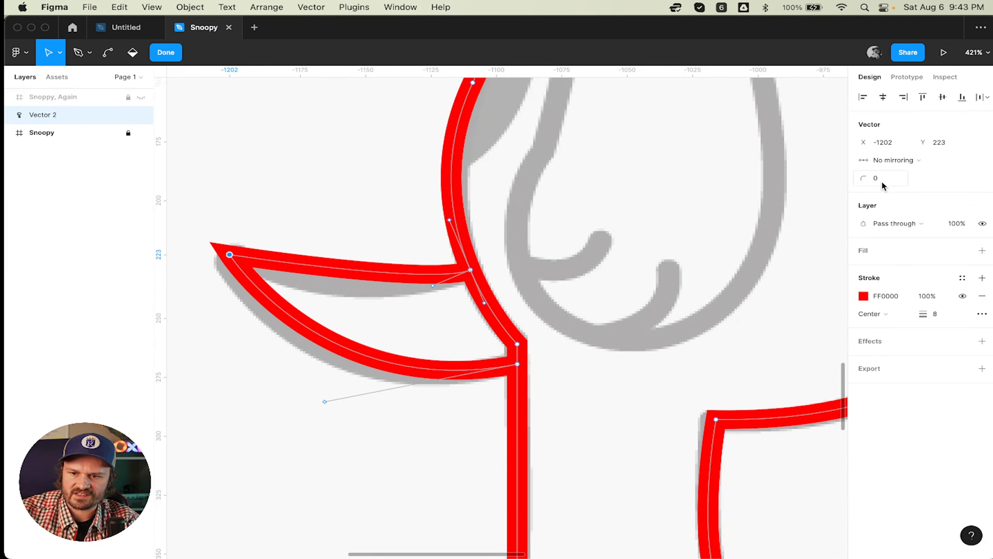
{"action": "mouse_move", "coordinate": [865, 178]}
{"action": "left_mouse_down"}
{"action": "mouse_move", "coordinate": [944, 181]}
{"action": "mouse_move", "coordinate": [848, 187]}
{"action": "mouse_move", "coordinate": [887, 198]}
{"action": "mouse_move", "coordinate": [860, 198]}
{"action": "mouse_move", "coordinate": [876, 198]}
{"action": "mouse_move", "coordinate": [866, 198]}
{"action": "mouse_move", "coordinate": [864, 178]}
{"action": "left_mouse_up"}
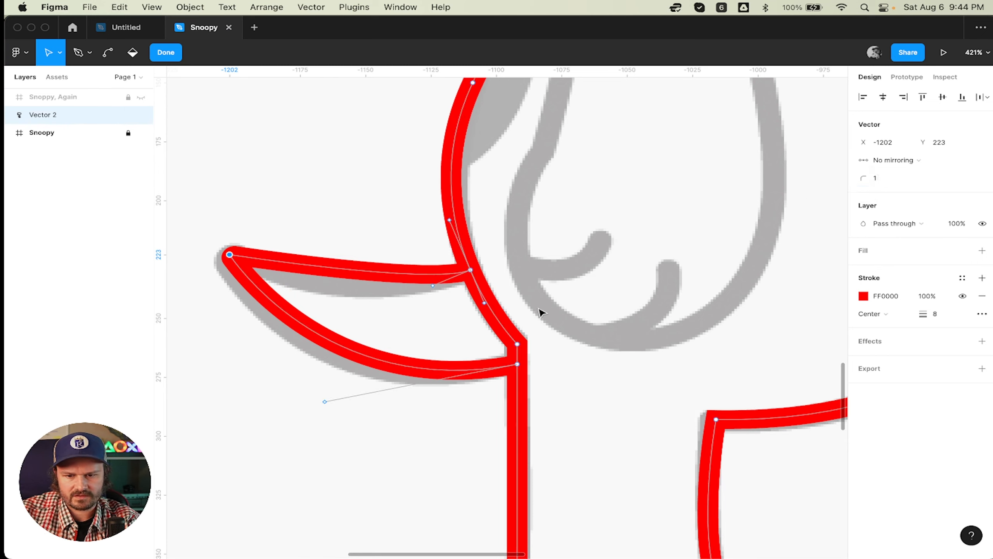
{"action": "left_click", "coordinate": [360, 273]}
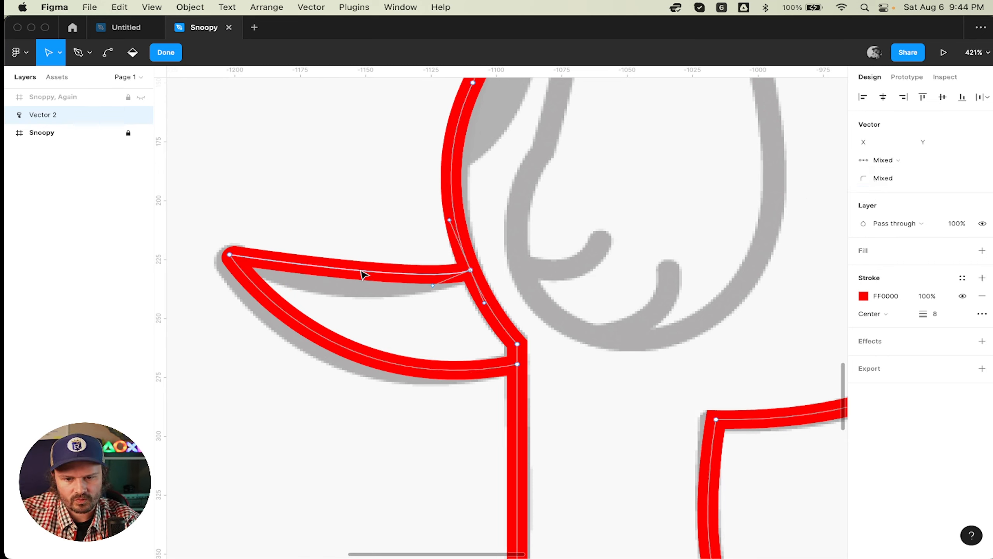
{"action": "left_click_drag", "start_coordinate": [360, 278], "coordinate": [355, 281]}
{"action": "key", "text": "super+z"}
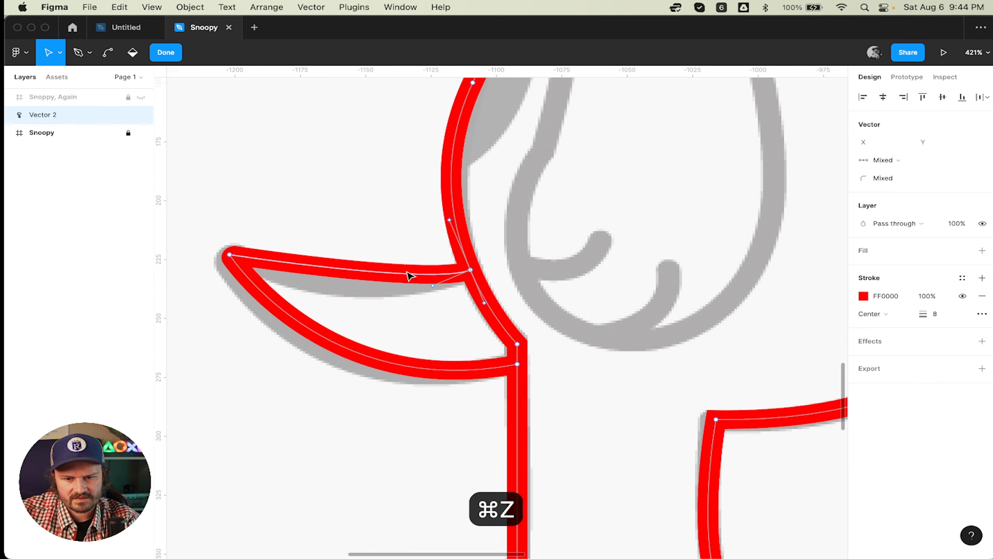
- Add a point midway along the tail's upper edge and move it down to X -1155, Y 236.5 to match the sketch
{"action": "key", "text": "p"}
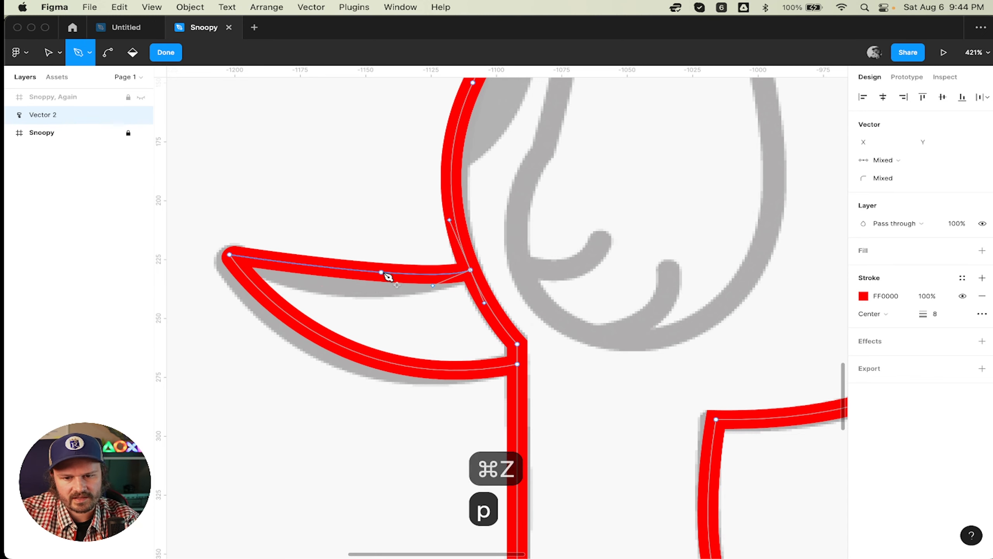
{"action": "left_click", "coordinate": [354, 270]}
{"action": "key", "text": "v"}
{"action": "left_click_drag", "start_coordinate": [354, 271], "coordinate": [352, 286]}
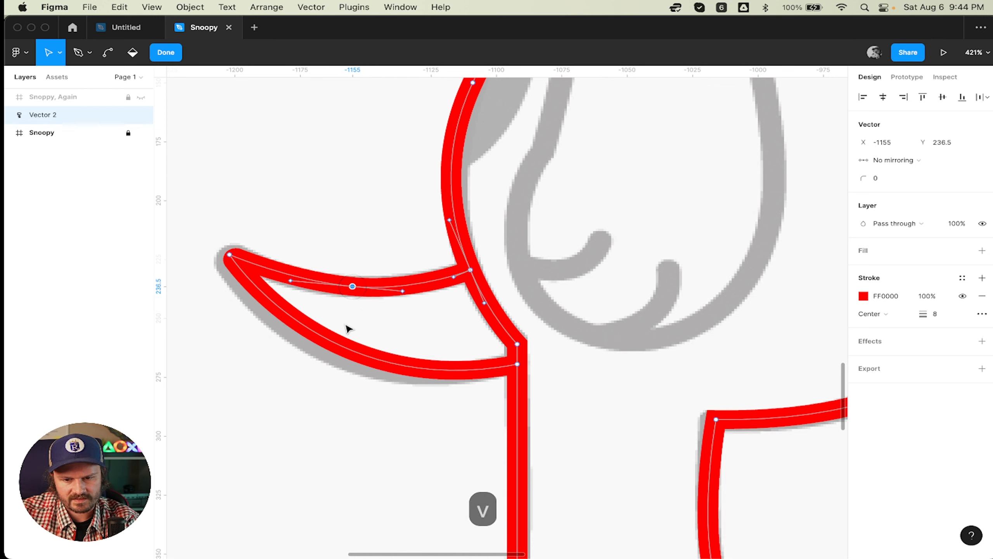
- Leave vector editing and deselect the traced outline
{"action": "left_click", "coordinate": [220, 254]}
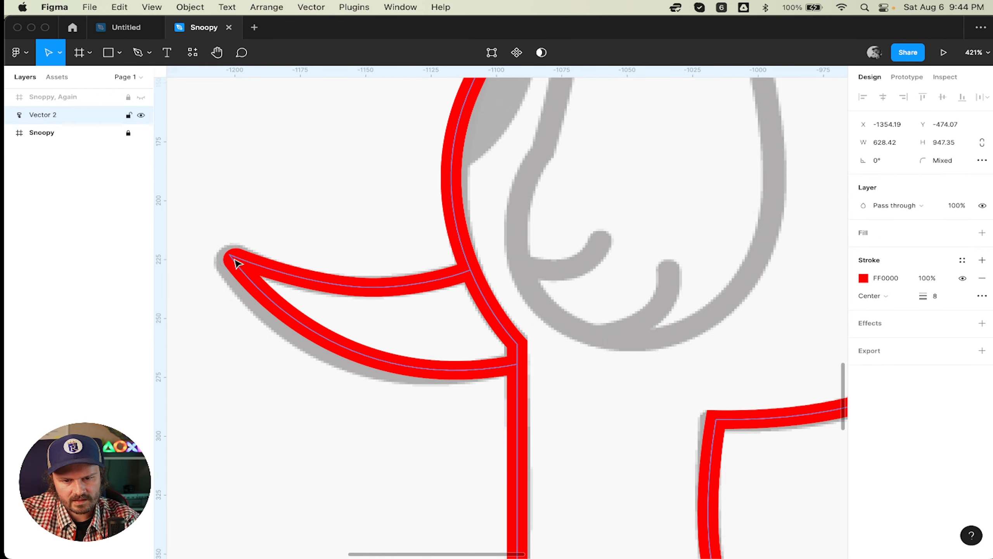
{"action": "key", "text": "Escape"}
{"action": "key", "text": "Return"}
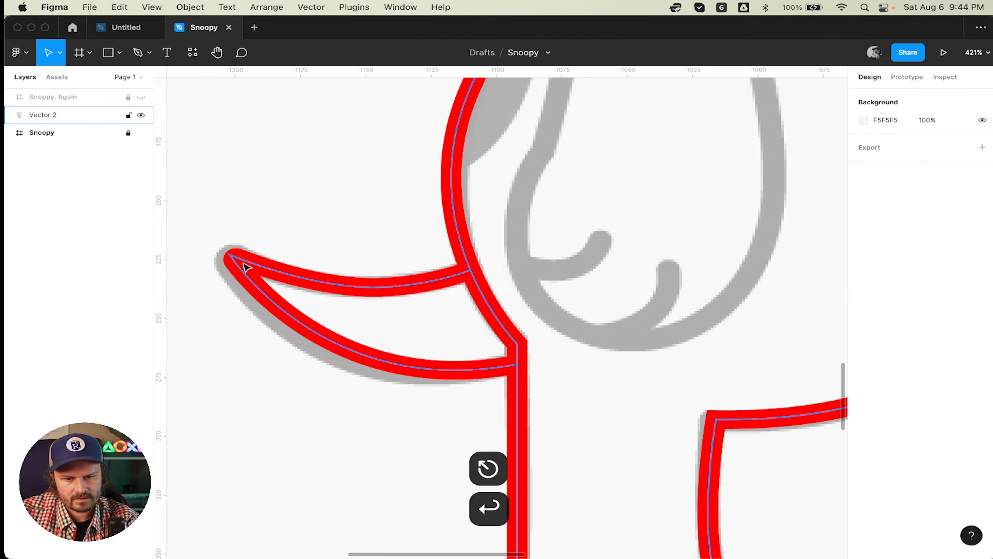
- Reshape the tail to match the sketch, moving its tip to X -1207, Y 221.5 and the lower curve's handle to X -1177.5, Y 290.5
{"action": "scroll", "coordinate": [240, 265], "scroll_direction": "down", "scroll_amount": 5}
{"action": "scroll", "coordinate": [244, 266], "scroll_direction": "up", "scroll_amount": 4}
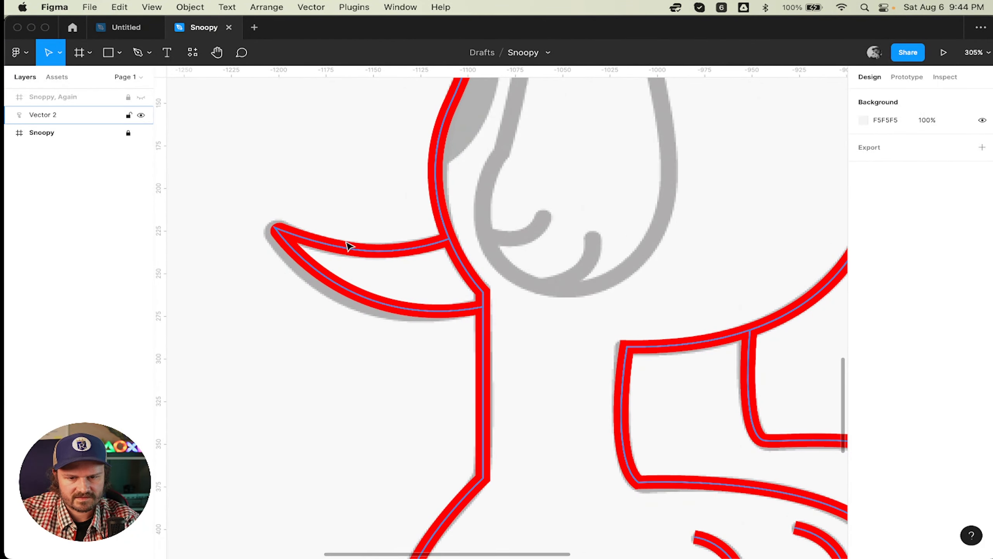
{"action": "left_click", "coordinate": [346, 254]}
{"action": "key", "text": "Return"}
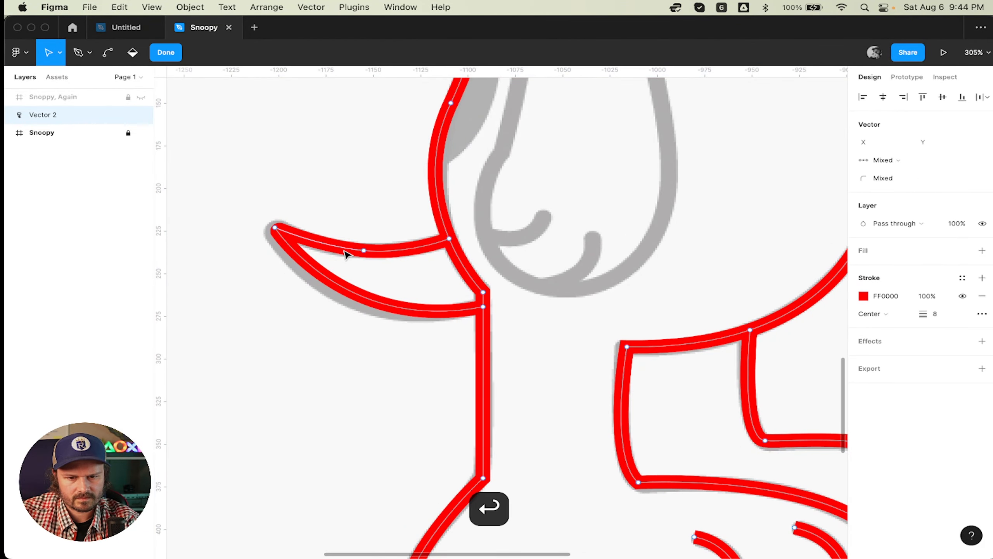
{"action": "left_click", "coordinate": [275, 228]}
{"action": "left_click_drag", "start_coordinate": [275, 231], "coordinate": [262, 224]}
{"action": "left_click_drag", "start_coordinate": [341, 332], "coordinate": [321, 342]}
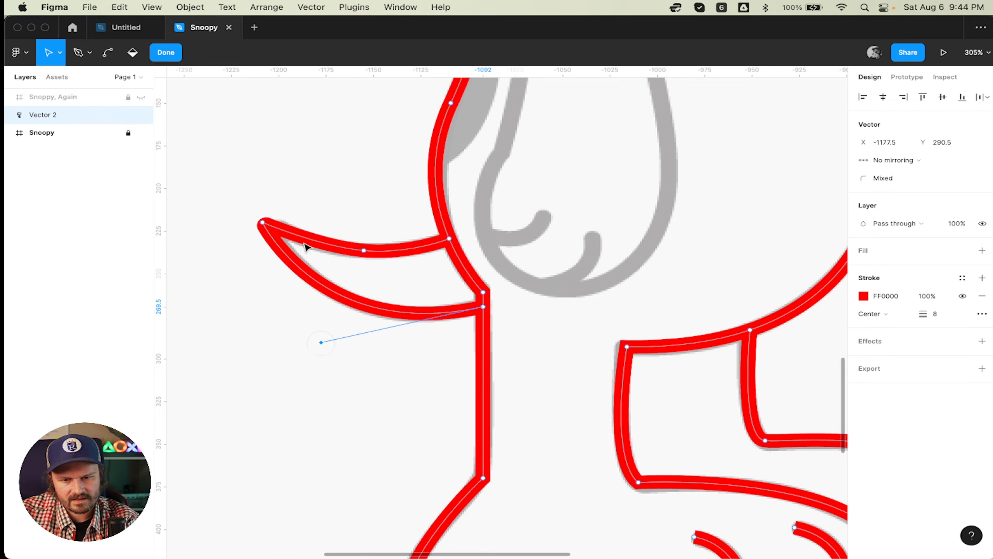
{"action": "left_click_drag", "start_coordinate": [262, 225], "coordinate": [267, 229]}
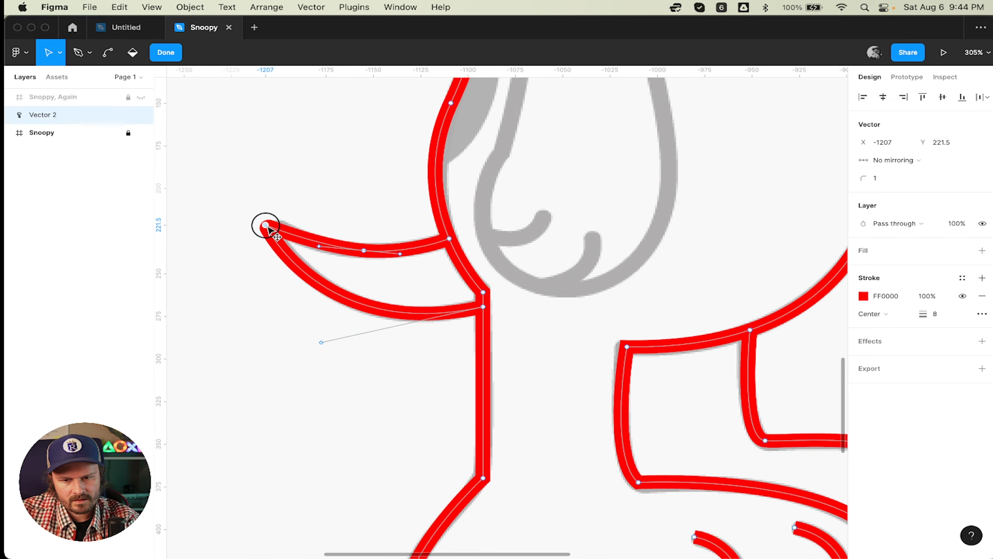
{"action": "left_click", "coordinate": [319, 178]}
- Trace the arm's right side and bottom with the Pen tool, from X -1025.5, Y 43 through X -1050, Y 258.5 to X -1092, Y 208.5
{"action": "scroll", "coordinate": [319, 178], "scroll_direction": "up", "scroll_amount": 5}
{"action": "scroll", "coordinate": [319, 178], "scroll_direction": "right", "scroll_amount": 4}
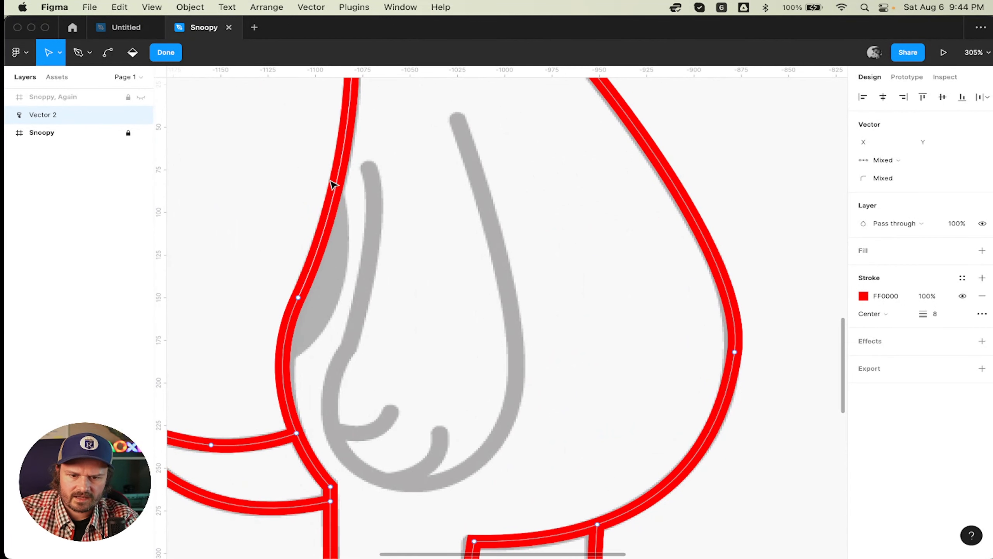
{"action": "key", "text": "p"}
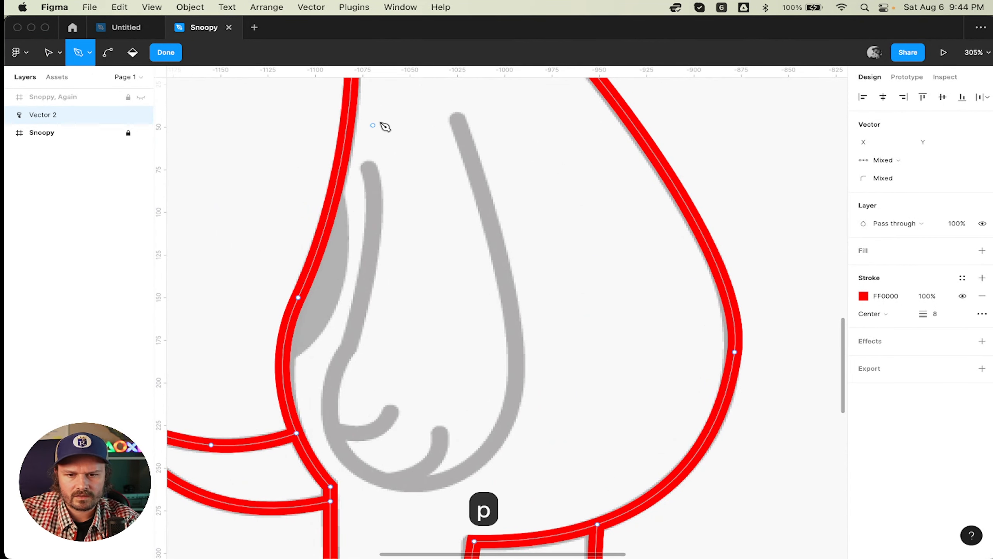
{"action": "left_click", "coordinate": [457, 116]}
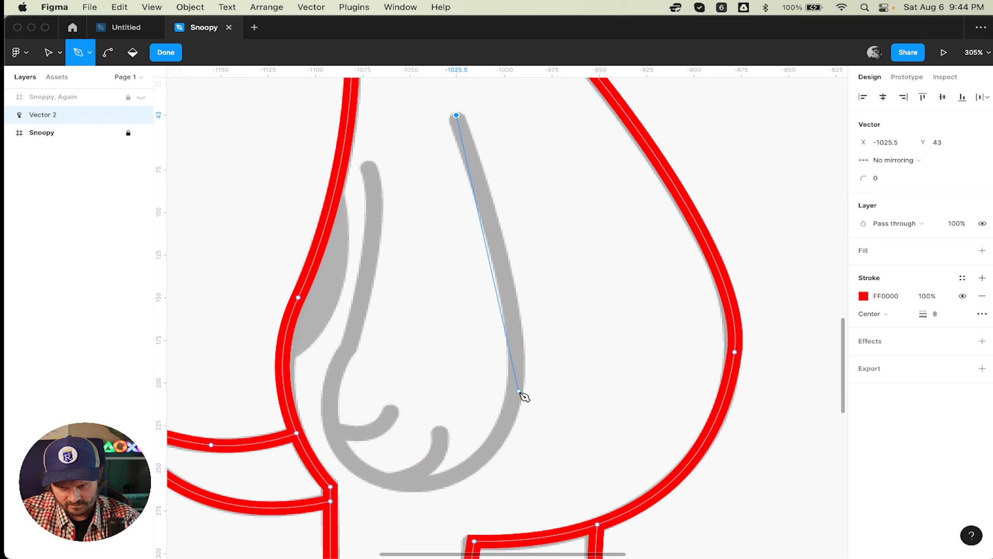
{"action": "mouse_move", "coordinate": [516, 389]}
{"action": "left_mouse_down"}
{"action": "mouse_move", "coordinate": [492, 468]}
{"action": "mouse_move", "coordinate": [501, 466]}
{"action": "left_mouse_up"}
{"action": "left_click", "coordinate": [410, 483]}
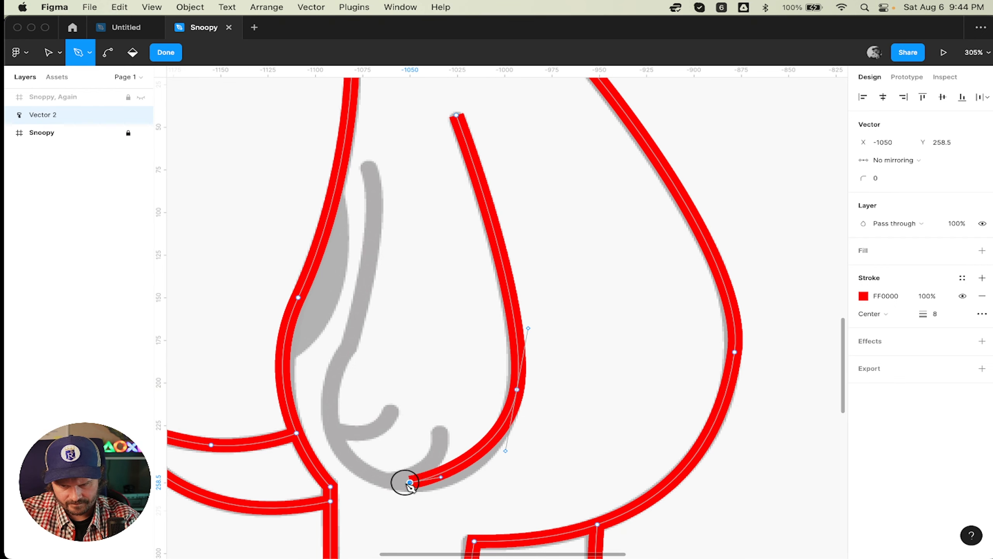
{"action": "left_click_drag", "start_coordinate": [409, 483], "coordinate": [387, 476]}
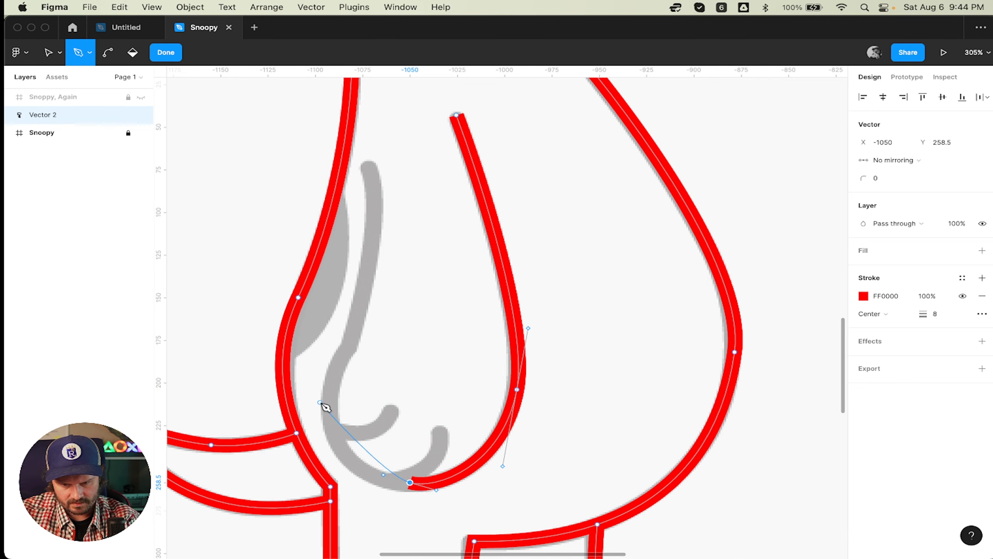
{"action": "left_click_drag", "start_coordinate": [331, 399], "coordinate": [331, 317]}
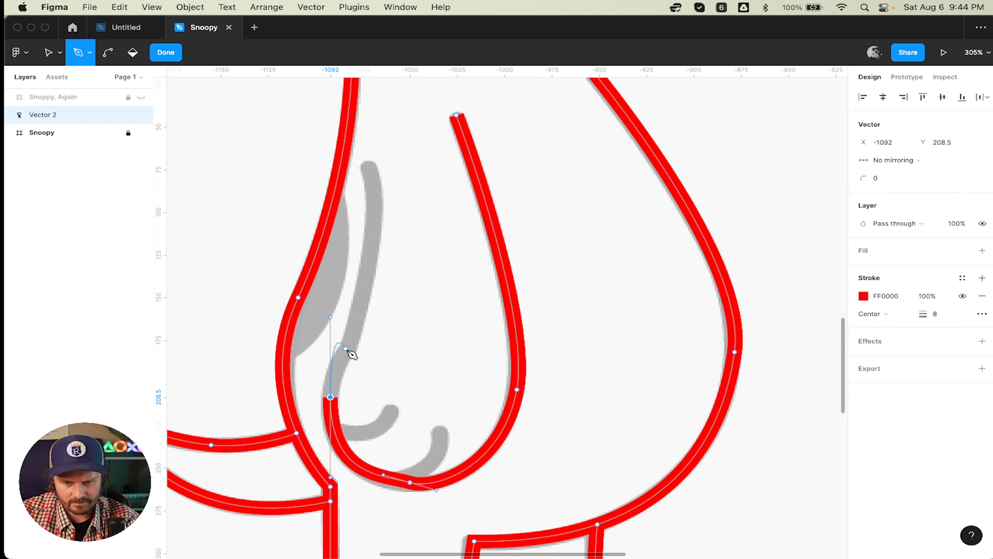
- Continue the arm outline from its left end without the old handle, through X -1082.5, Y 179.5 to an upper end at X -1070.5, Y 73
{"action": "key", "text": "Escape"}
{"action": "key", "text": "p"}
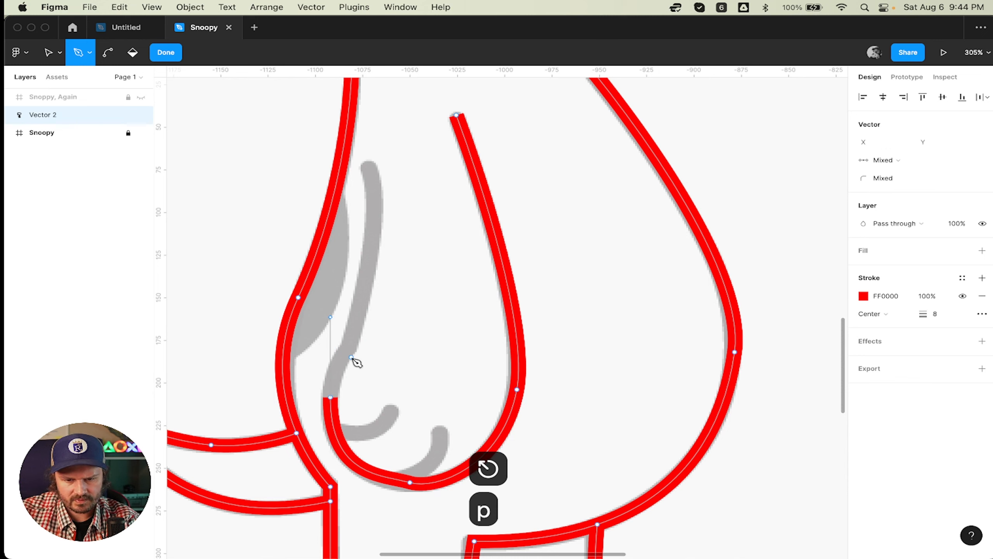
{"action": "left_click", "coordinate": [331, 397]}
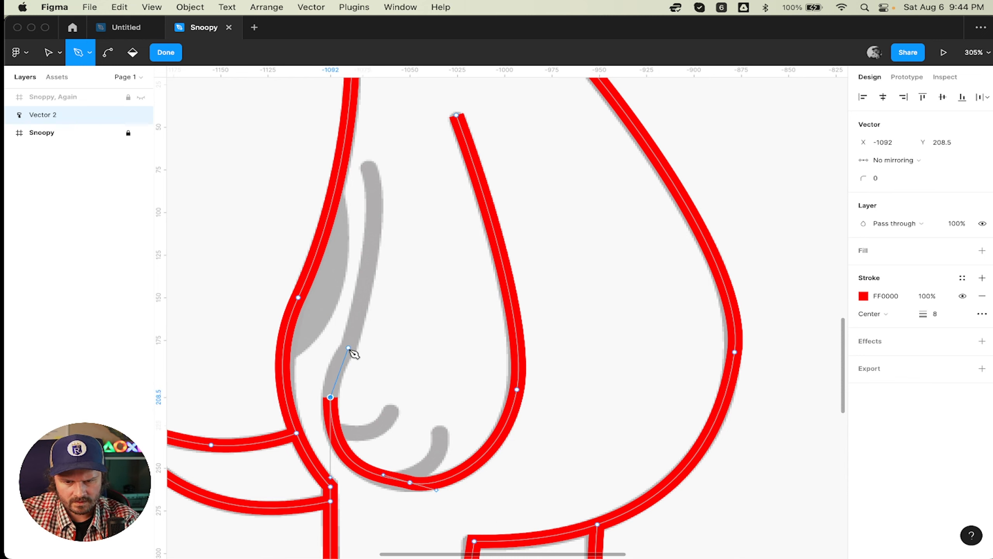
{"action": "left_click", "coordinate": [348, 347]}
{"action": "left_click_drag", "start_coordinate": [348, 347], "coordinate": [367, 325]}
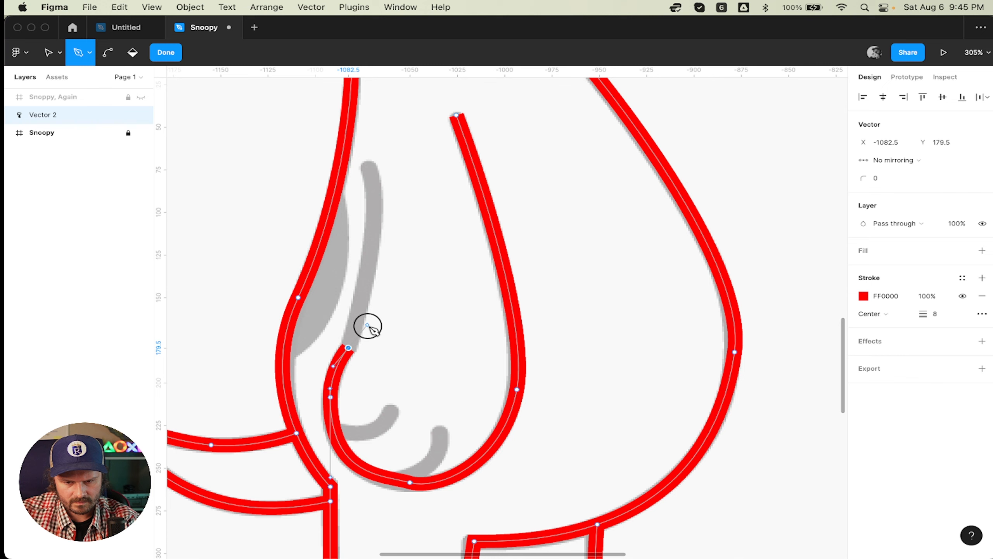
{"action": "left_click_drag", "start_coordinate": [372, 166], "coordinate": [359, 115]}
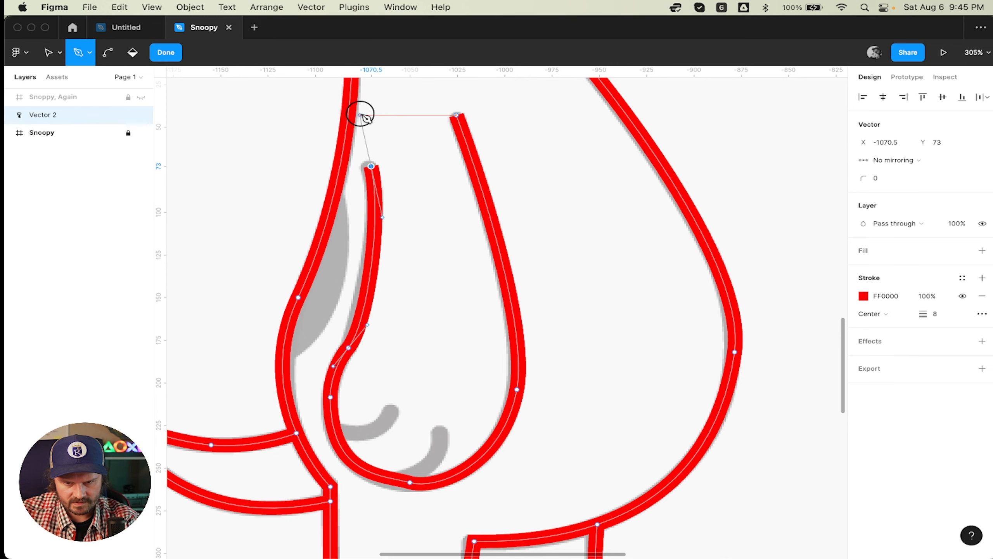
{"action": "scroll", "coordinate": [441, 372], "scroll_direction": "down", "scroll_amount": 4}
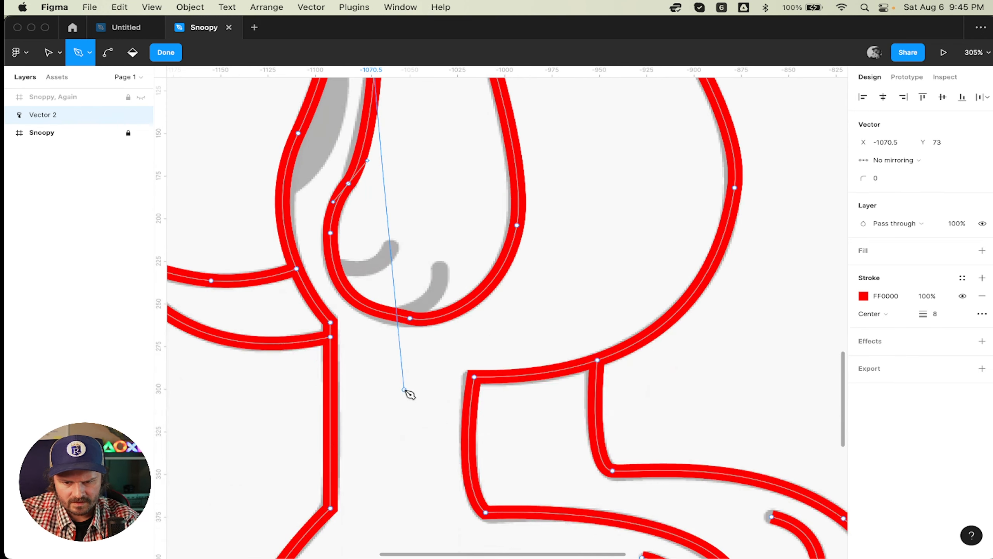
{"action": "scroll", "coordinate": [406, 391], "scroll_direction": "up", "scroll_amount": 1}
{"action": "key", "text": "Escape"}
- Smooth the curve at the arm's bottom point by moving its right handle to X -1035.5, Y 259.5, and leave vector editing
{"action": "scroll", "coordinate": [389, 343], "scroll_direction": "up", "scroll_amount": 5}
{"action": "scroll", "coordinate": [392, 347], "scroll_direction": "down", "scroll_amount": 3}
{"action": "key", "text": "p"}
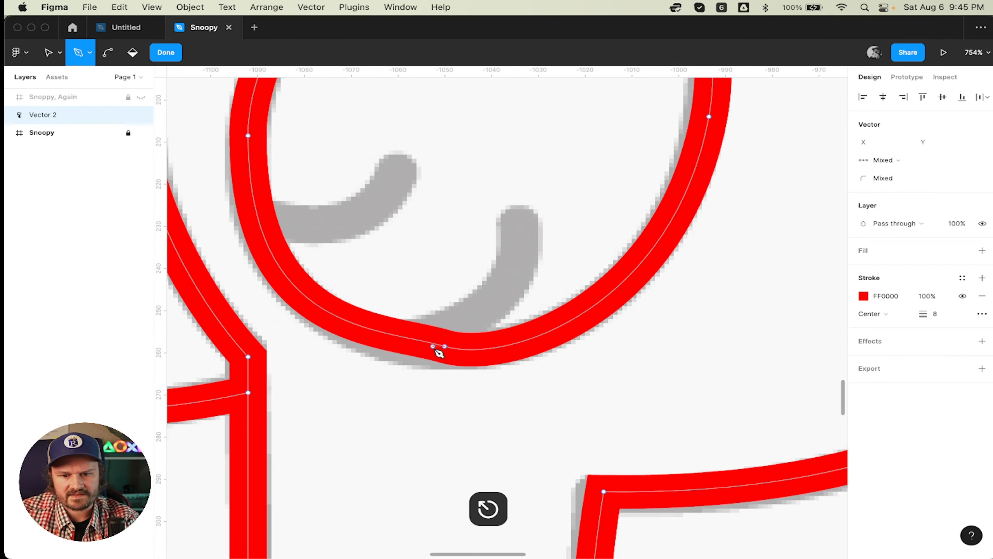
{"action": "scroll", "coordinate": [439, 353], "scroll_direction": "up", "scroll_amount": 3}
{"action": "scroll", "coordinate": [439, 353], "scroll_direction": "left", "scroll_amount": 2}
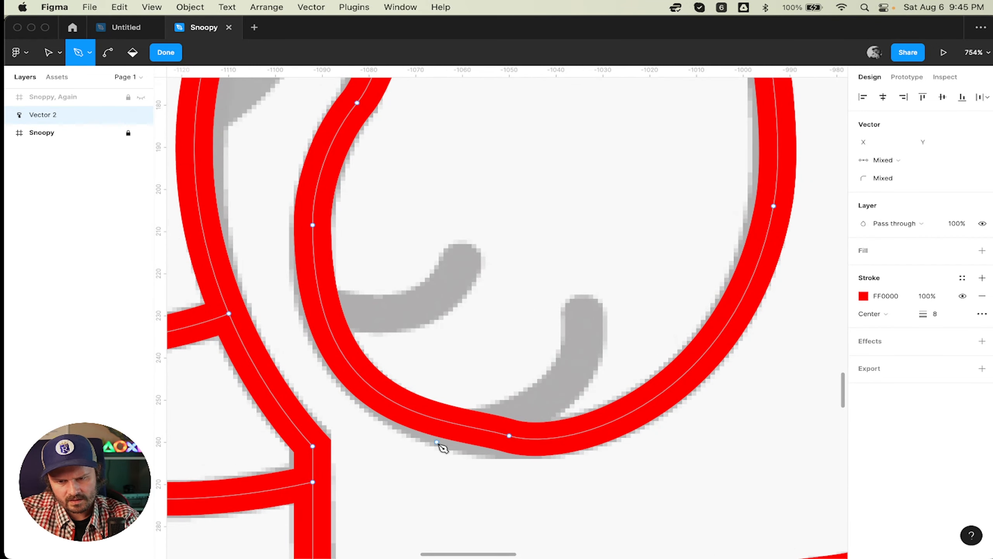
{"action": "key", "text": "v"}
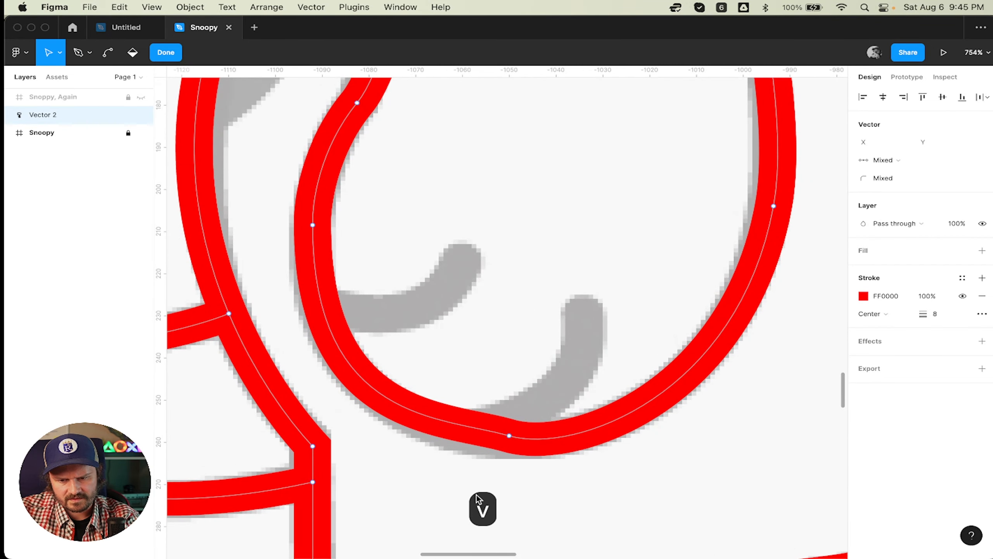
{"action": "left_click", "coordinate": [509, 435]}
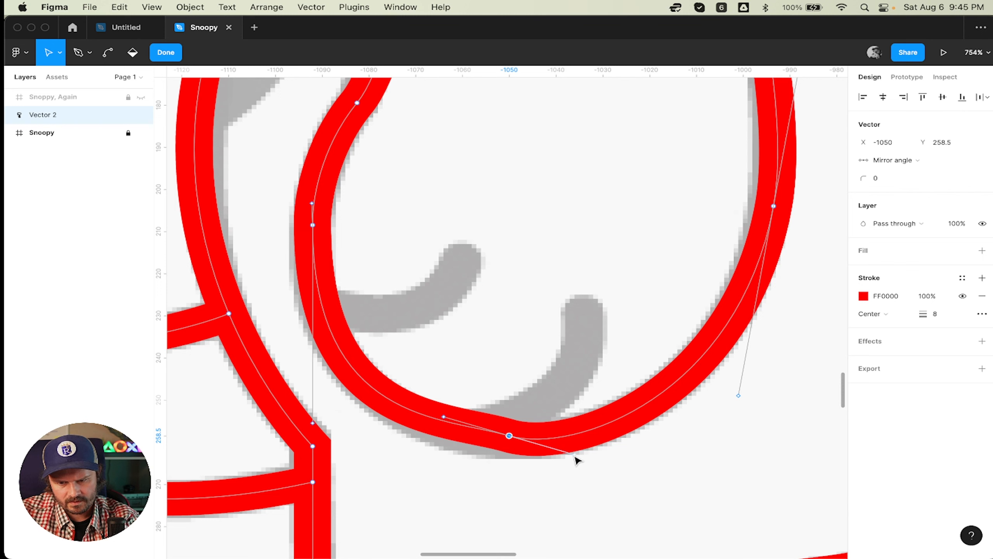
{"action": "left_click_drag", "start_coordinate": [576, 456], "coordinate": [579, 441]}
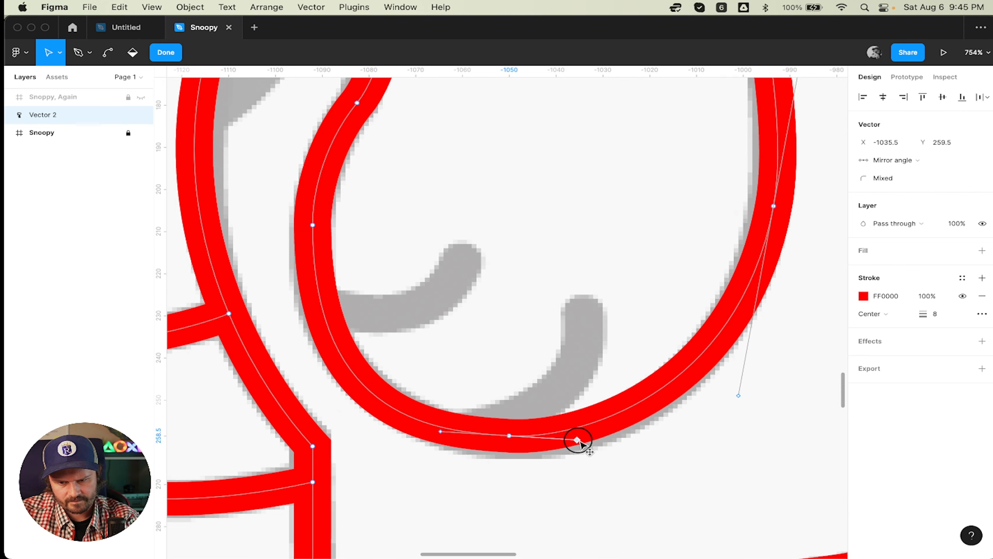
{"action": "key", "text": "Escape"}
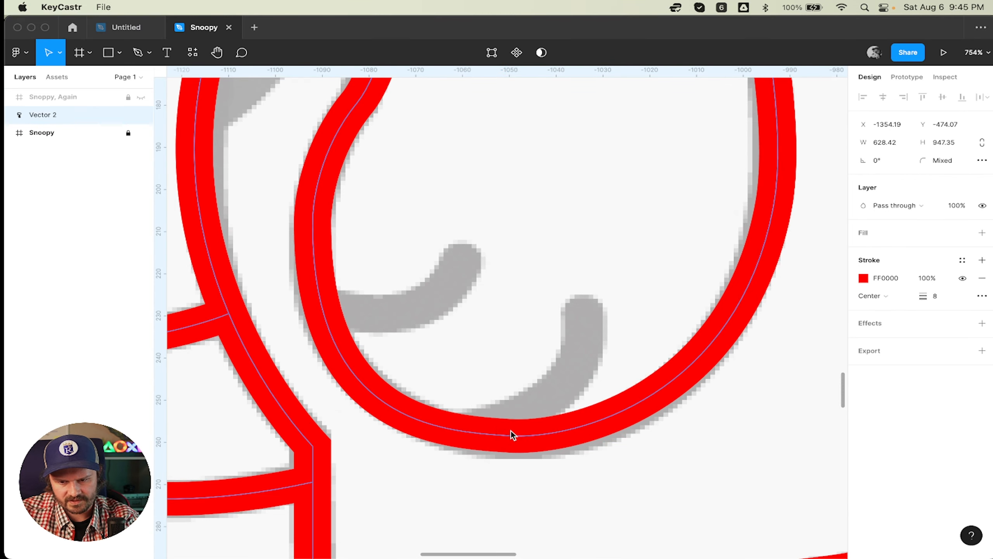
- Reopen the outline for vector editing and move the arm's bottom point to X -1048.5, Y 259.5
{"action": "key", "text": "Return"}
{"action": "key", "text": "Return"}
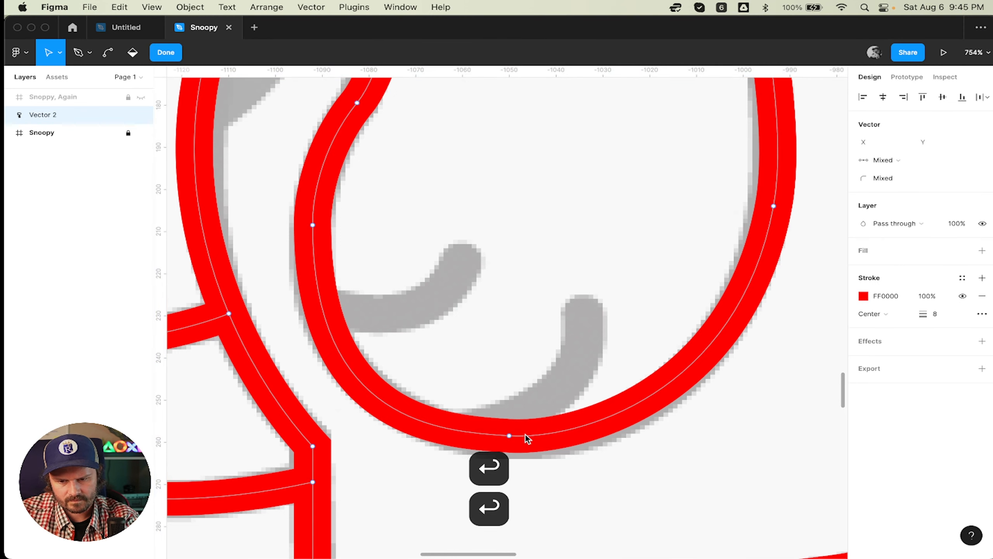
{"action": "left_click", "coordinate": [507, 438]}
{"action": "left_click_drag", "start_coordinate": [507, 438], "coordinate": [516, 439]}
- Refine the arm's left edge by moving the wrist point's upper handle to X -1074, Y 156.5 to follow the sketch
{"action": "scroll", "coordinate": [417, 307], "scroll_direction": "up", "scroll_amount": 10}
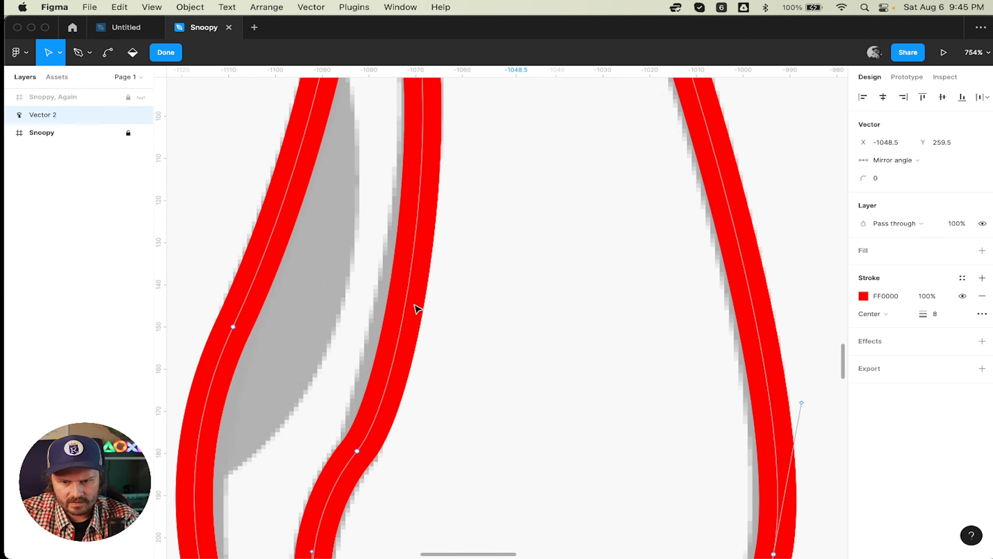
{"action": "key", "text": "f"}
{"action": "scroll", "coordinate": [384, 381], "scroll_direction": "down", "scroll_amount": 1}
{"action": "left_click", "coordinate": [383, 381]}
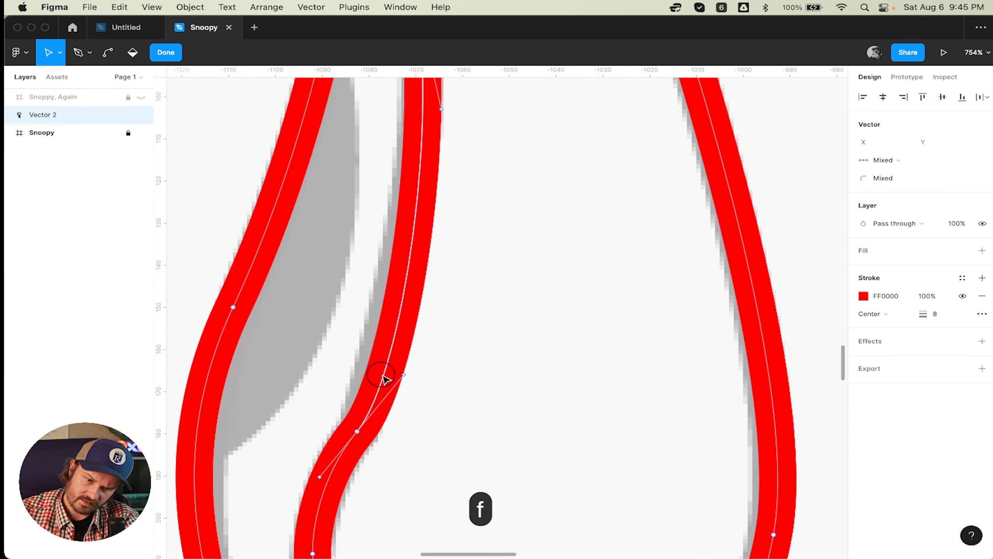
{"action": "left_click_drag", "start_coordinate": [404, 374], "coordinate": [401, 339]}
{"action": "scroll", "coordinate": [402, 339], "scroll_direction": "up", "scroll_amount": 5}
{"action": "scroll", "coordinate": [401, 339], "scroll_direction": "down", "scroll_amount": 10}
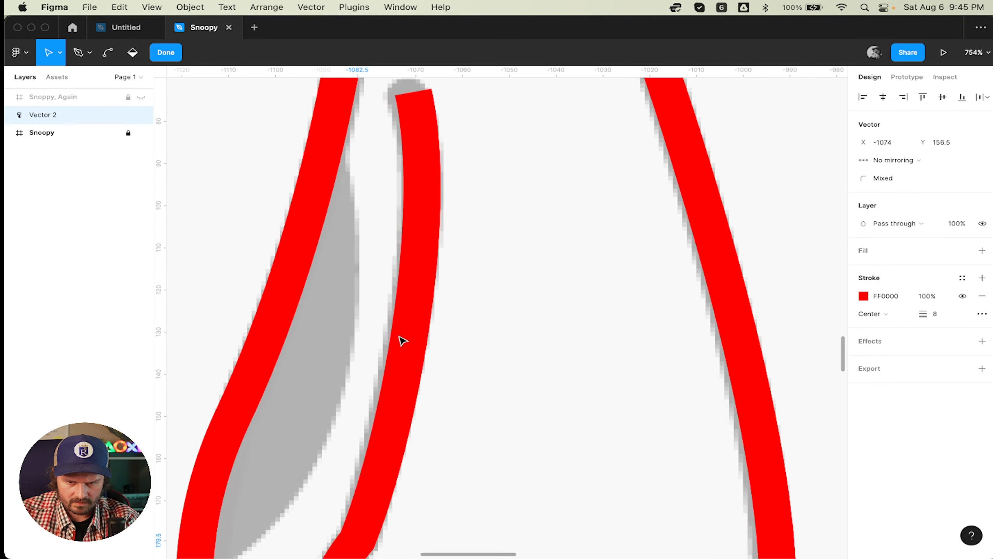
{"action": "scroll", "coordinate": [402, 340], "scroll_direction": "up", "scroll_amount": 3}
- Draw the first curved finger line with the Pen tool from X -1058.5, Y 215.5 to the paw outline at X -1089.26, Y 230.5
{"action": "key", "text": "p"}
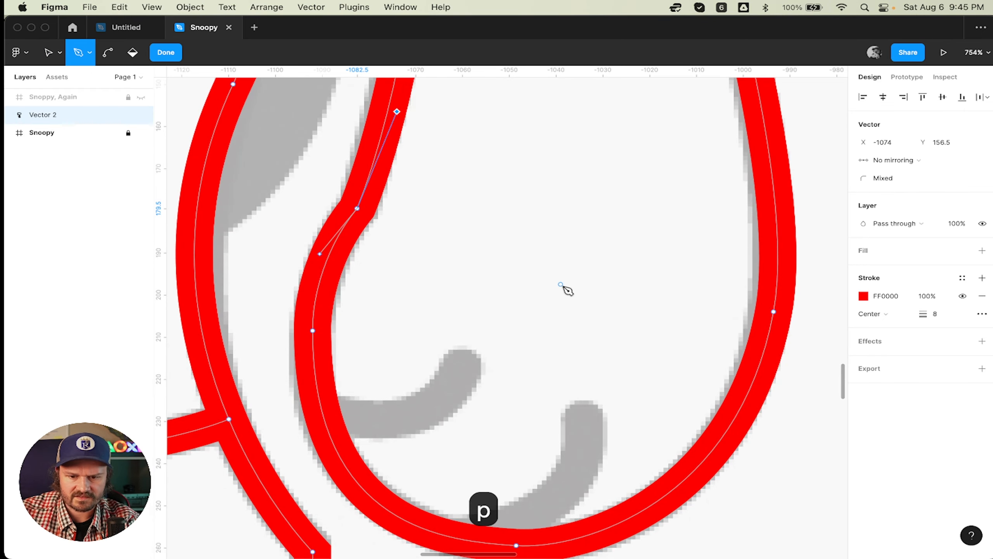
{"action": "scroll", "coordinate": [552, 288], "scroll_direction": "down", "scroll_amount": 9}
{"action": "scroll", "coordinate": [536, 288], "scroll_direction": "up", "scroll_amount": 7}
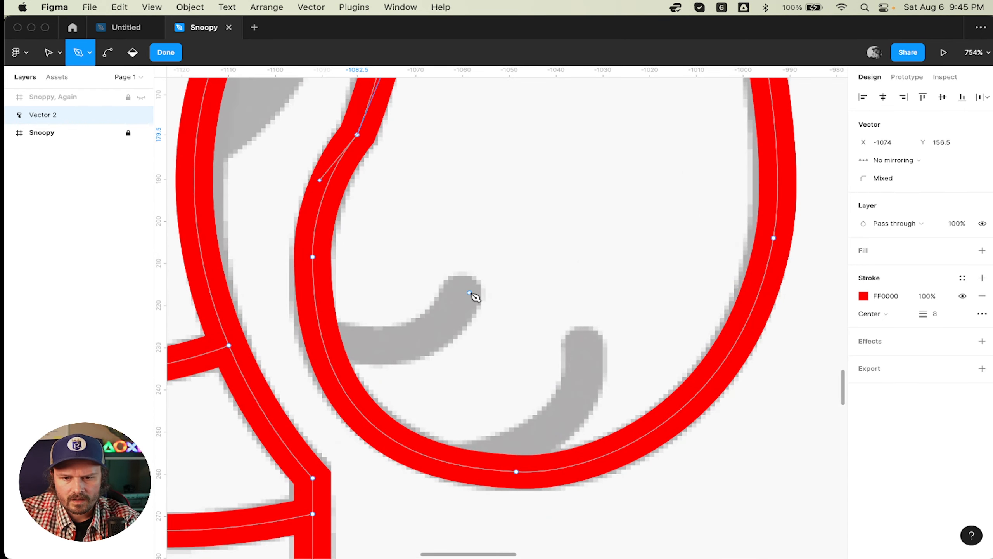
{"action": "left_click", "coordinate": [469, 287]}
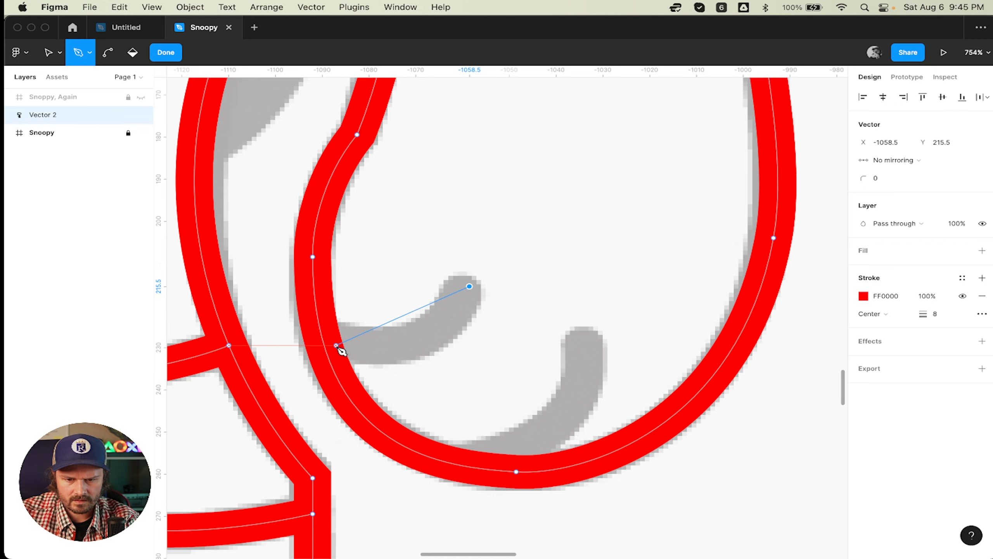
{"action": "mouse_move", "coordinate": [326, 350]}
{"action": "left_mouse_down"}
{"action": "mouse_move", "coordinate": [259, 308]}
{"action": "mouse_move", "coordinate": [170, 355]}
{"action": "mouse_move", "coordinate": [206, 352]}
{"action": "mouse_move", "coordinate": [168, 320]}
{"action": "left_mouse_up"}
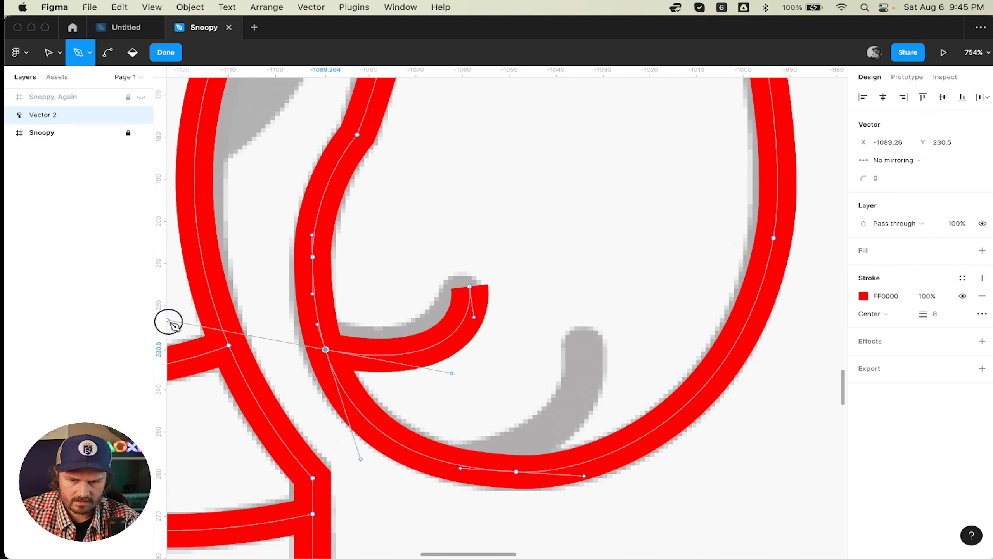
- Fit the first finger line to the sketch, moving its free end to X -1059, Y 212 and its junction to X -1090.5, Y 228, and adjusting the handles
{"action": "key", "text": "v"}
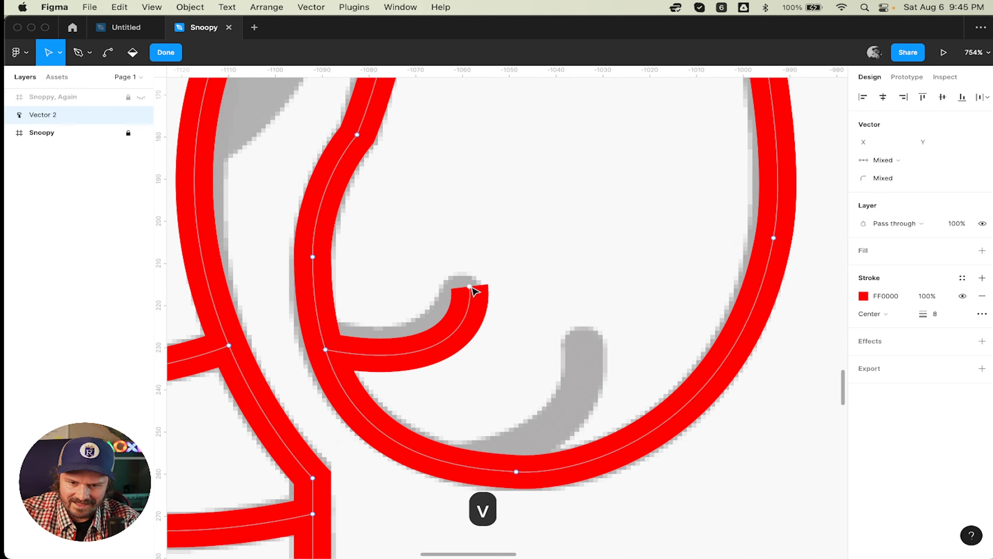
{"action": "left_click", "coordinate": [469, 286]}
{"action": "left_click", "coordinate": [475, 318]}
{"action": "left_click", "coordinate": [470, 287]}
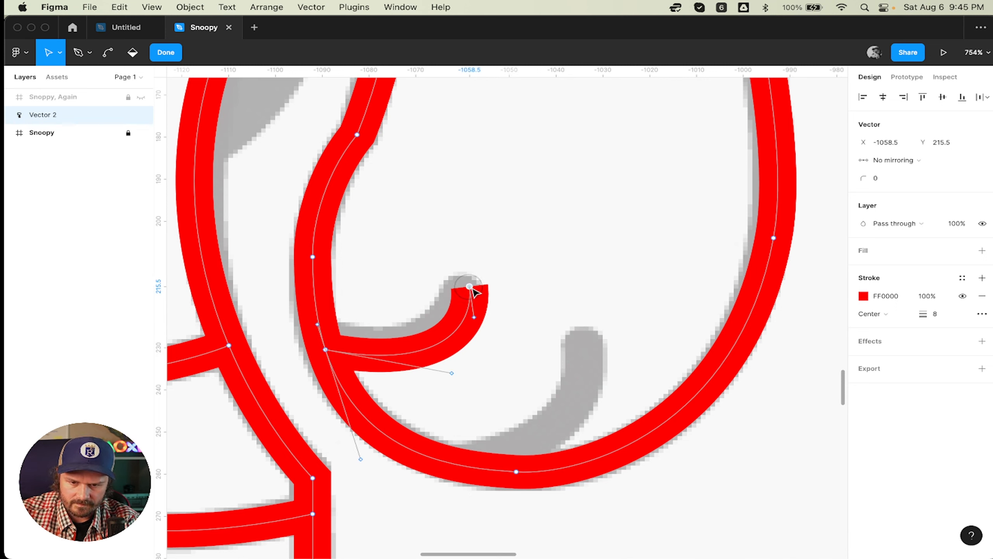
{"action": "mouse_move", "coordinate": [473, 318]}
{"action": "left_mouse_down"}
{"action": "mouse_move", "coordinate": [459, 315]}
{"action": "mouse_move", "coordinate": [471, 275]}
{"action": "left_mouse_up"}
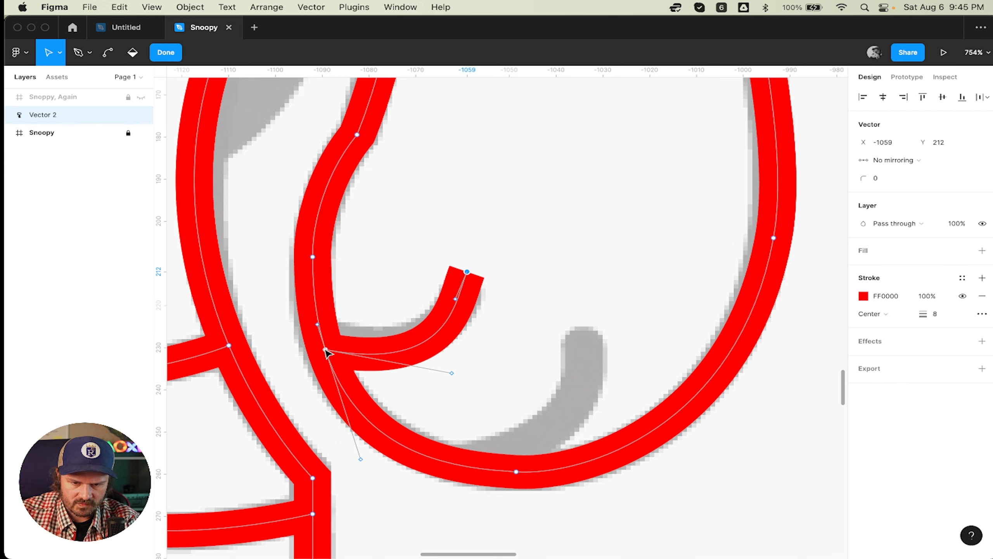
{"action": "left_click_drag", "start_coordinate": [326, 350], "coordinate": [321, 340]}
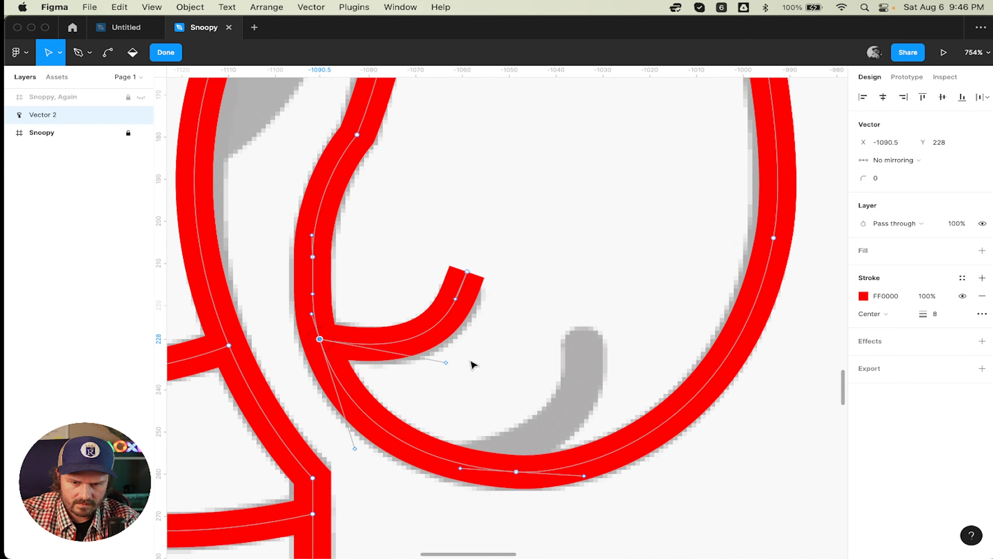
{"action": "left_click_drag", "start_coordinate": [445, 362], "coordinate": [456, 367]}
{"action": "left_click", "coordinate": [518, 348]}
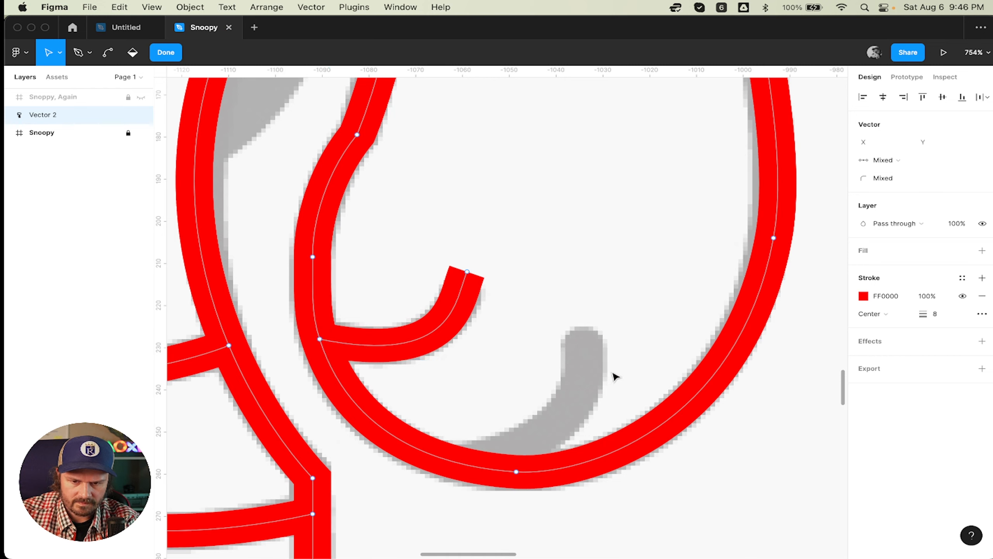
- Draw the second curved finger line with the Pen tool from X -1034, Y 226 to the bottom of the paw outline
{"action": "key", "text": "p"}
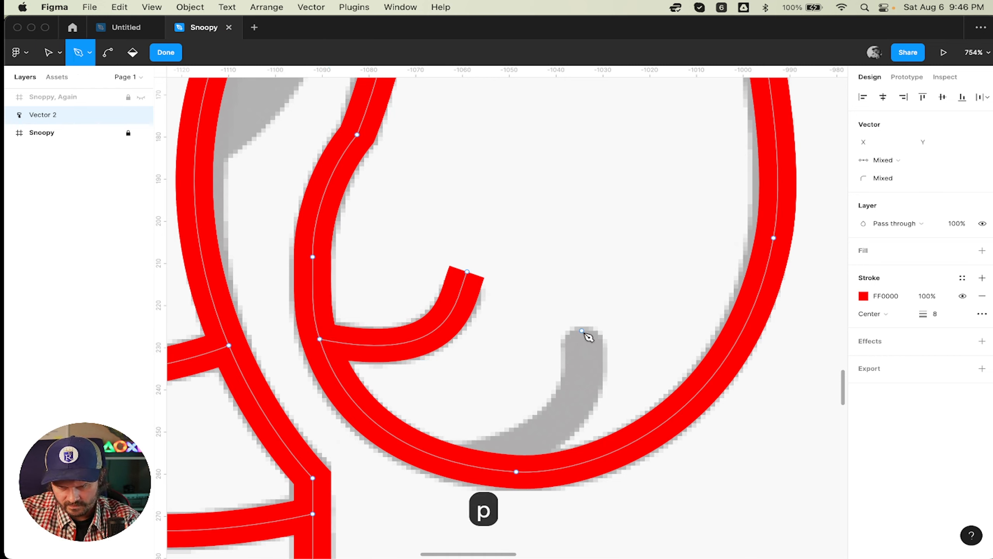
{"action": "left_click", "coordinate": [584, 331]}
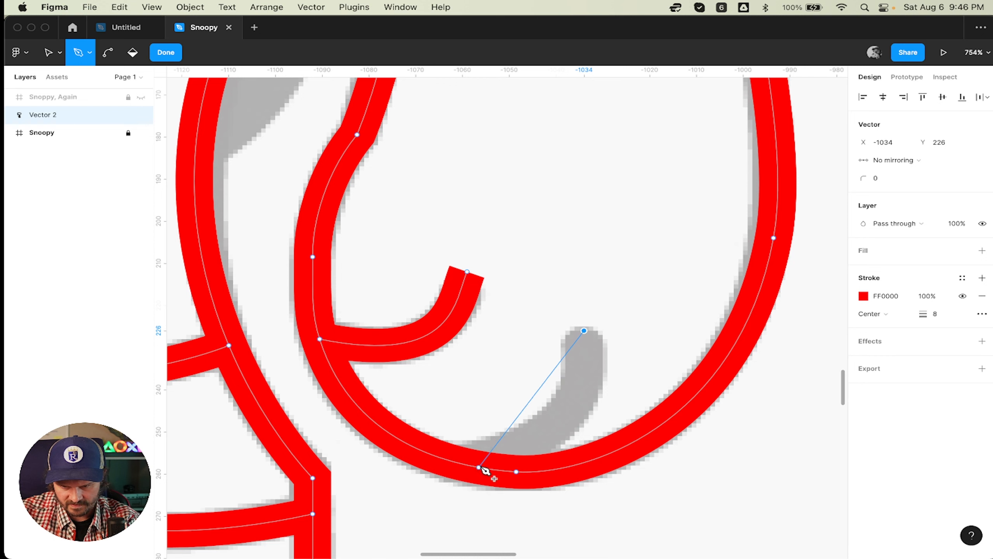
{"action": "mouse_move", "coordinate": [473, 466]}
{"action": "left_mouse_down"}
{"action": "mouse_move", "coordinate": [344, 458]}
{"action": "mouse_move", "coordinate": [361, 488]}
{"action": "mouse_move", "coordinate": [330, 482]}
{"action": "left_mouse_up"}
{"action": "key", "text": "v"}
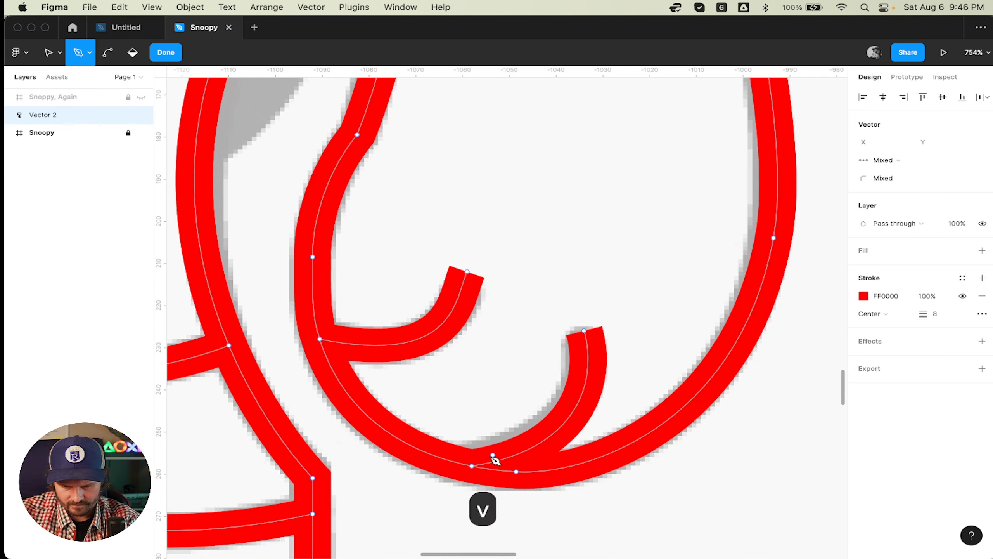
- Fit the second finger line's junction to X -1060.5, Y 258 and move the paw bottom point's handle to X -1029, Y 260.84
{"action": "mouse_move", "coordinate": [473, 466]}
{"action": "left_mouse_down"}
{"action": "mouse_move", "coordinate": [450, 457]}
{"action": "mouse_move", "coordinate": [462, 470]}
{"action": "left_mouse_up"}
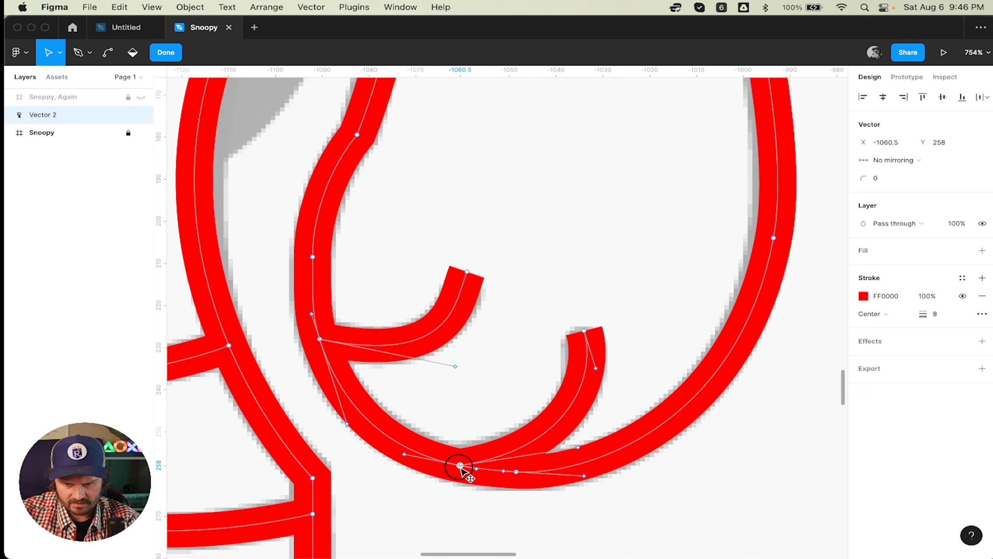
{"action": "left_click", "coordinate": [516, 471]}
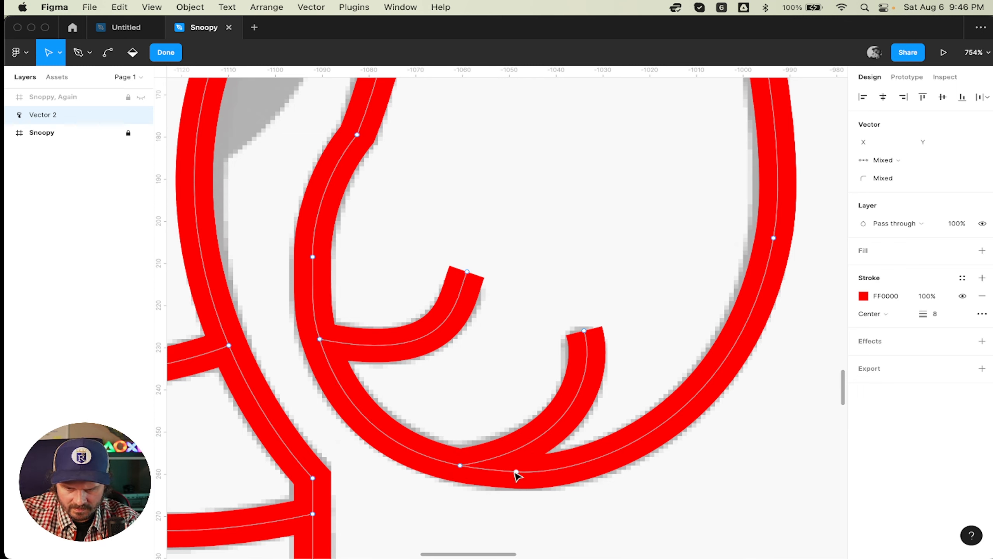
{"action": "left_click_drag", "start_coordinate": [584, 475], "coordinate": [608, 477]}
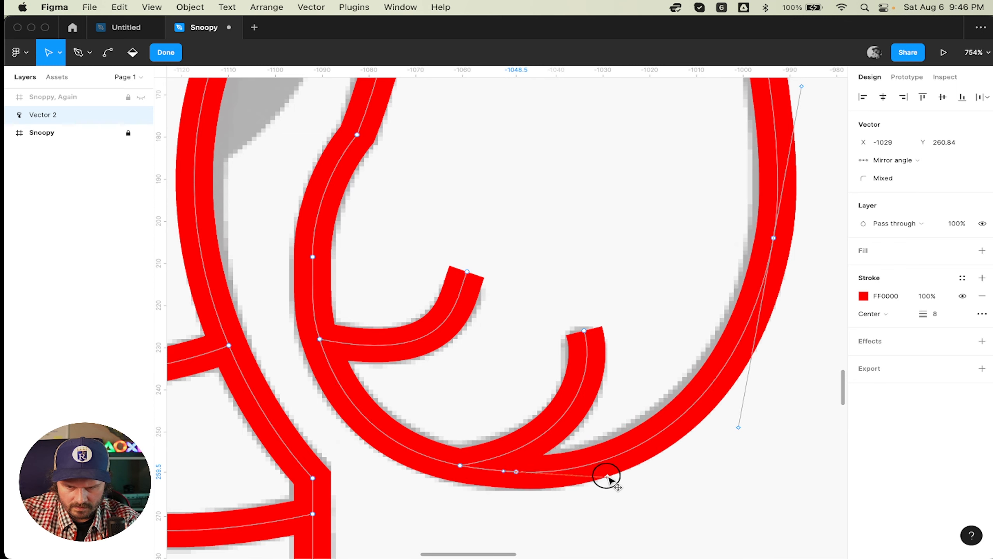
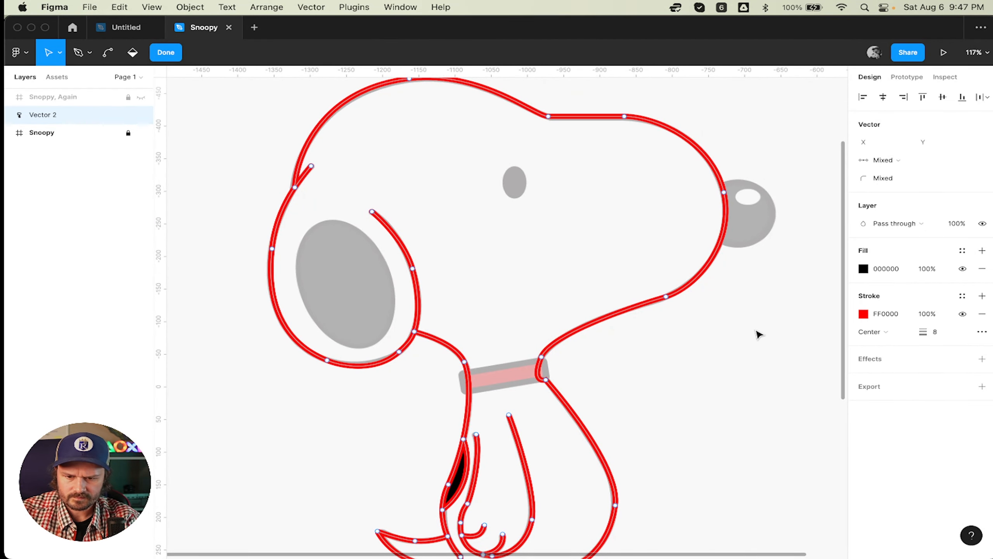
- Finish vector editing of the red outline and deselect it
{"action": "scroll", "coordinate": [750, 335], "scroll_direction": "down", "scroll_amount": 10}
{"action": "scroll", "coordinate": [750, 335], "scroll_direction": "up", "scroll_amount": 10}
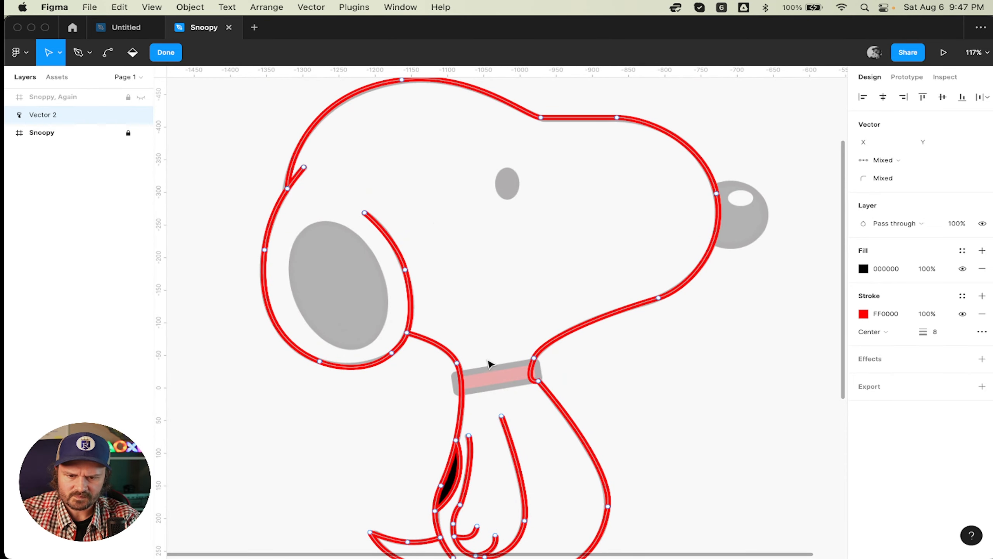
{"action": "key", "text": "Escape"}
{"action": "left_click", "coordinate": [765, 332]}
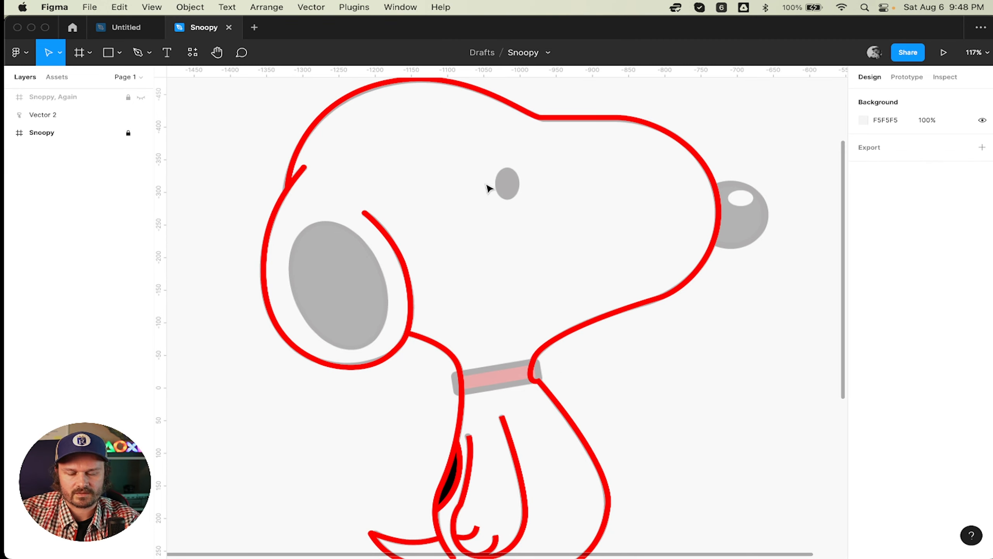
- Draw a 34 × 50 ellipse over the eye at X -1034, Y -339 and fill it with black 000000
{"action": "key", "text": "o"}
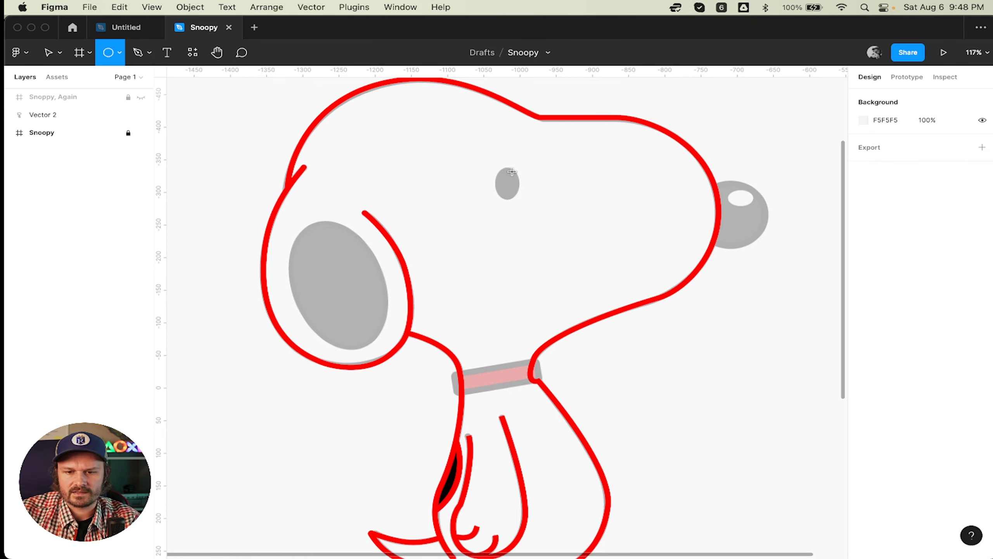
{"action": "left_click_drag", "start_coordinate": [522, 169], "coordinate": [471, 181]}
{"action": "scroll", "coordinate": [524, 176], "scroll_direction": "up", "scroll_amount": 5}
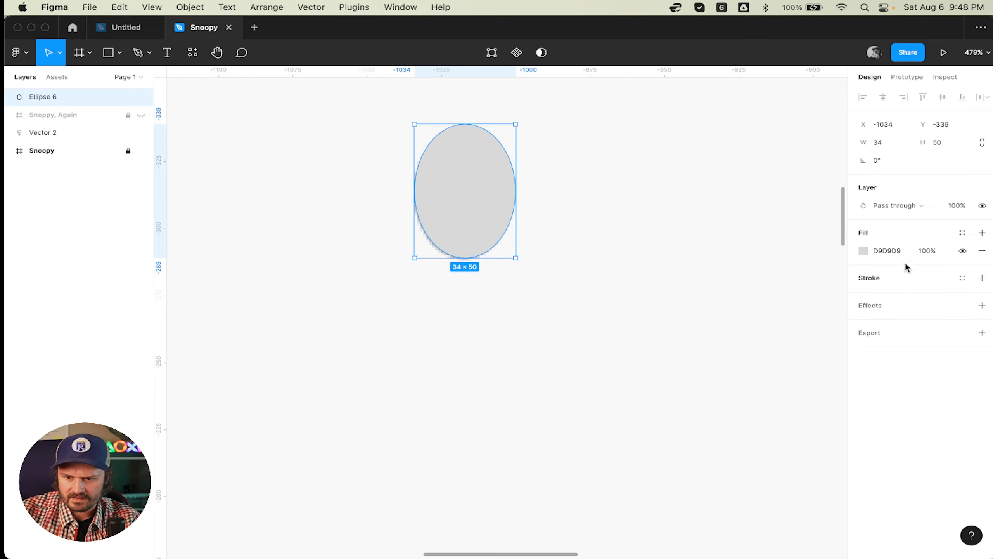
{"action": "left_click", "coordinate": [888, 250]}
{"action": "type", "text": "f"}
{"action": "key", "text": "BackSpace"}
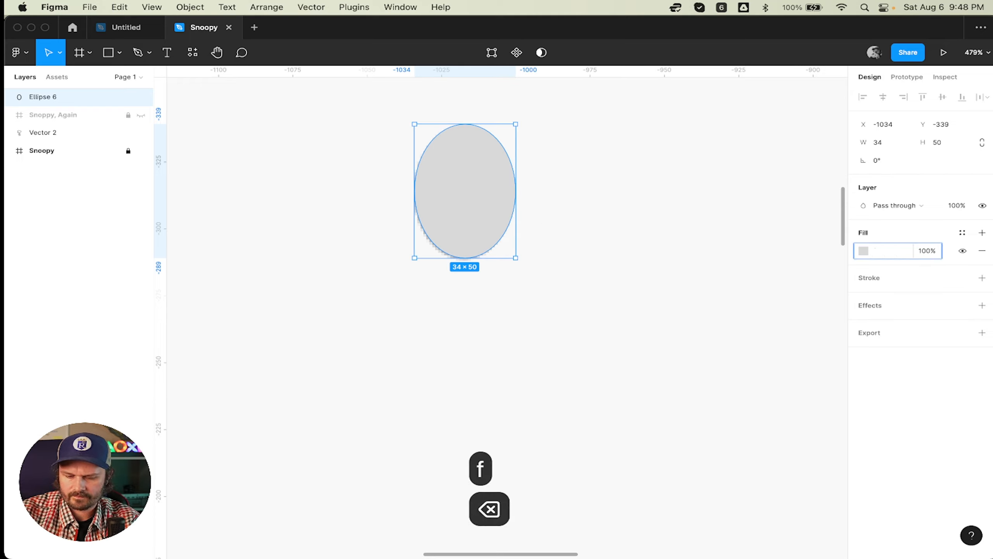
{"action": "type", "text": "0"}
{"action": "key", "text": "Return"}
- Draw a 128 × 199 ellipse for the ear spot, rotate it 16.92°, and place it at X -1341, Y -233.75
{"action": "scroll", "coordinate": [649, 217], "scroll_direction": "down", "scroll_amount": 5}
{"action": "scroll", "coordinate": [649, 217], "scroll_direction": "up", "scroll_amount": 8}
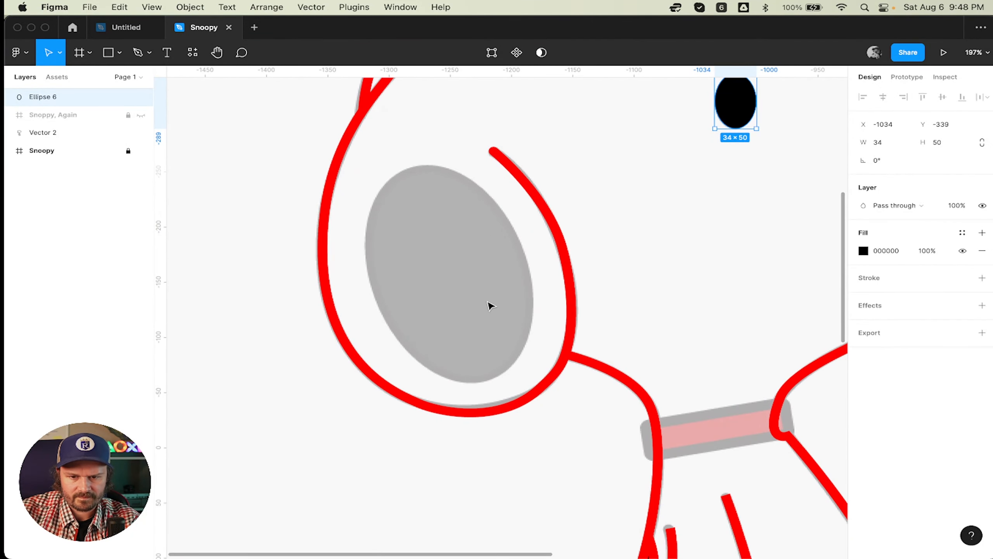
{"action": "left_click", "coordinate": [468, 279]}
{"action": "key", "text": "o"}
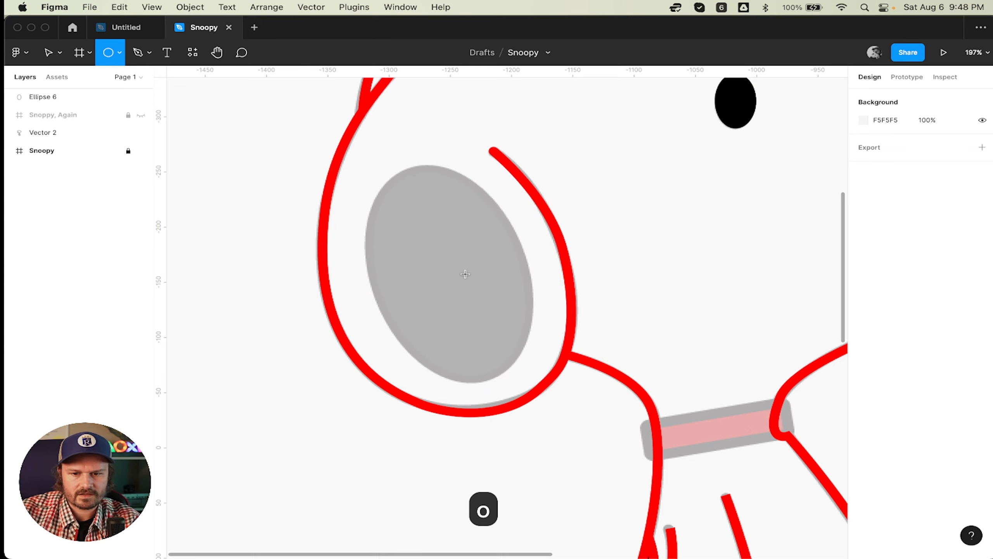
{"action": "left_click_drag", "start_coordinate": [413, 165], "coordinate": [569, 384]}
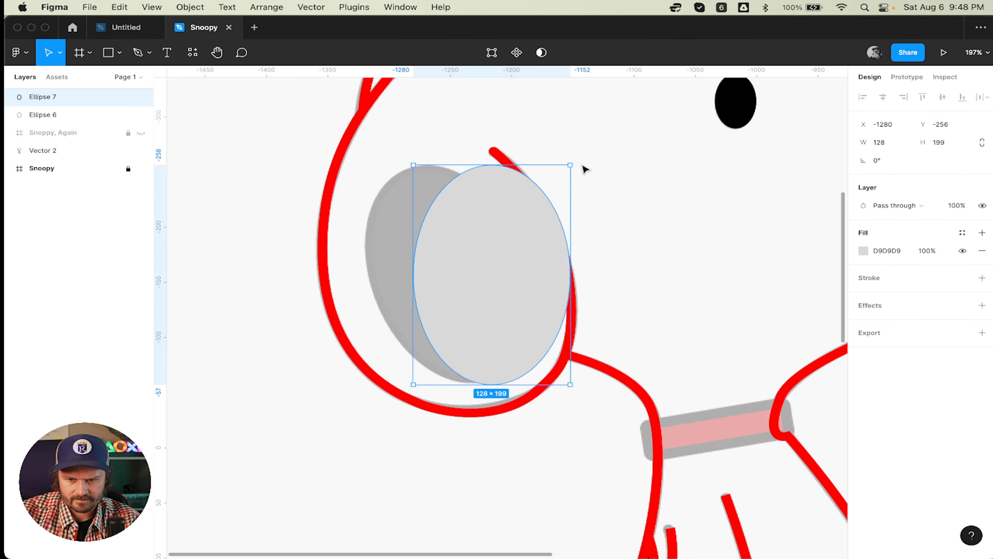
{"action": "left_click_drag", "start_coordinate": [579, 162], "coordinate": [534, 152]}
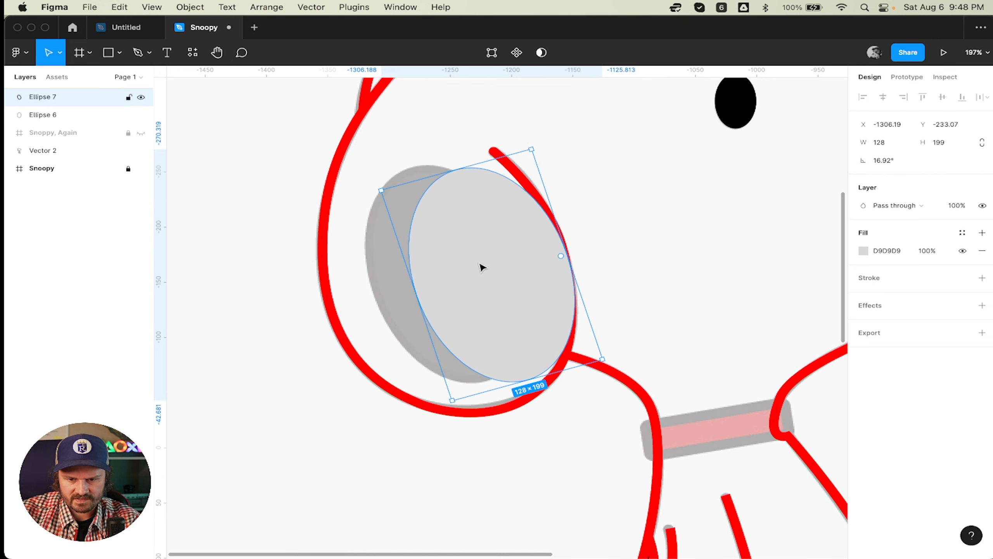
{"action": "left_click_drag", "start_coordinate": [481, 266], "coordinate": [433, 261]}
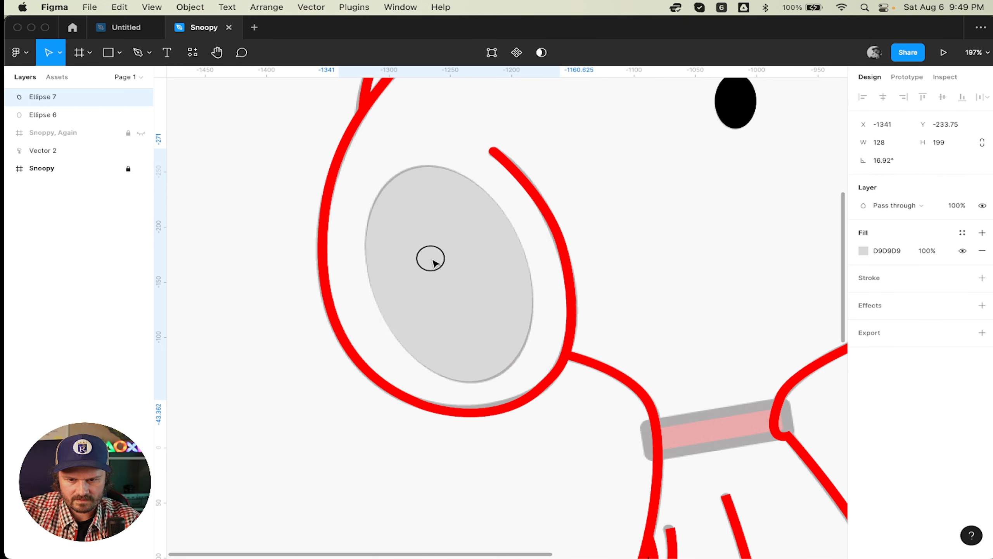
- Enlarge the ear ellipse to 131.37 × 203.8, position it at X -1343, Y -235.77, and fill it with black 000000
{"action": "left_click_drag", "start_coordinate": [559, 357], "coordinate": [565, 359]}
{"action": "left_click_drag", "start_coordinate": [488, 301], "coordinate": [490, 302]}
{"action": "left_click", "coordinate": [888, 256]}
{"action": "type", "text": "0"}
{"action": "key", "text": "Return"}
- Draw a 106 × 106 circle over the nose at X -762, Y -318
{"action": "scroll", "coordinate": [621, 264], "scroll_direction": "right", "scroll_amount": 10}
{"action": "scroll", "coordinate": [621, 264], "scroll_direction": "up", "scroll_amount": 3}
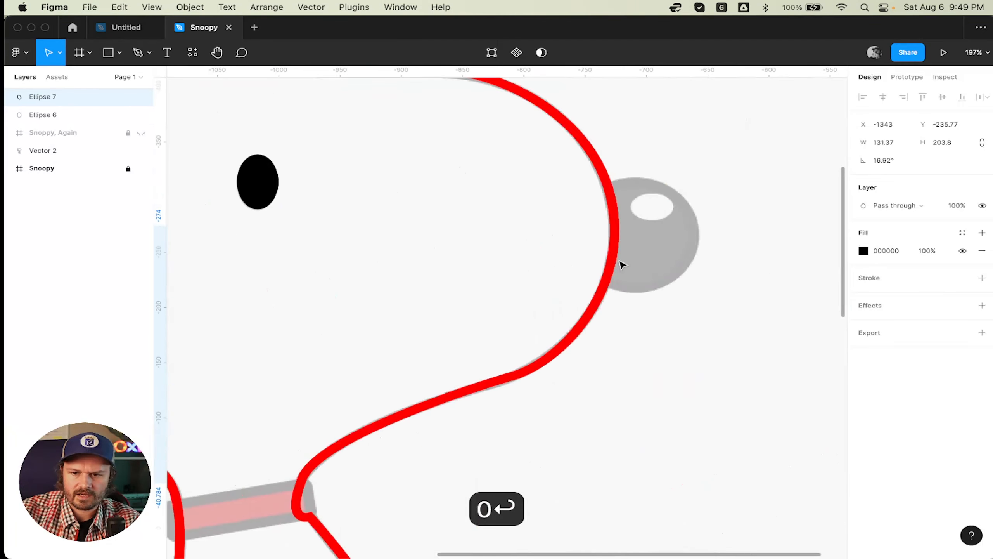
{"action": "scroll", "coordinate": [622, 265], "scroll_direction": "up", "scroll_amount": 5}
{"action": "scroll", "coordinate": [622, 265], "scroll_direction": "down", "scroll_amount": 2}
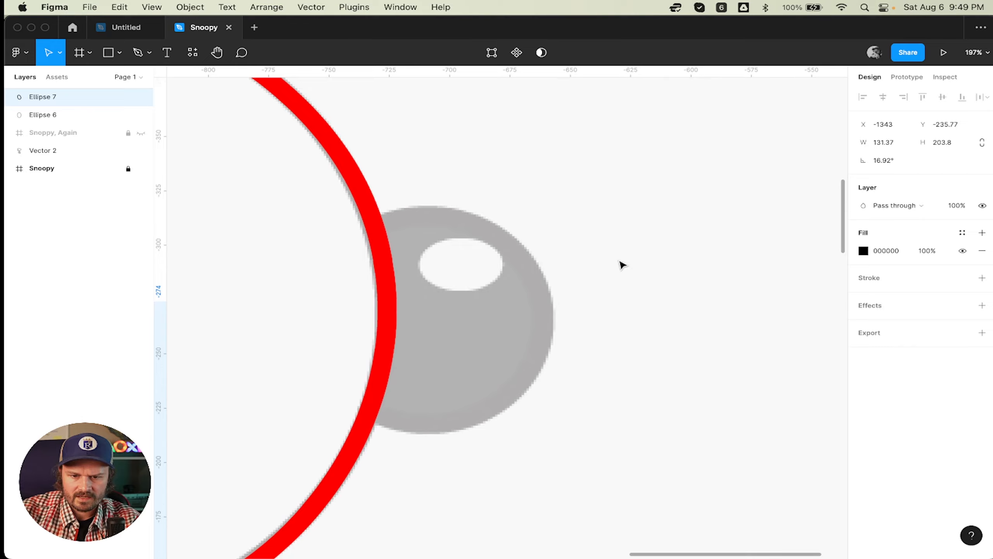
{"action": "scroll", "coordinate": [622, 265], "scroll_direction": "left", "scroll_amount": 5}
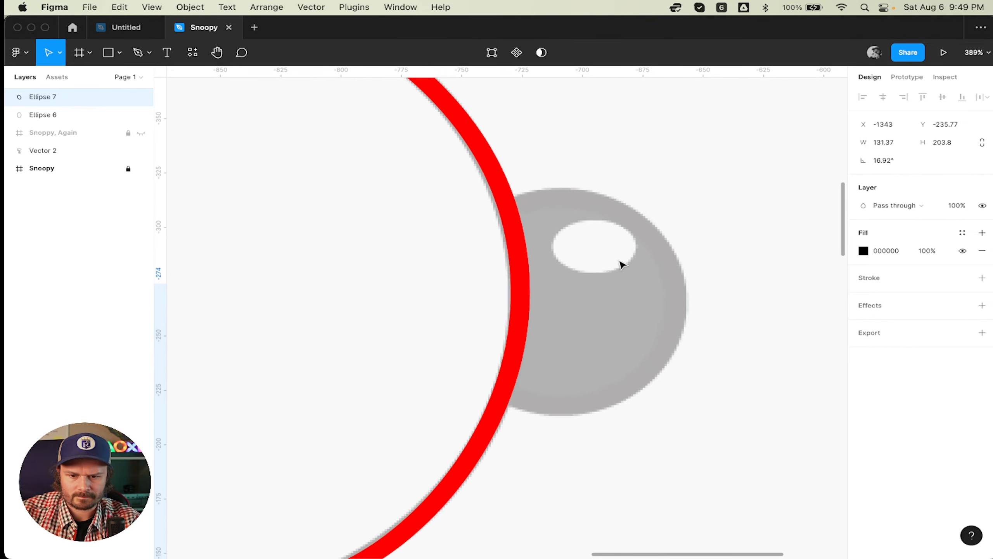
{"action": "scroll", "coordinate": [630, 254], "scroll_direction": "down", "scroll_amount": 2}
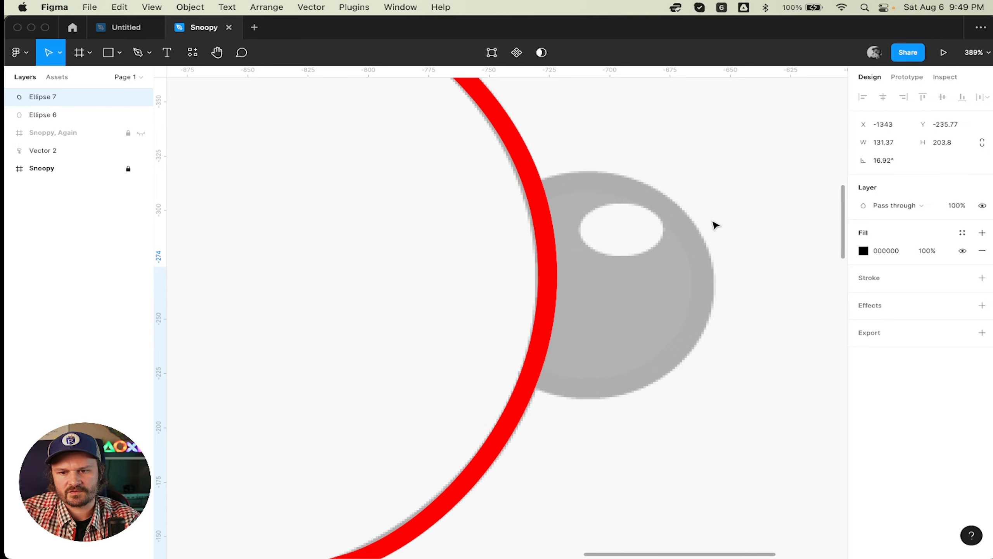
{"action": "left_click", "coordinate": [532, 382]}
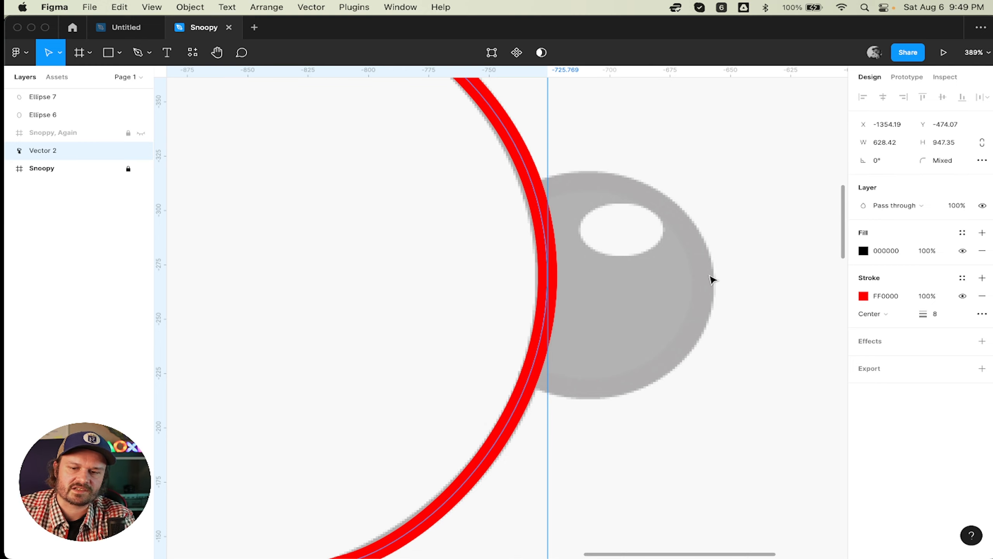
{"action": "left_click", "coordinate": [716, 192]}
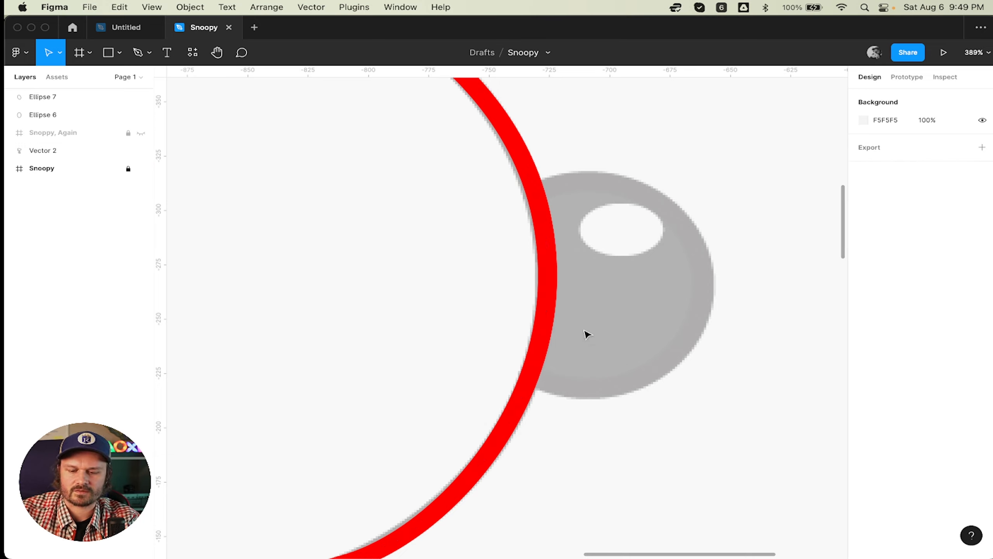
{"action": "key", "text": "o"}
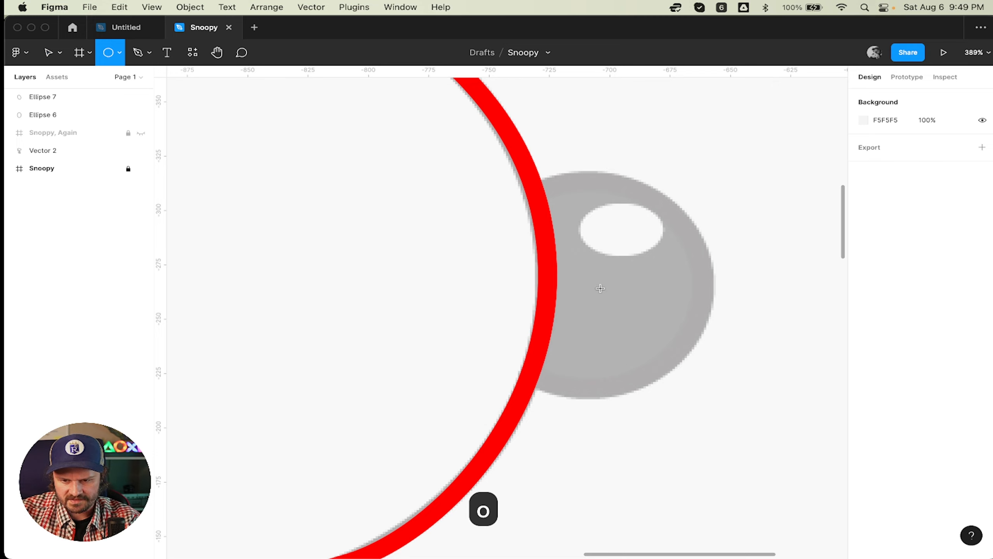
{"action": "mouse_move", "coordinate": [600, 288]}
{"action": "left_mouse_down"}
{"action": "mouse_move", "coordinate": [698, 401]}
{"action": "mouse_move", "coordinate": [561, 302]}
{"action": "mouse_move", "coordinate": [667, 310]}
{"action": "left_mouse_up"}
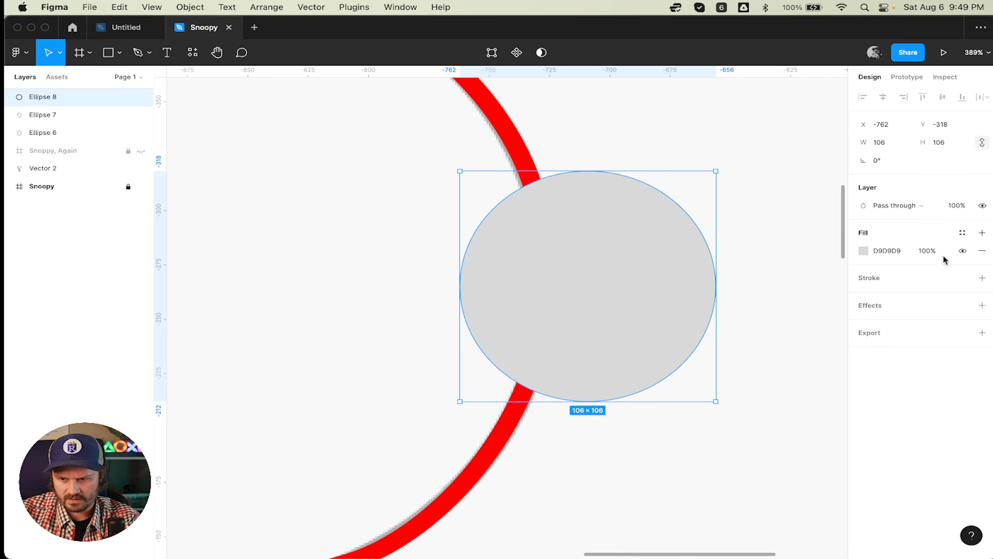
- Fill the nose circle with red B94242 and deselect it
{"action": "left_click", "coordinate": [862, 250]}
{"action": "left_click", "coordinate": [791, 305]}
{"action": "left_click_drag", "start_coordinate": [790, 304], "coordinate": [794, 306]}
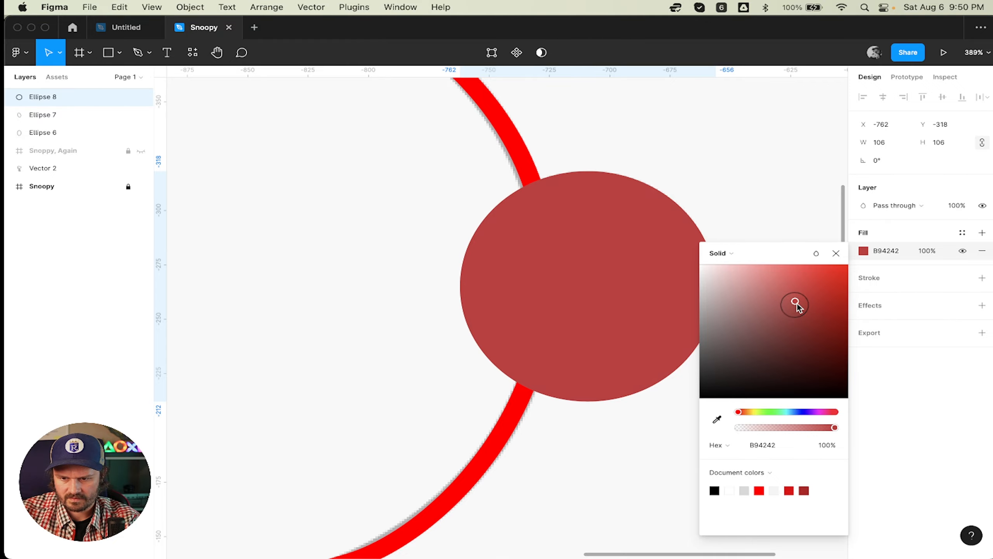
{"action": "left_click", "coordinate": [836, 252]}
{"action": "left_click", "coordinate": [739, 220]}
- Draw a 380 × 380 guide circle over the snout, scale it to 284 × 284, and move it to X -1236, Y -407
{"action": "scroll", "coordinate": [743, 227], "scroll_direction": "down", "scroll_amount": 2}
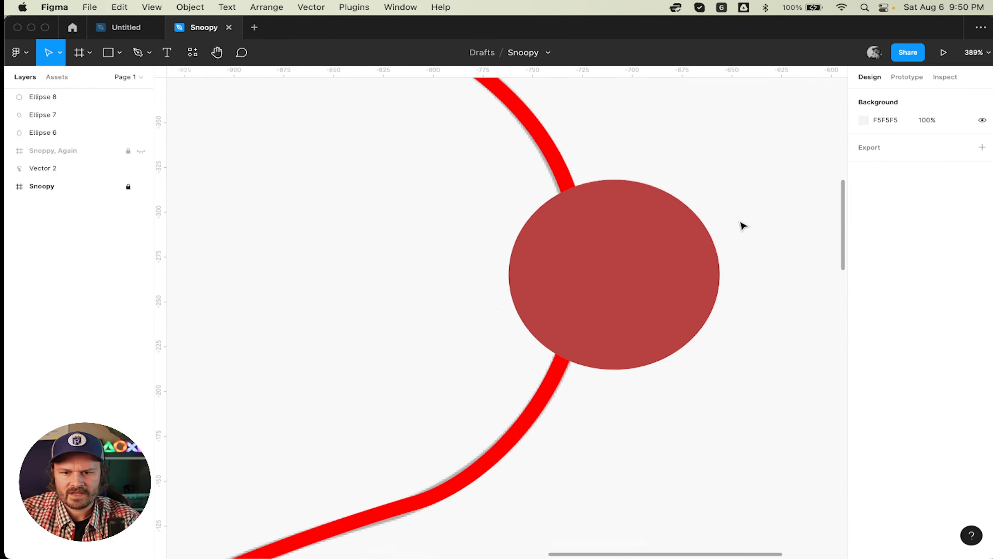
{"action": "scroll", "coordinate": [742, 226], "scroll_direction": "down", "scroll_amount": 5}
{"action": "scroll", "coordinate": [743, 226], "scroll_direction": "up", "scroll_amount": 3}
{"action": "scroll", "coordinate": [743, 226], "scroll_direction": "down", "scroll_amount": 3}
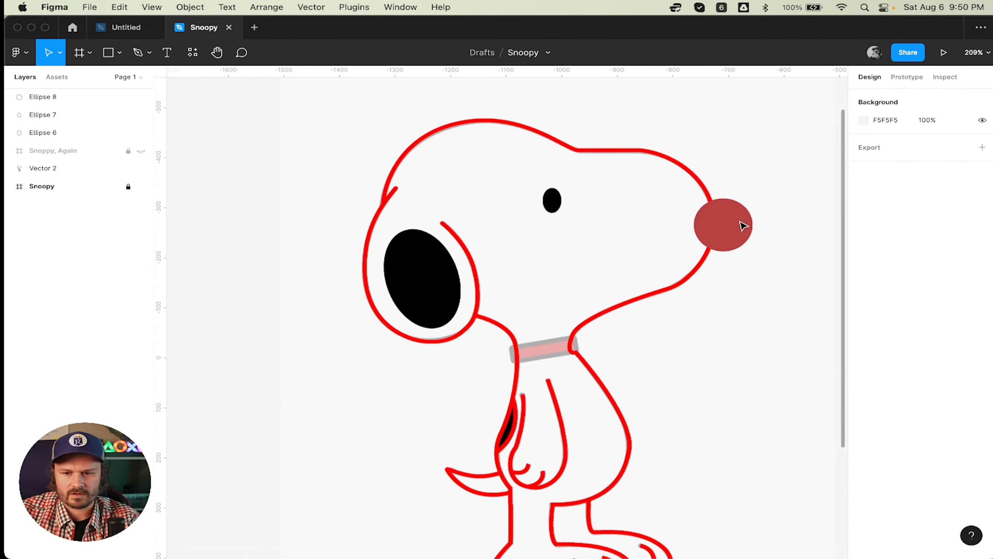
{"action": "scroll", "coordinate": [742, 226], "scroll_direction": "up", "scroll_amount": 5}
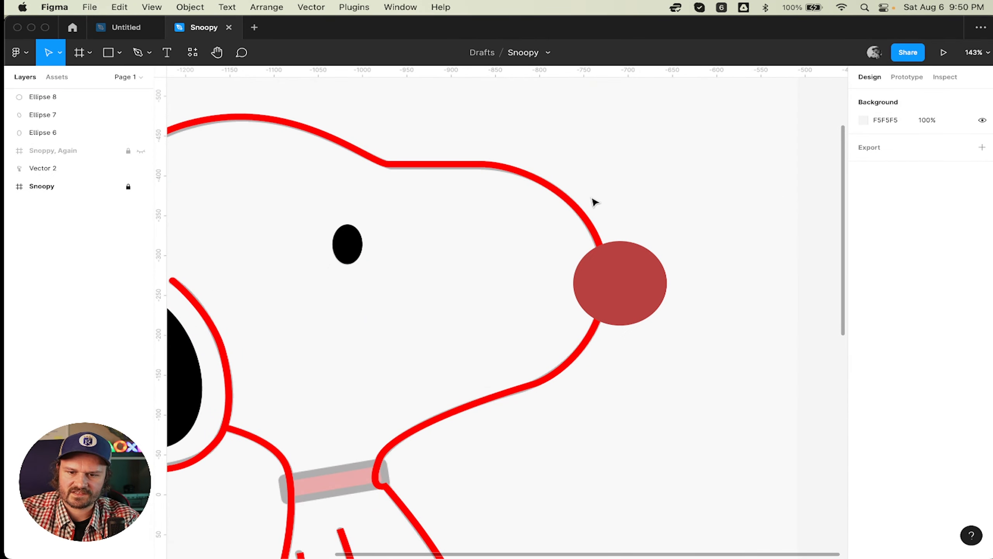
{"action": "key", "text": "o"}
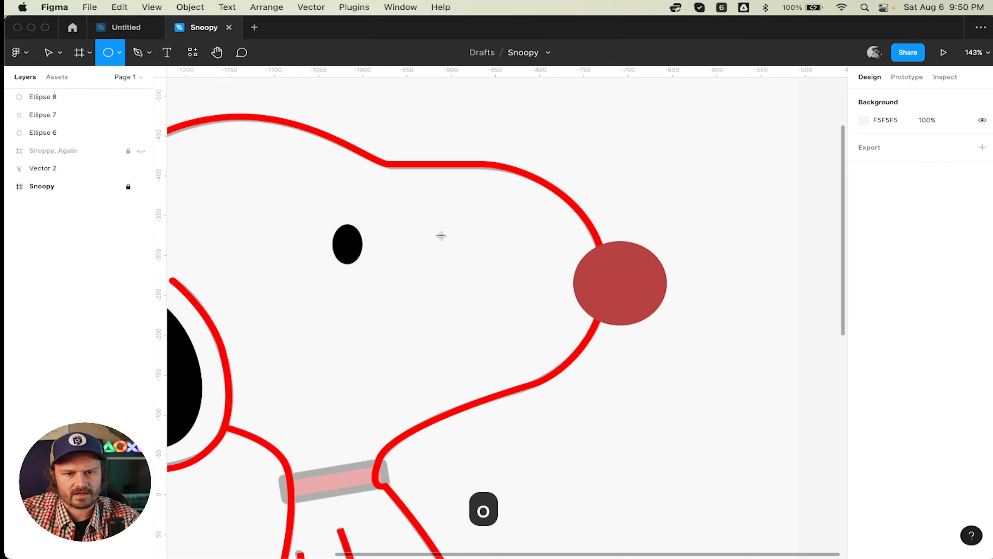
{"action": "mouse_move", "coordinate": [444, 208]}
{"action": "left_mouse_down"}
{"action": "mouse_move", "coordinate": [621, 384]}
{"action": "mouse_move", "coordinate": [590, 355]}
{"action": "mouse_move", "coordinate": [590, 391]}
{"action": "left_mouse_up"}
{"action": "left_click_drag", "start_coordinate": [489, 209], "coordinate": [533, 260]}
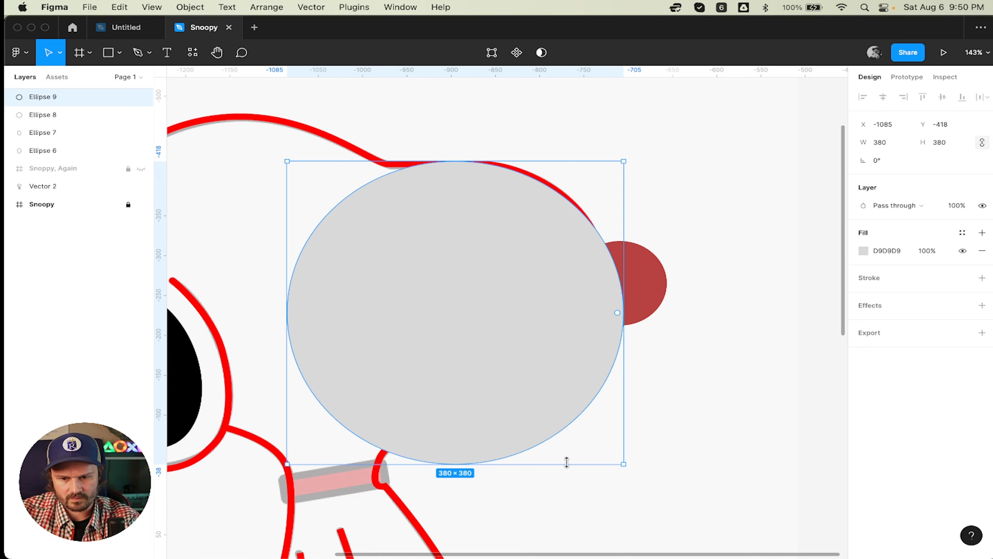
{"action": "left_click_drag", "start_coordinate": [624, 463], "coordinate": [538, 375]}
{"action": "left_click_drag", "start_coordinate": [453, 261], "coordinate": [319, 271]}
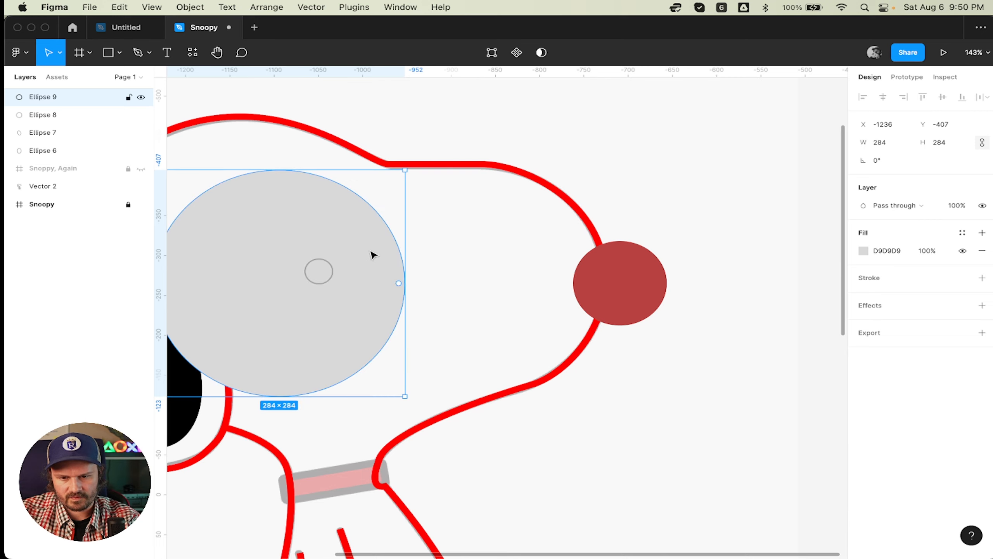
- Hide the red nose circle to expose the snout outline beneath it
{"action": "left_click_drag", "start_coordinate": [700, 127], "coordinate": [669, 264]}
{"action": "left_click", "coordinate": [643, 279]}
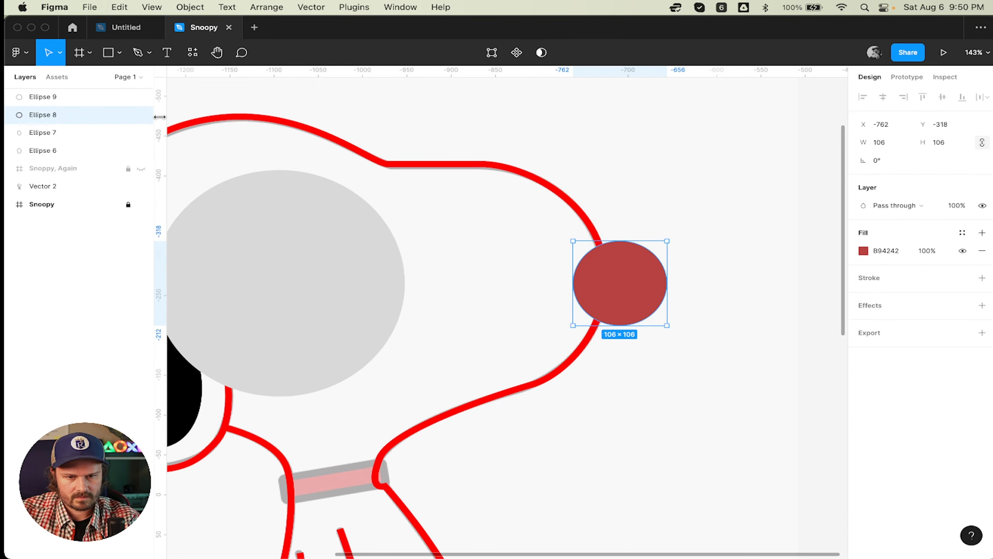
{"action": "left_click", "coordinate": [141, 115]}
{"action": "left_click", "coordinate": [650, 149]}
- Move the gray 284 × 284 circle against the snout's curve at X -1010, Y -416
{"action": "left_click_drag", "start_coordinate": [663, 118], "coordinate": [496, 378]}
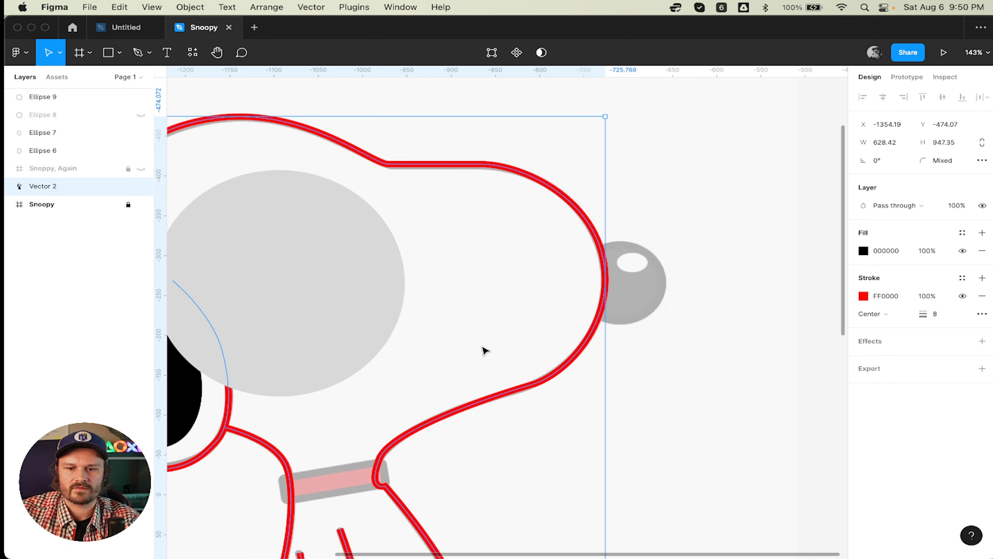
{"action": "left_click", "coordinate": [727, 178]}
{"action": "left_click_drag", "start_coordinate": [368, 252], "coordinate": [536, 247]}
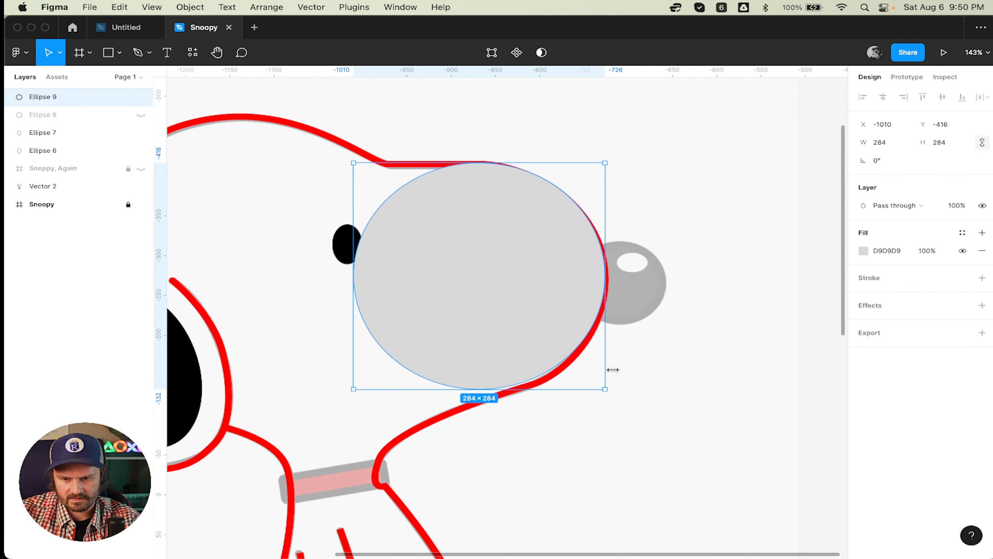
- Enlarge the gray circle to 298 × 298 at X -1017, Y -418 to fit the snout's curve, and show the hidden nose circle
{"action": "left_click_drag", "start_coordinate": [605, 389], "coordinate": [613, 398]}
{"action": "left_click_drag", "start_coordinate": [538, 290], "coordinate": [532, 291]}
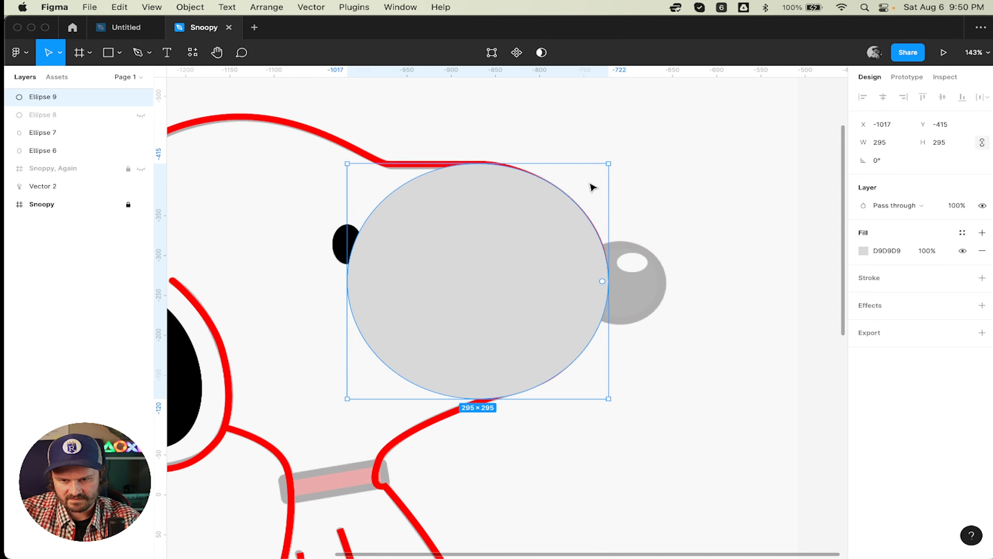
{"action": "left_click_drag", "start_coordinate": [615, 160], "coordinate": [612, 161]}
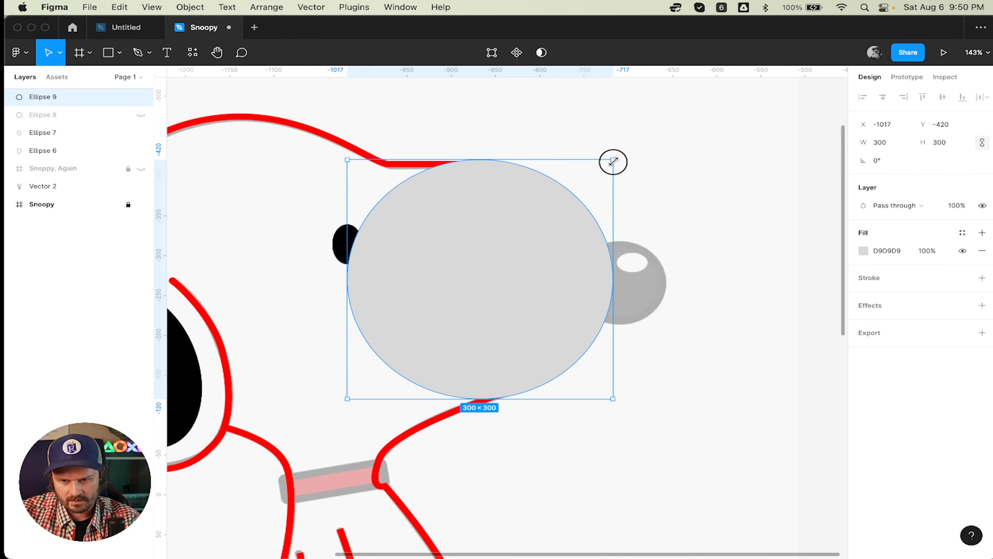
{"action": "left_click", "coordinate": [640, 233]}
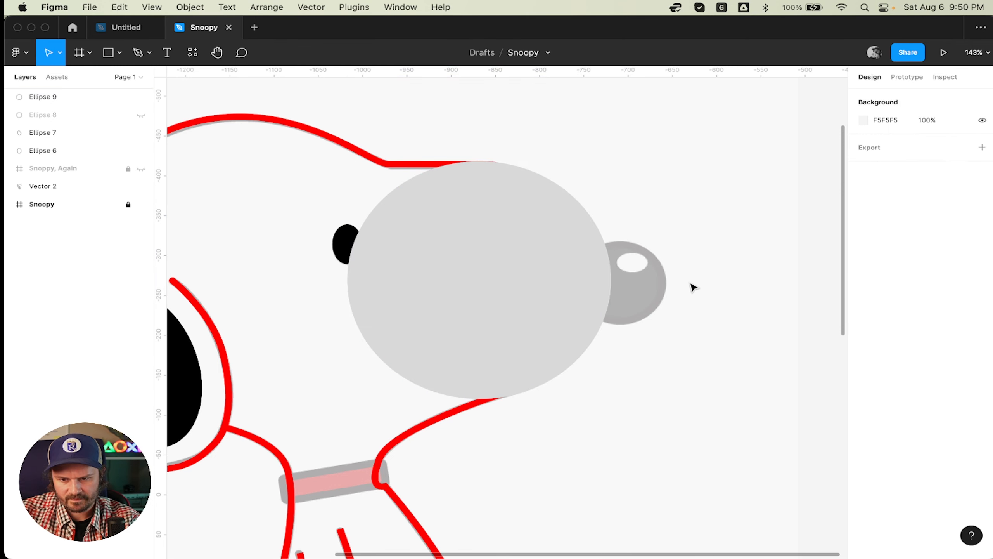
{"action": "left_click", "coordinate": [141, 115]}
- Try to subtract the gray guide circle from the red nose circle
{"action": "left_click", "coordinate": [654, 277]}
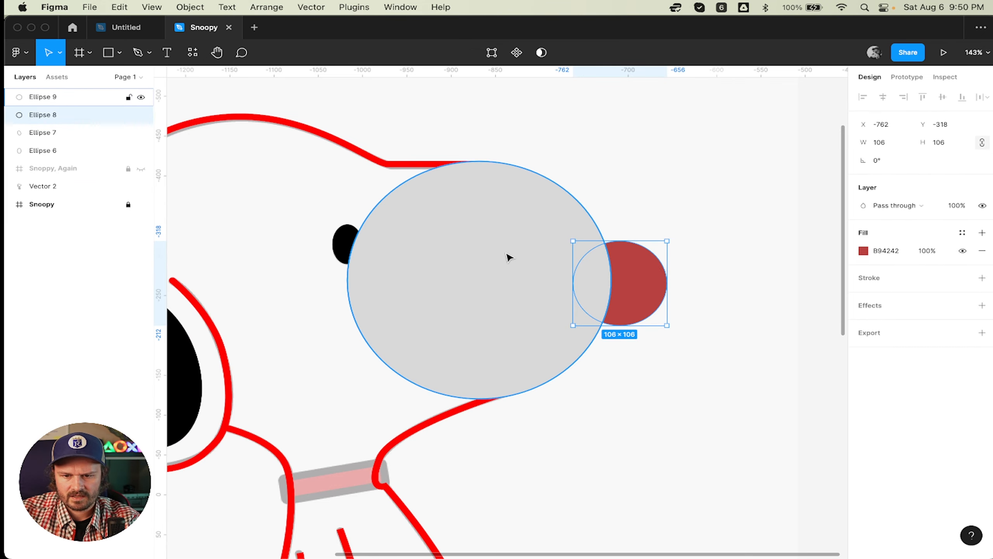
{"action": "left_click", "coordinate": [510, 238], "text": "shift"}
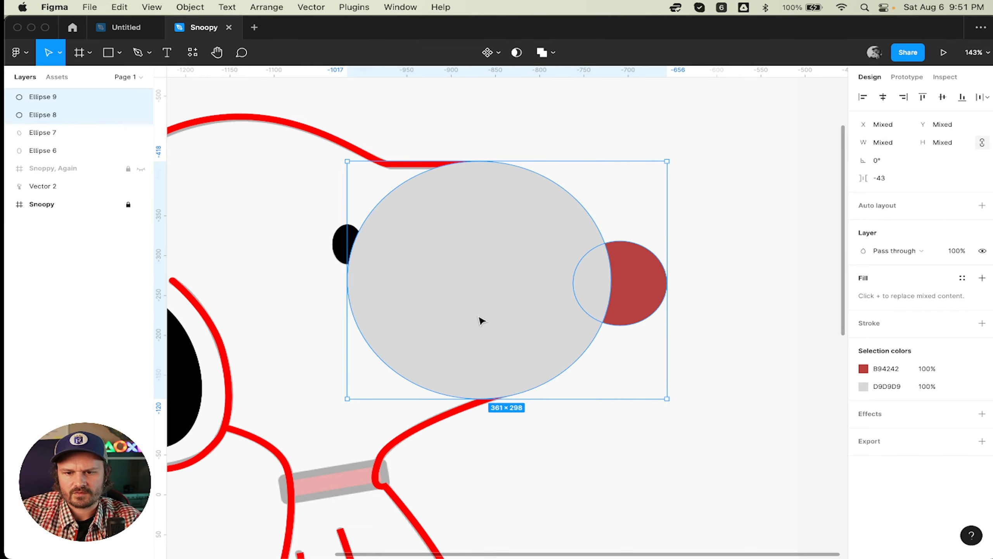
{"action": "left_click", "coordinate": [554, 52]}
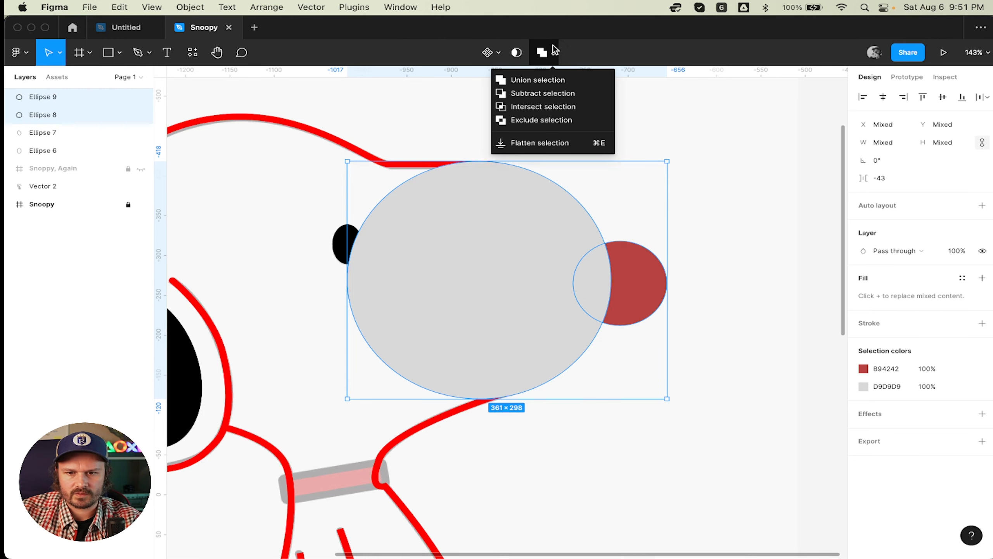
{"action": "left_click", "coordinate": [566, 93]}
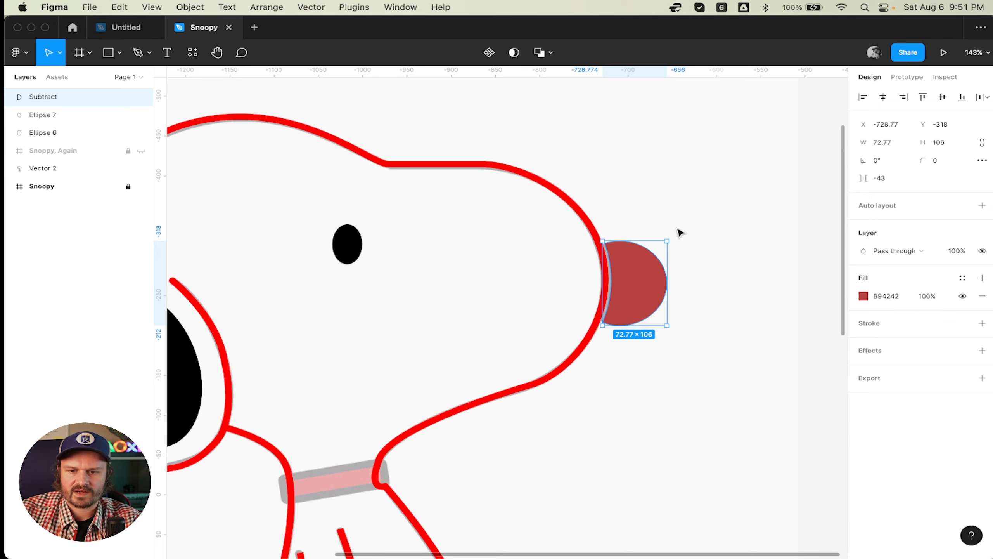
- Shift the trimmed nose to X -731, Y -319, undo the move and the subtraction, and clear the selection
{"action": "scroll", "coordinate": [680, 233], "scroll_direction": "up", "scroll_amount": 5}
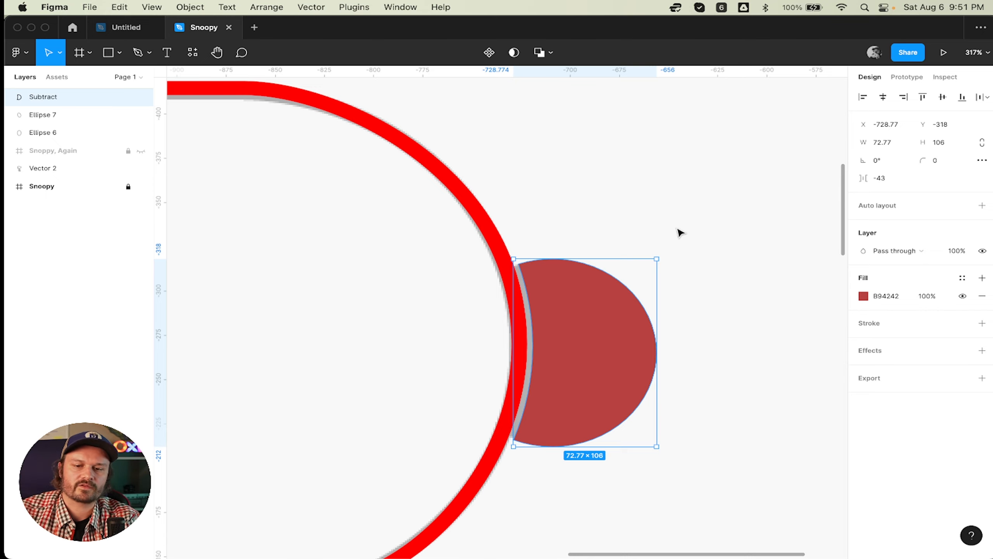
{"action": "mouse_move", "coordinate": [567, 351]}
{"action": "left_mouse_down"}
{"action": "mouse_move", "coordinate": [702, 344]}
{"action": "mouse_move", "coordinate": [566, 341]}
{"action": "left_mouse_up"}
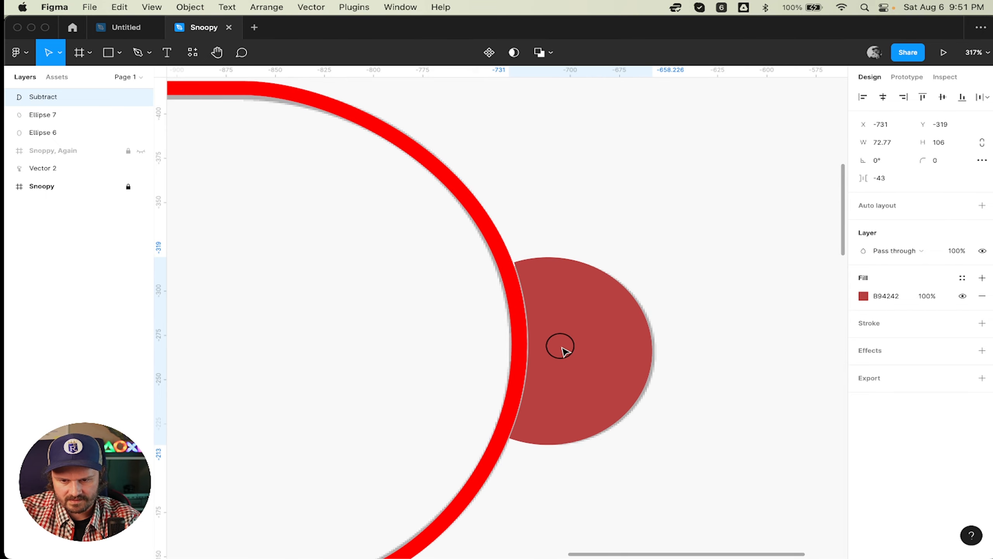
{"action": "key", "text": "super+z"}
{"action": "key", "text": "super+z"}
{"action": "key", "text": "Escape"}
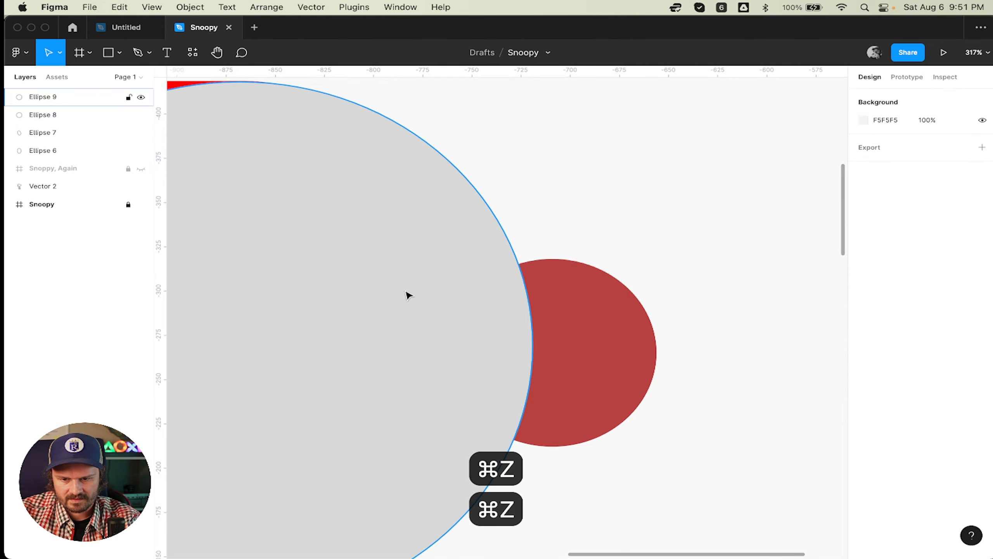
- Nudge the gray guide circle horizontally to X -1023 so the nose overlaps the snout outline
{"action": "left_click", "coordinate": [408, 293]}
{"action": "key", "text": "shift+Left"}
{"action": "key", "text": "Right"}
{"action": "key", "text": "Right"}
{"action": "key", "text": "Right"}
{"action": "key", "text": "Right"}
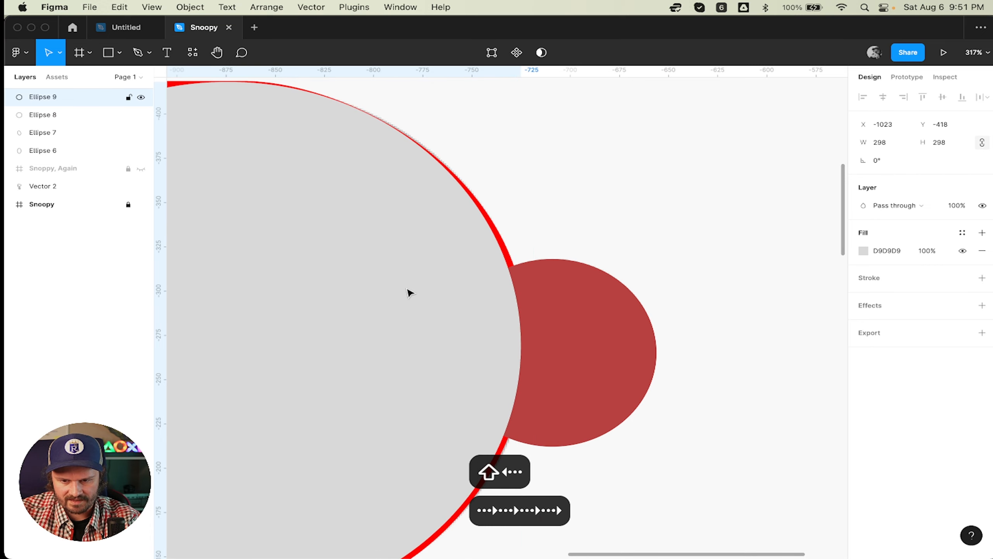
- Subtract the repositioned gray circle from the red nose circle and deselect the trimmed shape
{"action": "left_click", "coordinate": [582, 297], "text": "shift"}
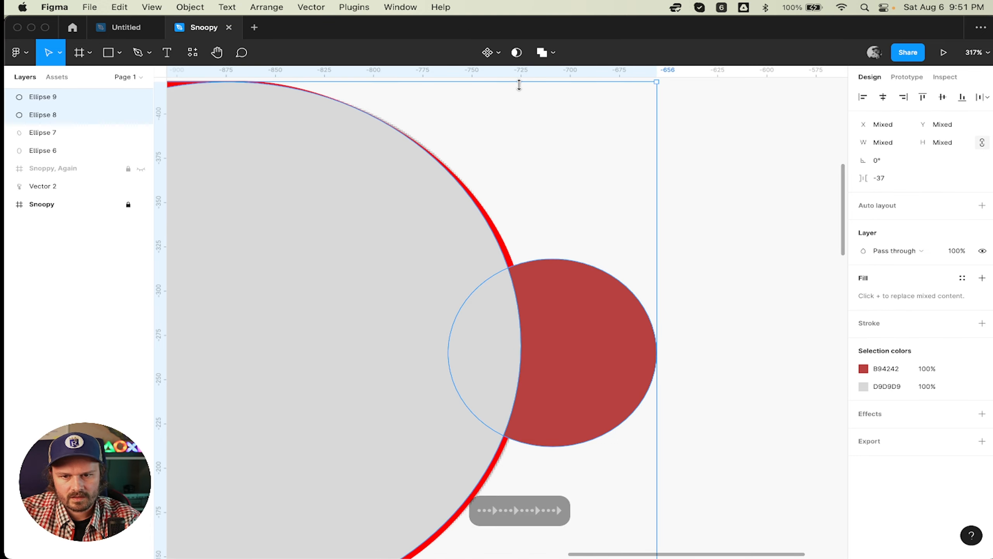
{"action": "left_click", "coordinate": [557, 52]}
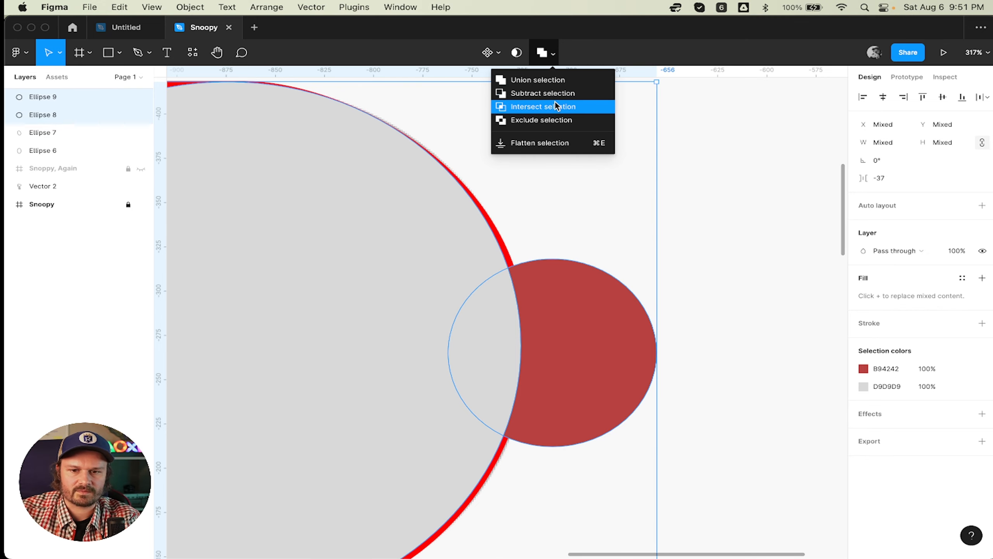
{"action": "left_click", "coordinate": [548, 93]}
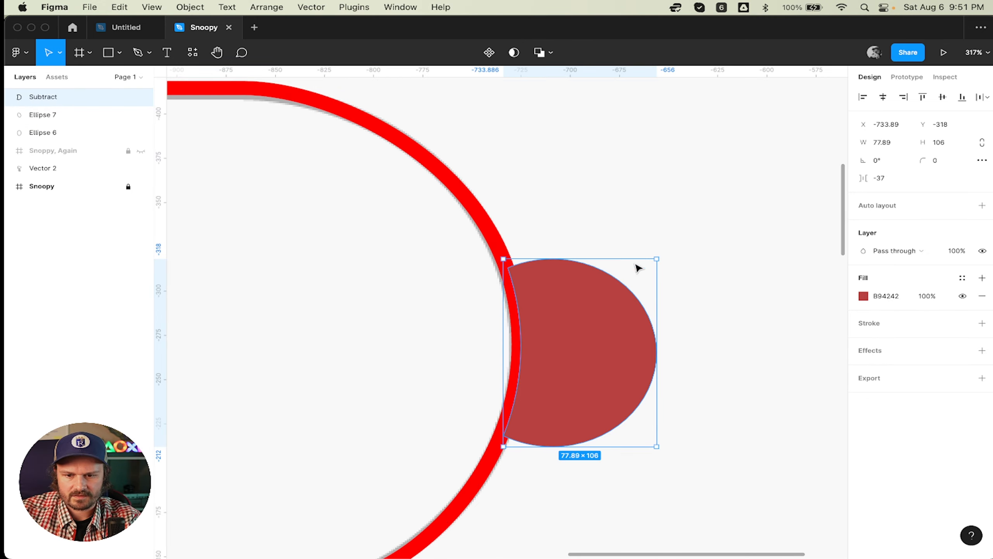
{"action": "left_click", "coordinate": [720, 230]}
- Fill the trimmed nose shape with black 000000
{"action": "left_click", "coordinate": [565, 314]}
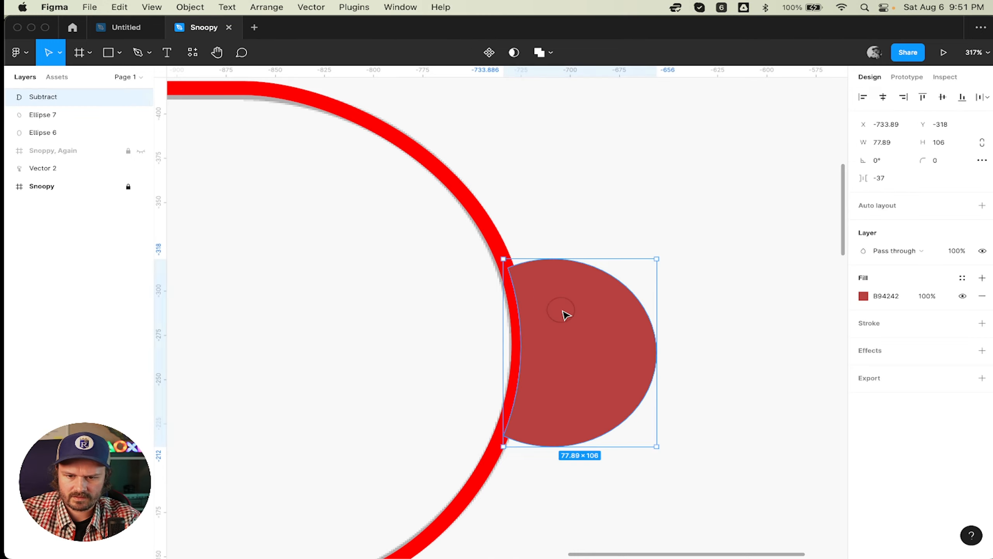
{"action": "left_click", "coordinate": [880, 298]}
{"action": "type", "text": "0"}
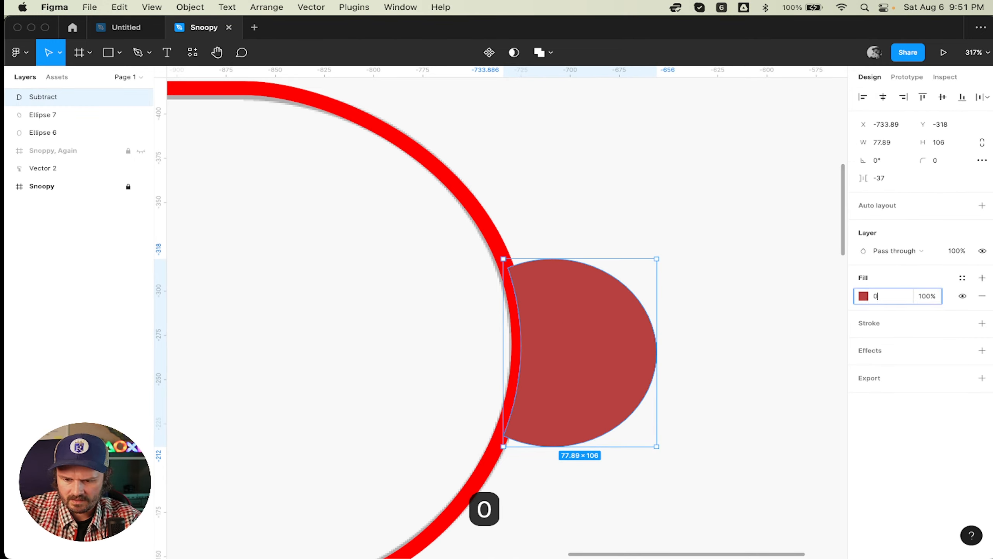
{"action": "key", "text": "Return"}
{"action": "left_click", "coordinate": [750, 304]}
{"action": "left_click", "coordinate": [550, 314]}
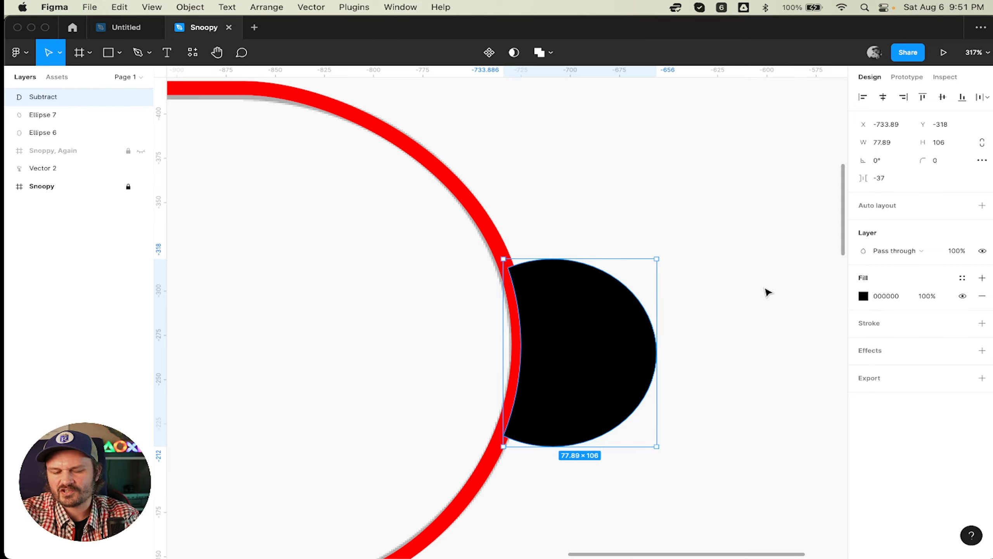
- Lower the nose's fill opacity to 20% to expose the reference highlight beneath it, and deselect the nose
{"action": "left_click", "coordinate": [934, 296]}
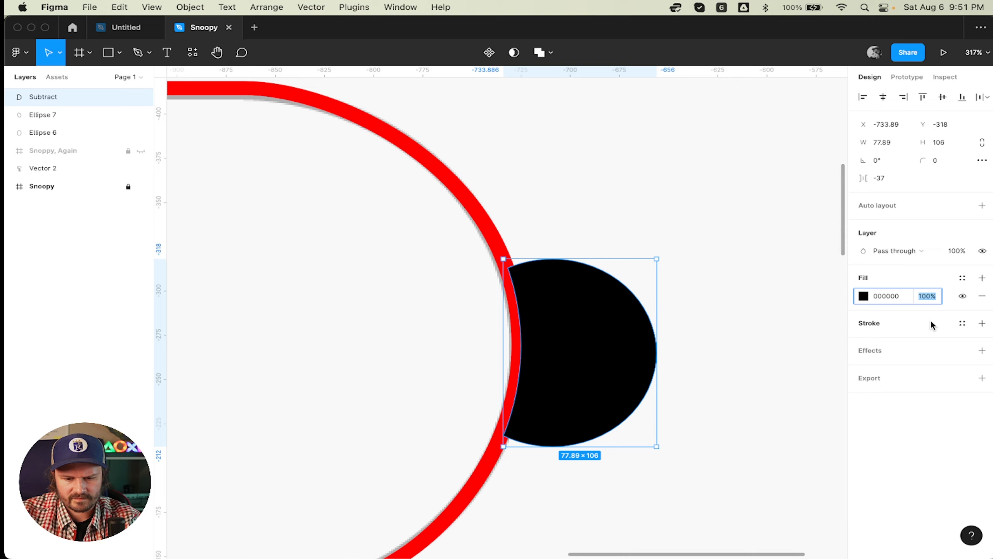
{"action": "type", "text": "20"}
{"action": "key", "text": "Return"}
{"action": "left_click", "coordinate": [747, 266]}
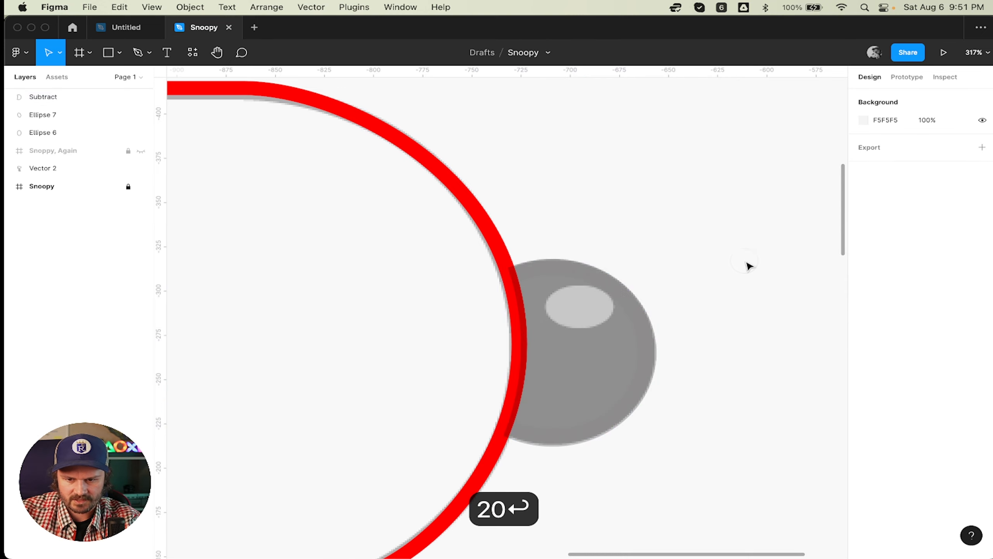
- Draw a 36 × 25 ellipse over the nose highlight at X -714, Y -303, and fill it with white FFFFFF
{"action": "key", "text": "o"}
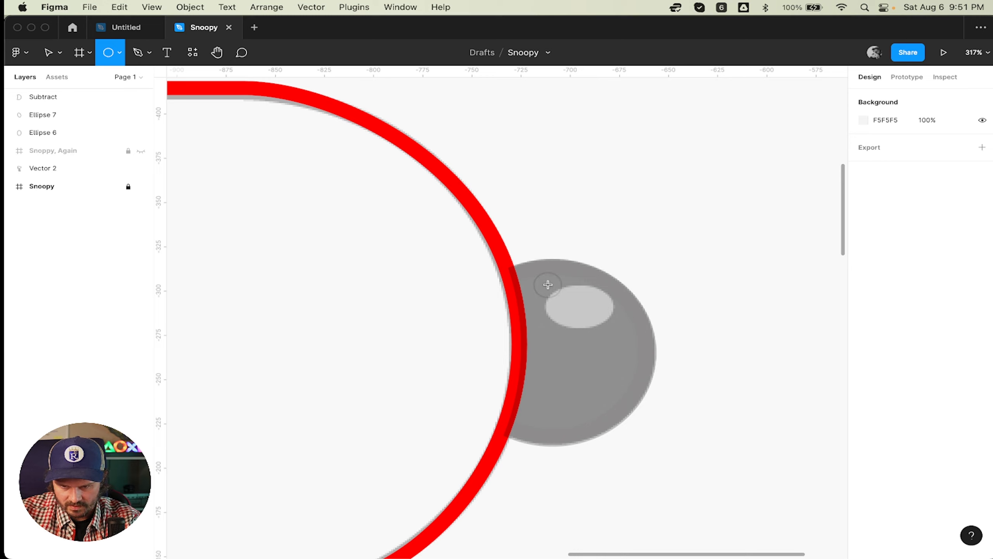
{"action": "left_click_drag", "start_coordinate": [547, 285], "coordinate": [613, 313]}
{"action": "left_click_drag", "start_coordinate": [545, 313], "coordinate": [543, 317]}
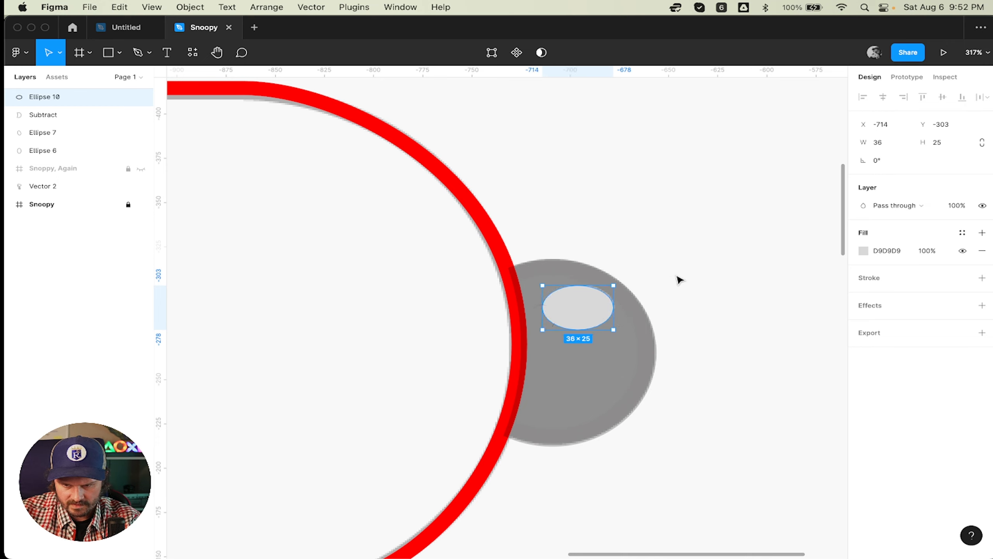
{"action": "left_click", "coordinate": [894, 250]}
{"action": "type", "text": "f"}
{"action": "key", "text": "Return"}
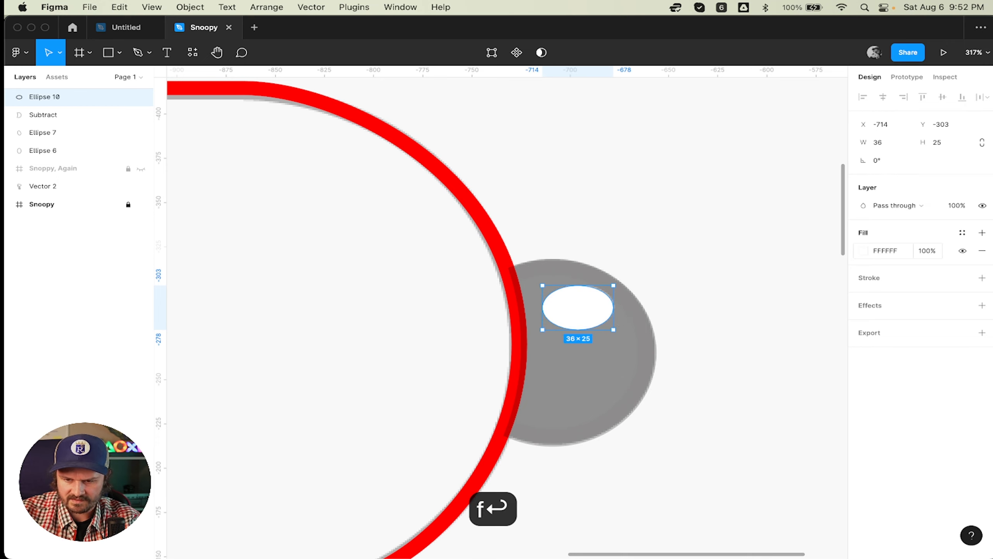
- Set the nose's black fill opacity to 100% and deselect it
{"action": "left_click", "coordinate": [621, 398]}
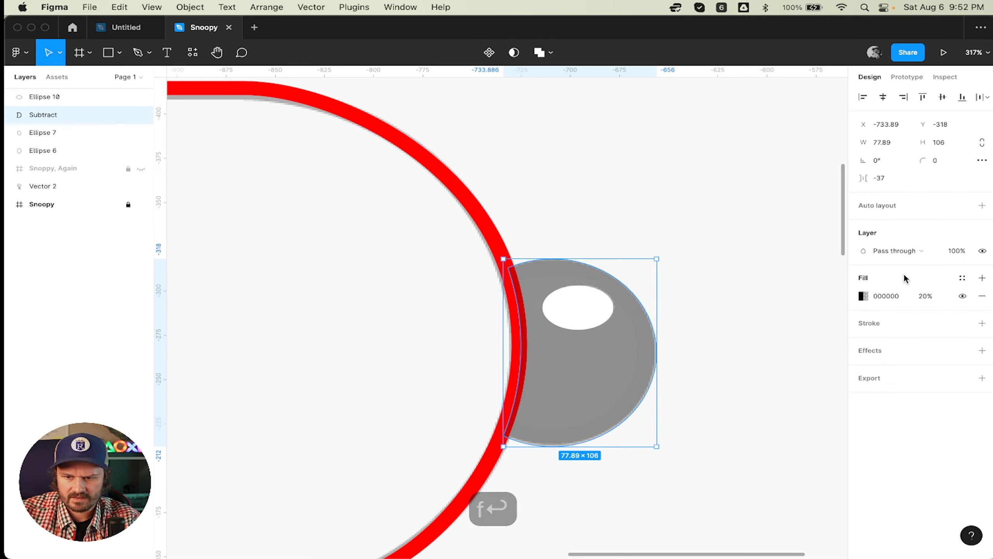
{"action": "left_click", "coordinate": [925, 296]}
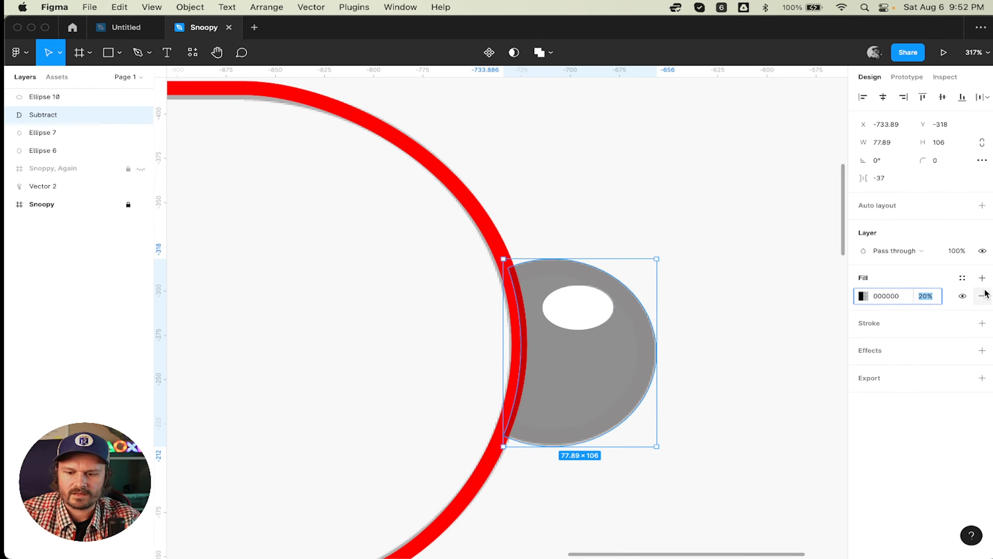
{"action": "type", "text": "1-"}
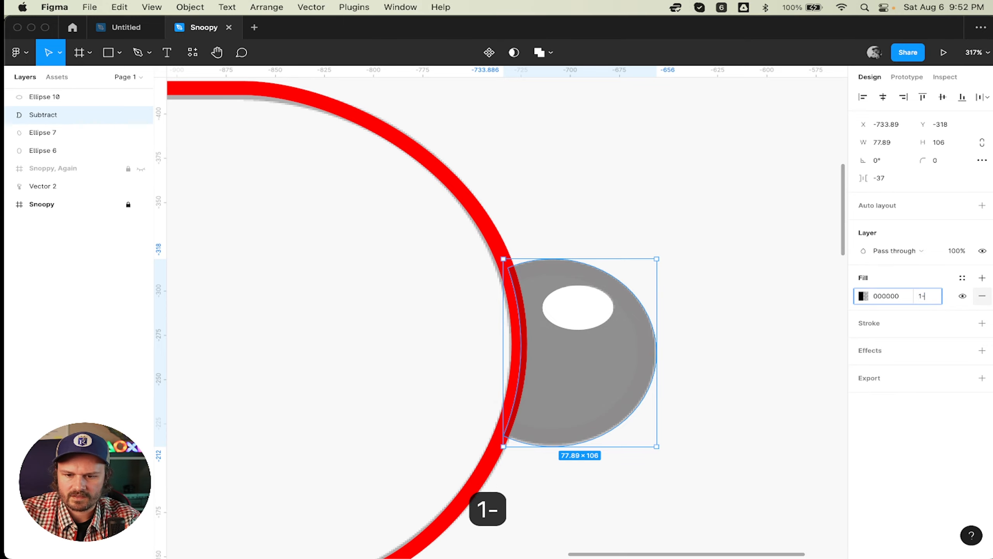
{"action": "key", "text": "BackSpace"}
{"action": "key", "text": "BackSpace"}
{"action": "type", "text": "100"}
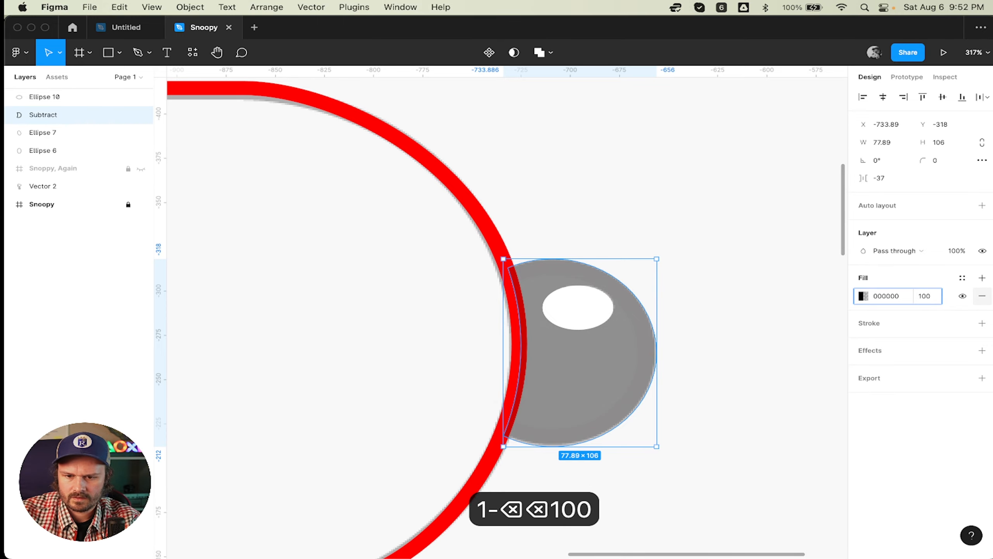
{"action": "key", "text": "Return"}
{"action": "left_click", "coordinate": [723, 187]}
- Select the red outline and compare its head, collar, body and feet with the gray reference
{"action": "scroll", "coordinate": [723, 187], "scroll_direction": "down", "scroll_amount": 5}
{"action": "scroll", "coordinate": [723, 188], "scroll_direction": "up", "scroll_amount": 5}
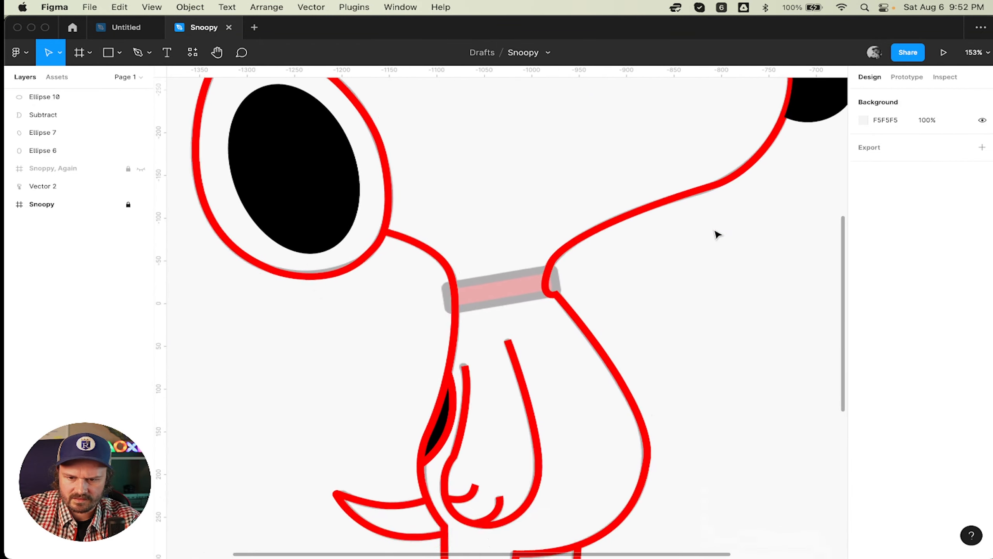
{"action": "scroll", "coordinate": [715, 232], "scroll_direction": "right", "scroll_amount": 1}
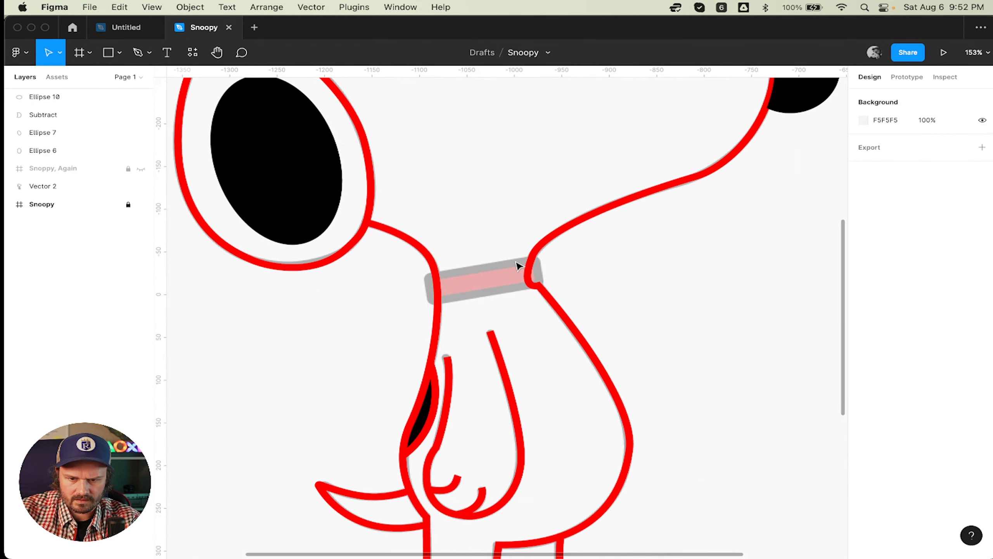
{"action": "left_click", "coordinate": [572, 225]}
{"action": "scroll", "coordinate": [538, 216], "scroll_direction": "up", "scroll_amount": 2}
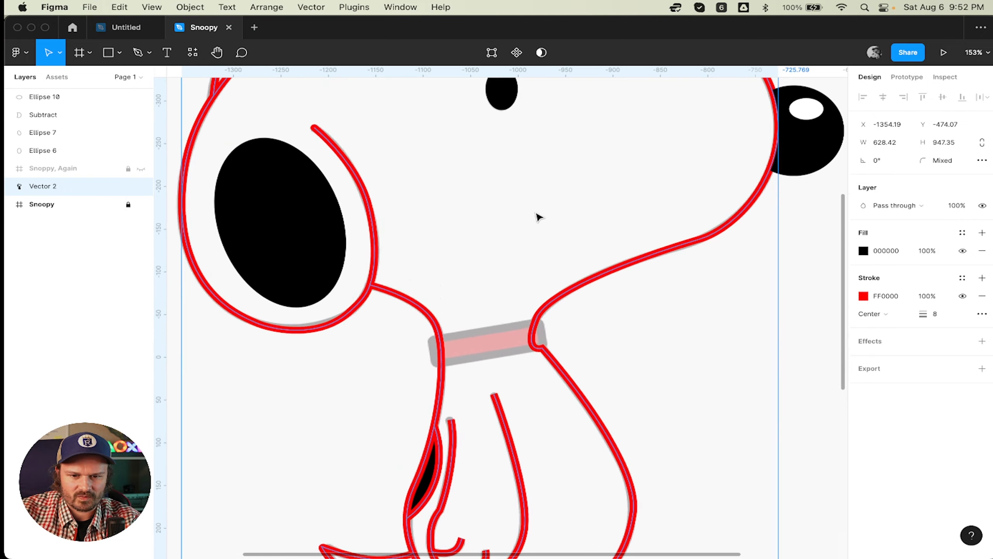
{"action": "scroll", "coordinate": [517, 295], "scroll_direction": "down", "scroll_amount": 6}
{"action": "scroll", "coordinate": [516, 294], "scroll_direction": "left", "scroll_amount": 1}
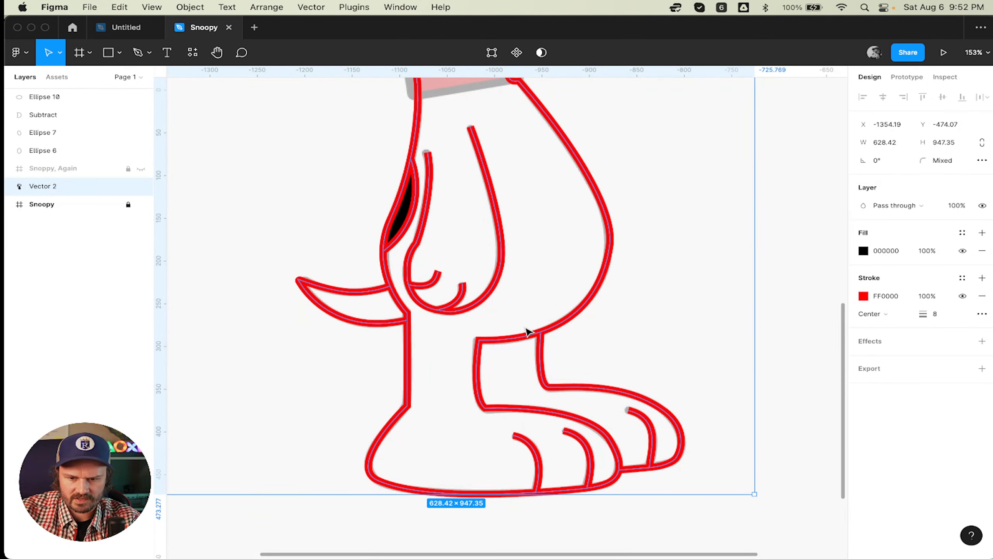
{"action": "scroll", "coordinate": [535, 288], "scroll_direction": "up", "scroll_amount": 3}
{"action": "scroll", "coordinate": [534, 287], "scroll_direction": "down", "scroll_amount": 5}
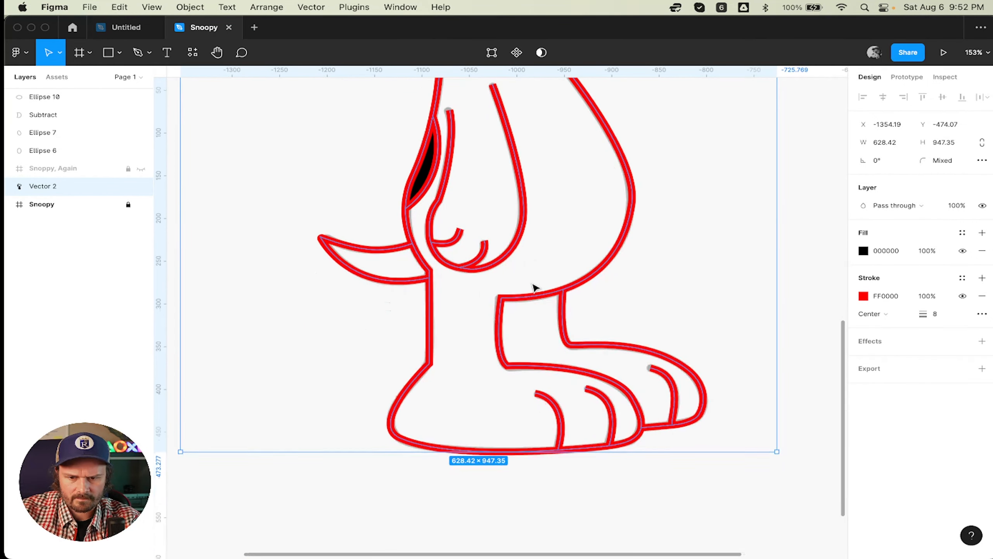
- Round the near foot's ankle corner with a radius of 5 and move that point to X -1009.5, Y 374
{"action": "scroll", "coordinate": [535, 288], "scroll_direction": "up", "scroll_amount": 10}
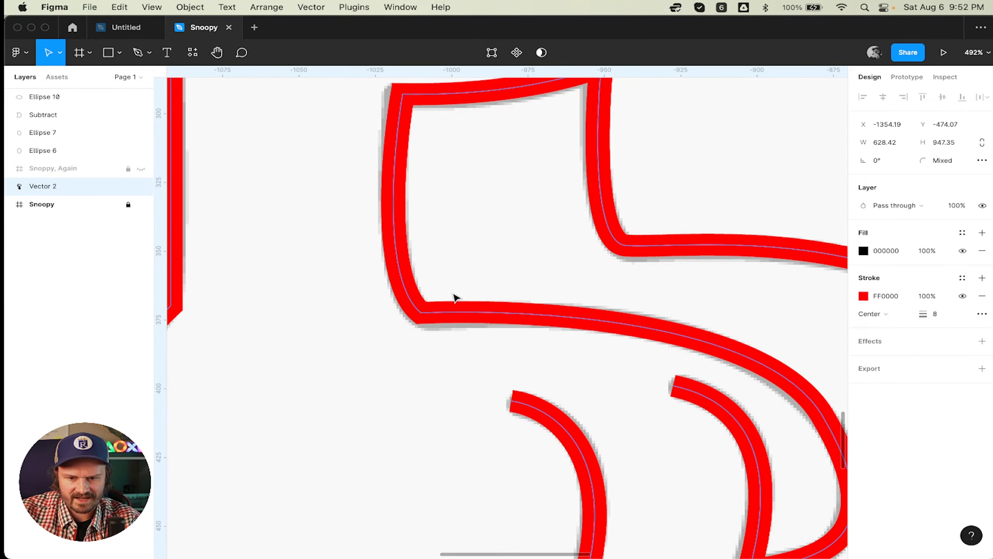
{"action": "key", "text": "Return"}
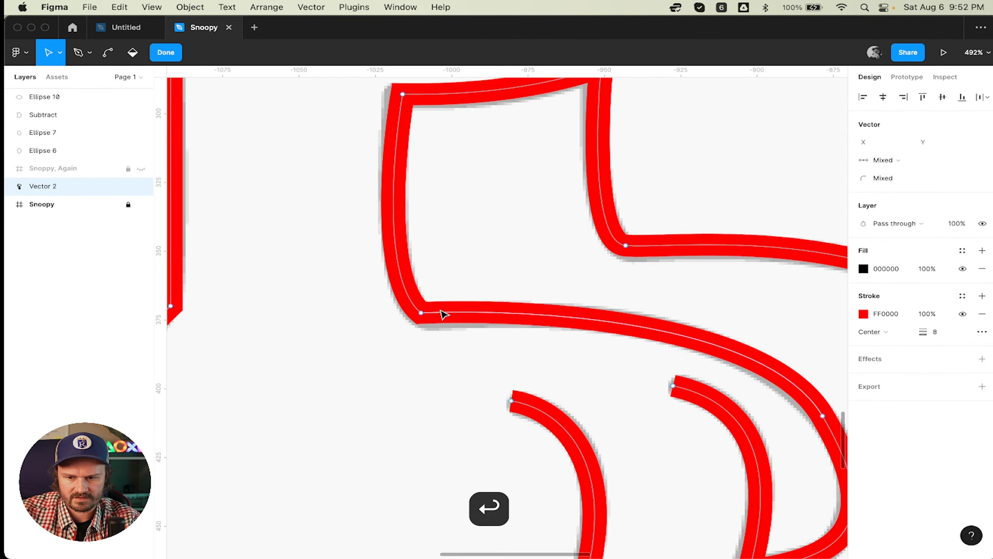
{"action": "scroll", "coordinate": [443, 312], "scroll_direction": "down", "scroll_amount": 2}
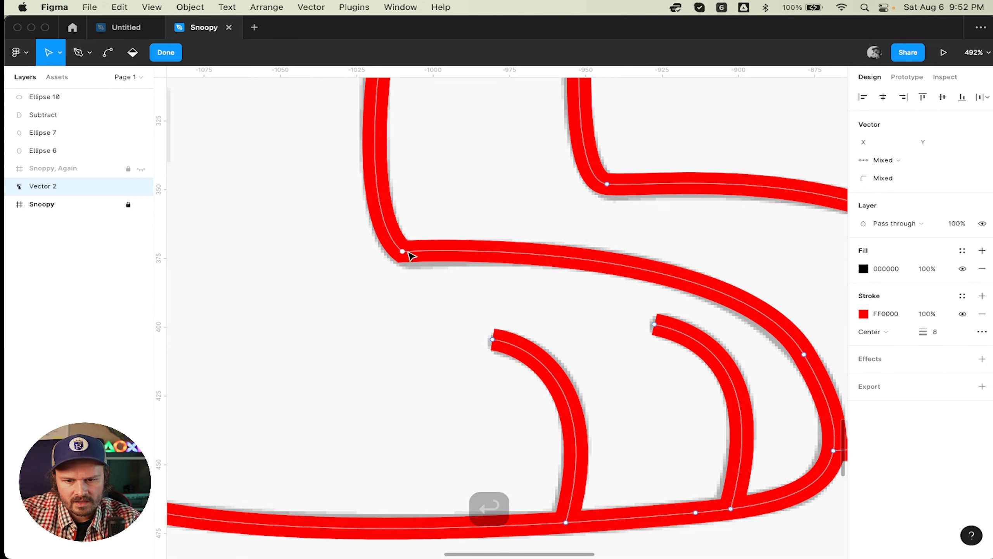
{"action": "left_click", "coordinate": [404, 252]}
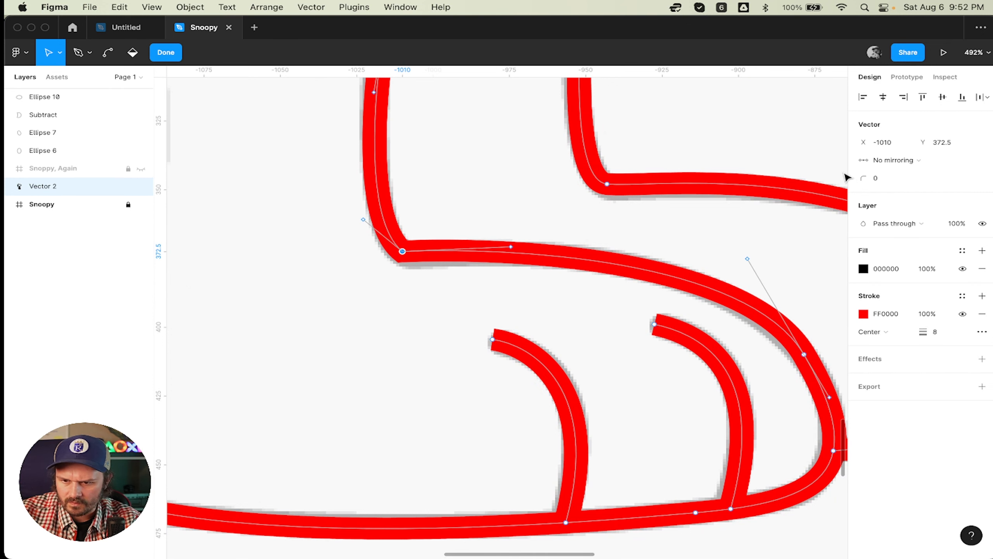
{"action": "scroll", "coordinate": [391, 251], "scroll_direction": "up", "scroll_amount": 5}
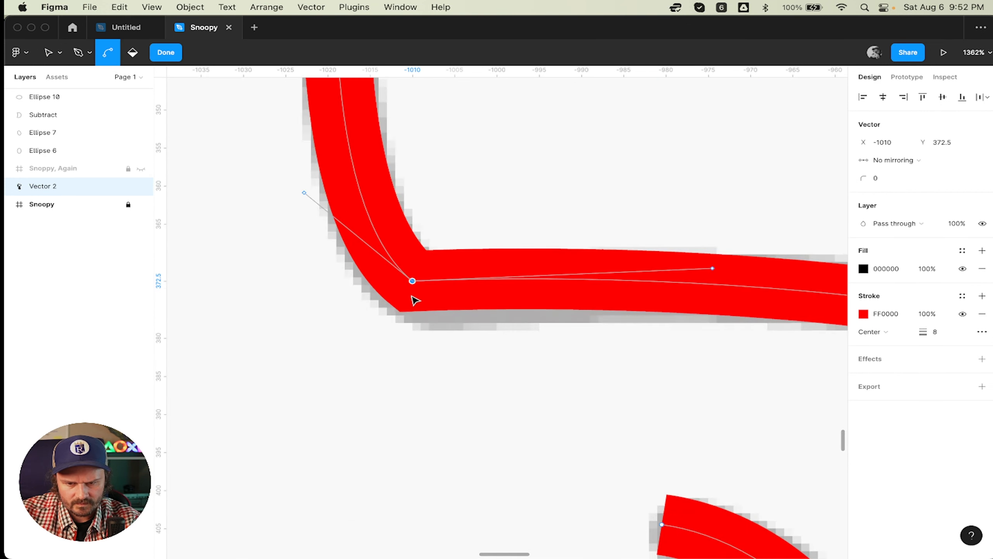
{"action": "key", "text": "v"}
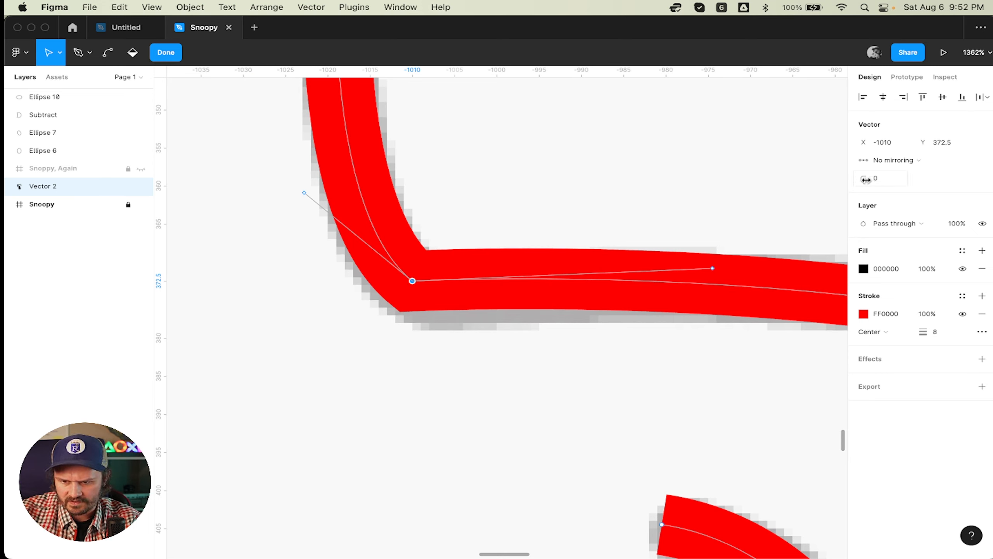
{"action": "left_click_drag", "start_coordinate": [866, 179], "coordinate": [885, 192]}
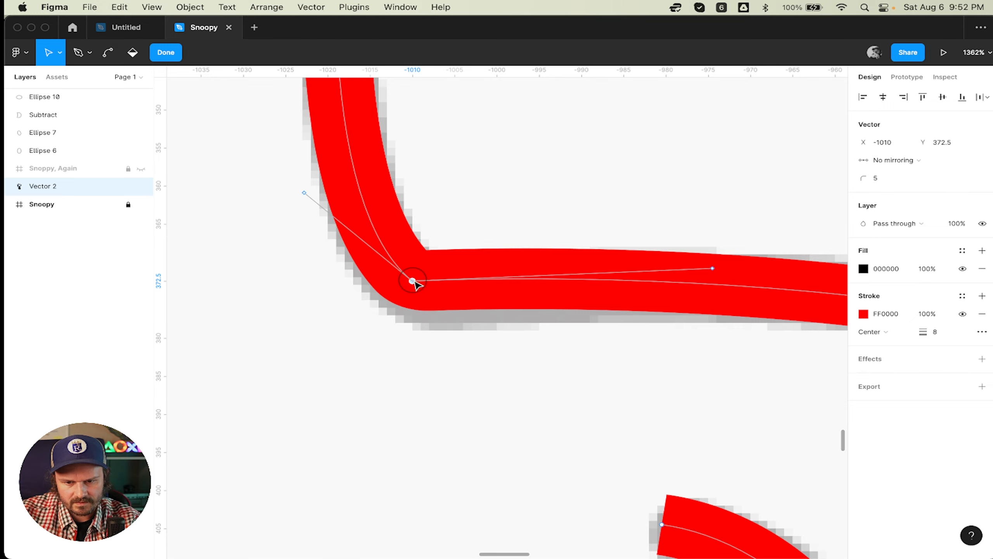
{"action": "left_click_drag", "start_coordinate": [415, 283], "coordinate": [419, 295]}
{"action": "scroll", "coordinate": [419, 294], "scroll_direction": "down", "scroll_amount": 5}
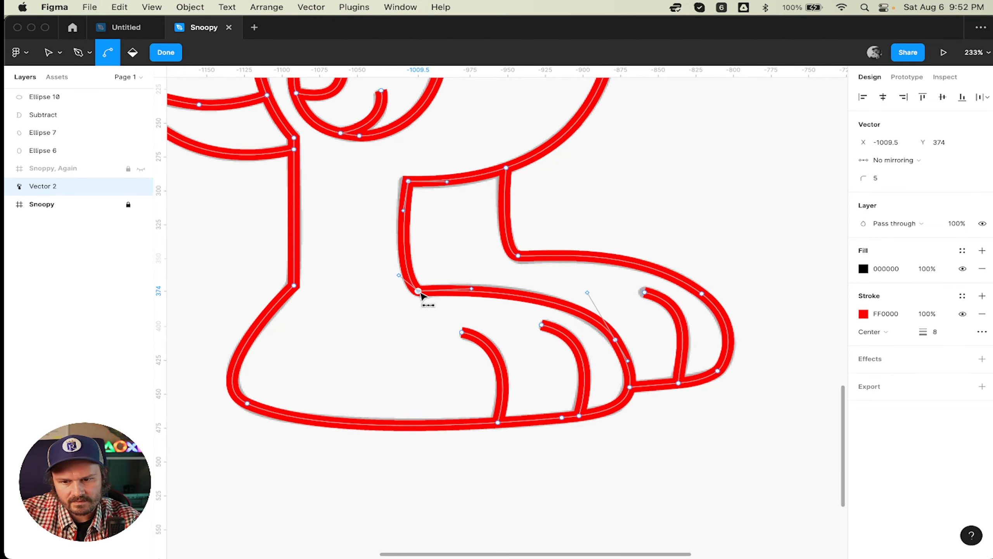
- Reshape the near foot's upper curve to follow the reference, placing the toe point's upper handle at X -909.5, Y 370
{"action": "scroll", "coordinate": [418, 295], "scroll_direction": "up", "scroll_amount": 3}
{"action": "key", "text": "v"}
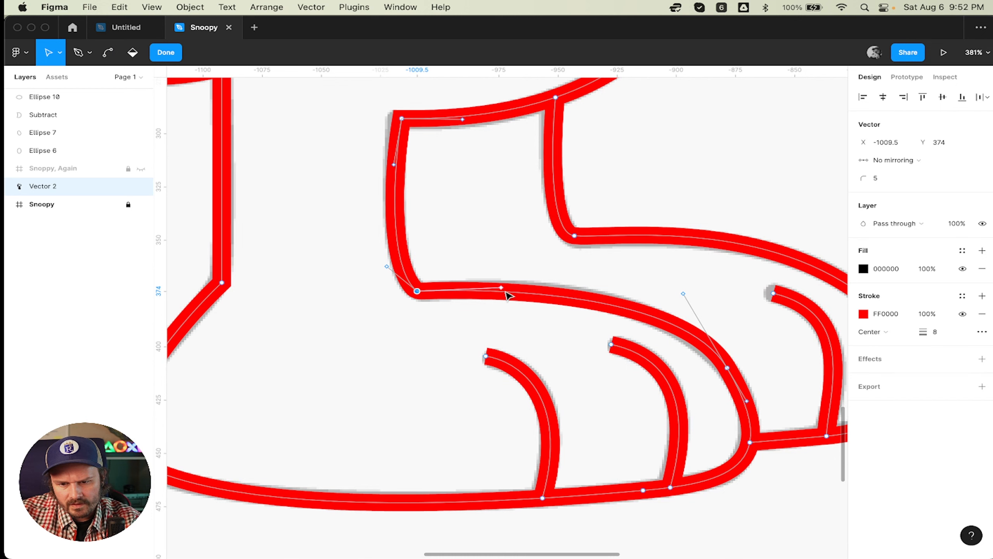
{"action": "left_click_drag", "start_coordinate": [504, 292], "coordinate": [500, 283]}
{"action": "left_click_drag", "start_coordinate": [685, 297], "coordinate": [653, 282]}
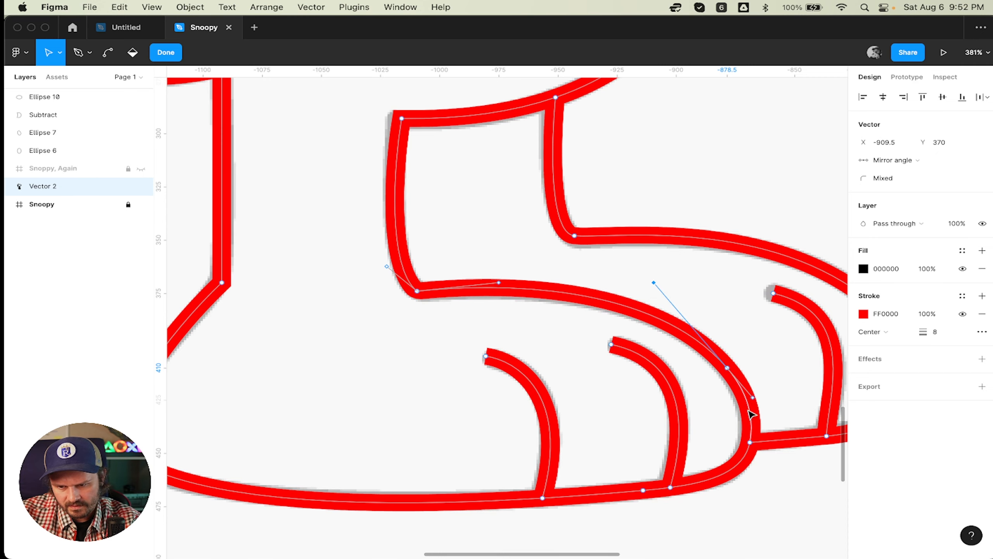
{"action": "scroll", "coordinate": [710, 439], "scroll_direction": "down", "scroll_amount": 3}
{"action": "scroll", "coordinate": [565, 419], "scroll_direction": "up", "scroll_amount": 3}
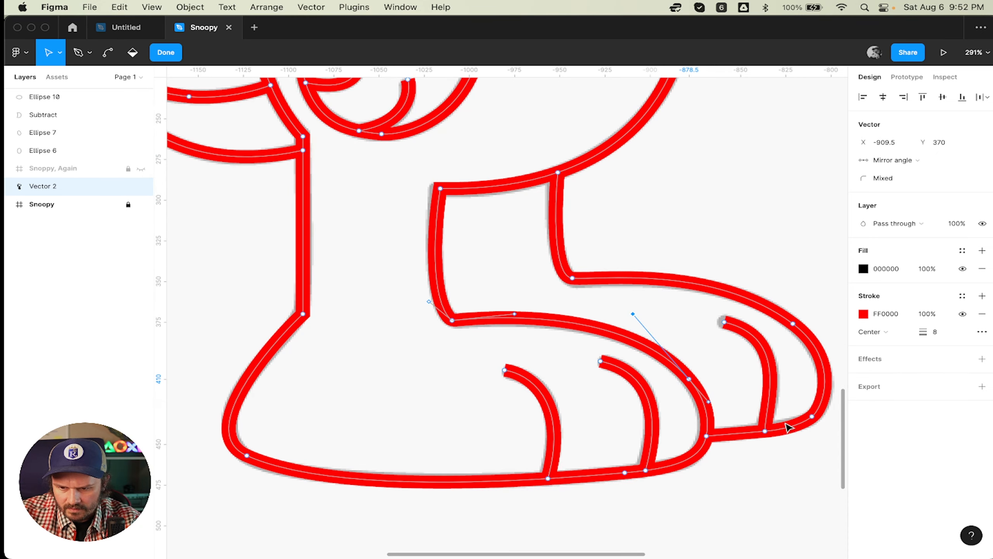
- Shift the lower point of the black back spot to X -1116, Y 189 to match the reference
{"action": "scroll", "coordinate": [417, 351], "scroll_direction": "up", "scroll_amount": 7}
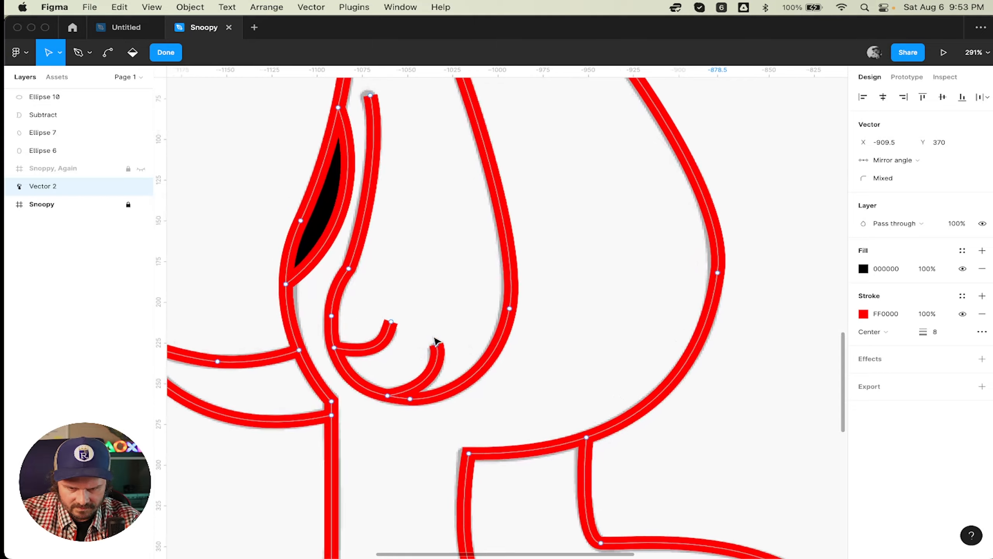
{"action": "scroll", "coordinate": [406, 327], "scroll_direction": "up", "scroll_amount": 2}
{"action": "scroll", "coordinate": [399, 344], "scroll_direction": "up", "scroll_amount": 10}
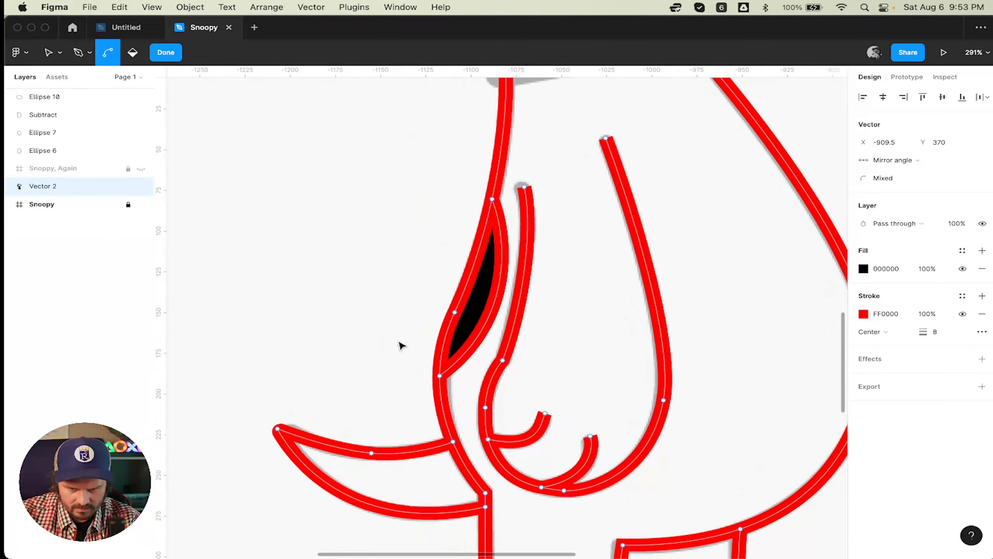
{"action": "key", "text": "v"}
{"action": "left_click", "coordinate": [549, 422]}
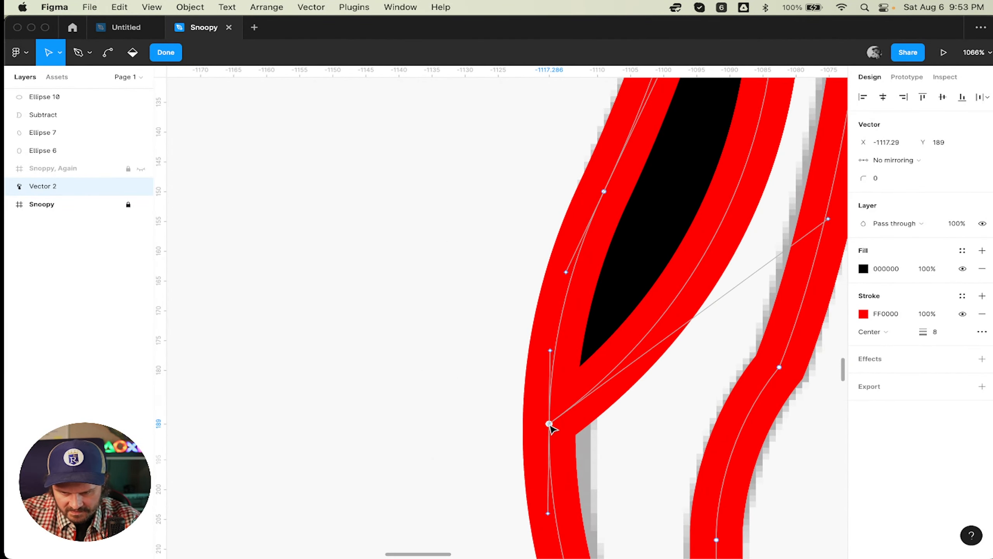
{"action": "scroll", "coordinate": [563, 430], "scroll_direction": "down", "scroll_amount": 10}
{"action": "scroll", "coordinate": [575, 446], "scroll_direction": "right", "scroll_amount": 3}
{"action": "scroll", "coordinate": [575, 446], "scroll_direction": "up", "scroll_amount": 2}
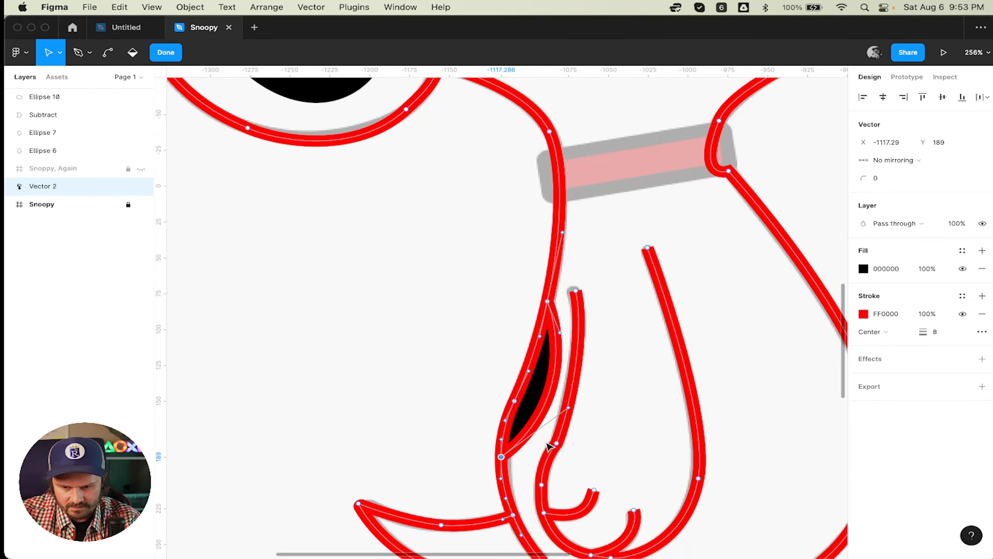
{"action": "scroll", "coordinate": [500, 471], "scroll_direction": "up", "scroll_amount": 6}
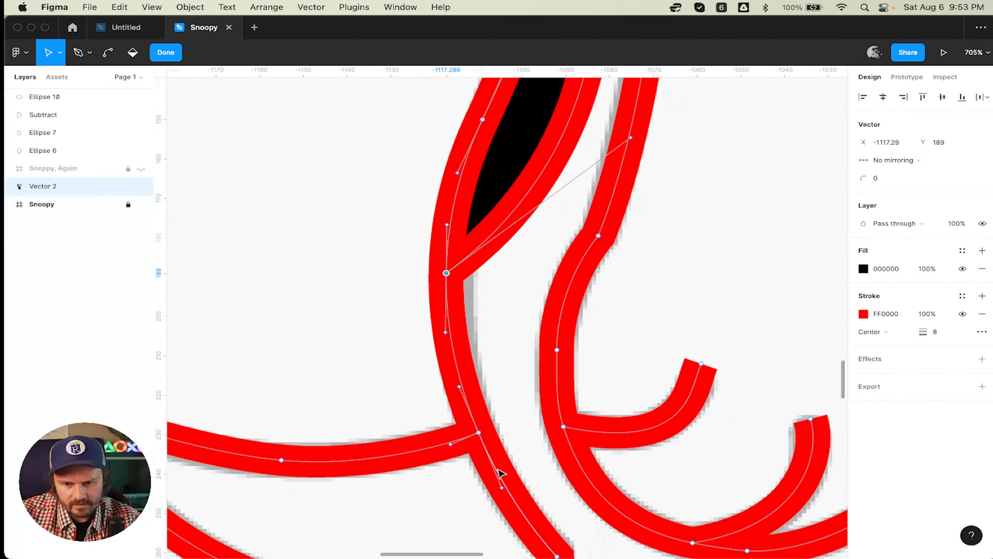
{"action": "scroll", "coordinate": [496, 471], "scroll_direction": "down", "scroll_amount": 1}
{"action": "left_click_drag", "start_coordinate": [437, 255], "coordinate": [442, 257]}
- Flatten the ear's bottom curve onto the reference by moving its curve handle to X -1200, Y -29.77
{"action": "scroll", "coordinate": [501, 227], "scroll_direction": "up", "scroll_amount": 10}
{"action": "scroll", "coordinate": [502, 229], "scroll_direction": "up", "scroll_amount": 20}
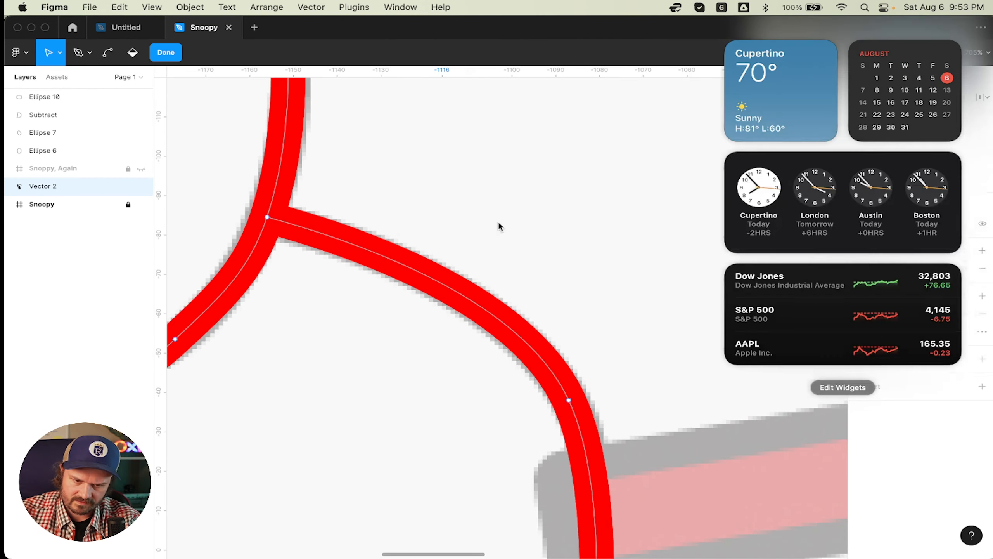
{"action": "scroll", "coordinate": [501, 224], "scroll_direction": "right", "scroll_amount": 15}
{"action": "scroll", "coordinate": [500, 223], "scroll_direction": "left", "scroll_amount": 20}
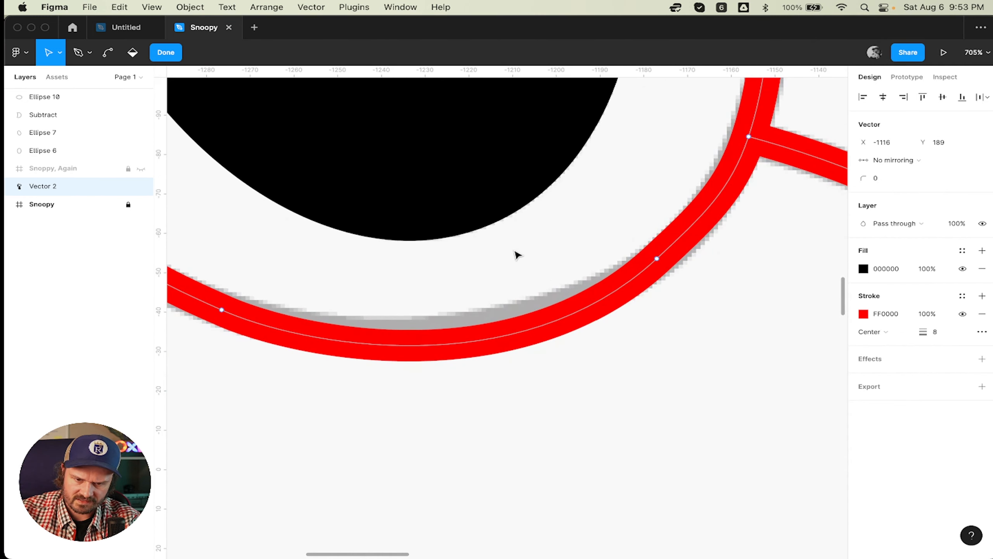
{"action": "left_click", "coordinate": [494, 342]}
{"action": "left_click_drag", "start_coordinate": [519, 387], "coordinate": [562, 357]}
{"action": "scroll", "coordinate": [561, 359], "scroll_direction": "down", "scroll_amount": 10}
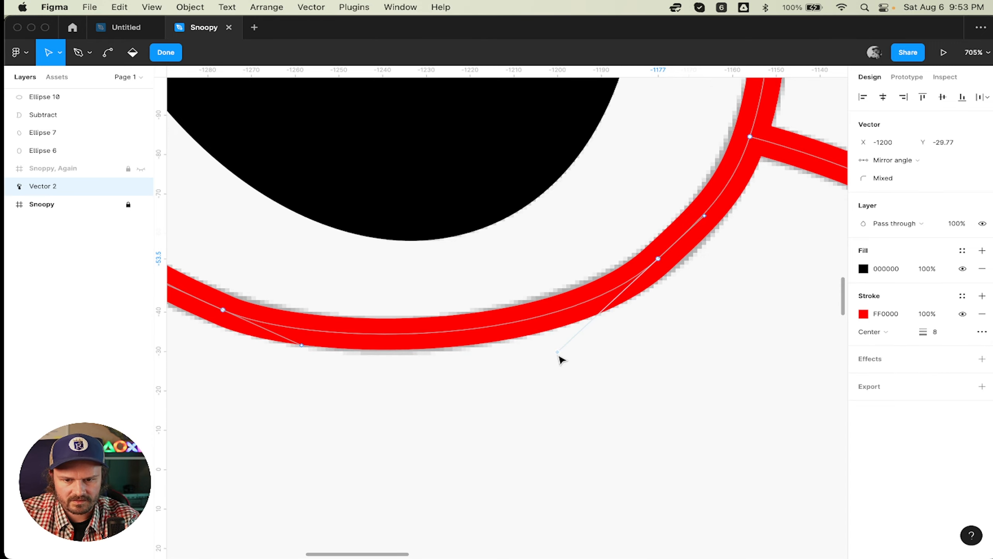
- Move the point at the top of the head to X -1161, Y -470.5 to match the reference
{"action": "scroll", "coordinate": [560, 360], "scroll_direction": "up", "scroll_amount": 10}
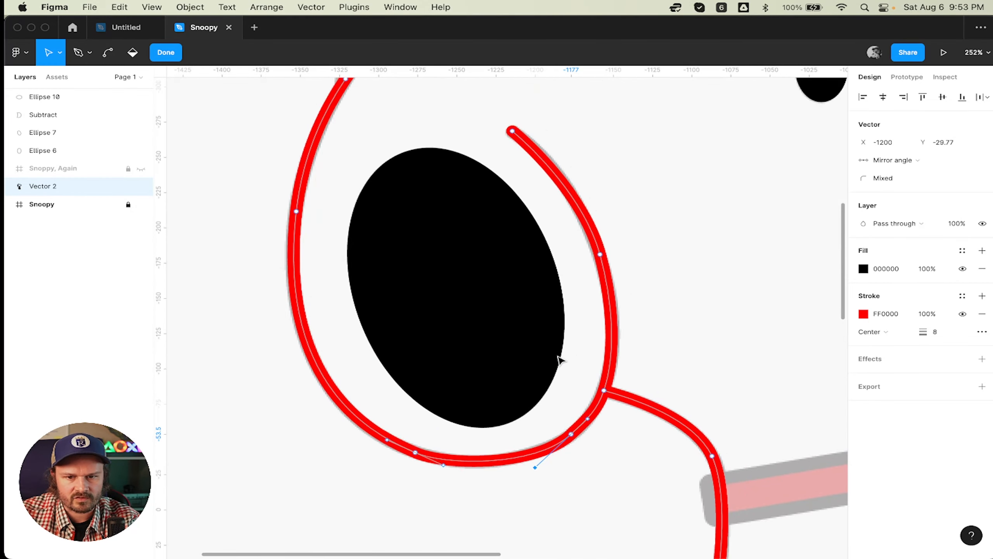
{"action": "scroll", "coordinate": [558, 357], "scroll_direction": "right", "scroll_amount": 1}
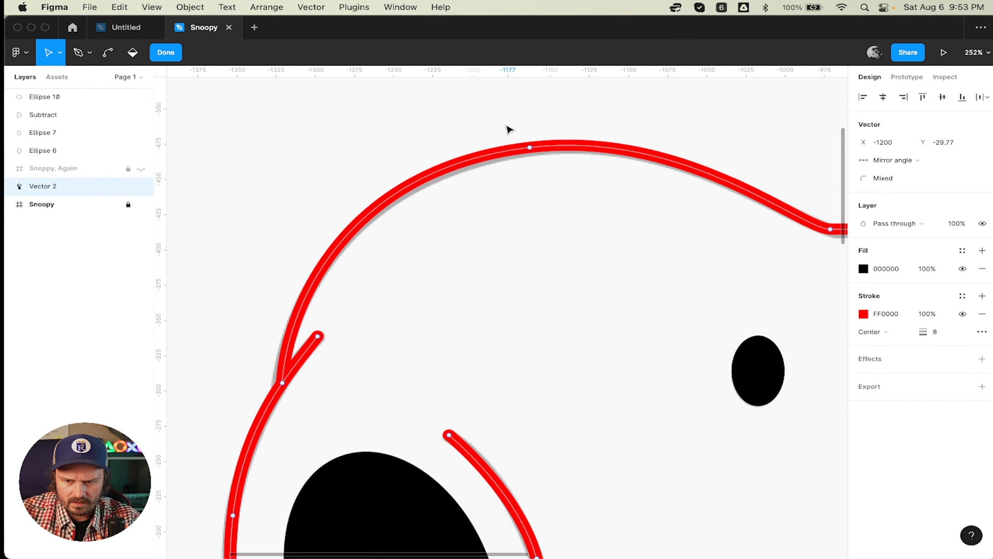
{"action": "left_click", "coordinate": [530, 148]}
{"action": "left_click_drag", "start_coordinate": [530, 149], "coordinate": [535, 155]}
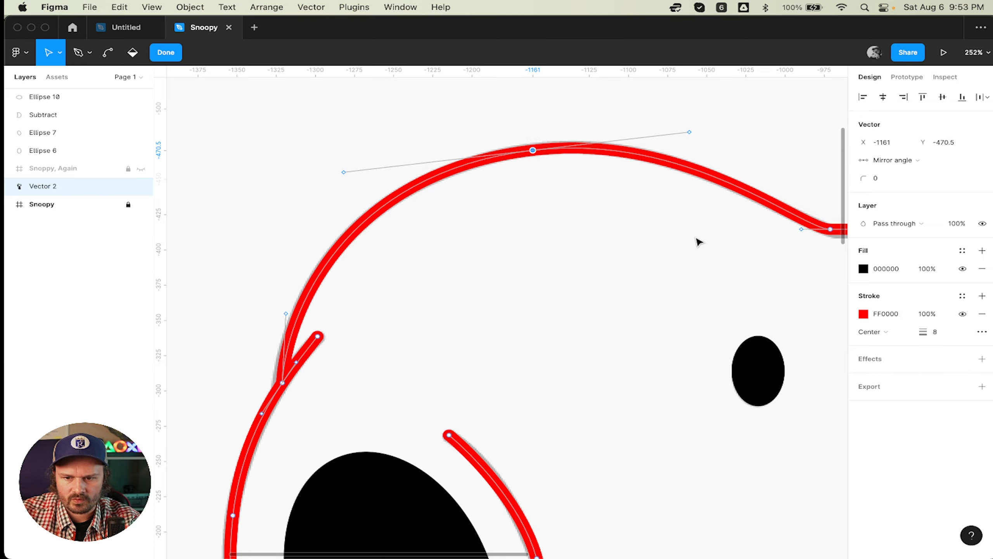
- Try to move the two end points of the muzzle's flat top line together, undo the move, and deselect the points
{"action": "scroll", "coordinate": [692, 245], "scroll_direction": "right", "scroll_amount": 10}
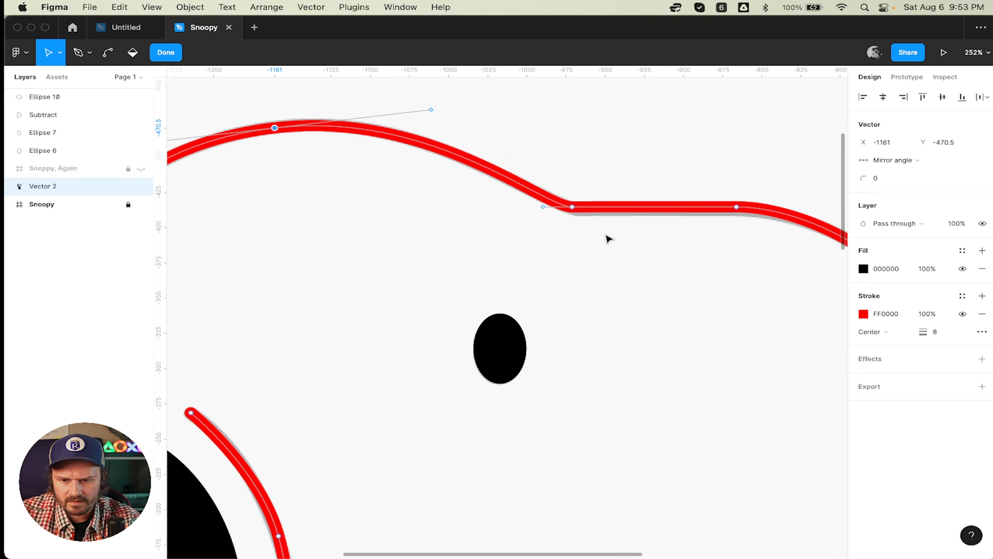
{"action": "scroll", "coordinate": [609, 239], "scroll_direction": "right", "scroll_amount": 7}
{"action": "left_click", "coordinate": [374, 236]}
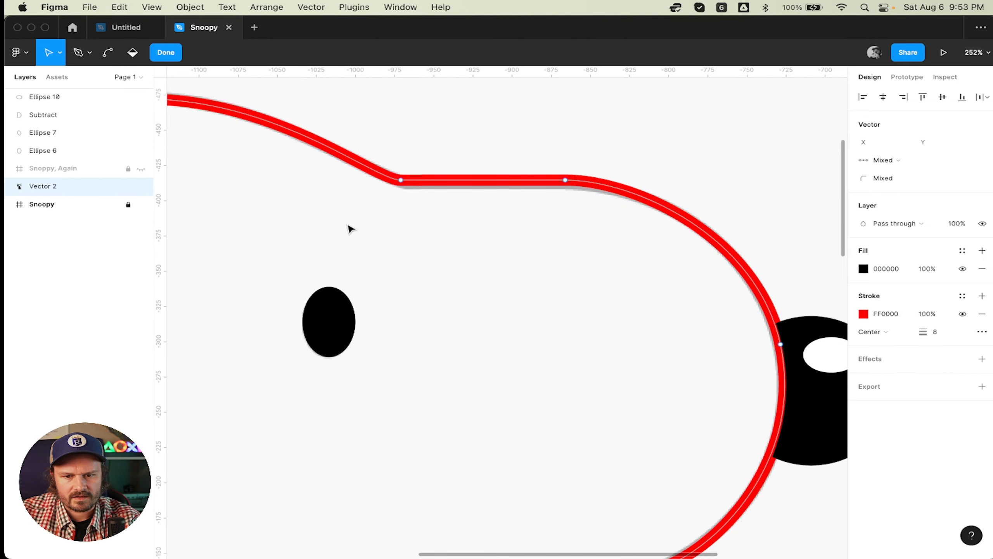
{"action": "left_click_drag", "start_coordinate": [326, 227], "coordinate": [438, 230]}
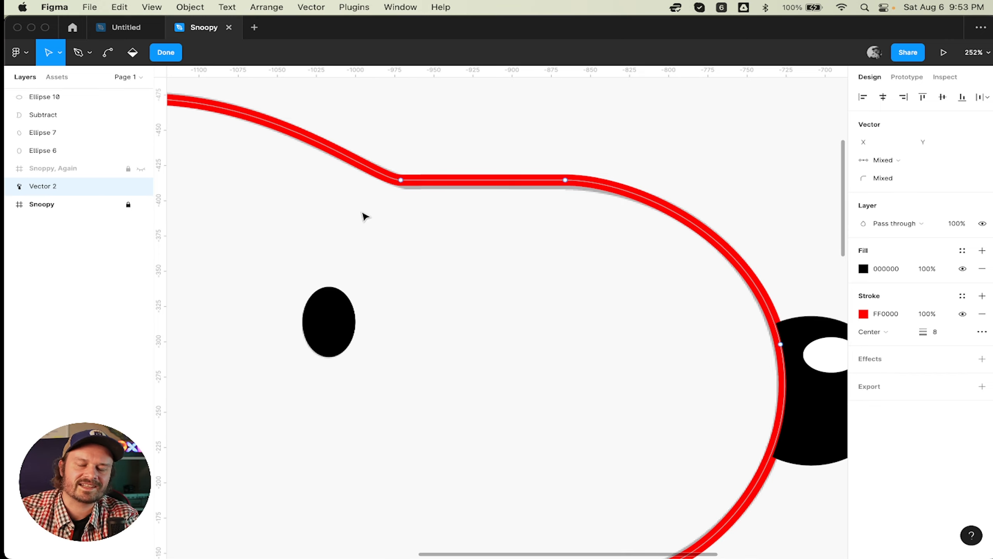
{"action": "left_click_drag", "start_coordinate": [278, 231], "coordinate": [693, 187]}
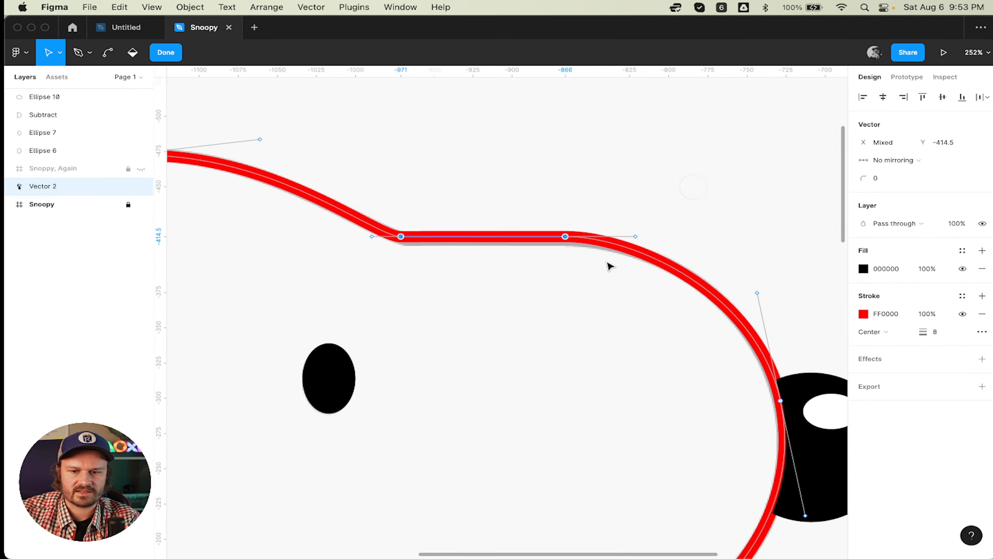
{"action": "left_click_drag", "start_coordinate": [569, 237], "coordinate": [483, 267]}
{"action": "key", "text": "super+z"}
{"action": "left_click", "coordinate": [481, 265]}
{"action": "left_click", "coordinate": [401, 237]}
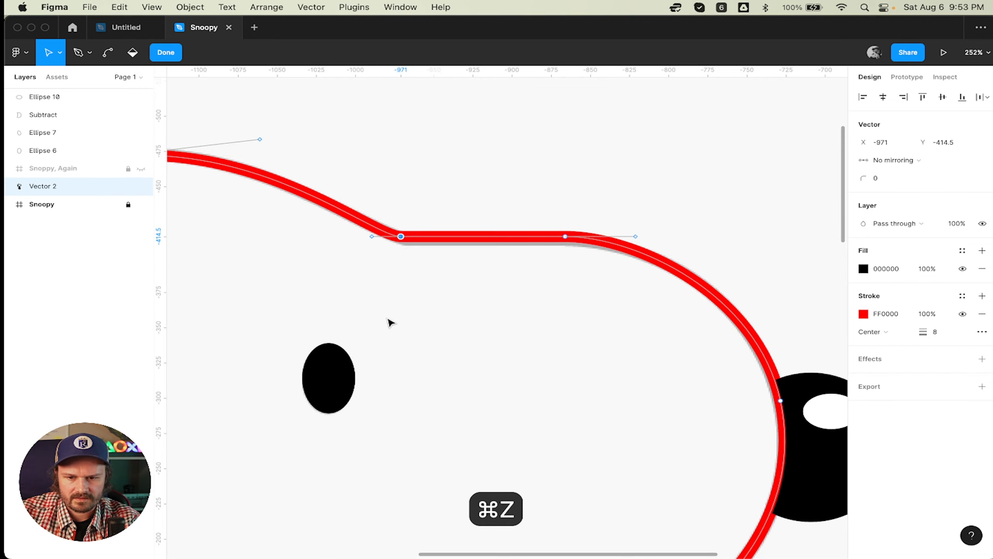
{"action": "left_click", "coordinate": [425, 276]}
{"action": "left_click_drag", "start_coordinate": [345, 258], "coordinate": [574, 243]}
{"action": "left_click", "coordinate": [619, 197]}
{"action": "scroll", "coordinate": [623, 202], "scroll_direction": "down", "scroll_amount": 5}
{"action": "scroll", "coordinate": [625, 202], "scroll_direction": "down", "scroll_amount": 10}
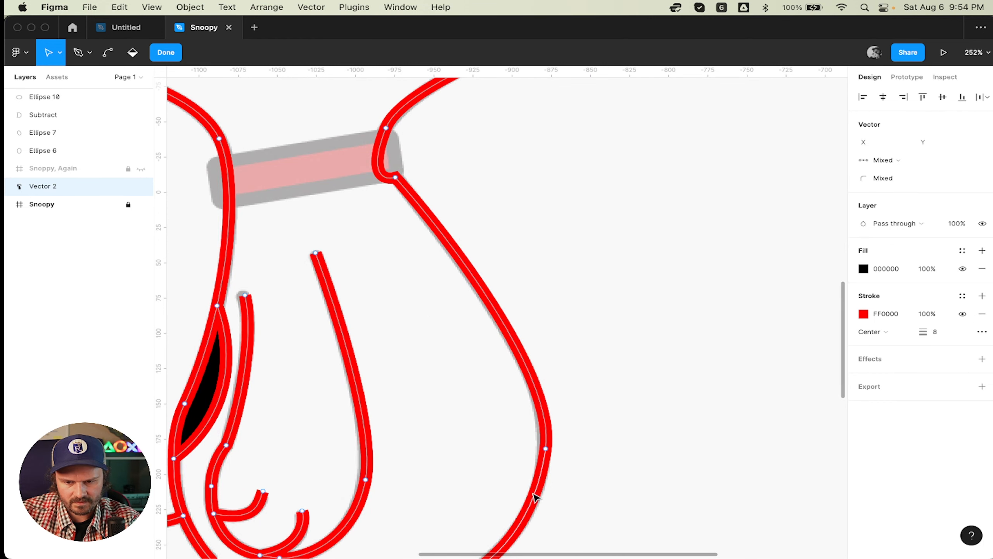
{"action": "scroll", "coordinate": [581, 364], "scroll_direction": "down", "scroll_amount": 4}
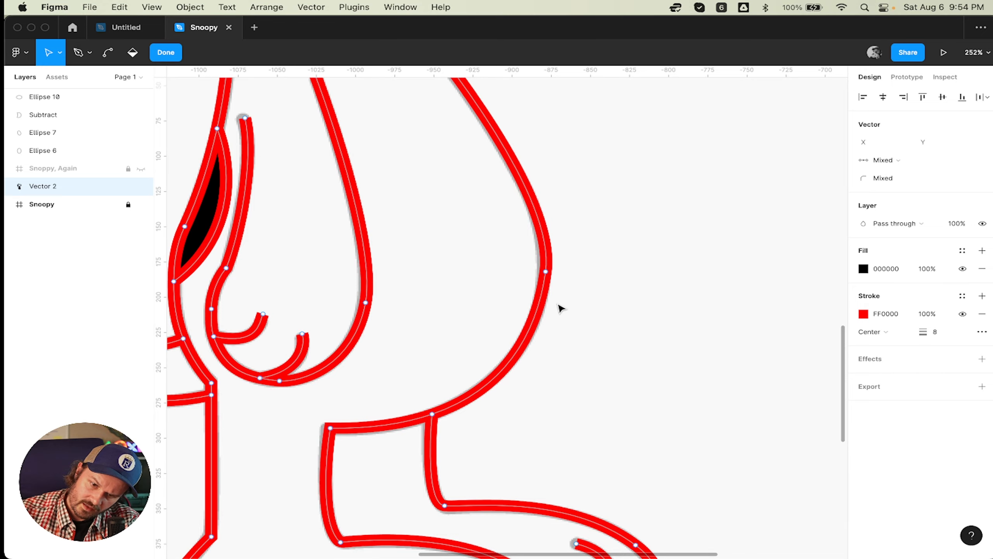
{"action": "scroll", "coordinate": [560, 309], "scroll_direction": "up", "scroll_amount": 10}
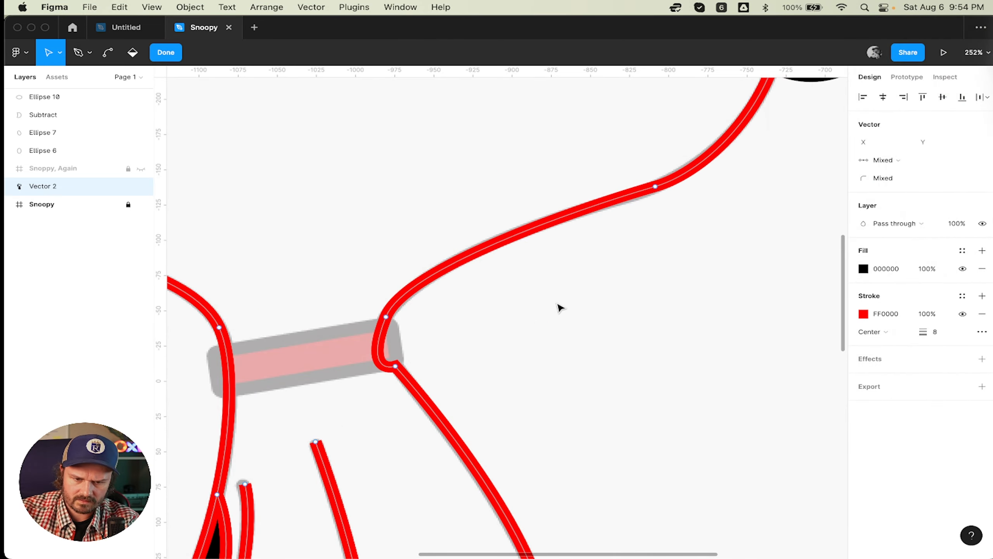
- Set the end points of the outline's stroke to round in the advanced stroke settings
{"action": "scroll", "coordinate": [560, 309], "scroll_direction": "down", "scroll_amount": 2}
{"action": "scroll", "coordinate": [561, 274], "scroll_direction": "left", "scroll_amount": 5}
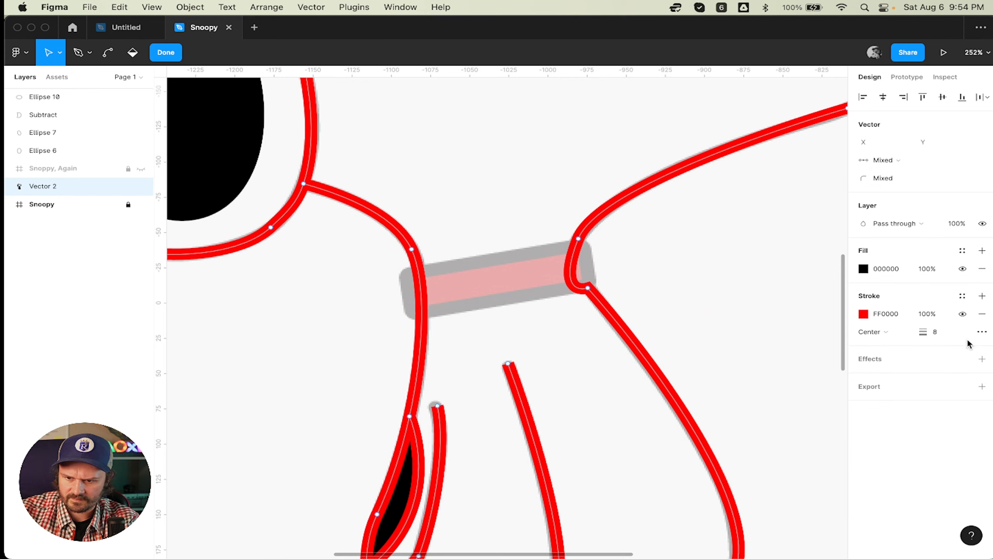
{"action": "left_click", "coordinate": [981, 332]}
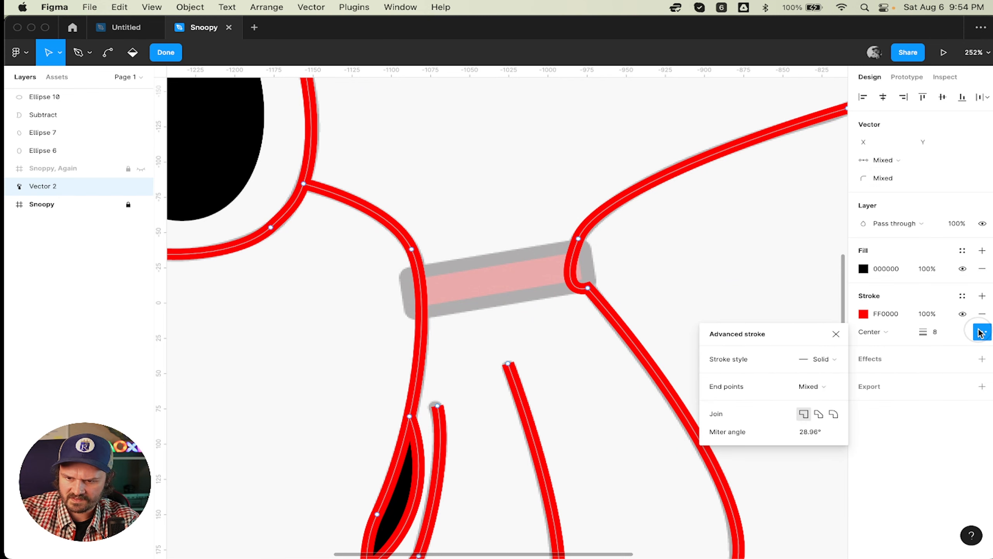
{"action": "left_click", "coordinate": [828, 389]}
{"action": "left_click", "coordinate": [871, 503]}
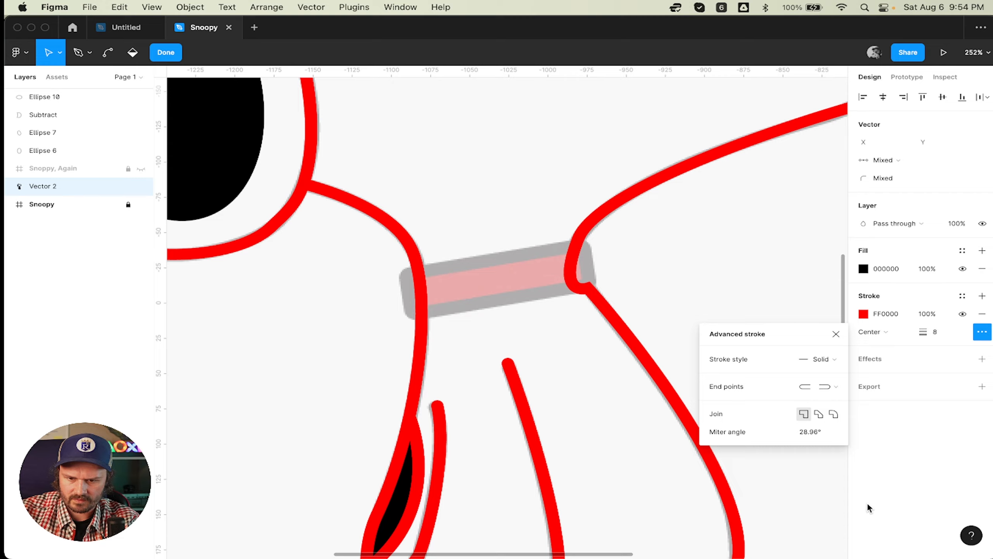
{"action": "left_click", "coordinate": [835, 334]}
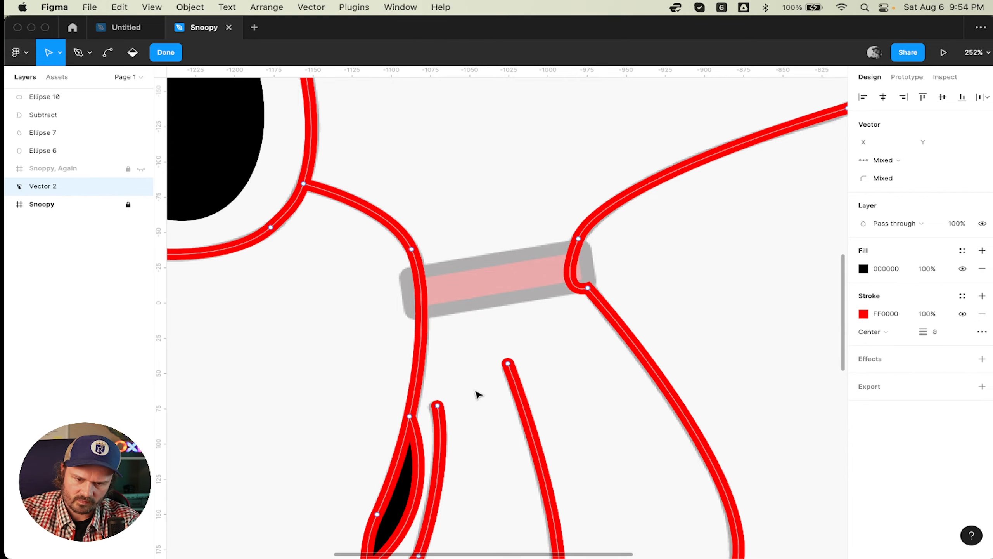
- Move the point at the tip of the tail to X -1204.5, Y 221 to match the reference
{"action": "scroll", "coordinate": [498, 376], "scroll_direction": "down", "scroll_amount": 12}
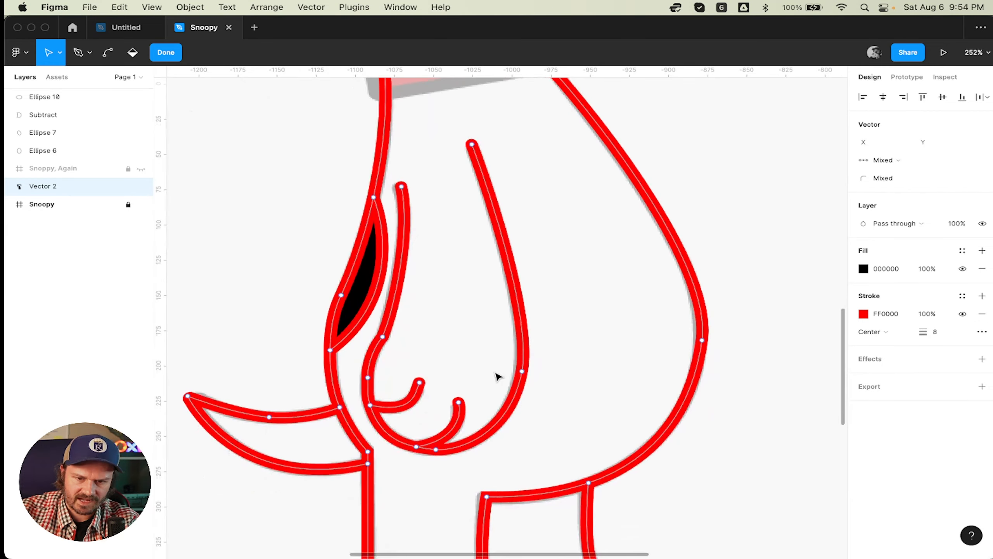
{"action": "scroll", "coordinate": [723, 411], "scroll_direction": "up", "scroll_amount": 6}
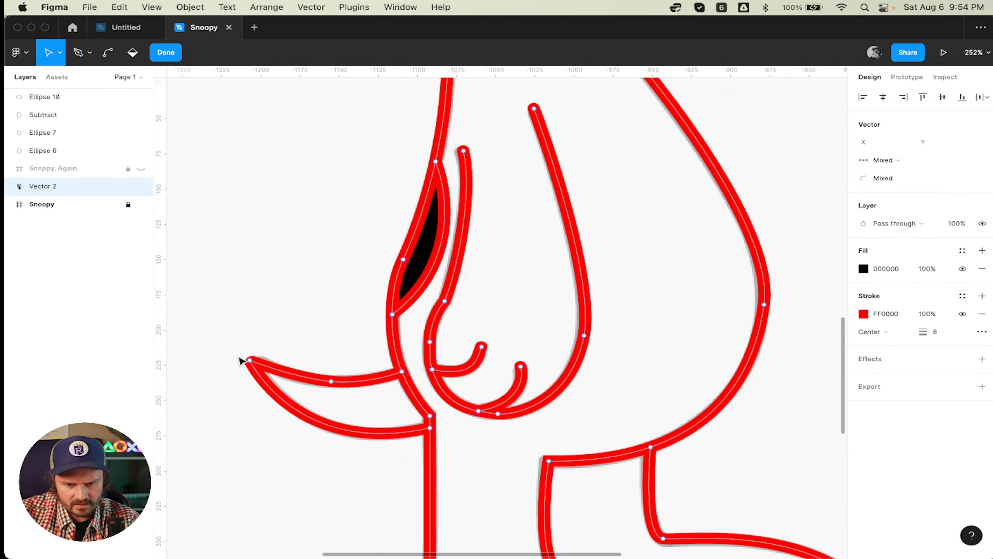
{"action": "left_click", "coordinate": [250, 362]}
{"action": "left_click_drag", "start_coordinate": [245, 359], "coordinate": [253, 361]}
- Change the outline's stroke color to black, 000000
{"action": "scroll", "coordinate": [418, 377], "scroll_direction": "up", "scroll_amount": 10}
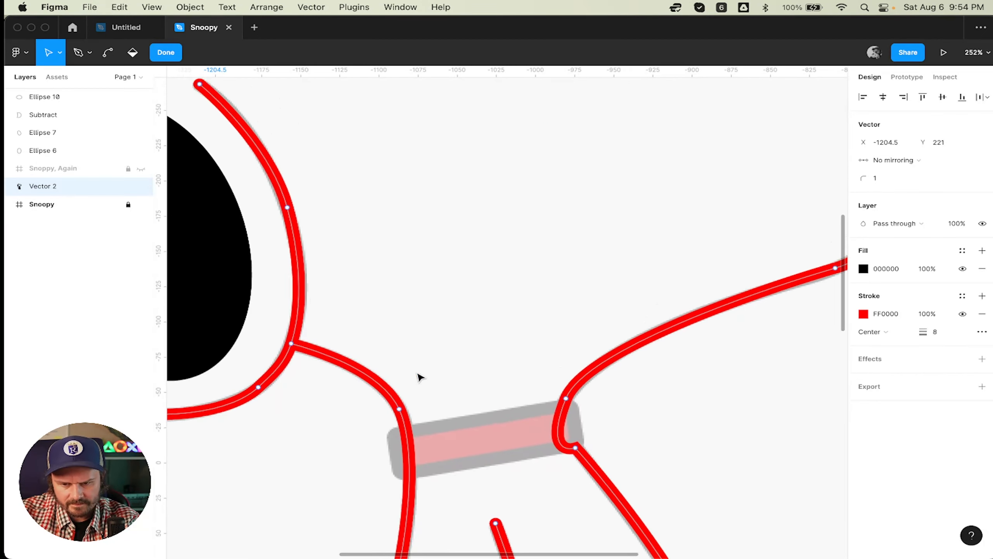
{"action": "scroll", "coordinate": [418, 376], "scroll_direction": "up", "scroll_amount": 2}
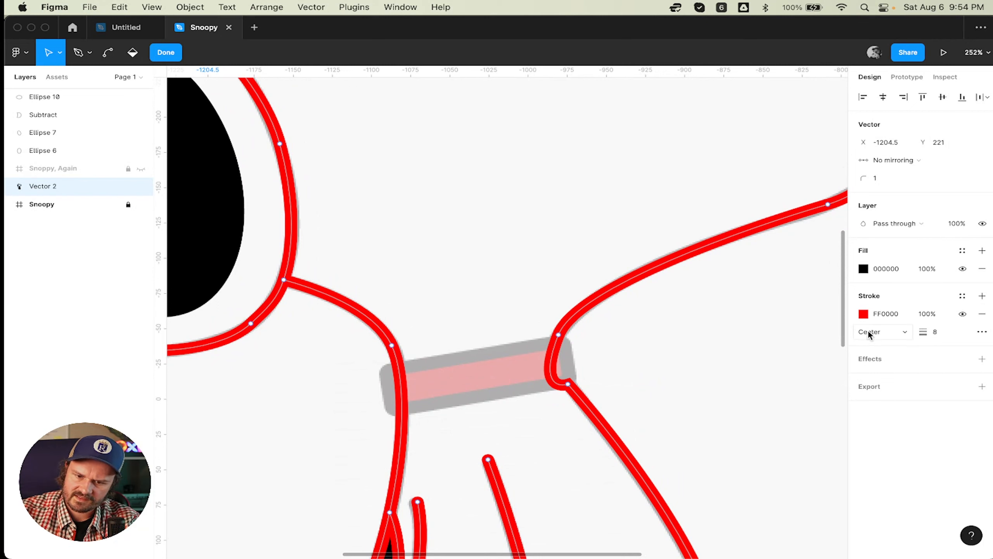
{"action": "left_click", "coordinate": [885, 314]}
{"action": "type", "text": "0"}
{"action": "key", "text": "Return"}
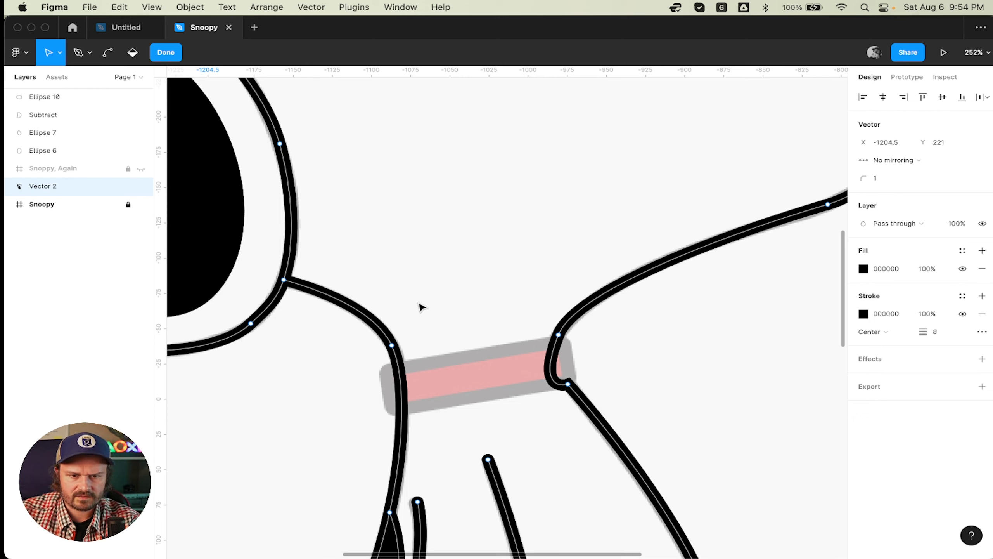
- Finish editing the vector and draw a 130 × 40 rectangle over the reference collar
{"action": "key", "text": "r"}
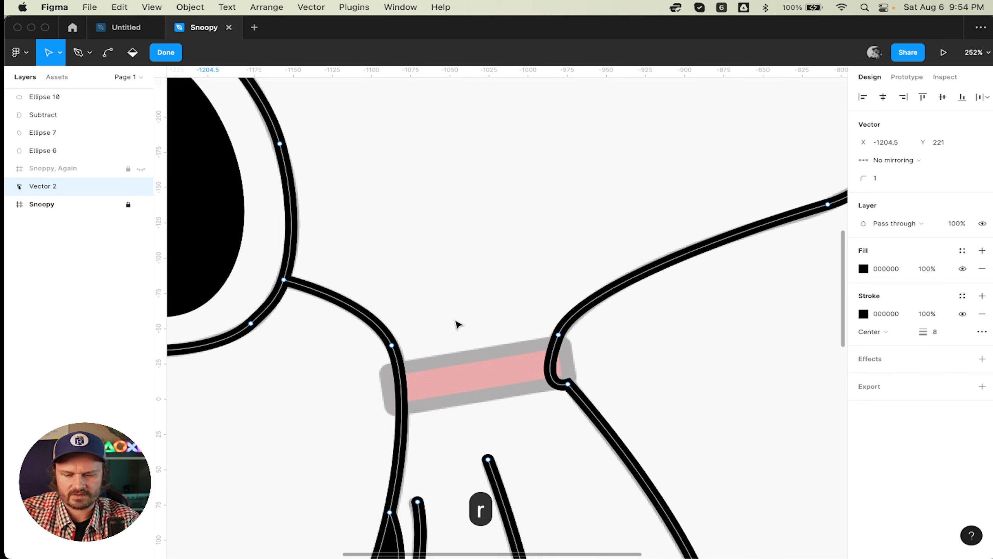
{"action": "left_click", "coordinate": [166, 53]}
{"action": "key", "text": "r"}
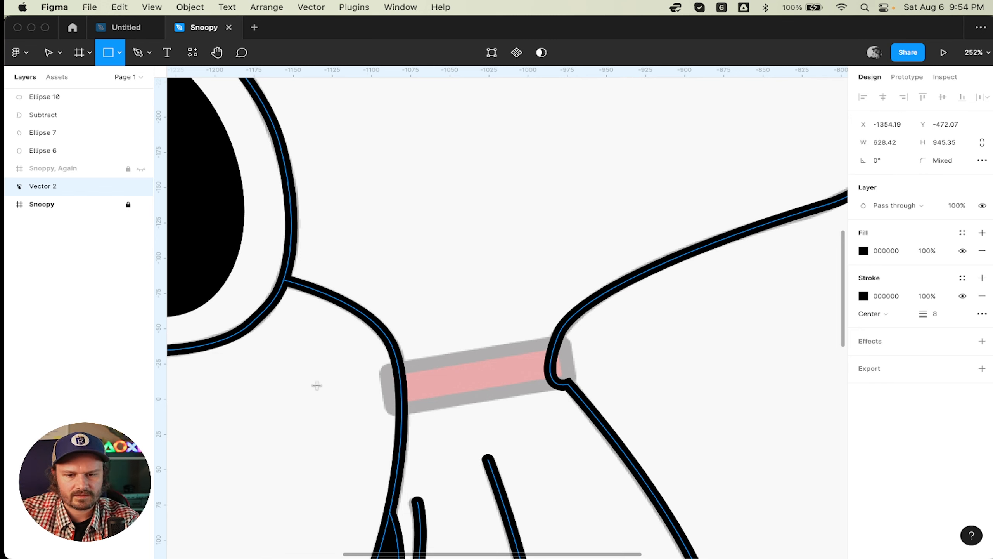
{"action": "left_click_drag", "start_coordinate": [380, 357], "coordinate": [585, 412]}
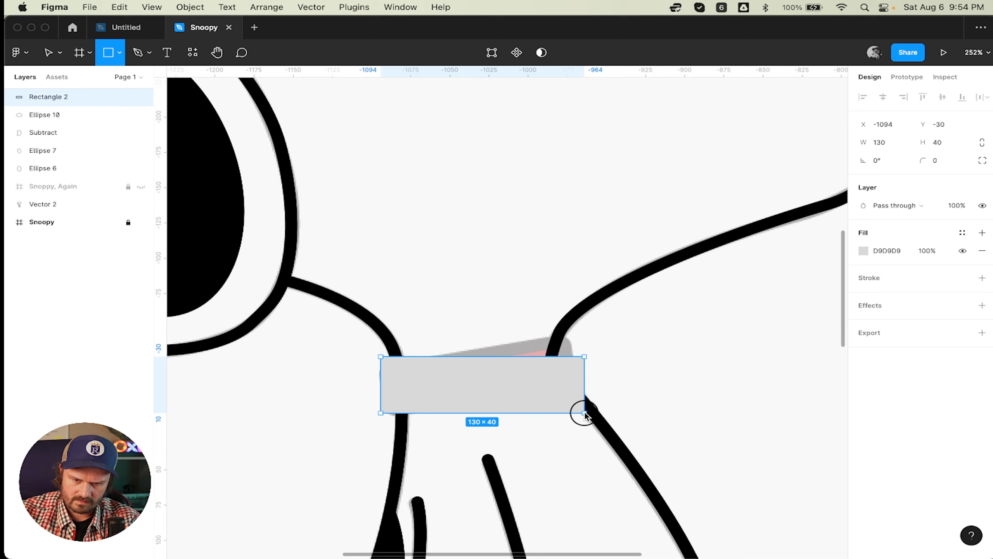
- Rotate the rectangle 10.5° to the collar's slant and place it just below the collar at X -1096, Y 6.68
{"action": "left_click_drag", "start_coordinate": [592, 358], "coordinate": [586, 339]}
{"action": "left_click_drag", "start_coordinate": [523, 377], "coordinate": [516, 406]}
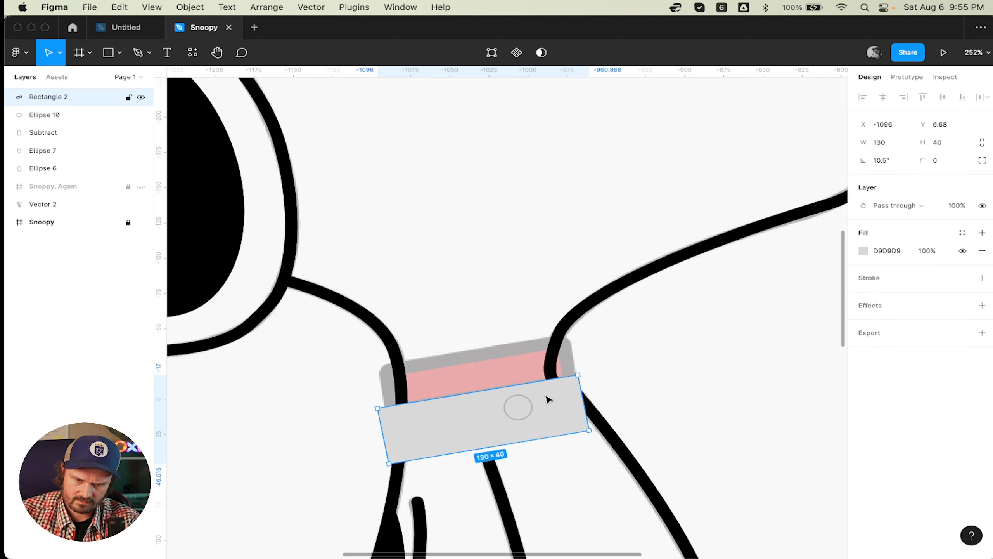
{"action": "scroll", "coordinate": [459, 404], "scroll_direction": "up", "scroll_amount": 10}
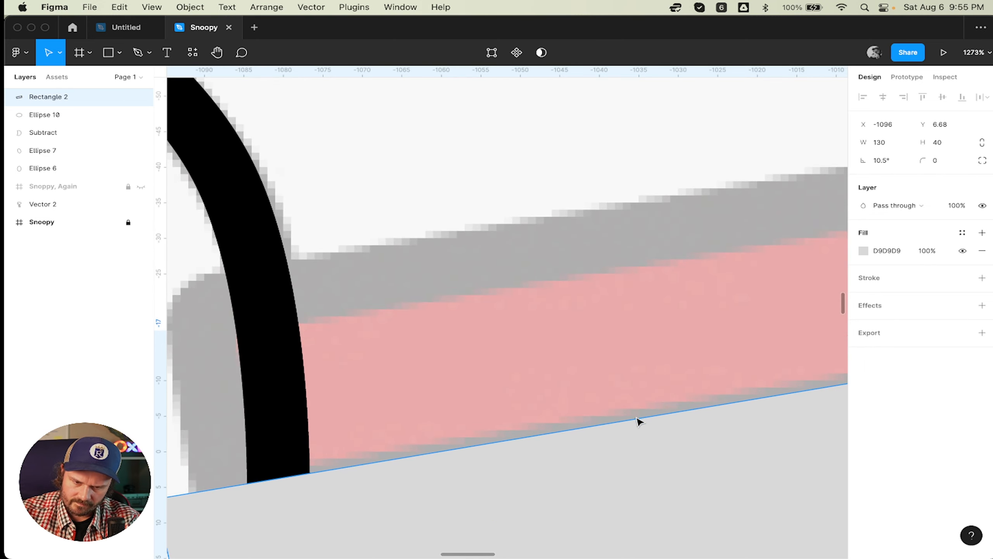
{"action": "scroll", "coordinate": [694, 419], "scroll_direction": "right", "scroll_amount": 5}
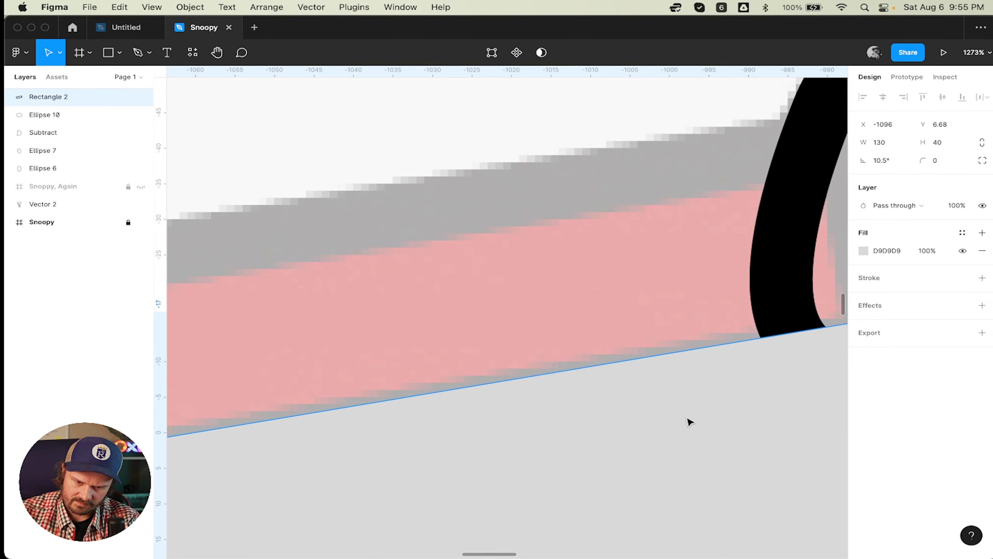
- Add a black stroke with a weight of 8 to the collar rectangle
{"action": "scroll", "coordinate": [690, 422], "scroll_direction": "down", "scroll_amount": 10}
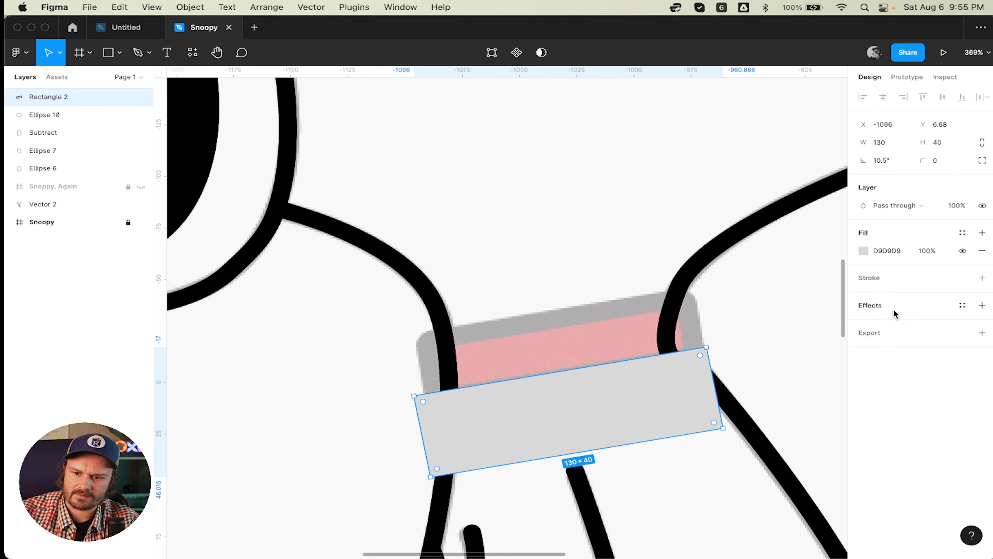
{"action": "left_click", "coordinate": [890, 278]}
{"action": "left_click", "coordinate": [952, 313]}
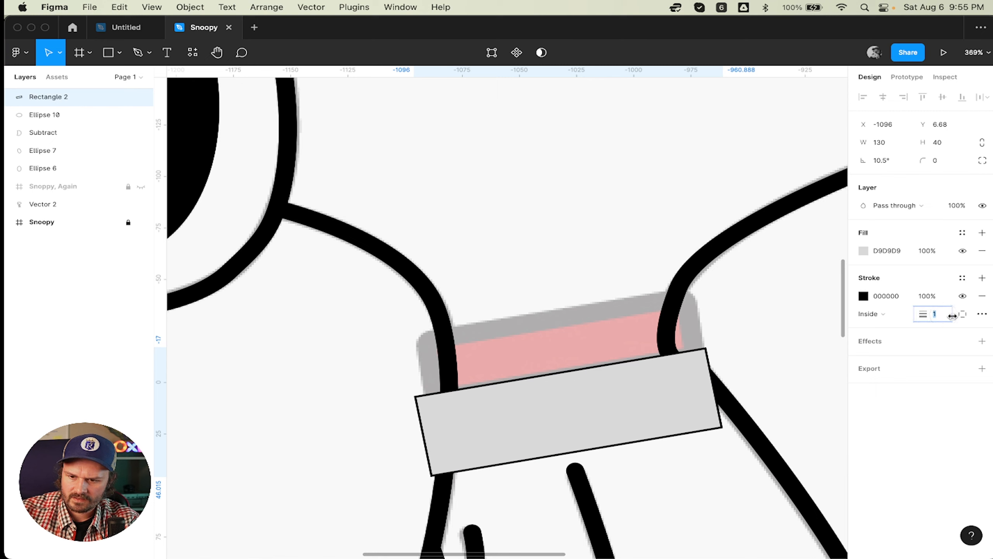
{"action": "type", "text": "8"}
{"action": "key", "text": "Return"}
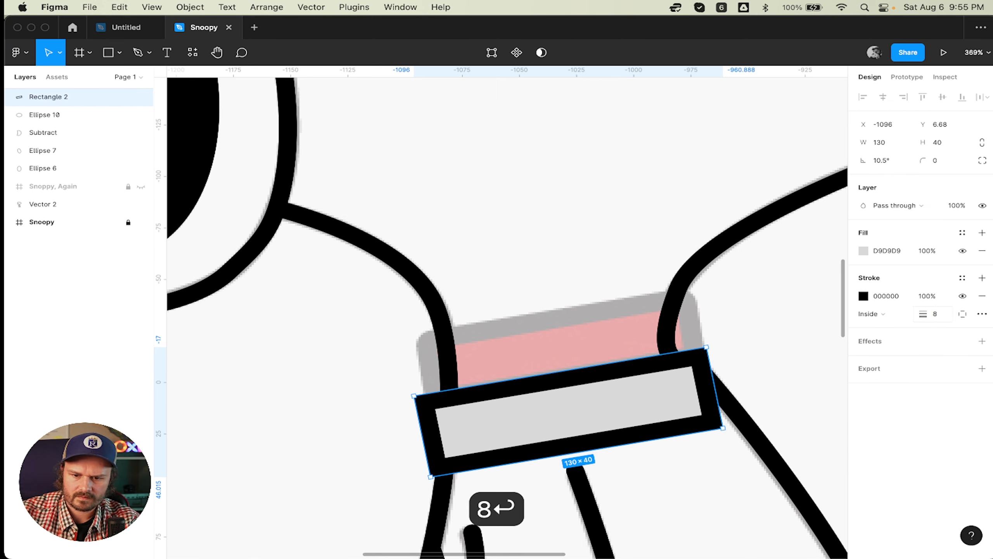
- Try center alignment for the rectangle's stroke and return it to Inside
{"action": "left_click", "coordinate": [888, 311]}
{"action": "left_click", "coordinate": [878, 298]}
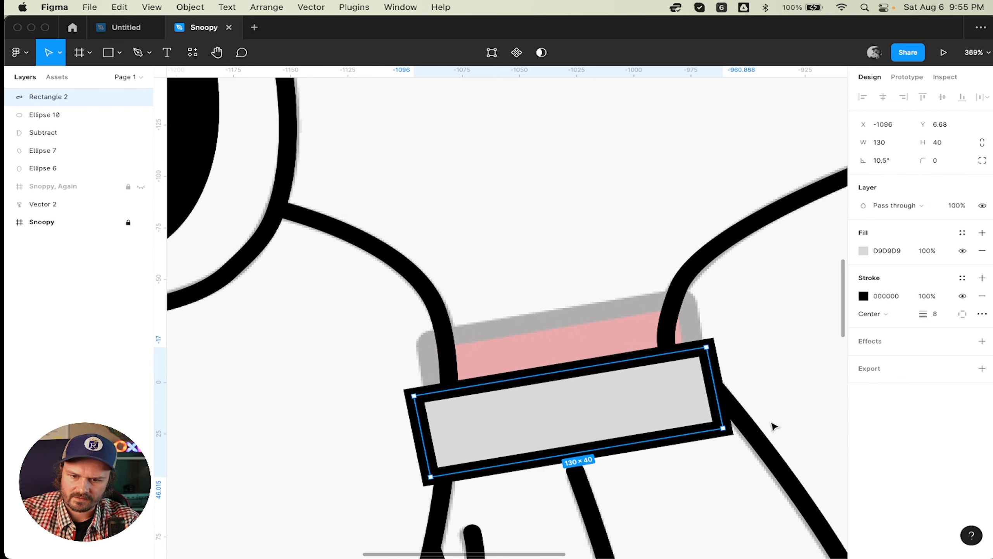
{"action": "left_click", "coordinate": [885, 314]}
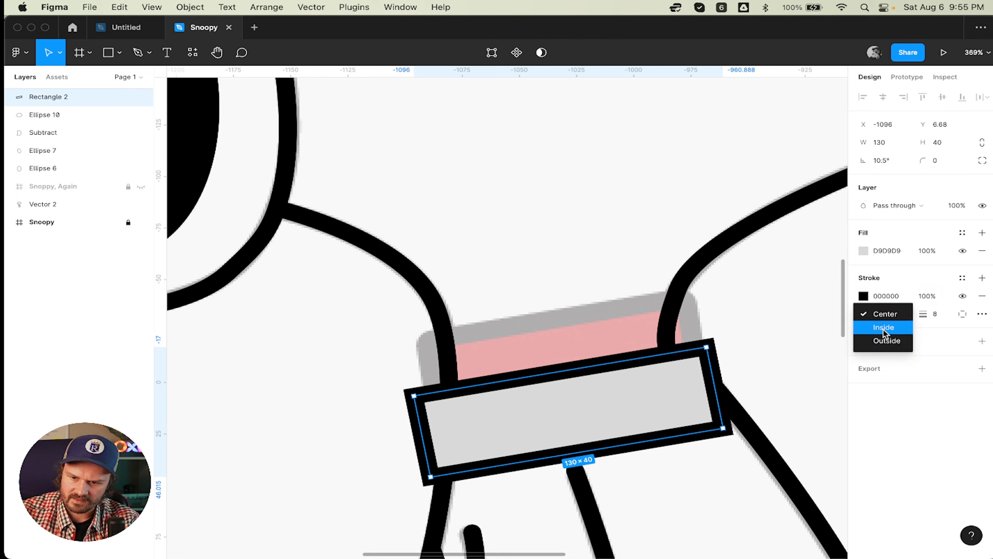
{"action": "left_click", "coordinate": [884, 328]}
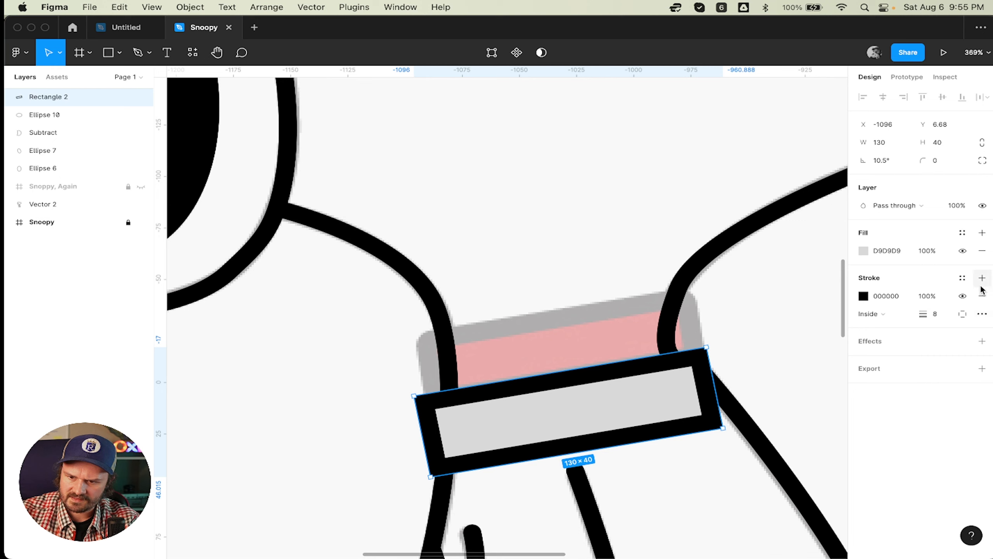
- Set the rectangle's stroke join to round, keeping the solid stroke style
{"action": "left_click", "coordinate": [982, 314]}
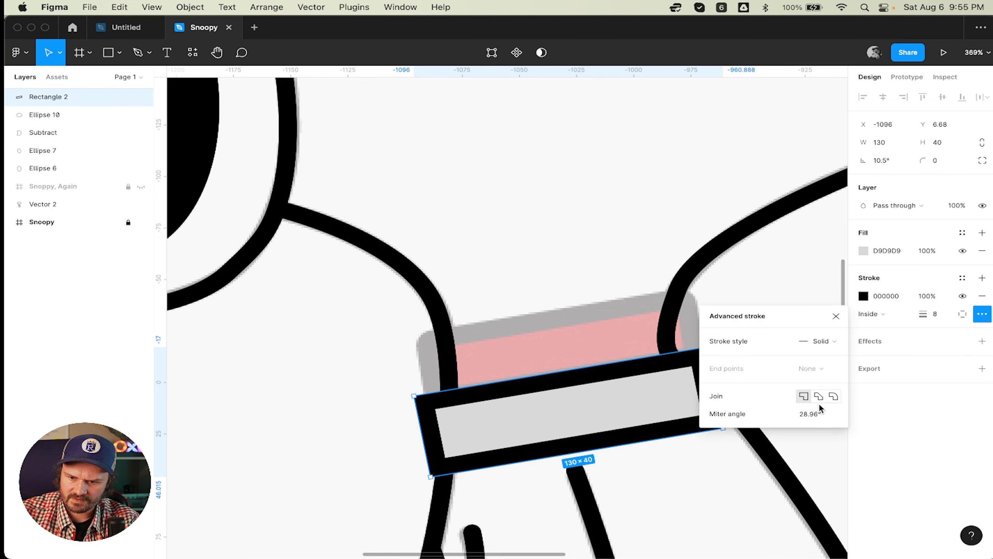
{"action": "left_click", "coordinate": [834, 396]}
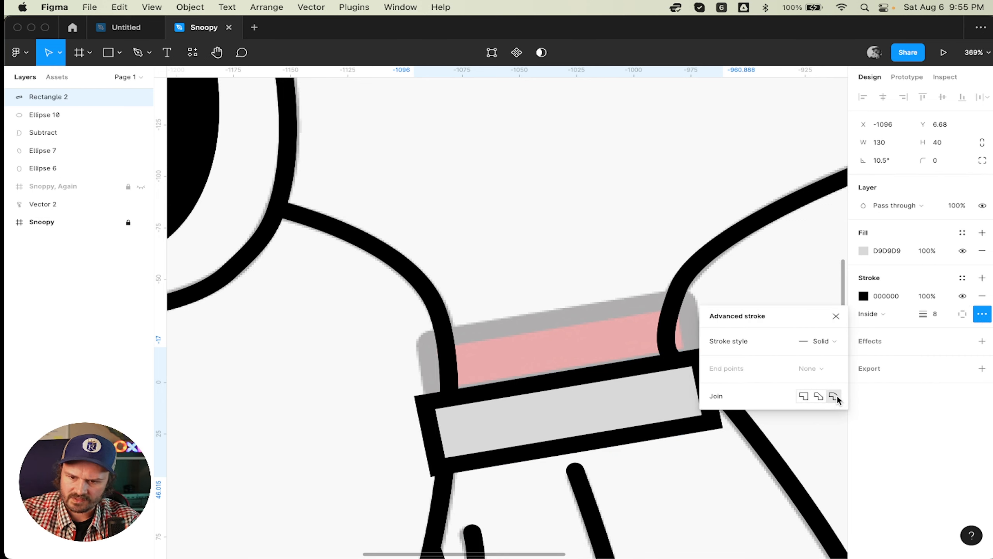
{"action": "left_click", "coordinate": [804, 396]}
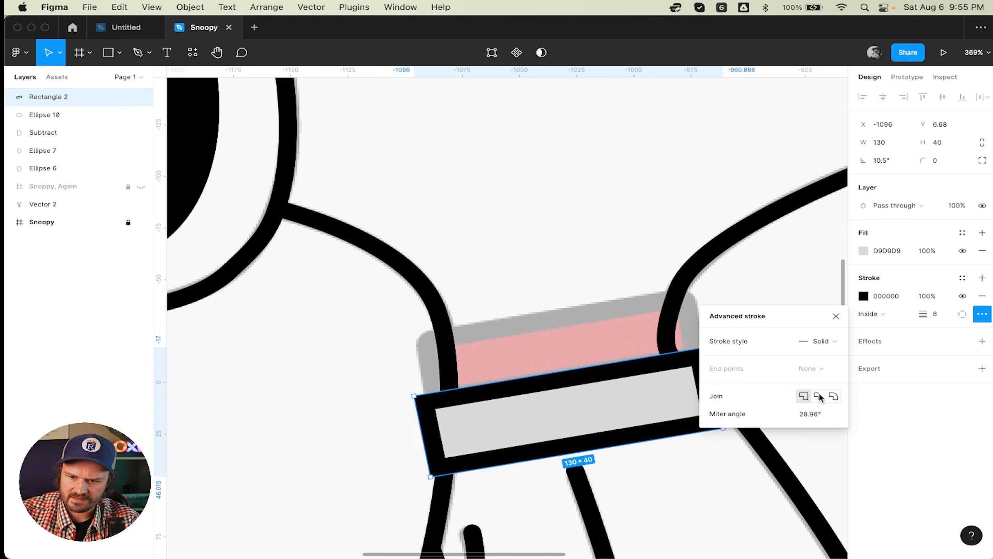
{"action": "left_click", "coordinate": [833, 397]}
{"action": "left_click", "coordinate": [831, 342]}
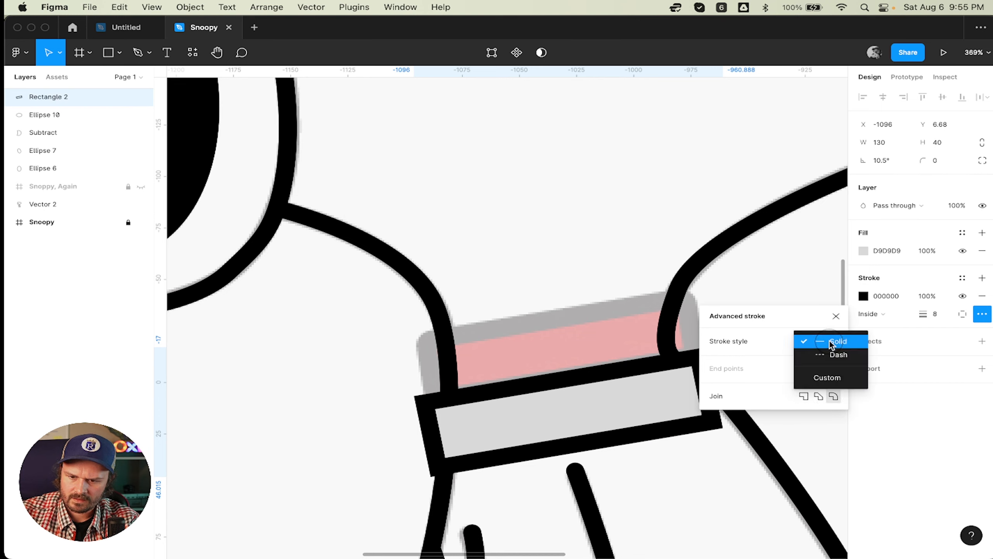
{"action": "left_click", "coordinate": [830, 344]}
{"action": "left_click", "coordinate": [836, 316]}
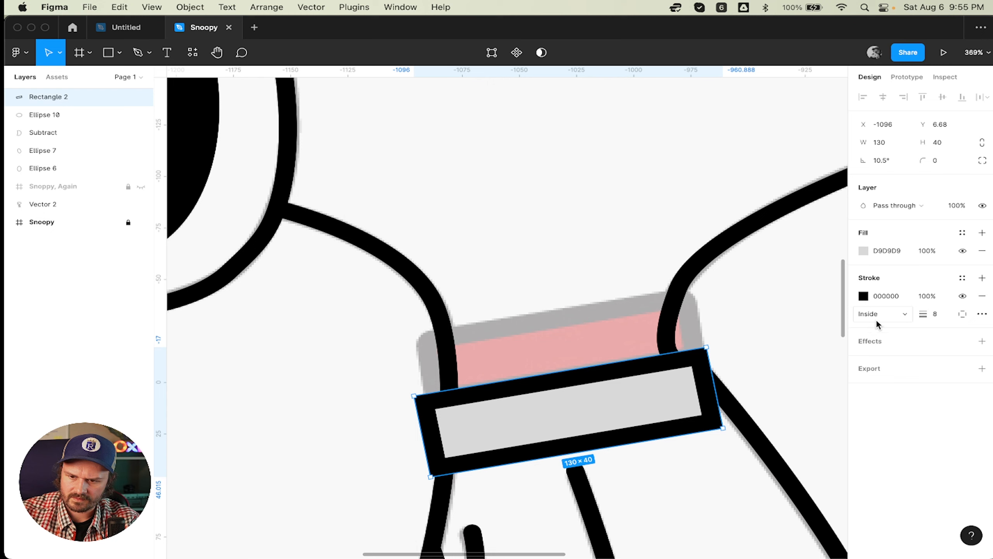
- Set the collar rectangle's corner radius to 10
{"action": "left_click", "coordinate": [946, 165]}
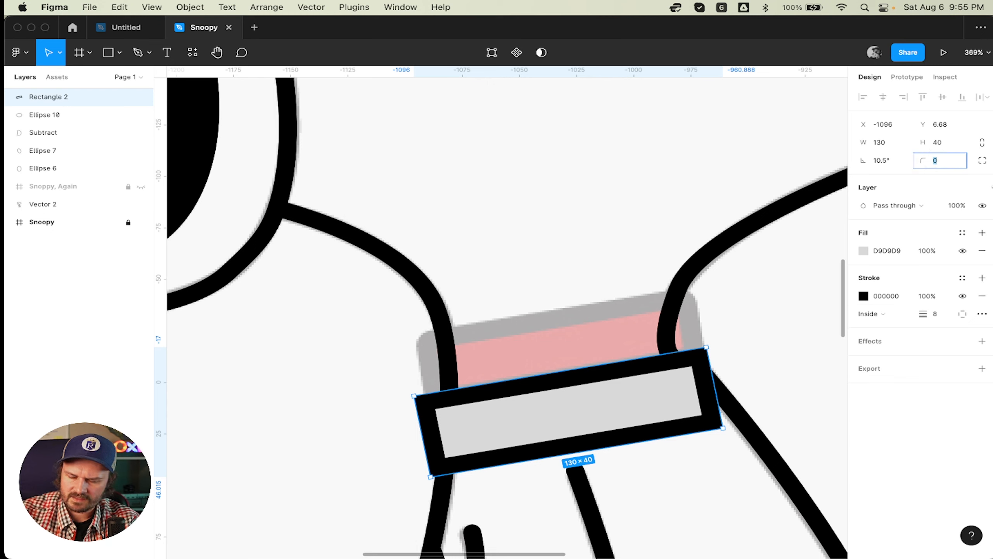
{"action": "key", "text": "Up"}
{"action": "key", "text": "Up"}
{"action": "key", "text": "Up"}
{"action": "key", "text": "Up"}
{"action": "key", "text": "Up"}
{"action": "key", "text": "Up"}
{"action": "key", "text": "Up"}
{"action": "key", "text": "Up"}
{"action": "key", "text": "Up"}
{"action": "key", "text": "Up"}
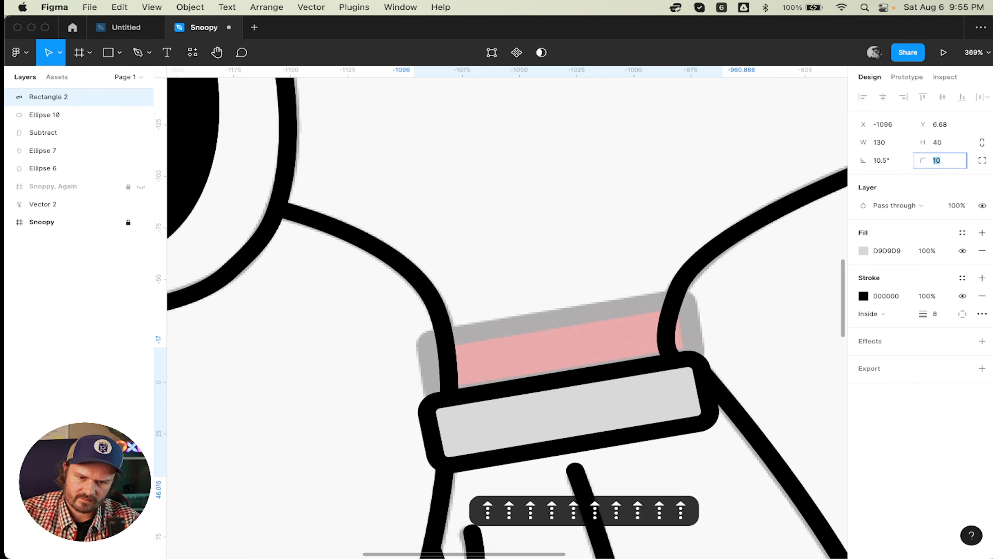
{"action": "key", "text": "Down"}
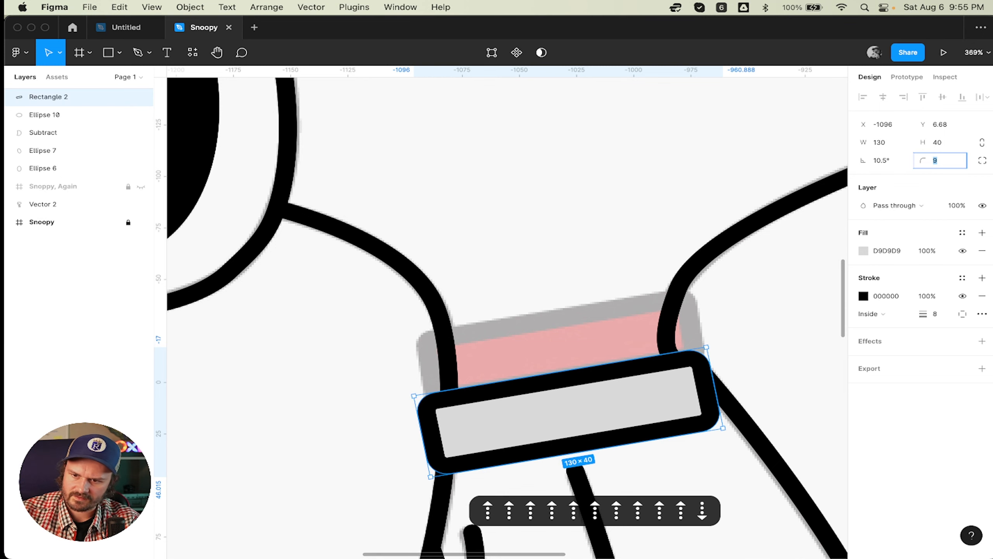
{"action": "key", "text": "Up"}
{"action": "key", "text": "Return"}
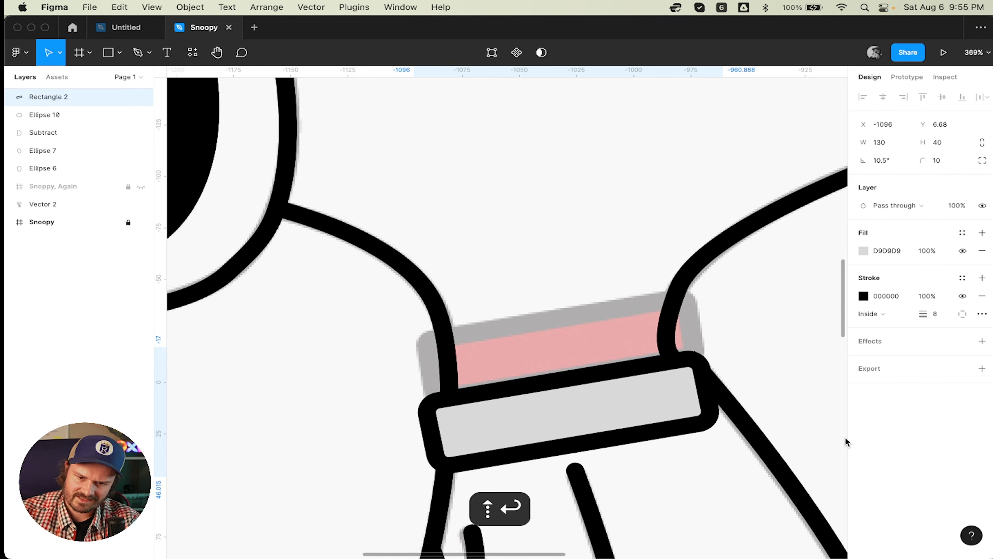
- Move the collar rectangle horizontally away from the neck to X -1248, clear of the reference collar
{"action": "scroll", "coordinate": [714, 286], "scroll_direction": "down", "scroll_amount": 5}
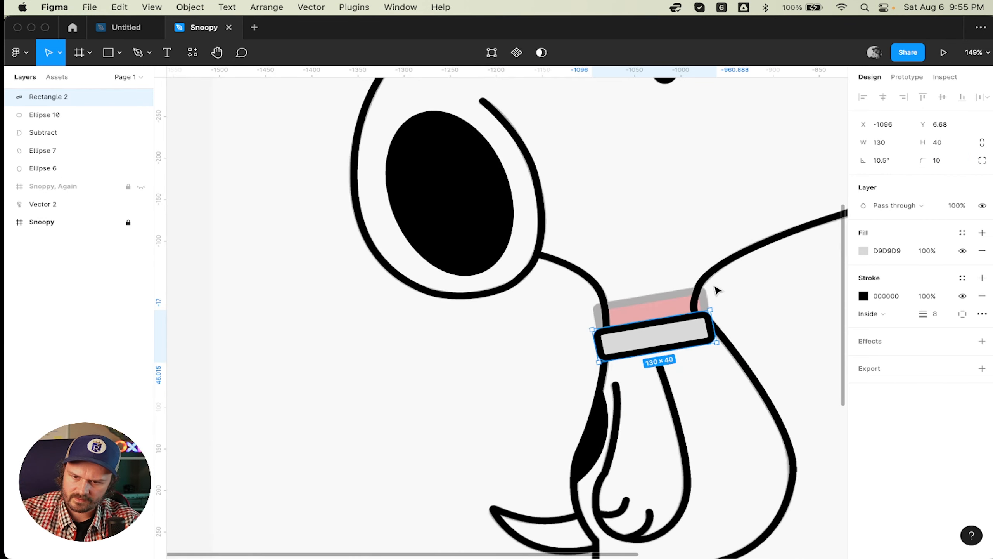
{"action": "left_click_drag", "start_coordinate": [645, 339], "coordinate": [470, 346]}
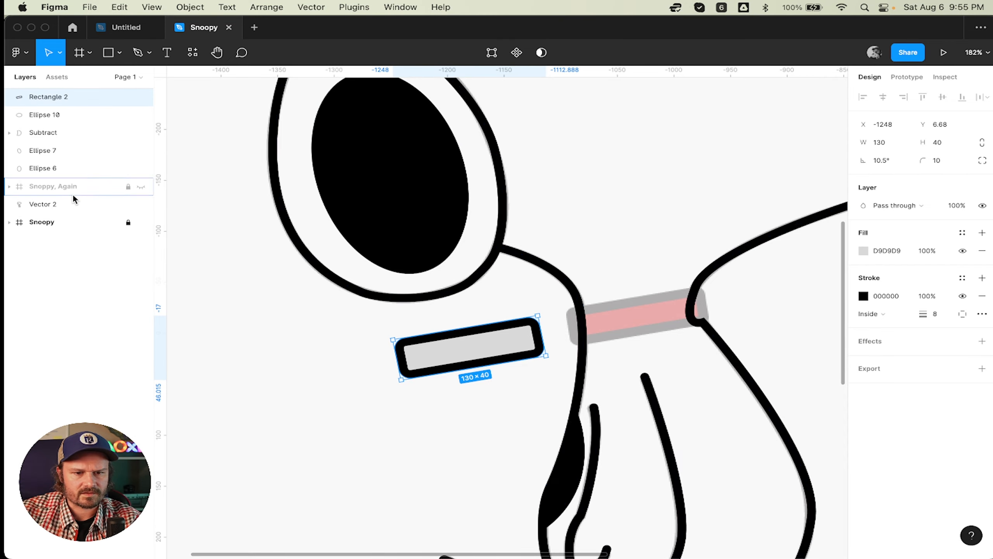
- Raise the Snoopy reference frame's layer opacity to 100%, keeping the frame locked
{"action": "left_click", "coordinate": [70, 222]}
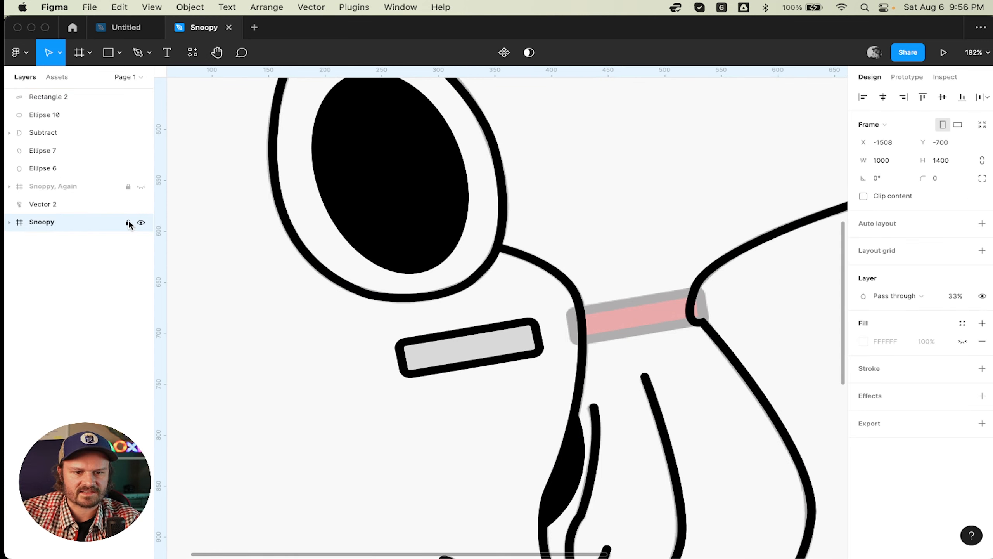
{"action": "left_click", "coordinate": [129, 223]}
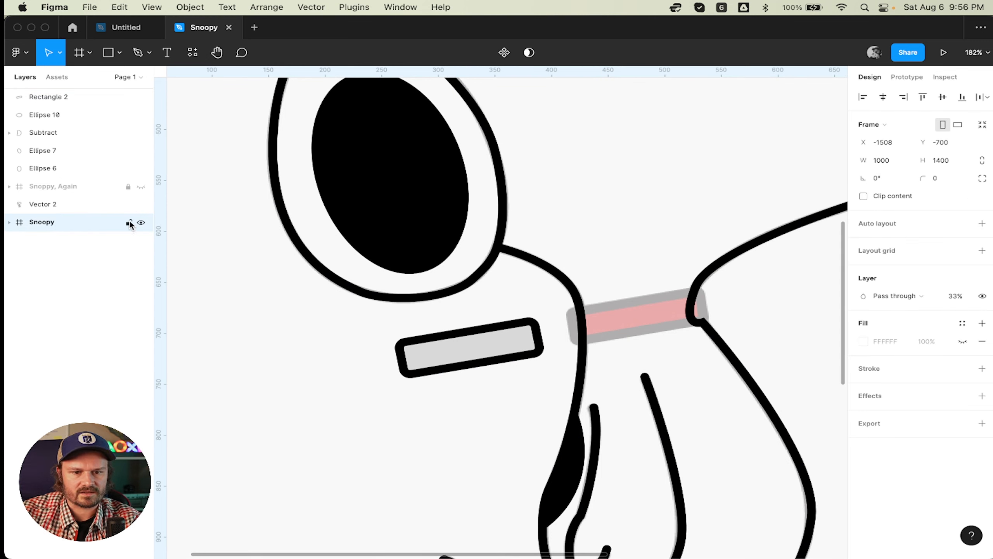
{"action": "left_click", "coordinate": [954, 298]}
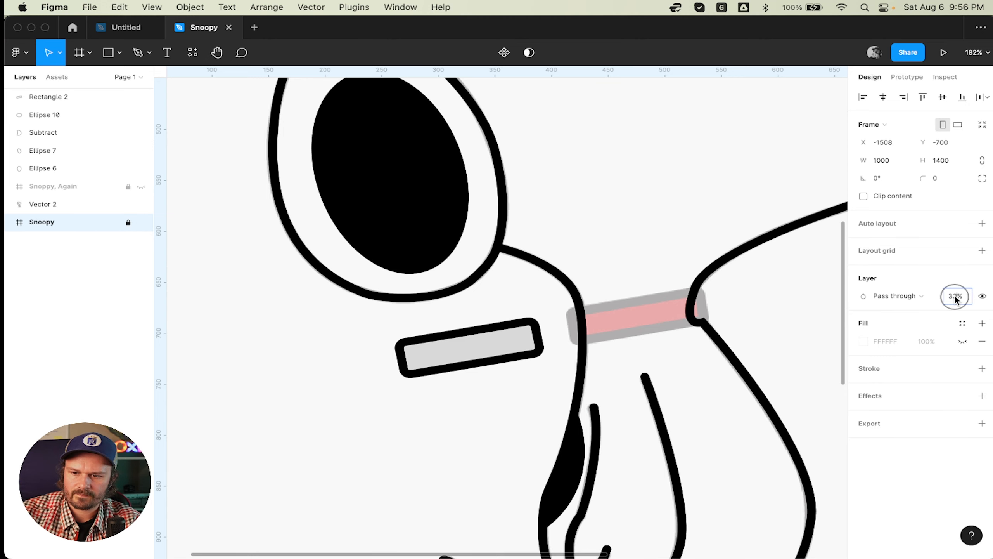
{"action": "type", "text": "100"}
{"action": "key", "text": "Return"}
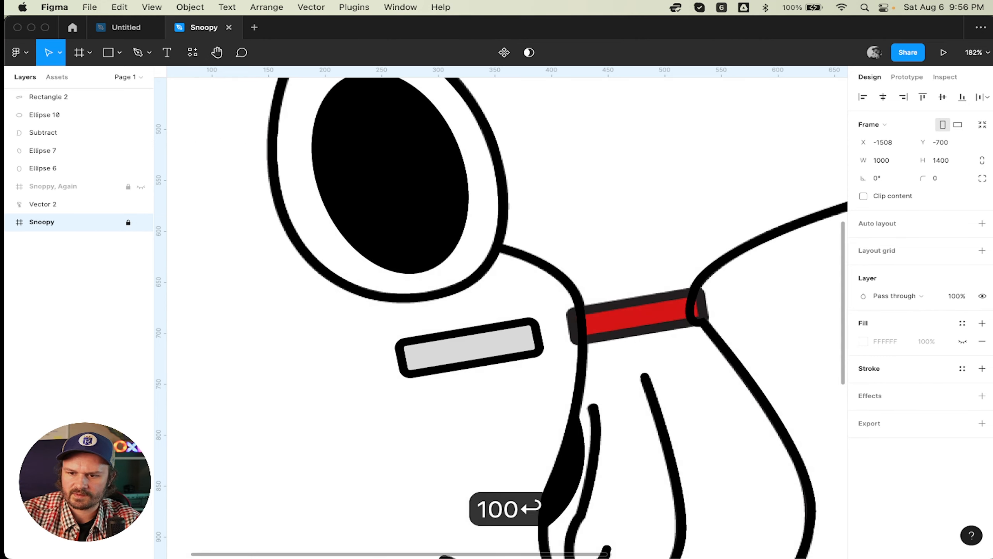
- Fill the collar rectangle with the red D61516 sampled from the reference collar
{"action": "left_click", "coordinate": [476, 333]}
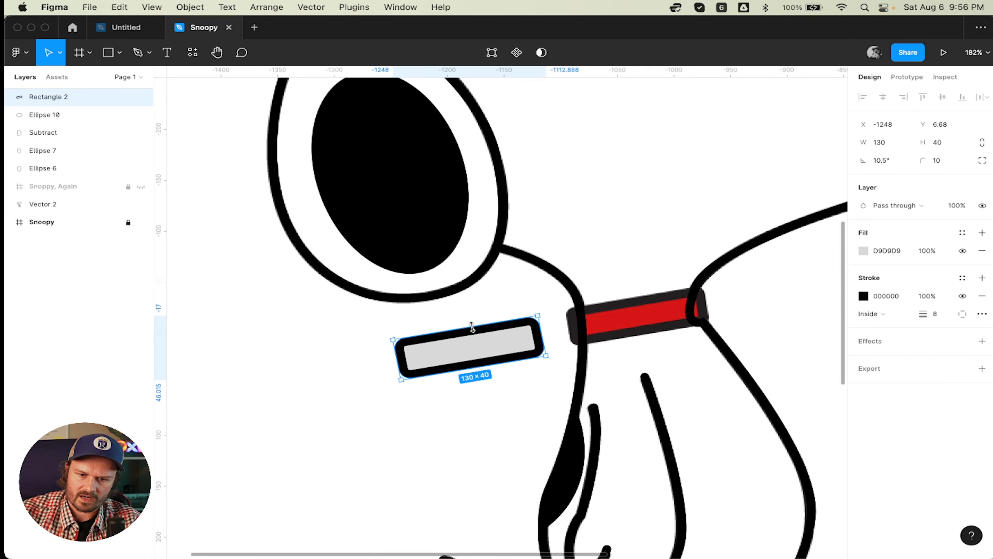
{"action": "left_click", "coordinate": [863, 250]}
{"action": "left_click", "coordinate": [715, 421]}
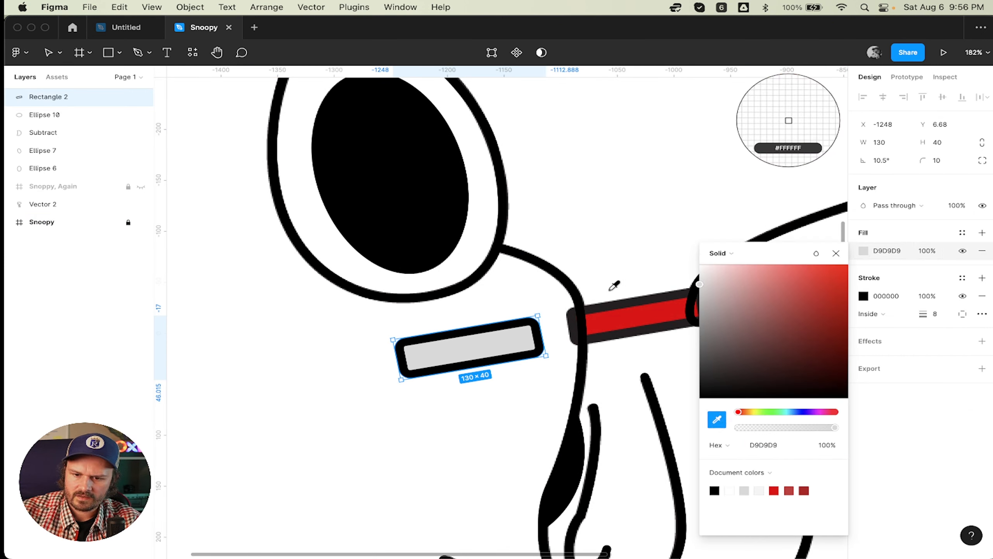
{"action": "left_click", "coordinate": [637, 310]}
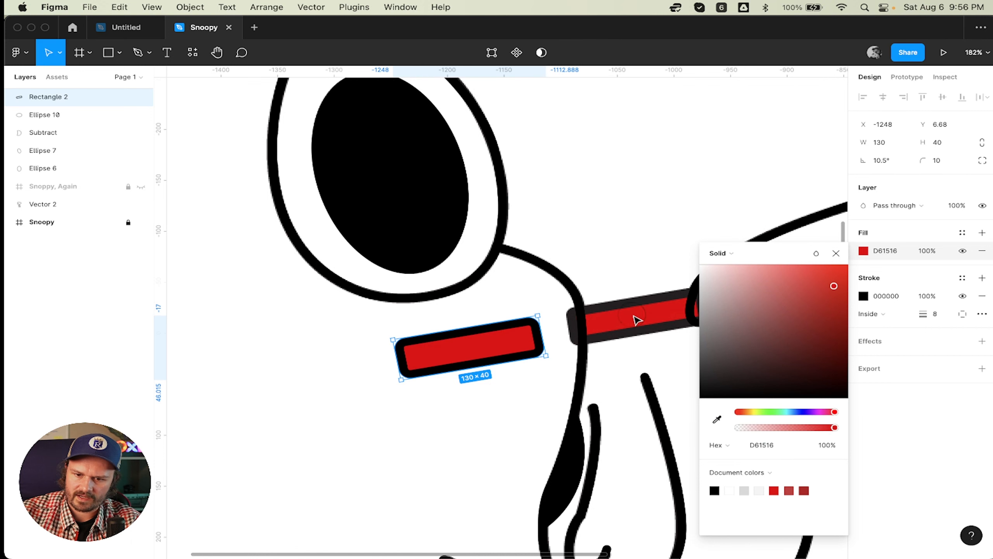
{"action": "left_click", "coordinate": [836, 253]}
- Move the collar rectangle onto the reference collar at X -1098, Y -25.32, and check it with the reference temporarily hidden
{"action": "key", "text": "v"}
{"action": "left_click_drag", "start_coordinate": [507, 335], "coordinate": [678, 304]}
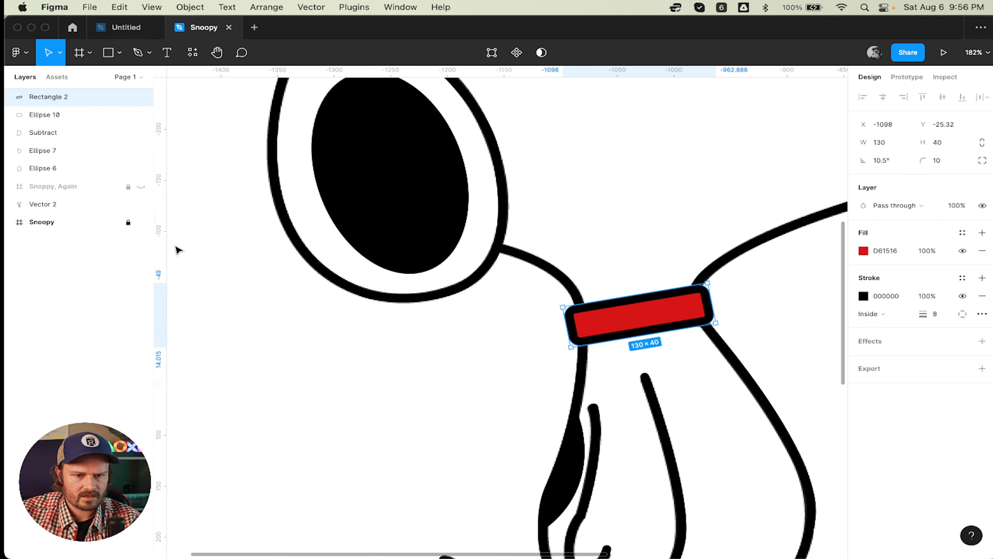
{"action": "left_click", "coordinate": [145, 223]}
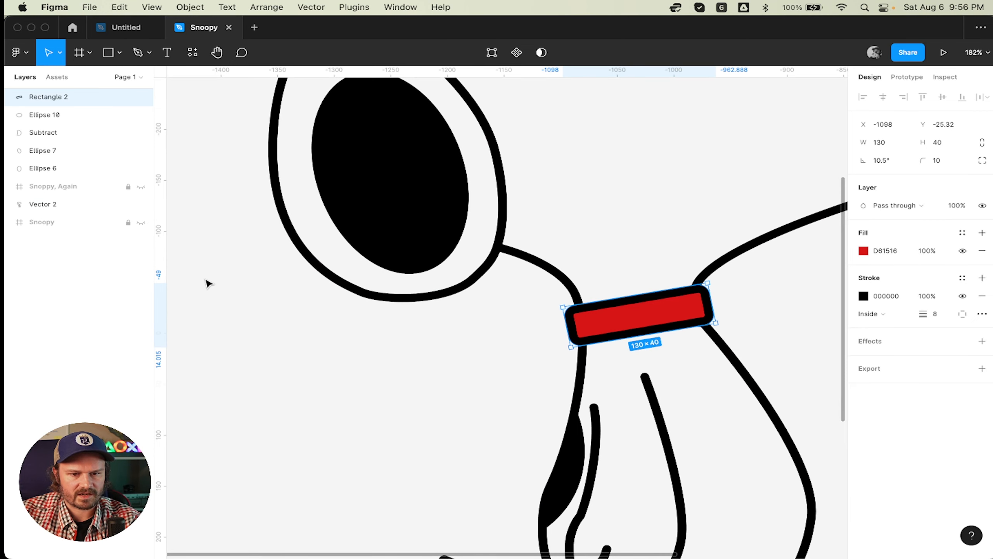
{"action": "left_click", "coordinate": [205, 285]}
{"action": "left_click", "coordinate": [140, 223]}
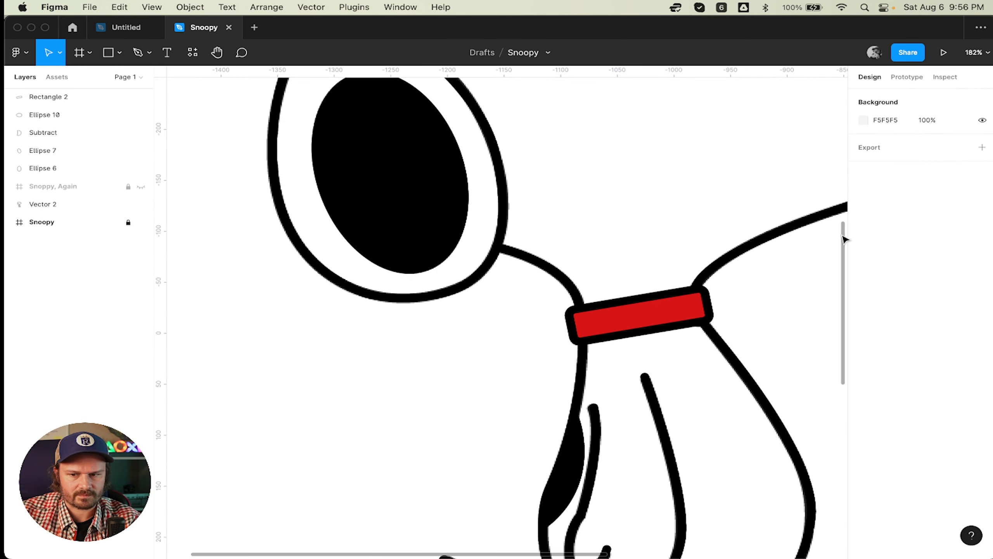
- Set the Snoopy reference frame's layer opacity back to 33%
{"action": "left_click", "coordinate": [64, 230]}
{"action": "left_click", "coordinate": [956, 296]}
{"action": "type", "text": "33"}
{"action": "key", "text": "Return"}
{"action": "right_click", "coordinate": [959, 298]}
{"action": "key", "text": "Escape"}
- Edit the outline vector and extend the curve handle of the ear's lower-left point outward to smooth the bottom curve along the reference
{"action": "scroll", "coordinate": [377, 343], "scroll_direction": "up", "scroll_amount": 5}
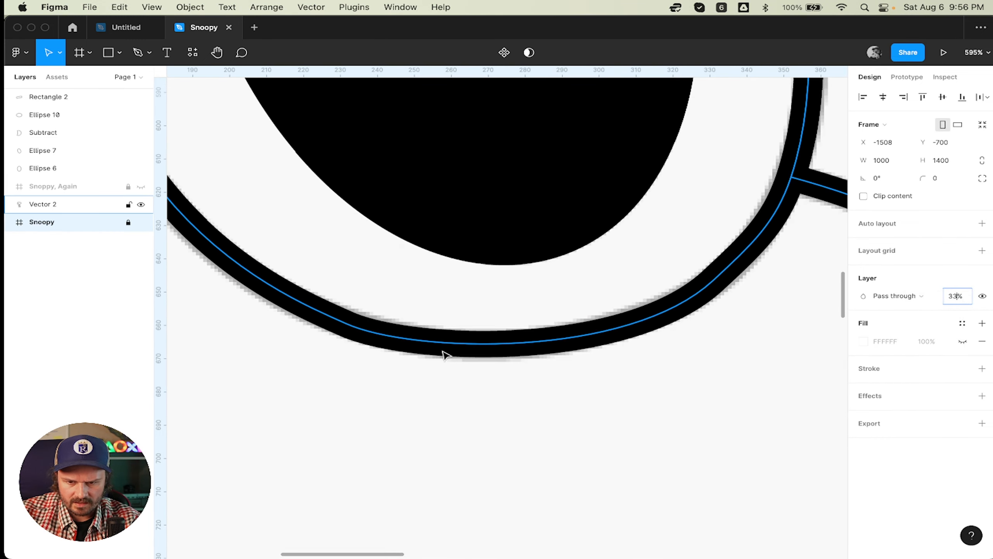
{"action": "left_click", "coordinate": [357, 338]}
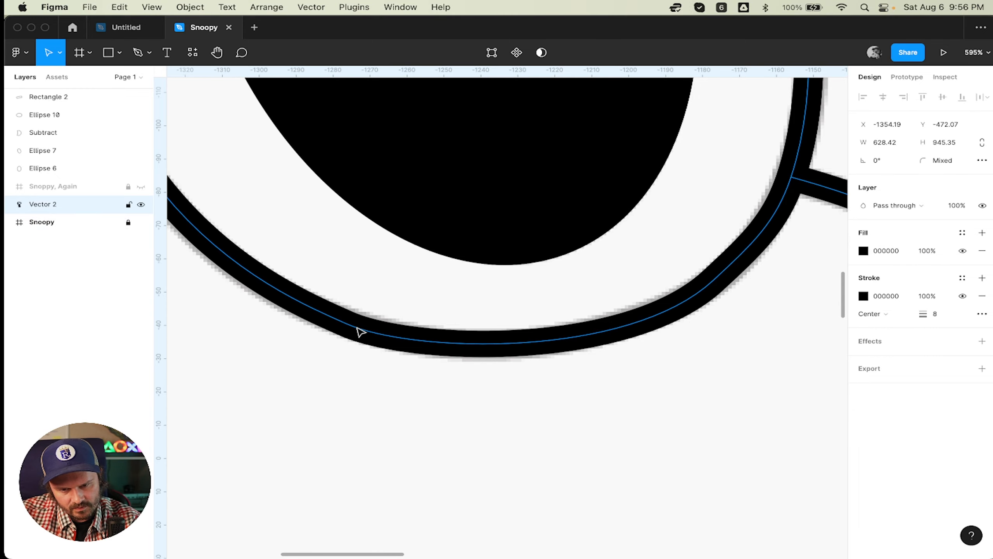
{"action": "key", "text": "shift+Return"}
{"action": "key", "text": "Return"}
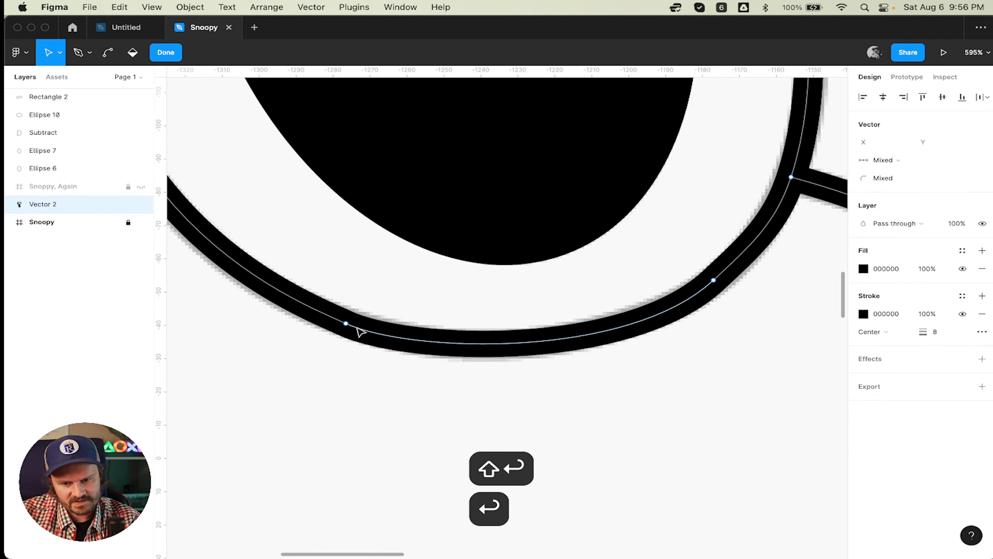
{"action": "scroll", "coordinate": [359, 332], "scroll_direction": "down", "scroll_amount": 5}
{"action": "scroll", "coordinate": [356, 328], "scroll_direction": "up", "scroll_amount": 5}
{"action": "left_click", "coordinate": [346, 323]}
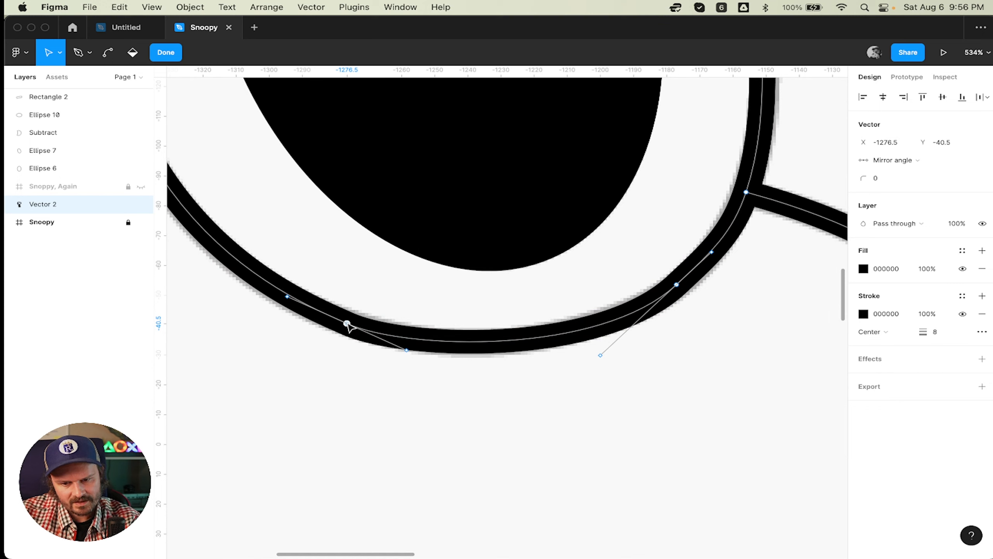
{"action": "left_click", "coordinate": [409, 352]}
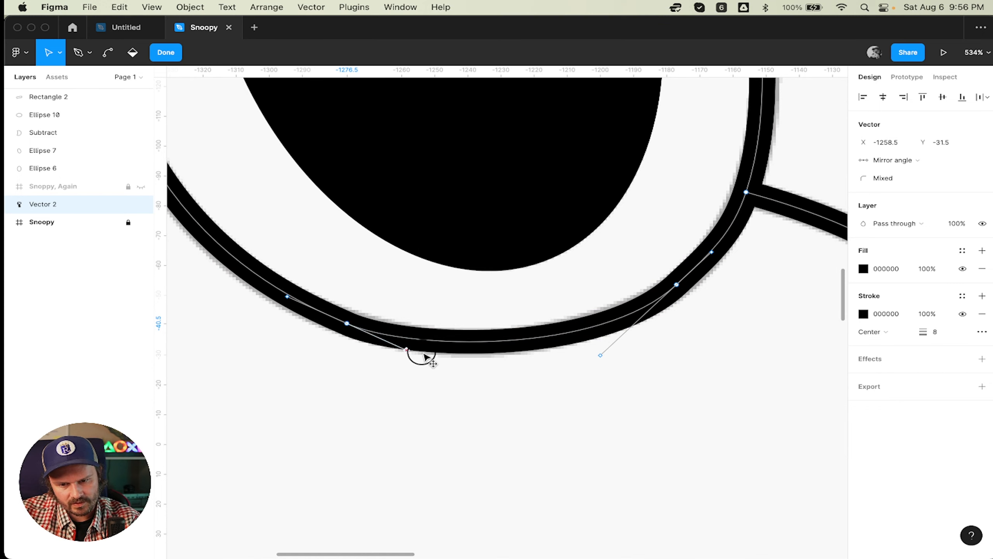
{"action": "left_click_drag", "start_coordinate": [425, 355], "coordinate": [440, 358]}
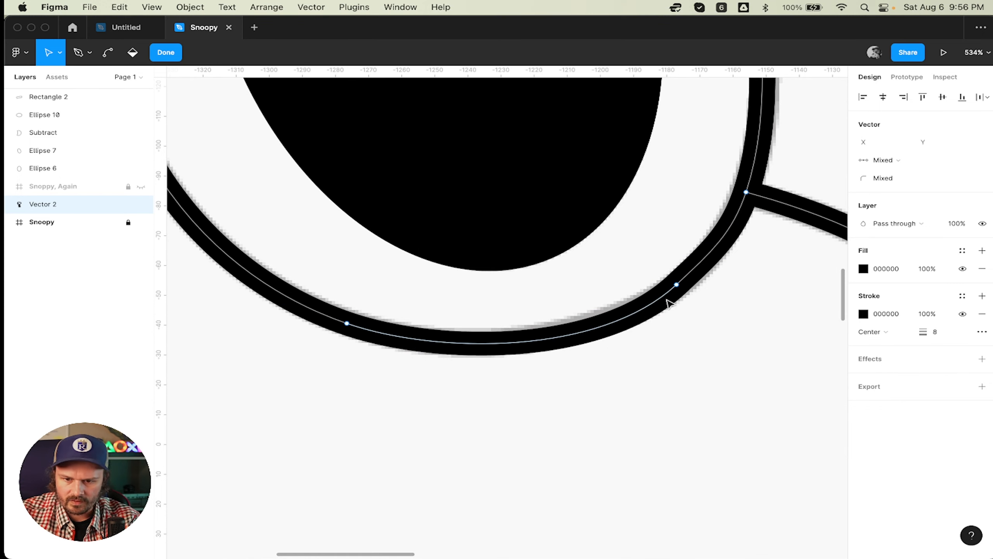
- Adjust the lower handle of the ear's lower-right point to about X -1202, Y -31.5, and finish editing the outline vector
{"action": "left_click", "coordinate": [678, 284]}
{"action": "mouse_move", "coordinate": [600, 355]}
{"action": "left_mouse_down"}
{"action": "mouse_move", "coordinate": [612, 340]}
{"action": "mouse_move", "coordinate": [596, 355]}
{"action": "left_mouse_up"}
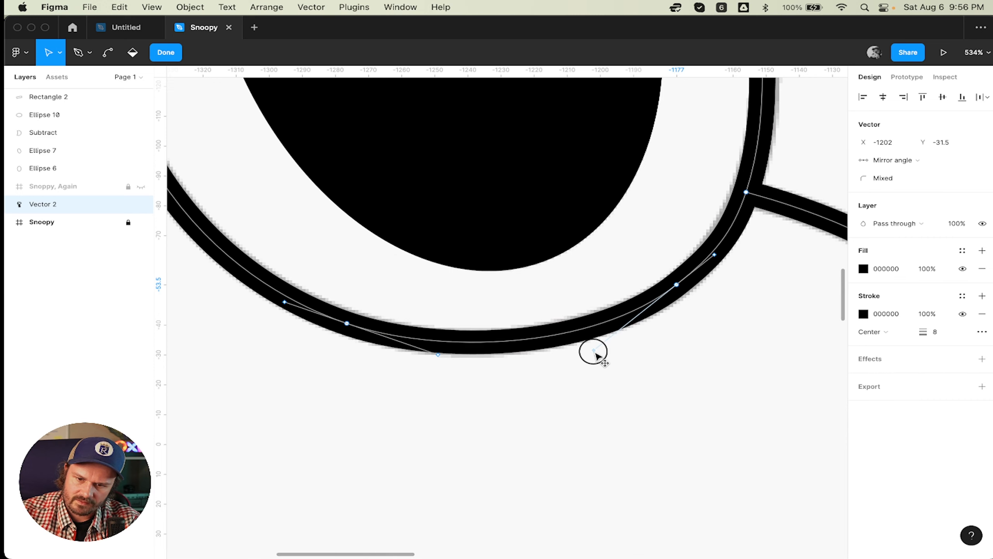
{"action": "double_click", "coordinate": [735, 354]}
{"action": "scroll", "coordinate": [607, 357], "scroll_direction": "down", "scroll_amount": 3}
{"action": "scroll", "coordinate": [607, 357], "scroll_direction": "up", "scroll_amount": 4}
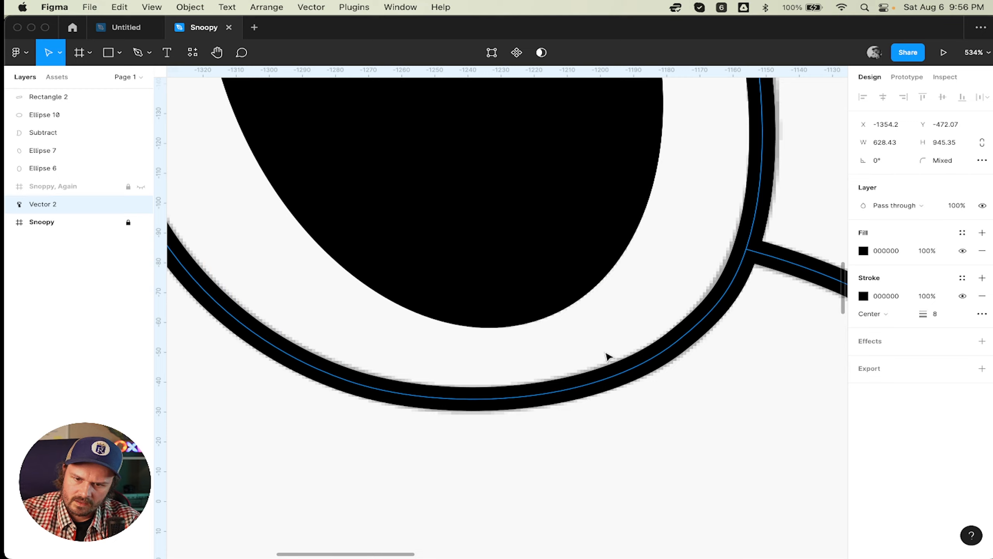
{"action": "scroll", "coordinate": [606, 356], "scroll_direction": "down", "scroll_amount": 10}
{"action": "left_click", "coordinate": [424, 388]}
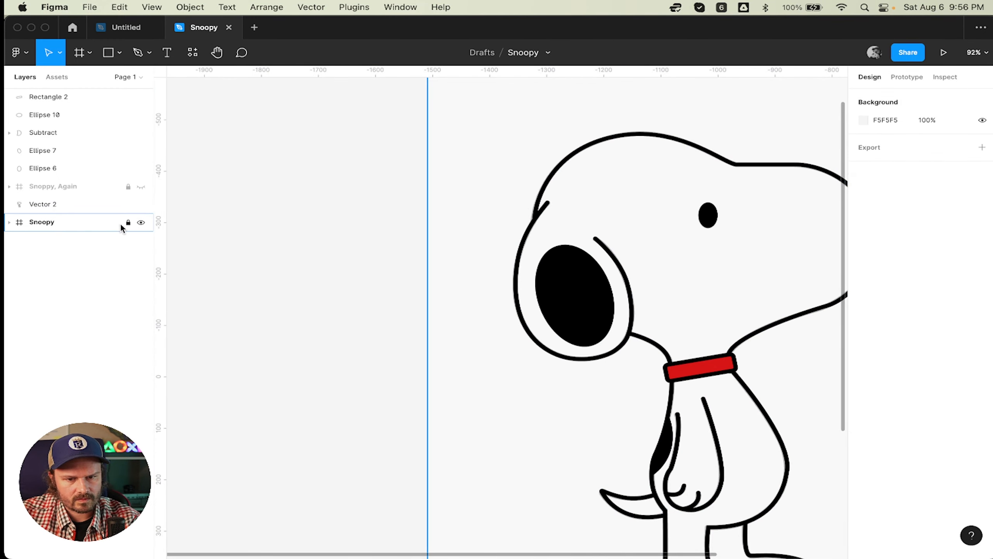
- Unlock the Snoopy reference frame and set its layer opacity to 100%
{"action": "left_click", "coordinate": [119, 222]}
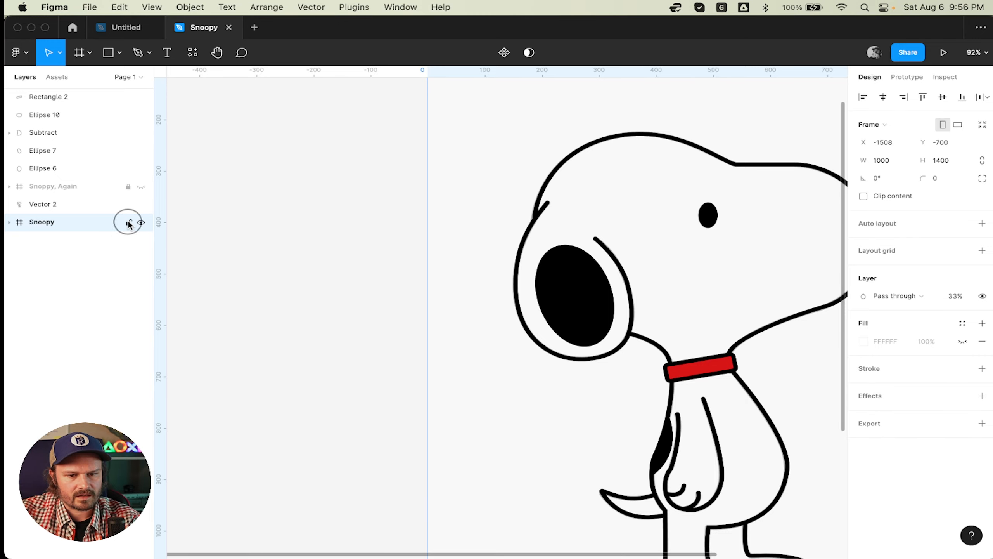
{"action": "key", "text": "shift+2"}
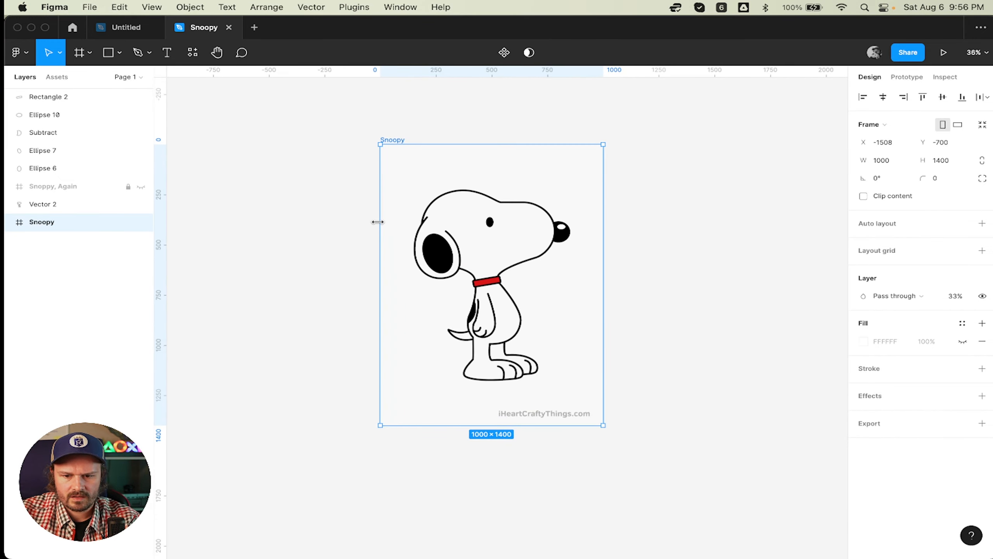
{"action": "left_click", "coordinate": [927, 341]}
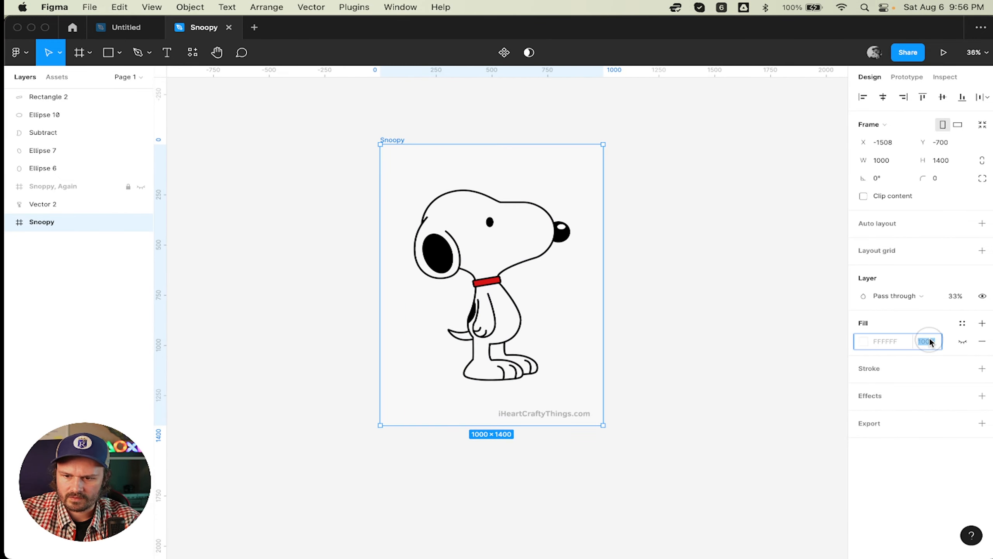
{"action": "left_click", "coordinate": [956, 297]}
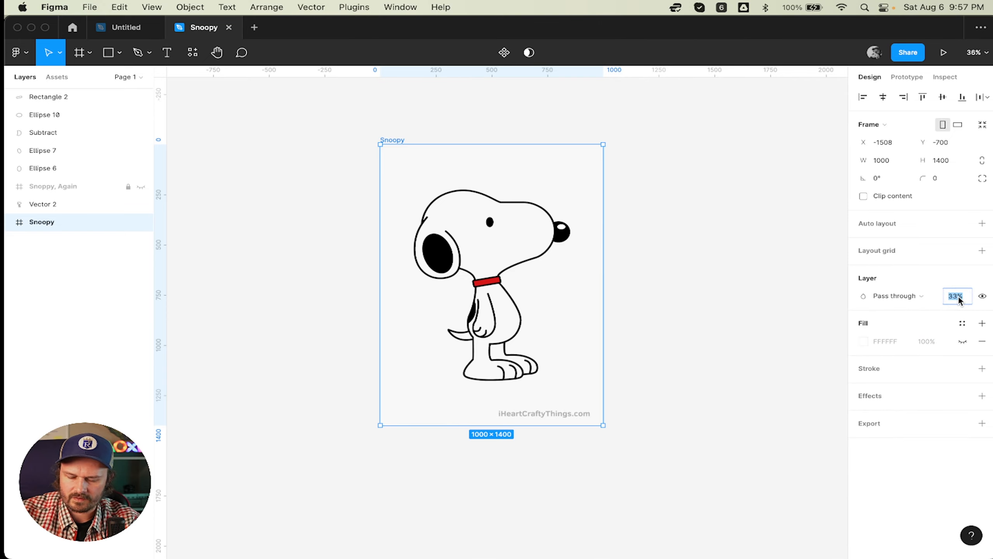
{"action": "type", "text": "100"}
{"action": "key", "text": "Return"}
- Undo the accidental copy of the reference frame and move the original beside the traced drawing to X -2478, Y -700
{"action": "left_click_drag", "start_coordinate": [541, 268], "coordinate": [290, 272]}
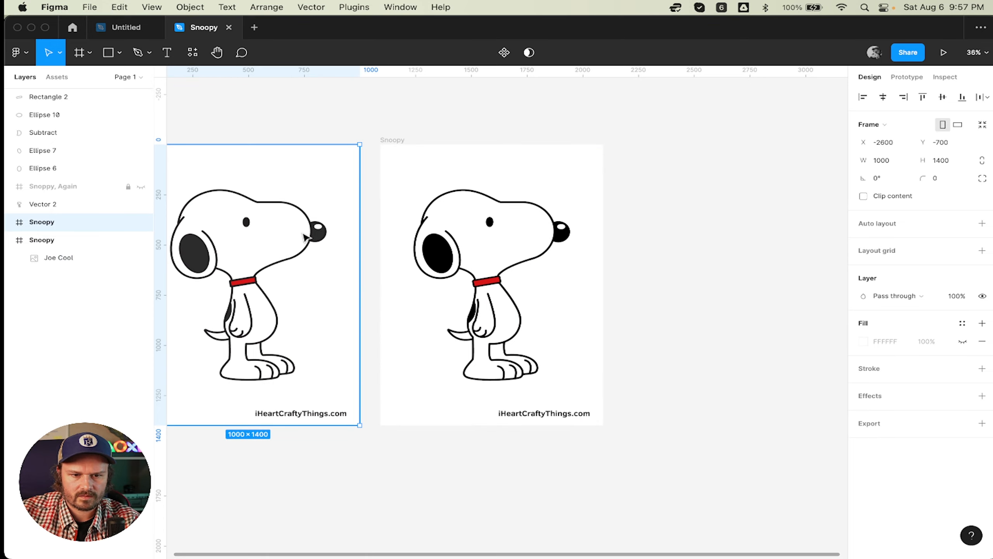
{"action": "key", "text": "super+z"}
{"action": "left_click_drag", "start_coordinate": [493, 189], "coordinate": [294, 178]}
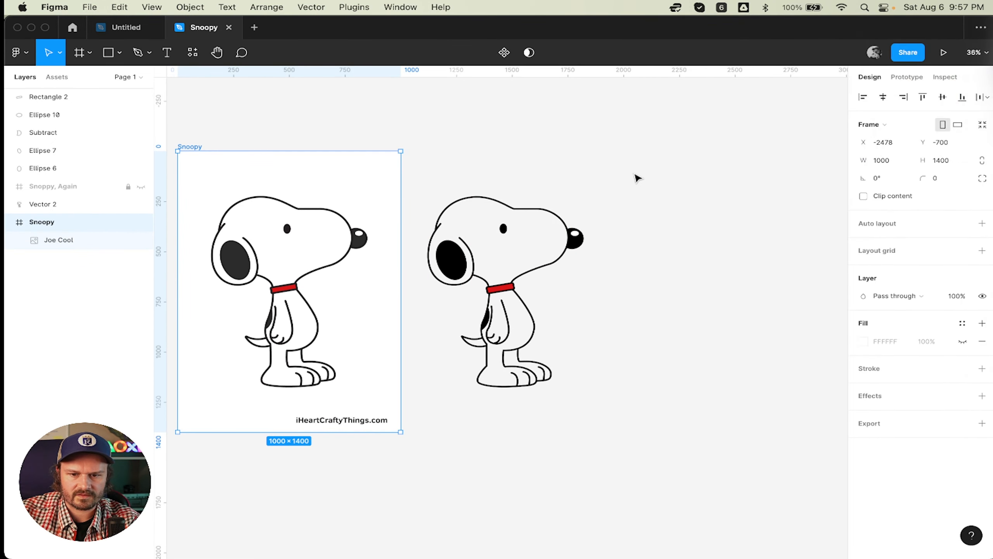
- Edit the outline vector and fill its closed head and body region with the Paint bucket
{"action": "scroll", "coordinate": [636, 179], "scroll_direction": "left", "scroll_amount": 3}
{"action": "scroll", "coordinate": [637, 178], "scroll_direction": "right", "scroll_amount": 1}
{"action": "scroll", "coordinate": [637, 178], "scroll_direction": "up", "scroll_amount": 3}
{"action": "scroll", "coordinate": [637, 178], "scroll_direction": "down", "scroll_amount": 2}
{"action": "scroll", "coordinate": [636, 178], "scroll_direction": "left", "scroll_amount": 2}
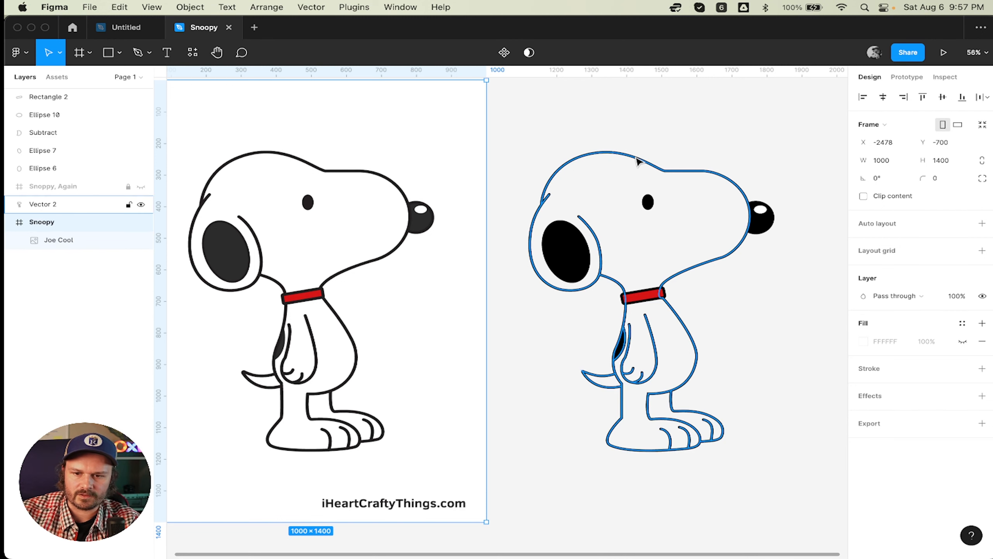
{"action": "left_click", "coordinate": [634, 157]}
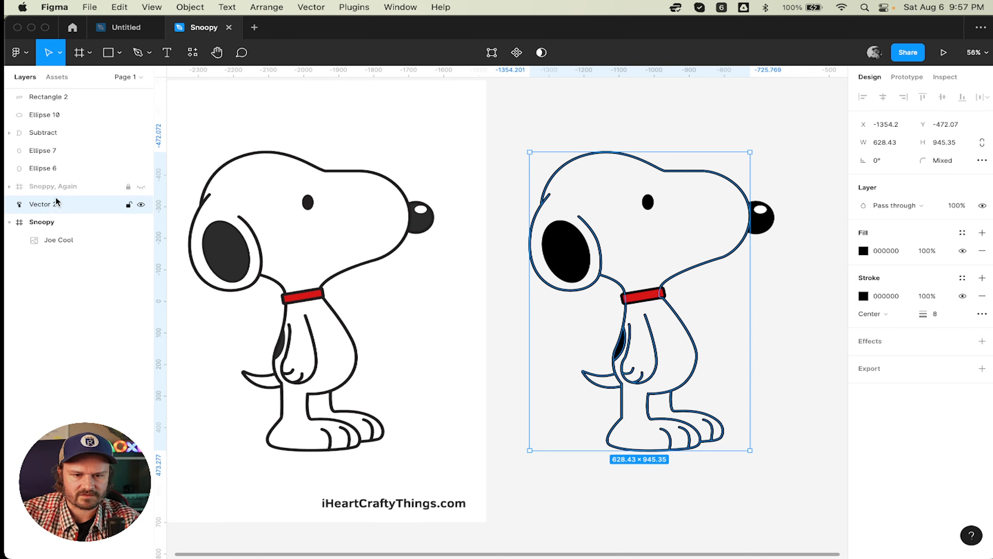
{"action": "key", "text": "Return"}
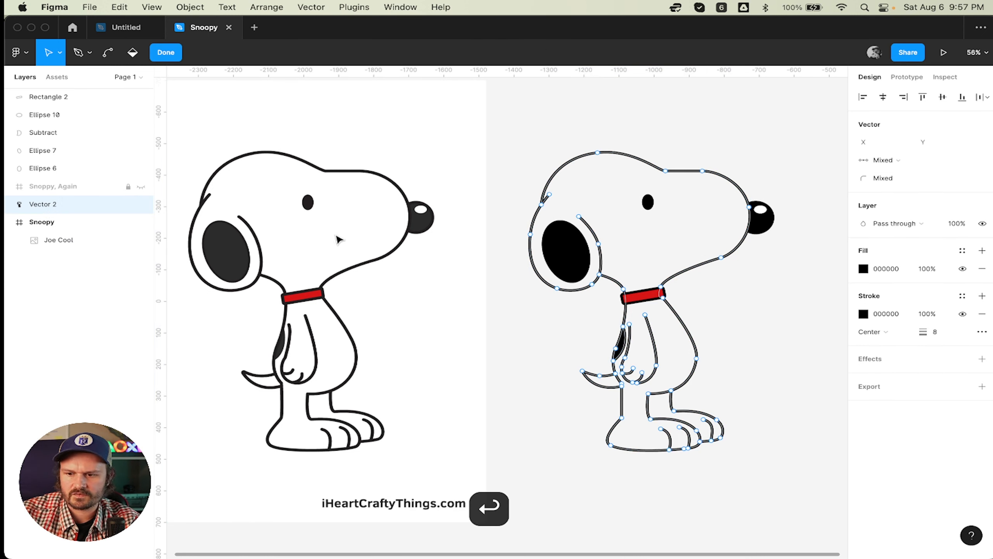
{"action": "left_click", "coordinate": [133, 55]}
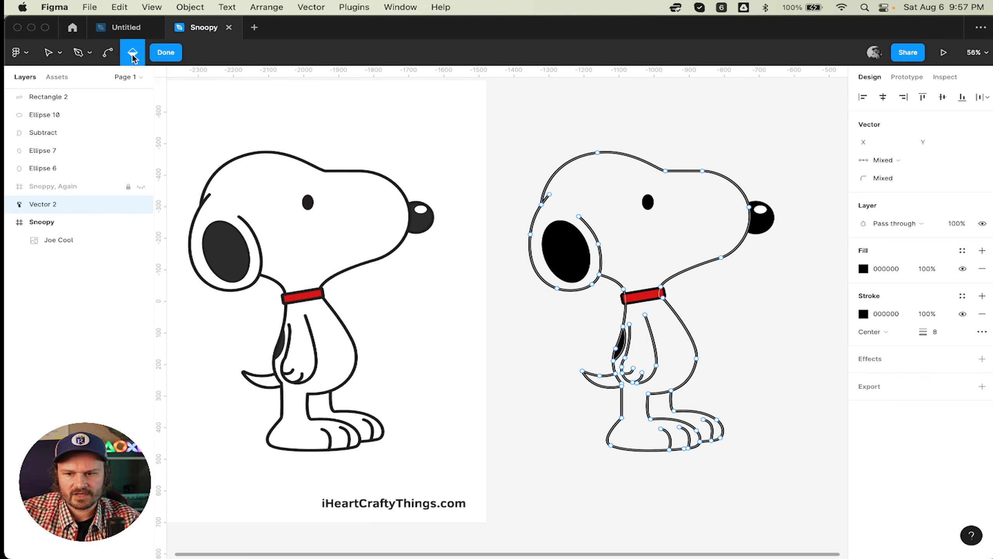
{"action": "left_click", "coordinate": [661, 249]}
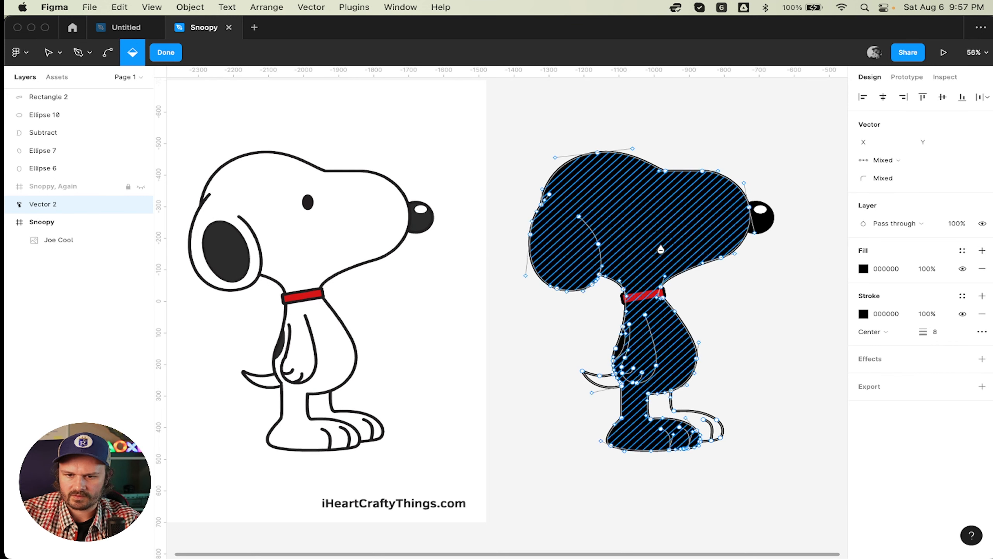
- Set the head and body region's fill color to white FFFFFF, leave vector editing and deselect the outline
{"action": "left_click", "coordinate": [896, 269]}
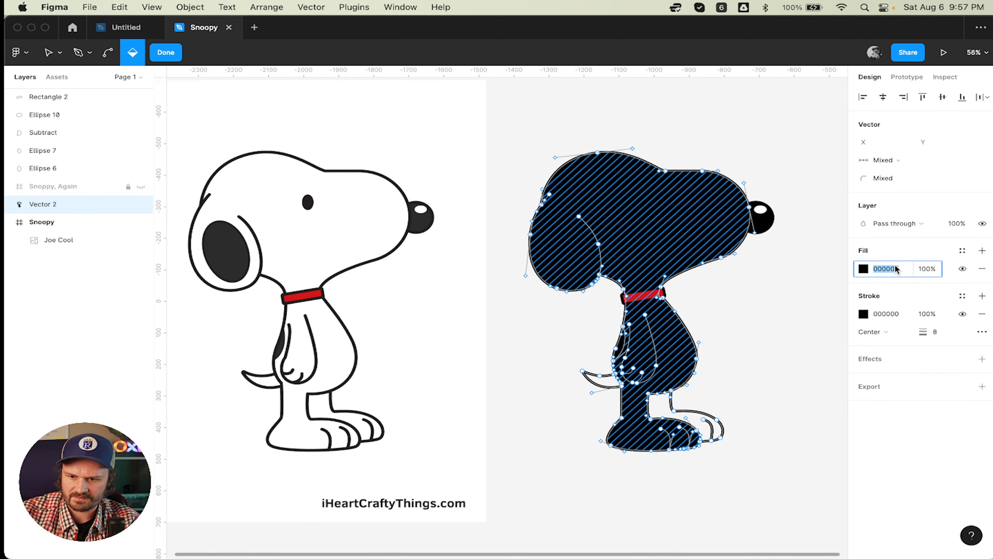
{"action": "key", "text": "Return"}
{"action": "type", "text": "f"}
{"action": "key", "text": "Return"}
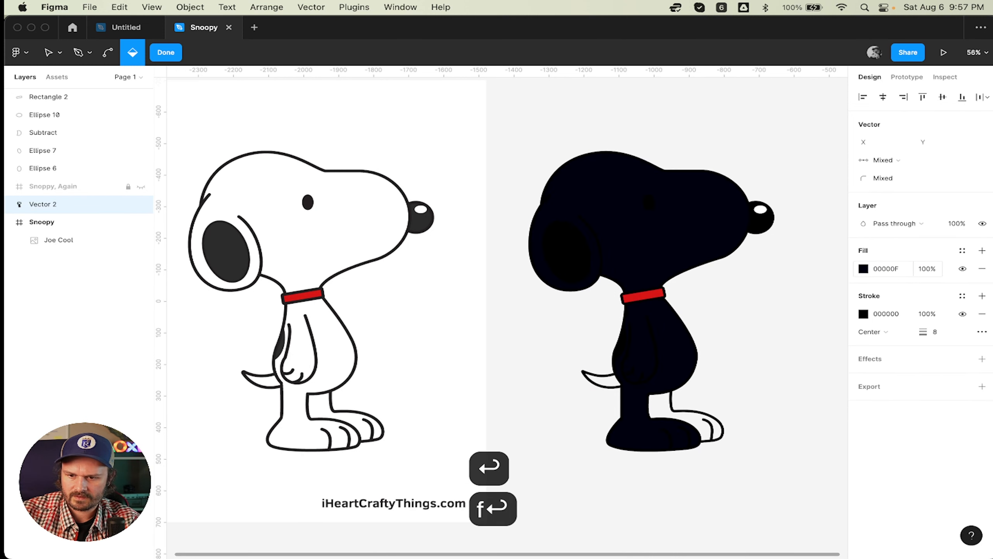
{"action": "left_click", "coordinate": [891, 270]}
{"action": "type", "text": "f"}
{"action": "key", "text": "Return"}
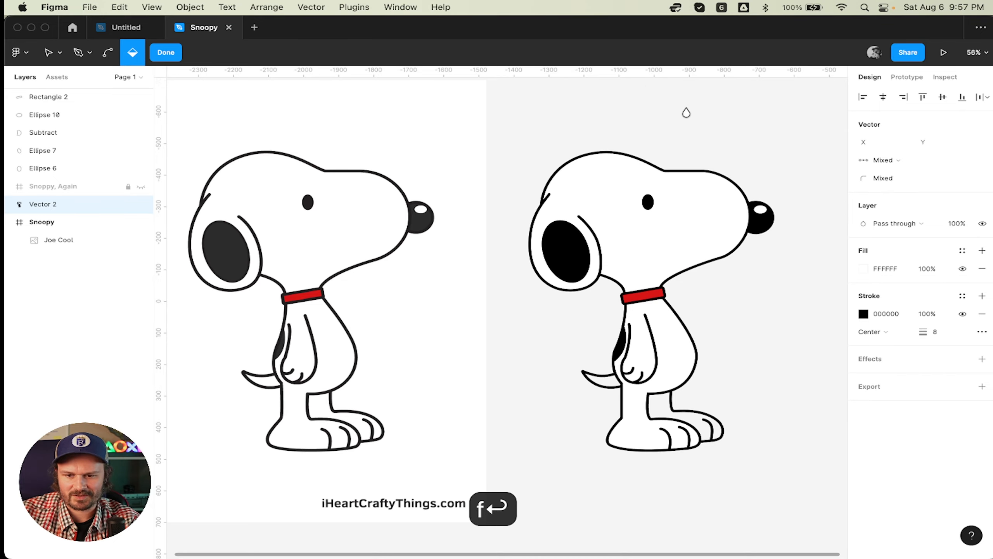
{"action": "key", "text": "v"}
{"action": "key", "text": "Escape"}
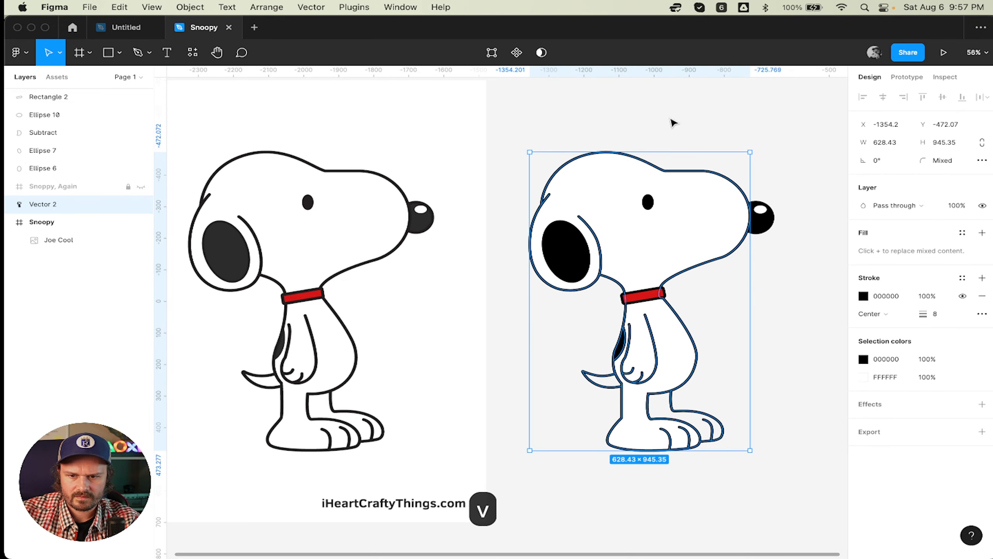
{"action": "key", "text": "Return"}
{"action": "key", "text": "Return"}
{"action": "key", "text": "Escape"}
{"action": "scroll", "coordinate": [671, 120], "scroll_direction": "down", "scroll_amount": 1}
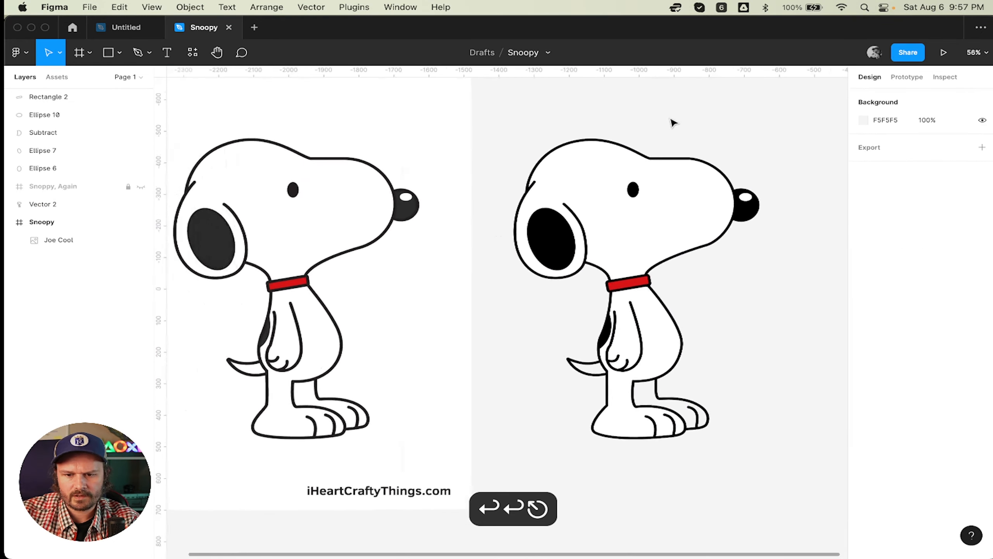
- Reduce the red collar rectangle's height to 37.61 and nudge it down to Y -22.32, then deselect it
{"action": "scroll", "coordinate": [671, 123], "scroll_direction": "up", "scroll_amount": 3}
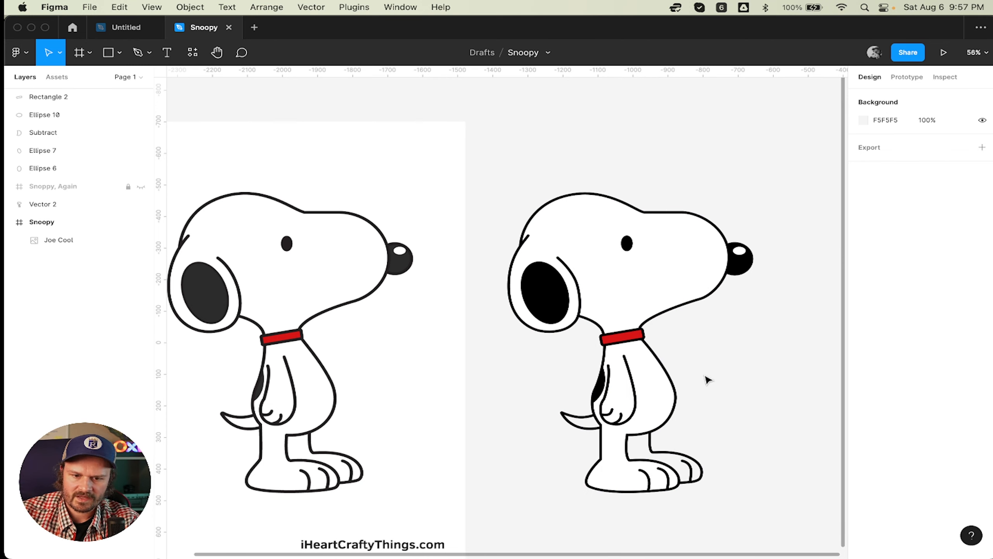
{"action": "left_click", "coordinate": [624, 341]}
{"action": "scroll", "coordinate": [626, 343], "scroll_direction": "up", "scroll_amount": 5}
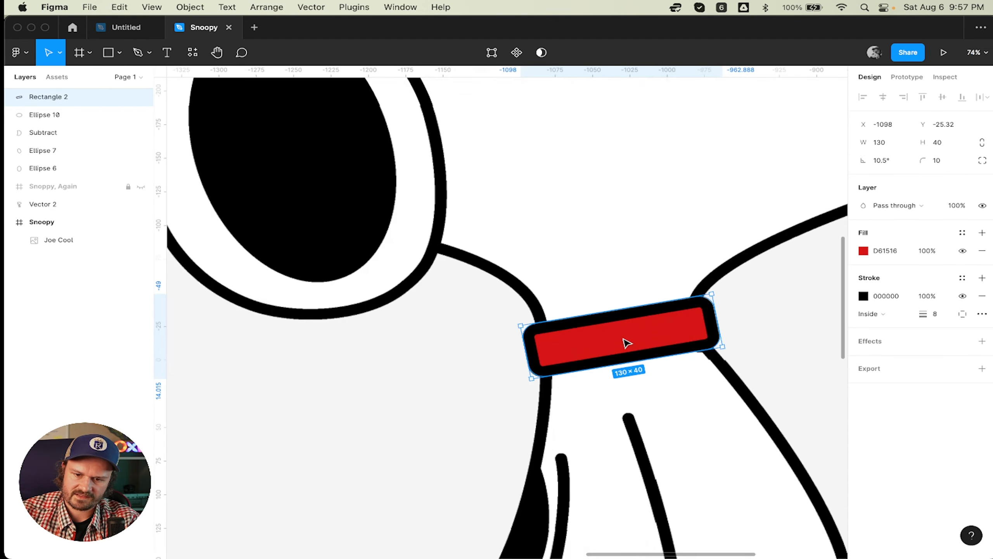
{"action": "scroll", "coordinate": [624, 343], "scroll_direction": "up", "scroll_amount": 5}
{"action": "left_click_drag", "start_coordinate": [656, 411], "coordinate": [653, 407]}
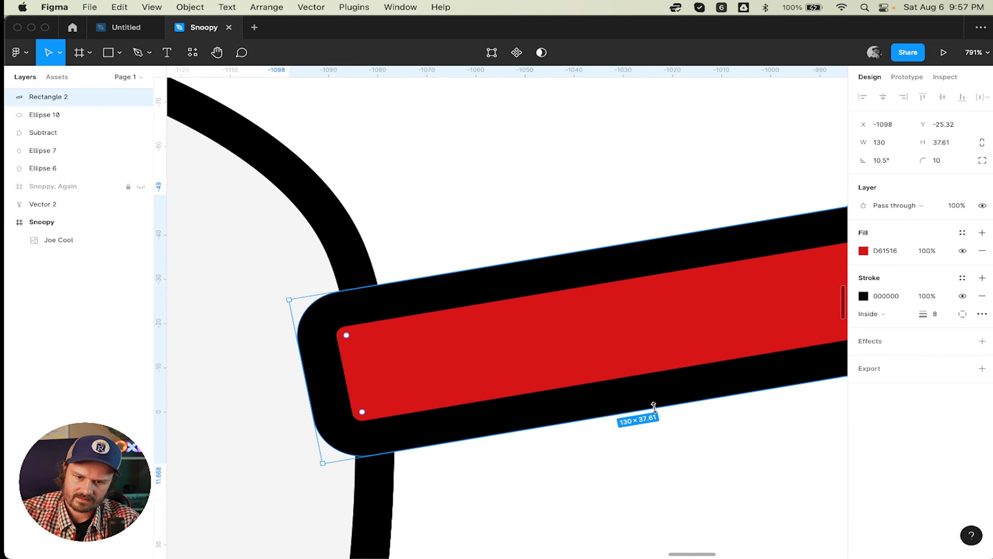
{"action": "scroll", "coordinate": [653, 407], "scroll_direction": "down", "scroll_amount": 5}
{"action": "key", "text": "Down"}
{"action": "key", "text": "Down"}
{"action": "key", "text": "Down"}
{"action": "key", "text": "Down"}
{"action": "key", "text": "Down"}
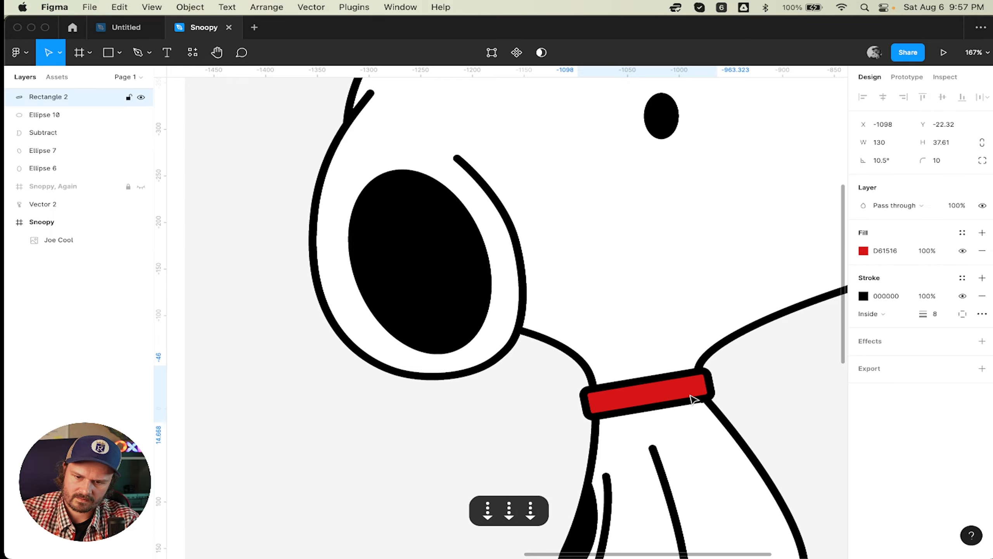
{"action": "left_click", "coordinate": [817, 386]}
- Examine the traced drawing beside the reference, checking the head, ear, tail and legs for remaining differences
{"action": "scroll", "coordinate": [817, 386], "scroll_direction": "down", "scroll_amount": 5}
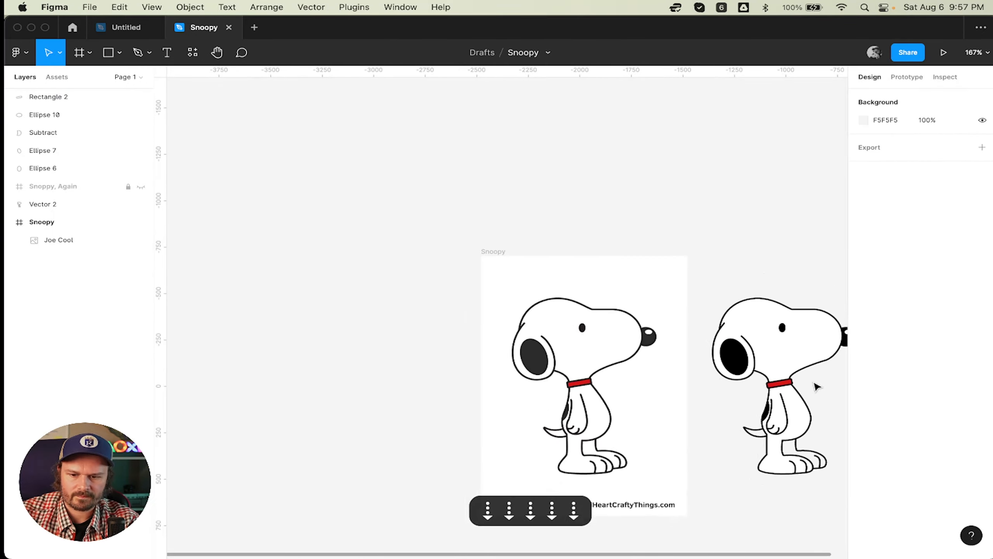
{"action": "scroll", "coordinate": [817, 386], "scroll_direction": "up", "scroll_amount": 4}
{"action": "scroll", "coordinate": [817, 386], "scroll_direction": "down", "scroll_amount": 3}
{"action": "scroll", "coordinate": [817, 387], "scroll_direction": "right", "scroll_amount": 3}
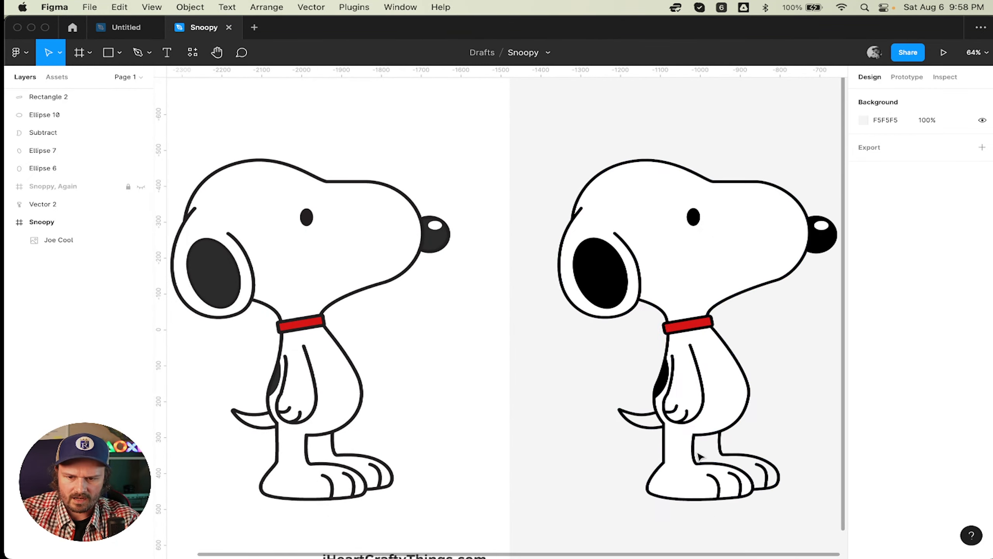
{"action": "scroll", "coordinate": [759, 509], "scroll_direction": "right", "scroll_amount": 2}
{"action": "scroll", "coordinate": [760, 510], "scroll_direction": "up", "scroll_amount": 1}
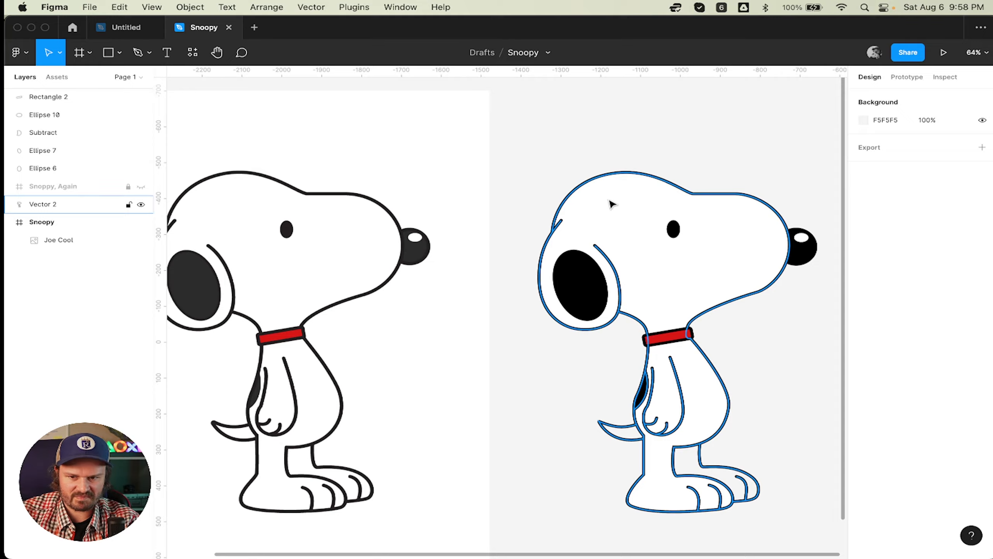
{"action": "scroll", "coordinate": [624, 197], "scroll_direction": "left", "scroll_amount": 2}
{"action": "scroll", "coordinate": [624, 197], "scroll_direction": "down", "scroll_amount": 1}
{"action": "scroll", "coordinate": [624, 196], "scroll_direction": "left", "scroll_amount": 1}
{"action": "scroll", "coordinate": [624, 197], "scroll_direction": "down", "scroll_amount": 1}
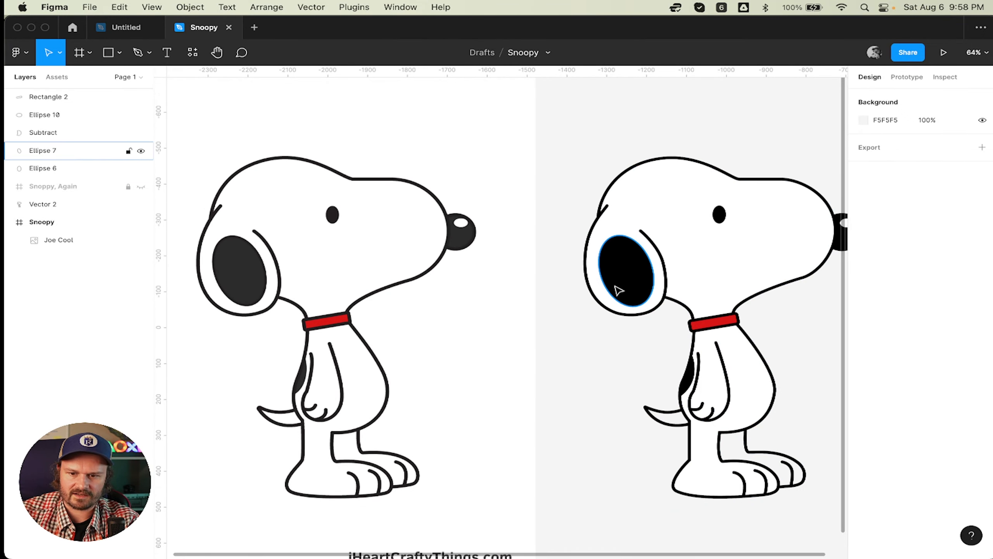
{"action": "scroll", "coordinate": [614, 332], "scroll_direction": "right", "scroll_amount": 1}
{"action": "scroll", "coordinate": [615, 331], "scroll_direction": "right", "scroll_amount": 2}
{"action": "scroll", "coordinate": [614, 332], "scroll_direction": "down", "scroll_amount": 1}
{"action": "scroll", "coordinate": [614, 332], "scroll_direction": "left", "scroll_amount": 2}
{"action": "scroll", "coordinate": [615, 332], "scroll_direction": "up", "scroll_amount": 1}
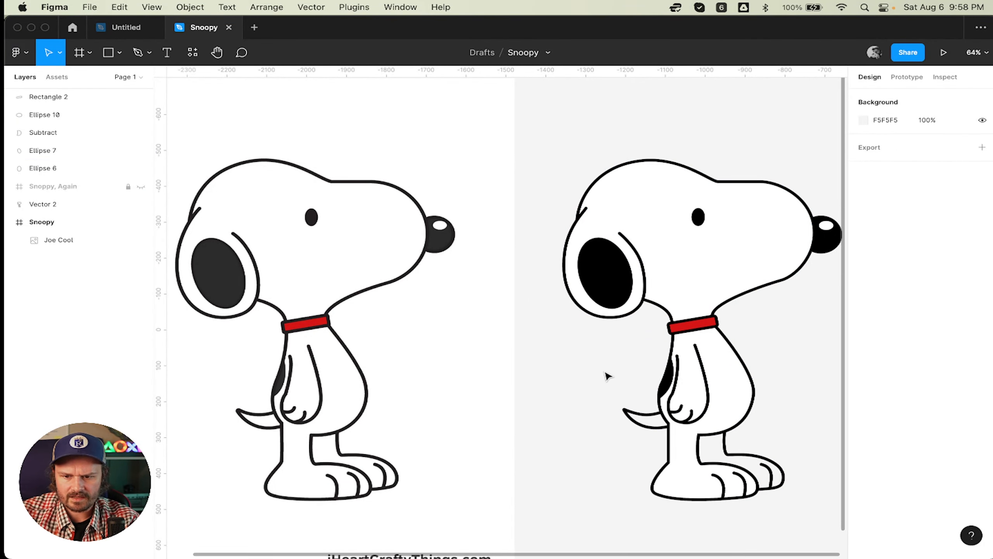
{"action": "scroll", "coordinate": [607, 377], "scroll_direction": "right", "scroll_amount": 1}
{"action": "scroll", "coordinate": [607, 376], "scroll_direction": "down", "scroll_amount": 2}
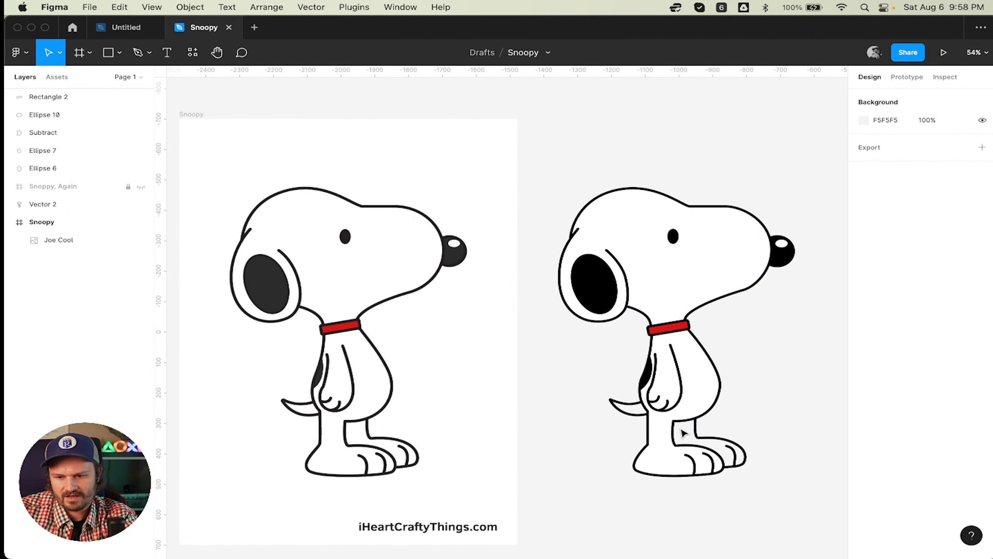
- Edit the outline vector and fill the enclosed region of the far leg and foot with the Paint bucket
{"action": "left_click", "coordinate": [706, 441]}
{"action": "key", "text": "Return"}
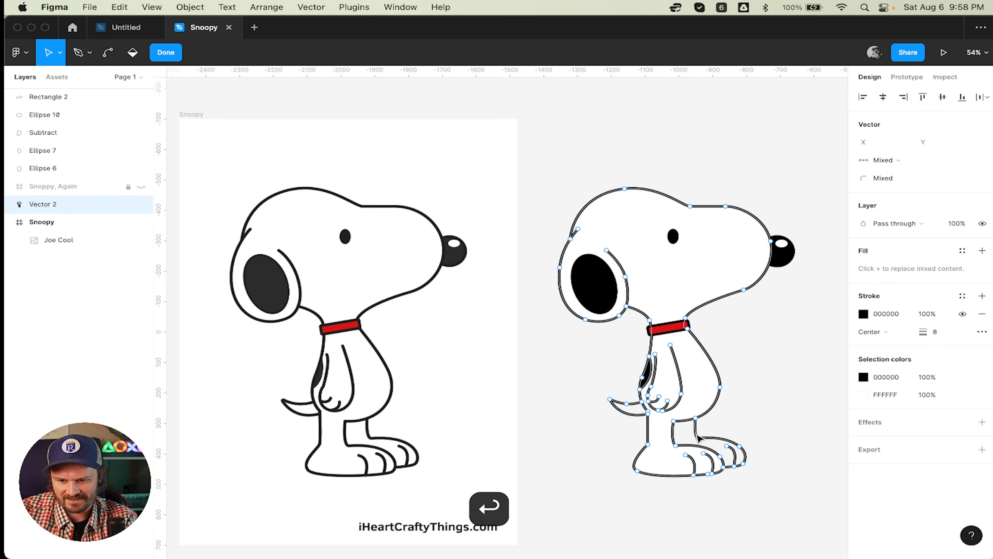
{"action": "key", "text": "b"}
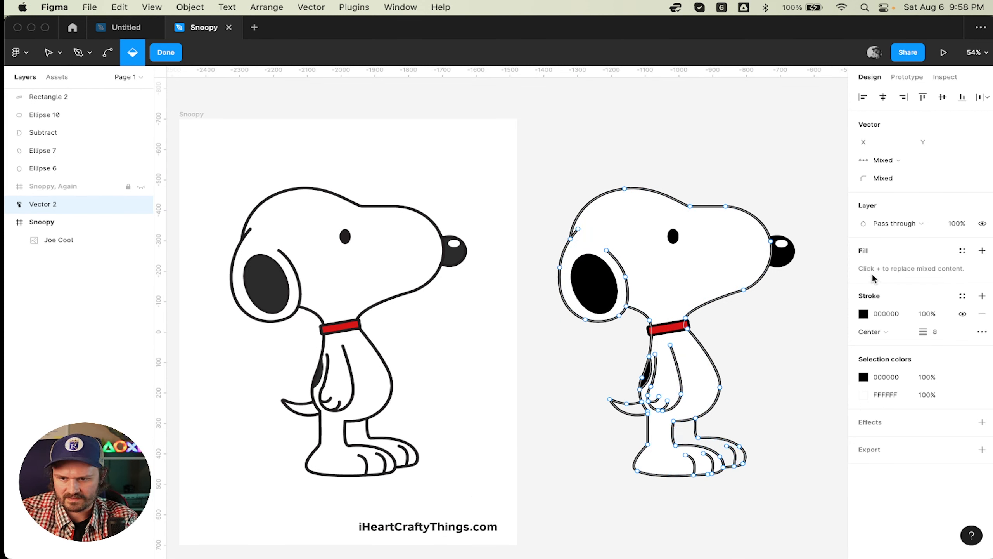
{"action": "left_click", "coordinate": [690, 441]}
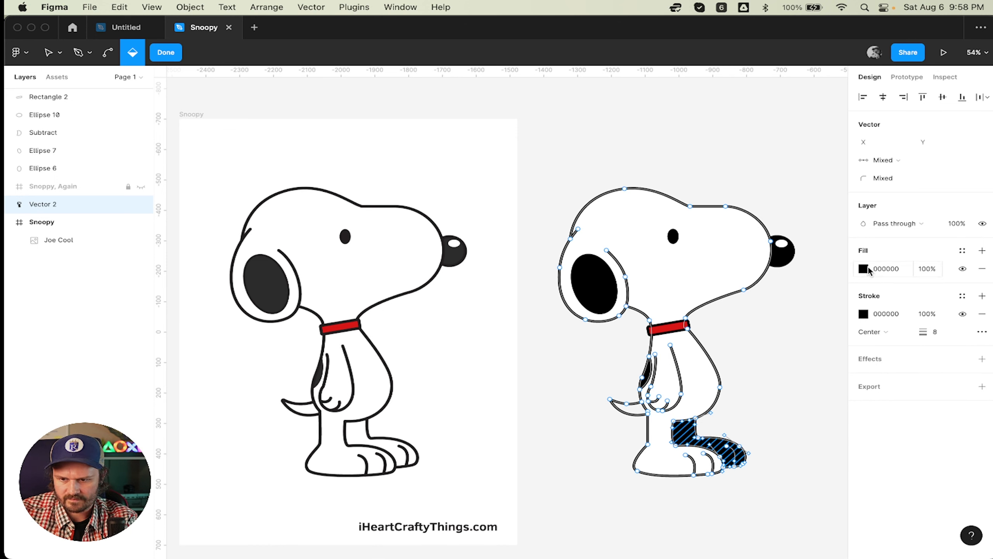
- Set the far leg and foot region's fill color to white FFFFFF, leave vector editing and deselect the outline
{"action": "left_click", "coordinate": [876, 269]}
{"action": "type", "text": "f"}
{"action": "key", "text": "Return"}
{"action": "key", "text": "Escape"}
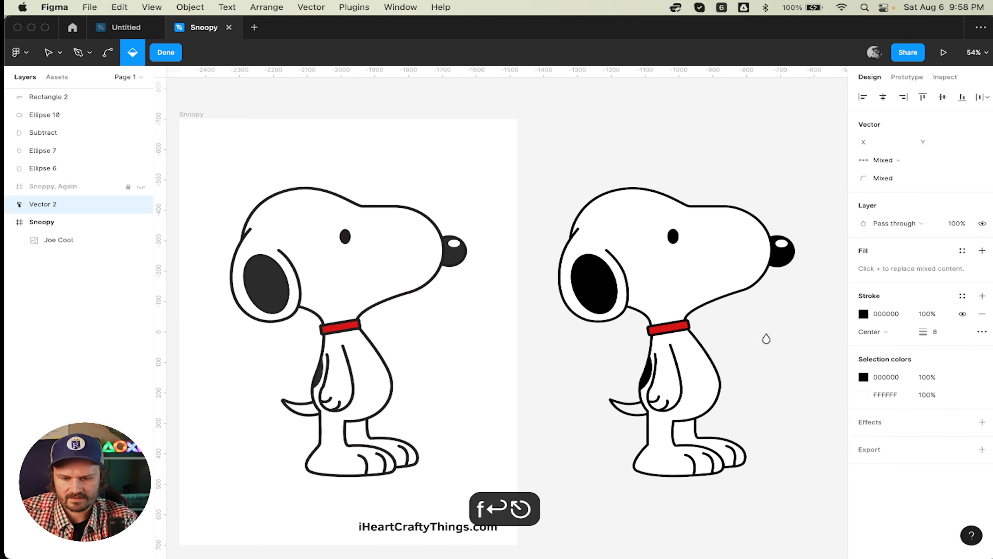
{"action": "key", "text": "v"}
{"action": "key", "text": "Return"}
{"action": "left_click", "coordinate": [794, 337]}
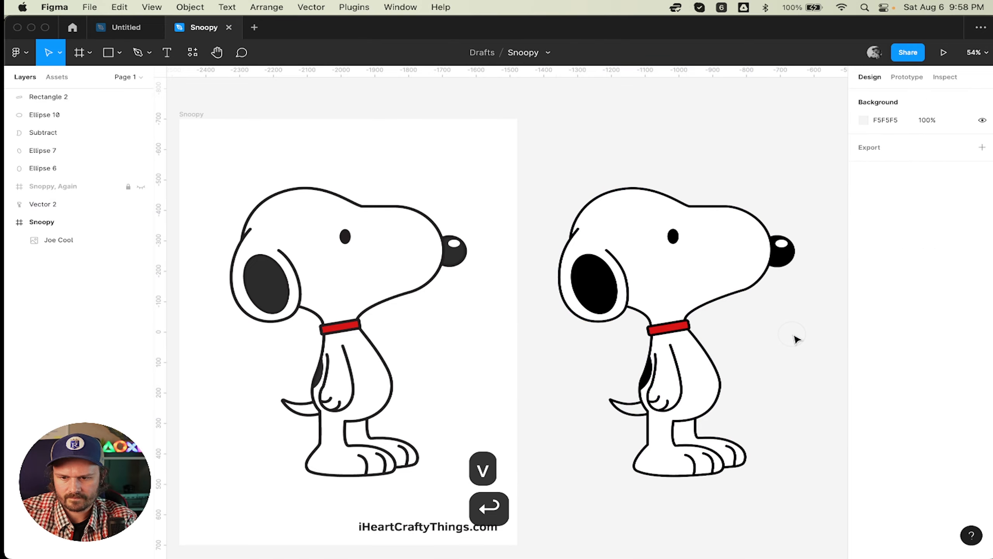
- Inspect the outline curve under the snout up close and compare the whole traced drawing with the reference
{"action": "scroll", "coordinate": [795, 338], "scroll_direction": "right", "scroll_amount": 3}
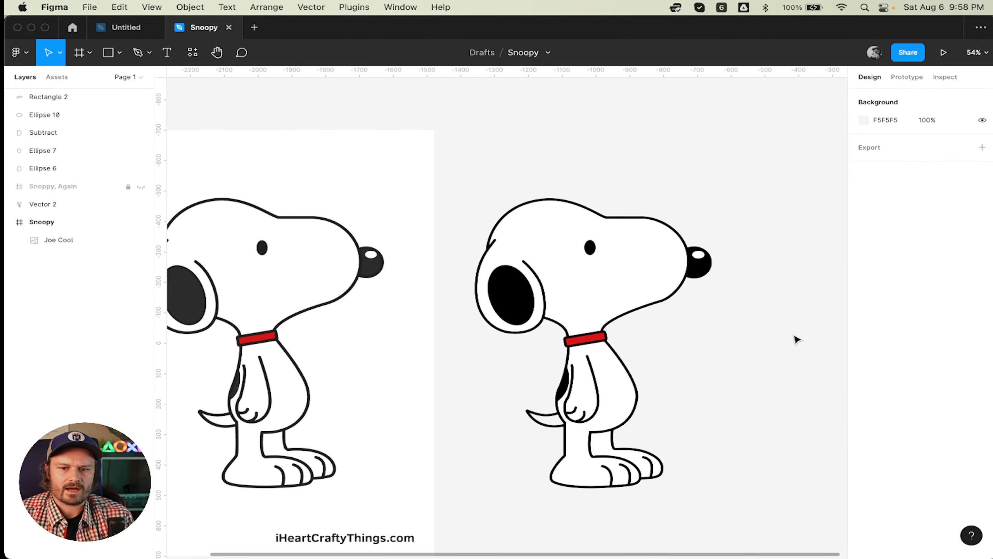
{"action": "scroll", "coordinate": [797, 338], "scroll_direction": "left", "scroll_amount": 3}
{"action": "scroll", "coordinate": [797, 339], "scroll_direction": "up", "scroll_amount": 2}
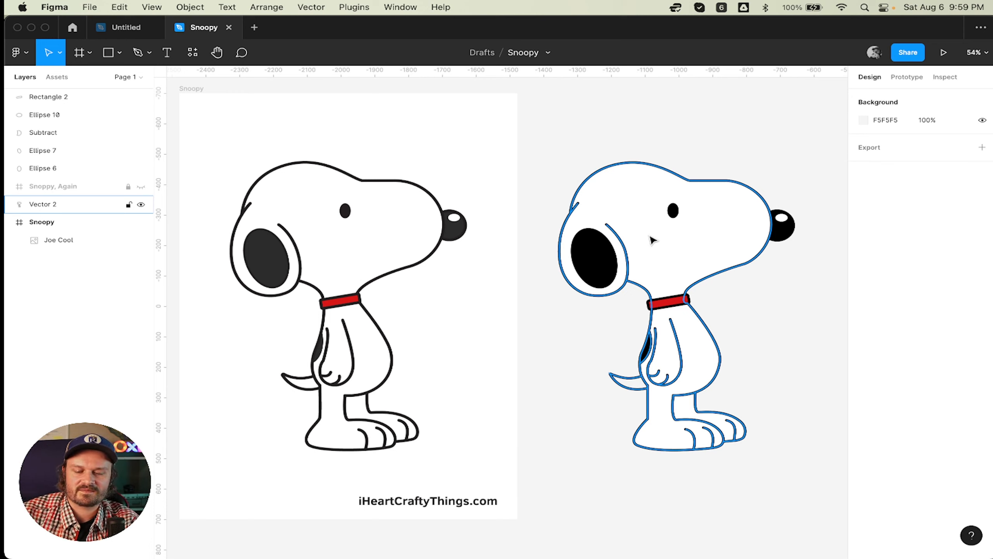
{"action": "left_click", "coordinate": [691, 152]}
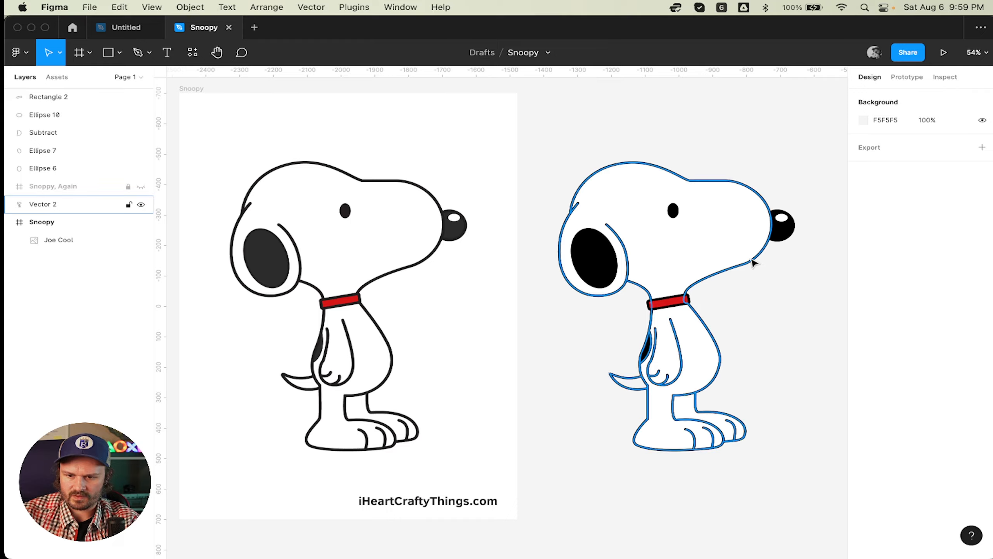
{"action": "scroll", "coordinate": [741, 262], "scroll_direction": "up", "scroll_amount": 10}
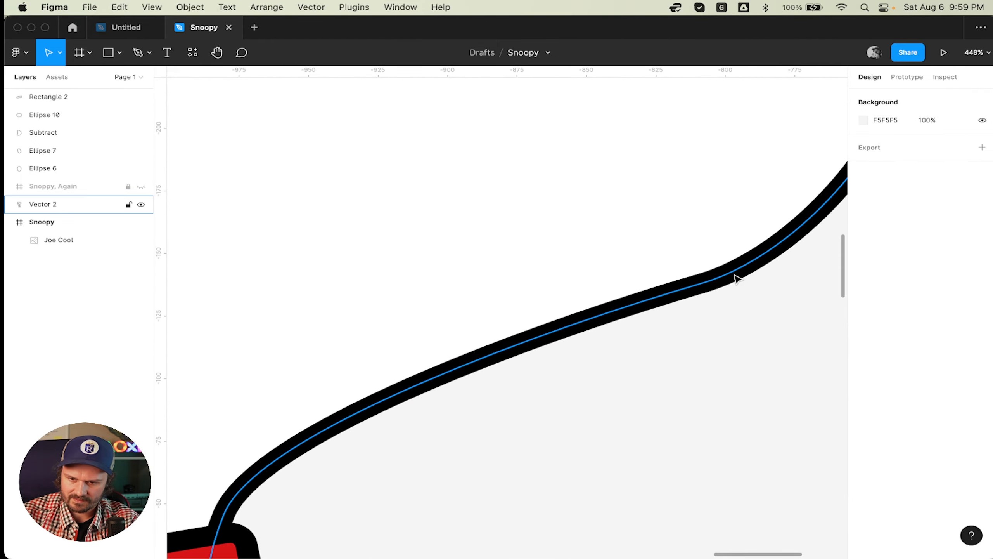
{"action": "left_click", "coordinate": [735, 278]}
{"action": "scroll", "coordinate": [736, 277], "scroll_direction": "down", "scroll_amount": 10}
{"action": "scroll", "coordinate": [736, 277], "scroll_direction": "up", "scroll_amount": 2}
{"action": "scroll", "coordinate": [736, 278], "scroll_direction": "down", "scroll_amount": 2}
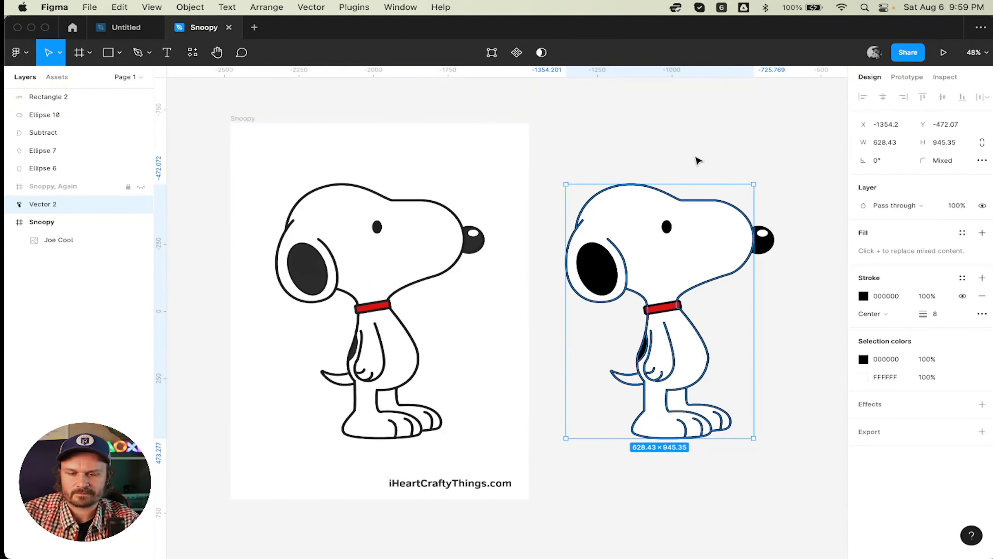
{"action": "left_click", "coordinate": [695, 158]}
{"action": "scroll", "coordinate": [683, 146], "scroll_direction": "left", "scroll_amount": 1}
{"action": "scroll", "coordinate": [684, 146], "scroll_direction": "down", "scroll_amount": 1}
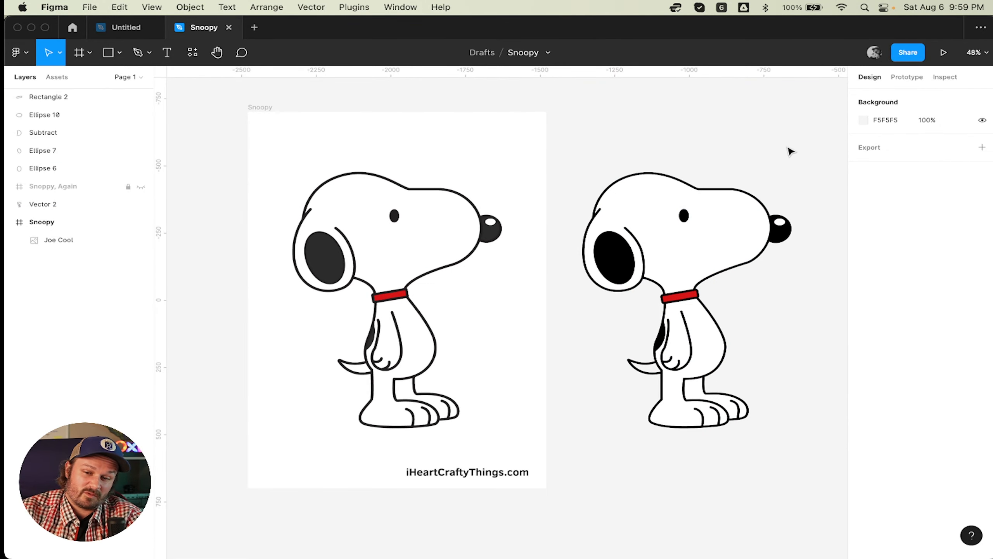
- Try moving the traced drawing's parts together, try moving the outline on its own, and undo that separate move
{"action": "left_click_drag", "start_coordinate": [835, 135], "coordinate": [570, 433]}
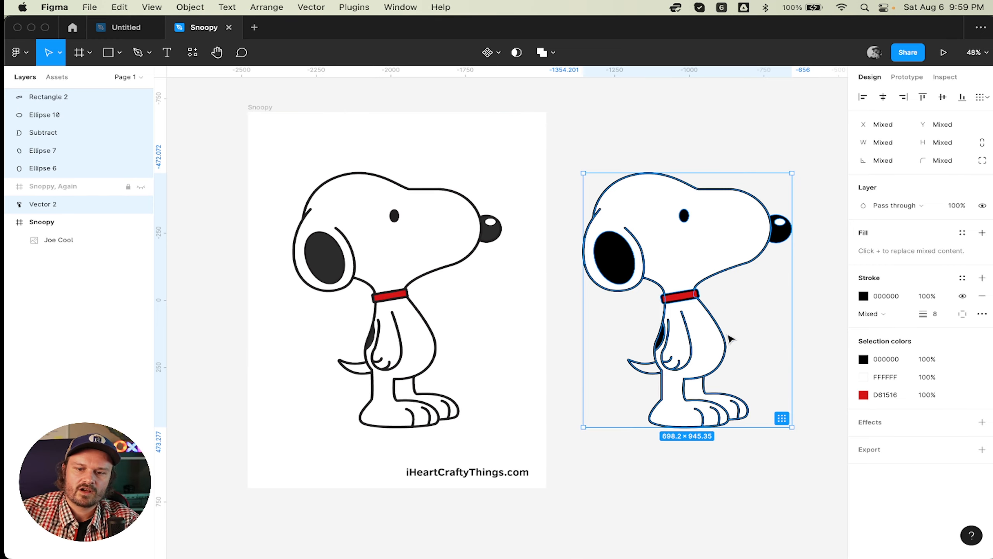
{"action": "mouse_move", "coordinate": [710, 320]}
{"action": "left_mouse_down"}
{"action": "mouse_move", "coordinate": [705, 313]}
{"action": "mouse_move", "coordinate": [769, 357]}
{"action": "mouse_move", "coordinate": [707, 324]}
{"action": "left_mouse_up"}
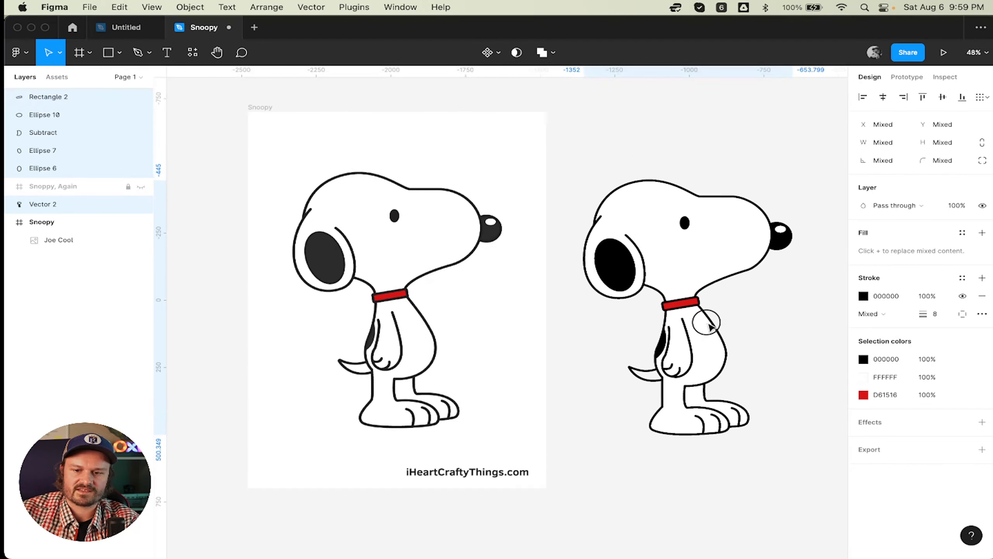
{"action": "left_click", "coordinate": [743, 119]}
{"action": "left_click_drag", "start_coordinate": [689, 200], "coordinate": [698, 300]}
{"action": "key", "text": "cmd+z"}
{"action": "left_click", "coordinate": [791, 131]}
- Flatten all parts of the traced drawing into a single vector and examine the nose and collar
{"action": "left_click_drag", "start_coordinate": [815, 124], "coordinate": [570, 454]}
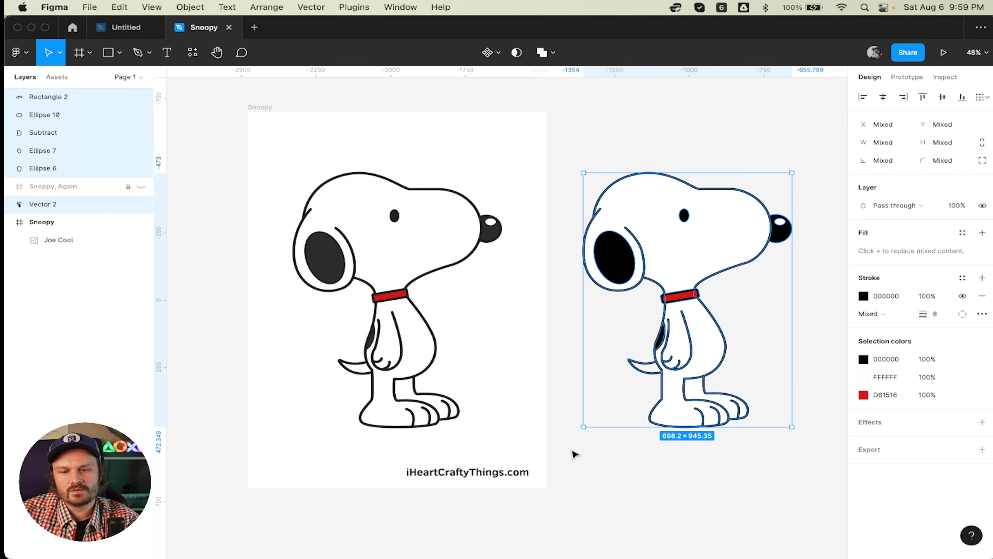
{"action": "key", "text": "cmd+e"}
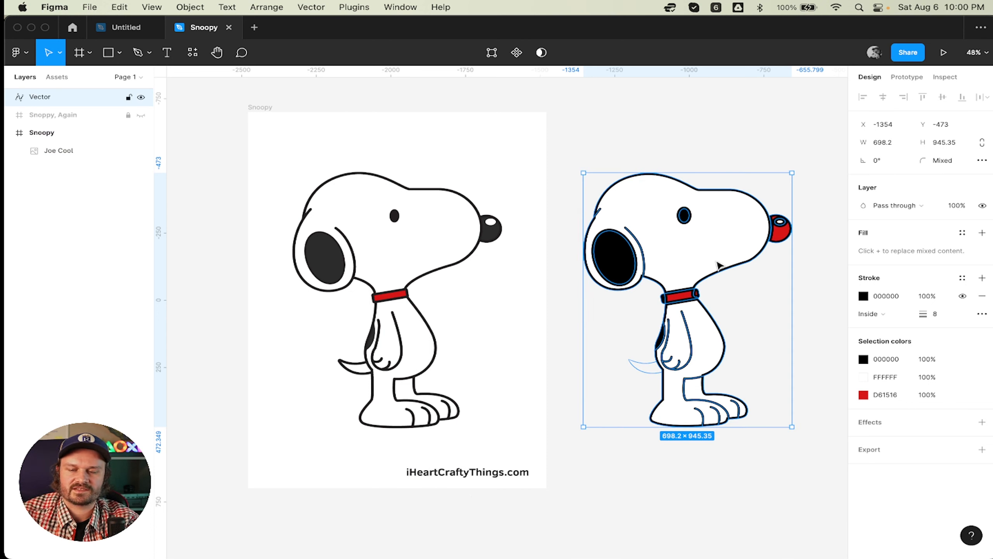
{"action": "left_click", "coordinate": [814, 312]}
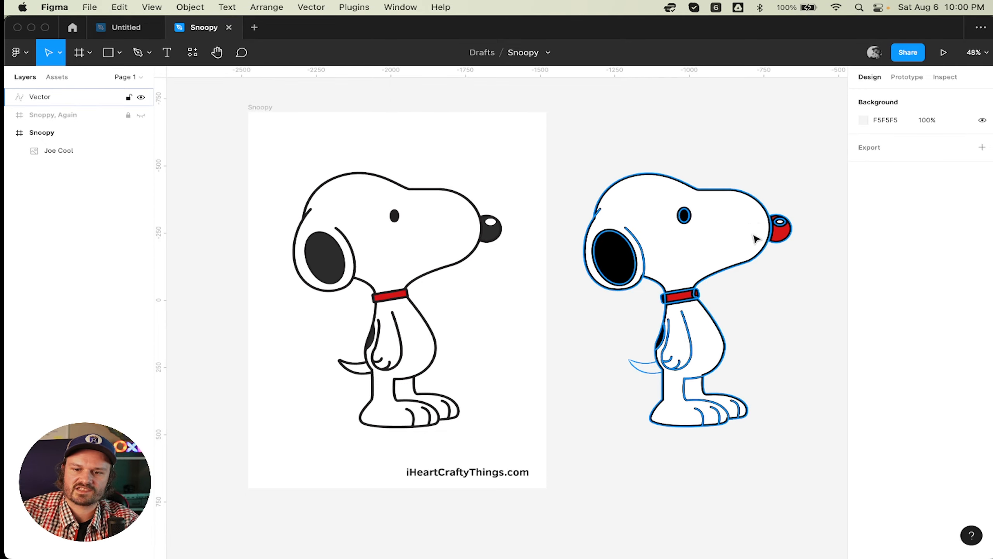
{"action": "scroll", "coordinate": [790, 239], "scroll_direction": "up", "scroll_amount": 10}
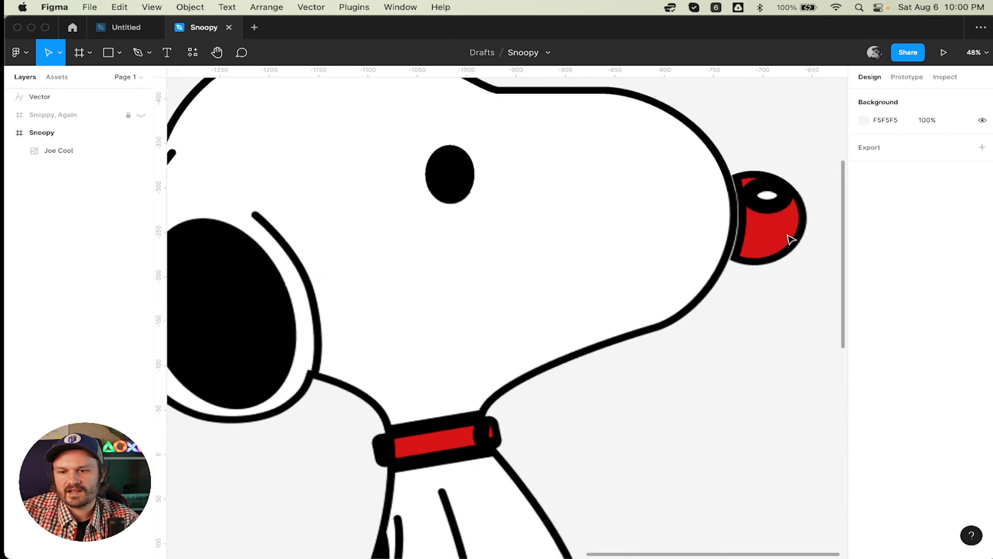
{"action": "scroll", "coordinate": [756, 229], "scroll_direction": "down", "scroll_amount": 10}
{"action": "scroll", "coordinate": [756, 228], "scroll_direction": "up", "scroll_amount": 3}
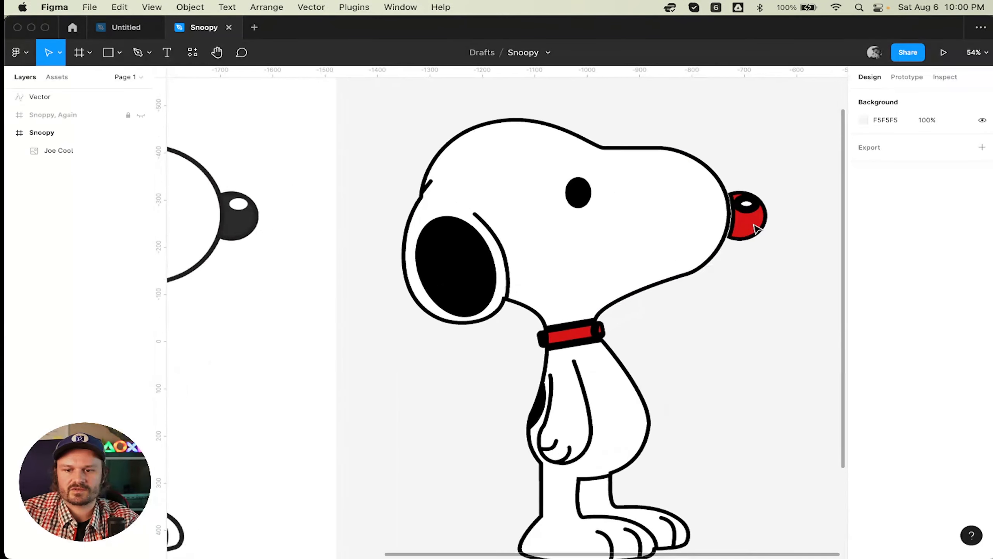
- Undo the flattening of the traced drawing to restore its separate layers
{"action": "key", "text": "super+z"}
{"action": "key", "text": "super+z"}
{"action": "key", "text": "super+z"}
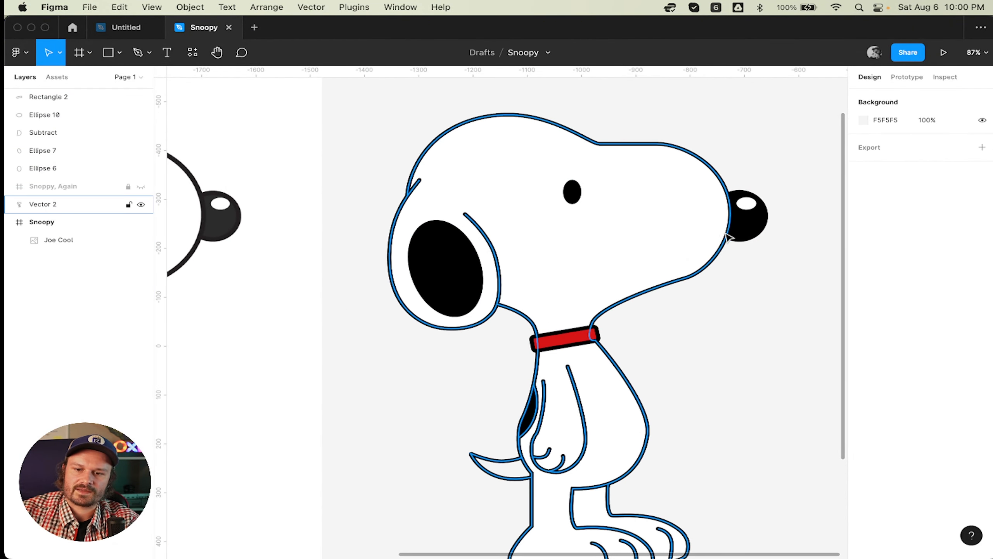
- Select all six layers of the traced drawing, add an export setting in SVG format and deselect them
{"action": "scroll", "coordinate": [728, 213], "scroll_direction": "down", "scroll_amount": 5}
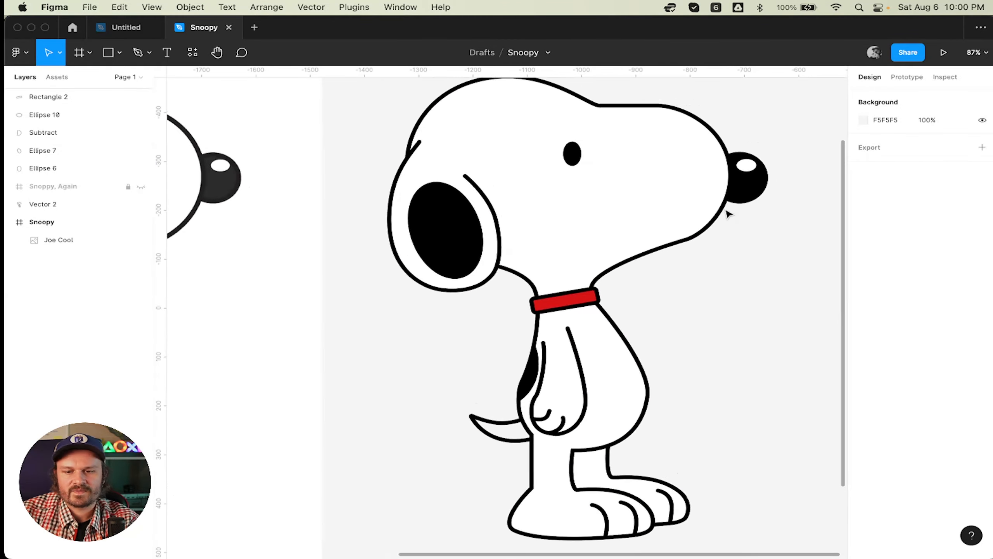
{"action": "scroll", "coordinate": [729, 213], "scroll_direction": "up", "scroll_amount": 3}
{"action": "scroll", "coordinate": [728, 213], "scroll_direction": "right", "scroll_amount": 1}
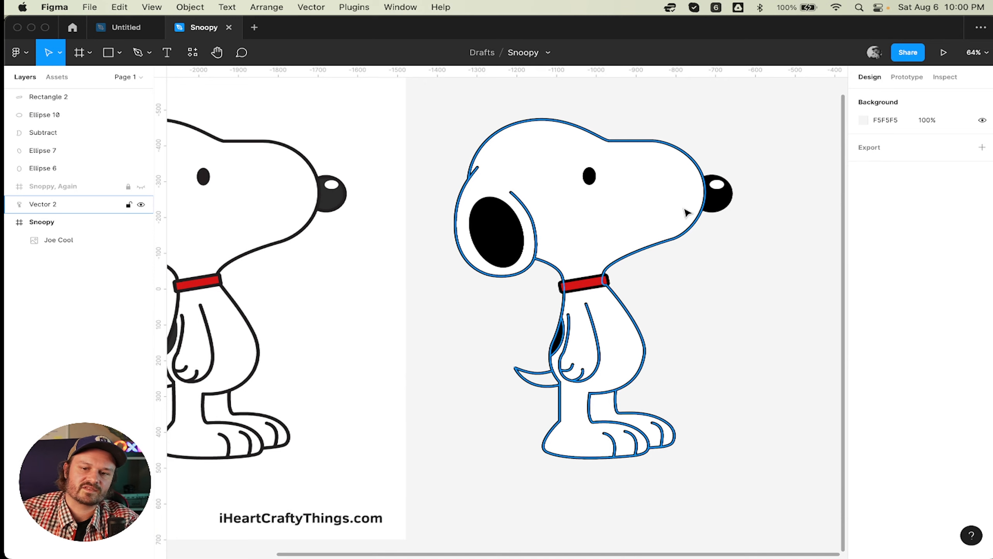
{"action": "left_click_drag", "start_coordinate": [779, 91], "coordinate": [436, 490]}
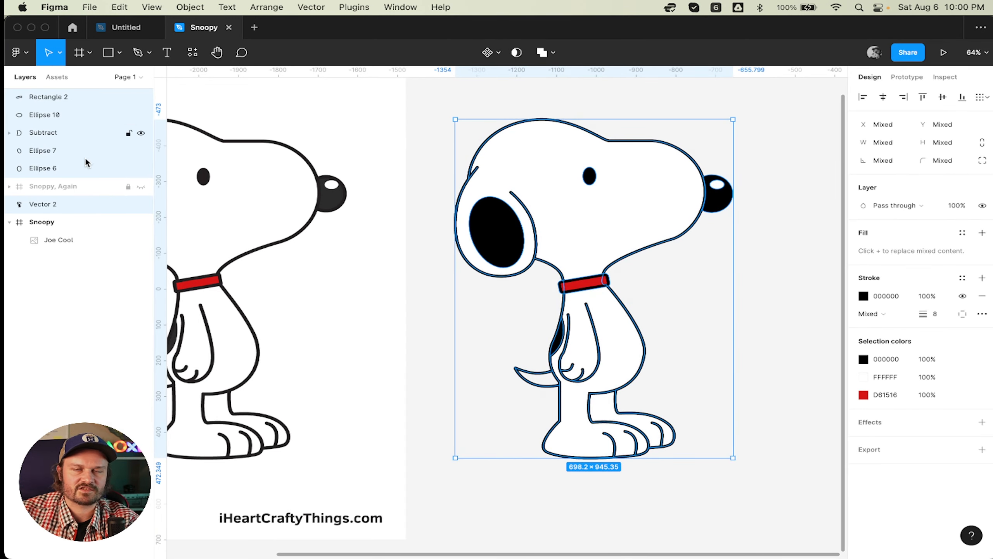
{"action": "left_click", "coordinate": [932, 449]}
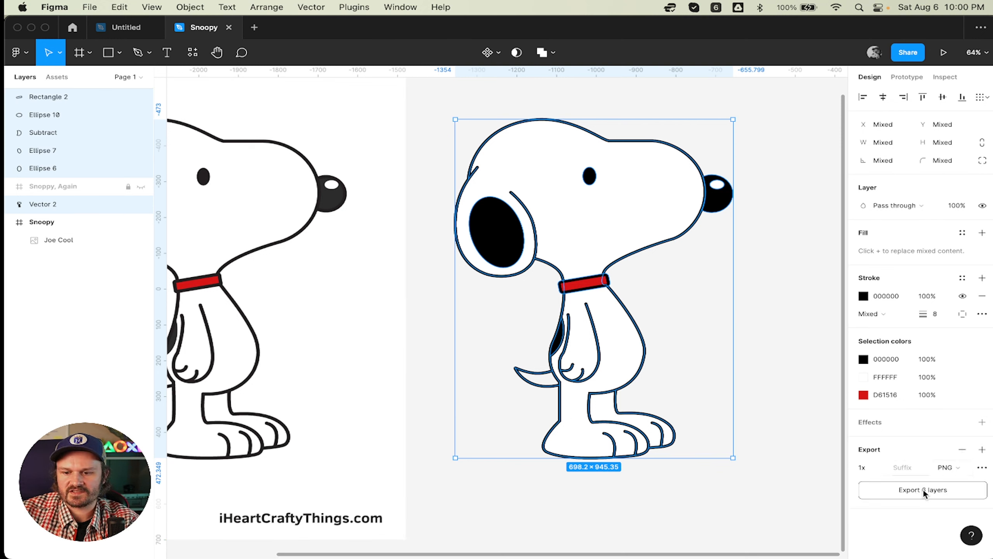
{"action": "left_click", "coordinate": [954, 464]}
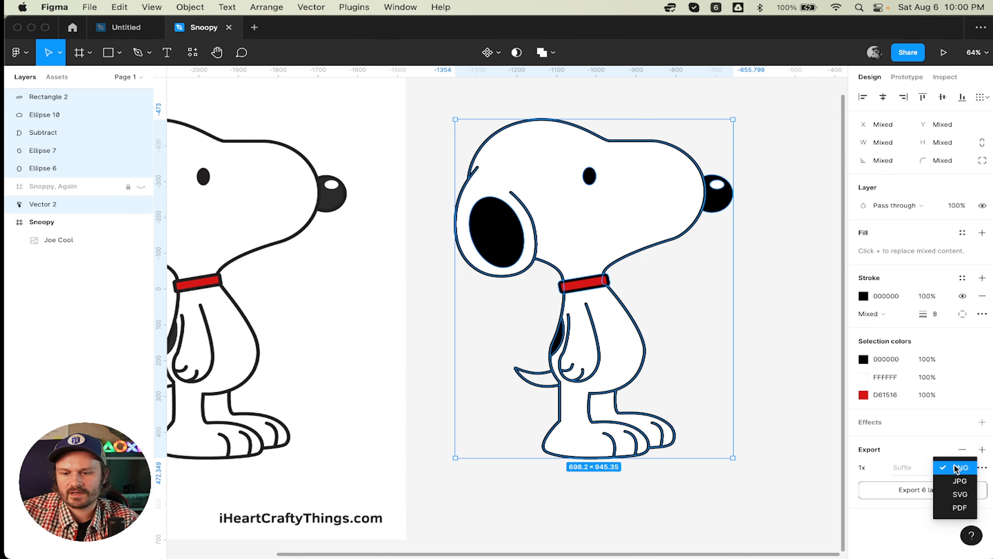
{"action": "left_click", "coordinate": [957, 495]}
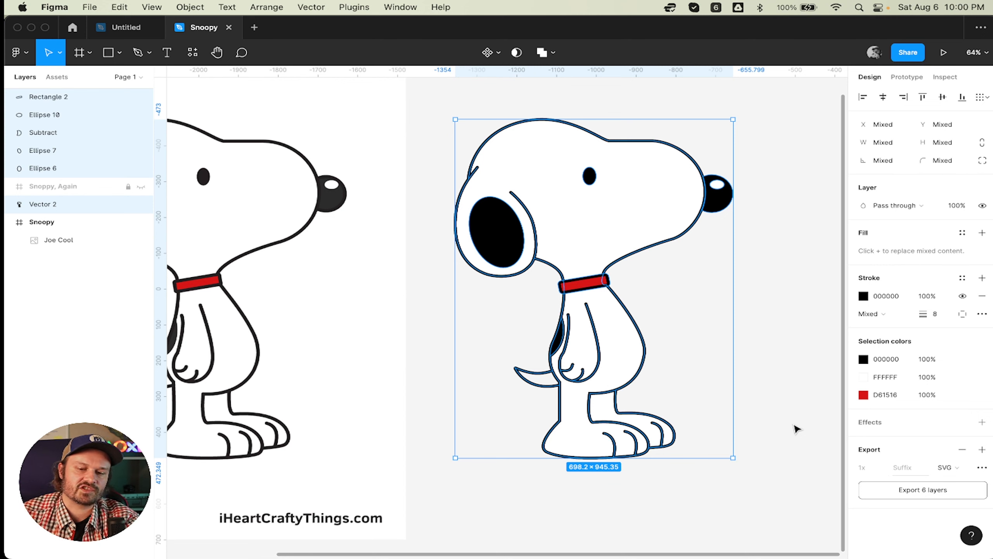
{"action": "left_click", "coordinate": [780, 397]}
{"action": "scroll", "coordinate": [780, 396], "scroll_direction": "up", "scroll_amount": 2}
{"action": "scroll", "coordinate": [779, 396], "scroll_direction": "down", "scroll_amount": 5}
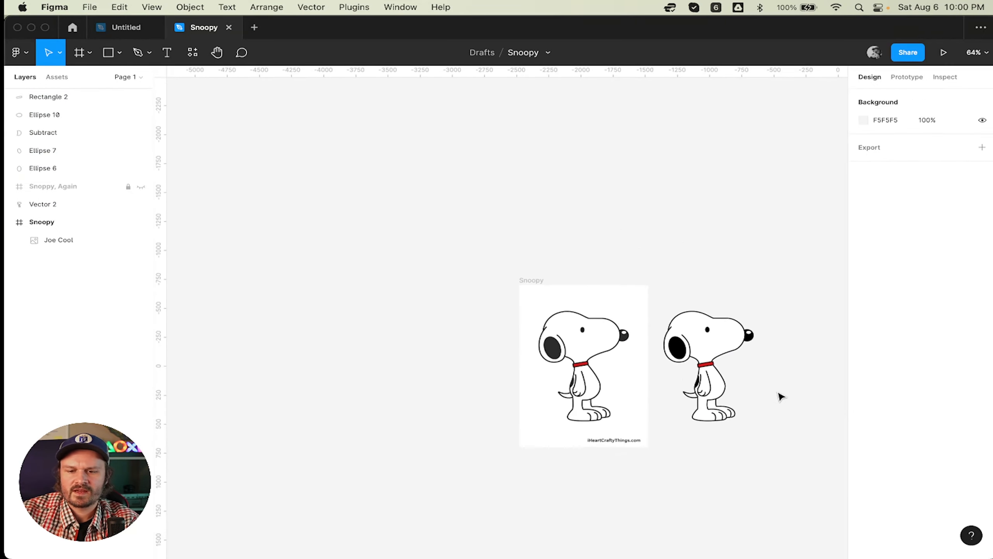
{"action": "scroll", "coordinate": [780, 397], "scroll_direction": "up", "scroll_amount": 4}
{"action": "scroll", "coordinate": [779, 396], "scroll_direction": "left", "scroll_amount": 2}
{"action": "scroll", "coordinate": [780, 396], "scroll_direction": "right", "scroll_amount": 1}
{"action": "scroll", "coordinate": [779, 397], "scroll_direction": "right", "scroll_amount": 2}
{"action": "scroll", "coordinate": [779, 397], "scroll_direction": "up", "scroll_amount": 1}
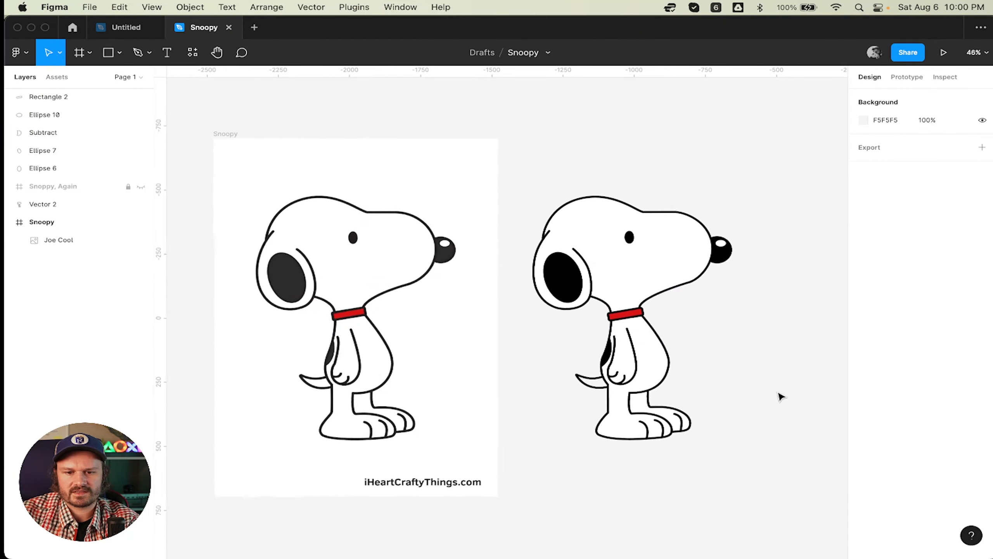